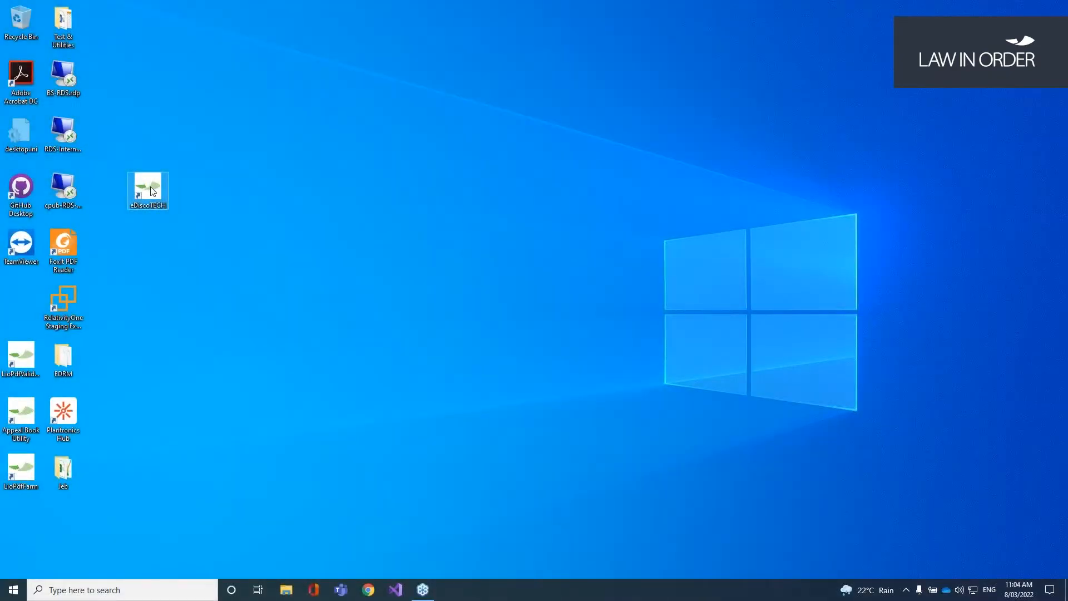
Step: Launch eDiscoTECH, try the compact Viewer Mode, then close it and relaunch in the full layout
double_click(153, 191)
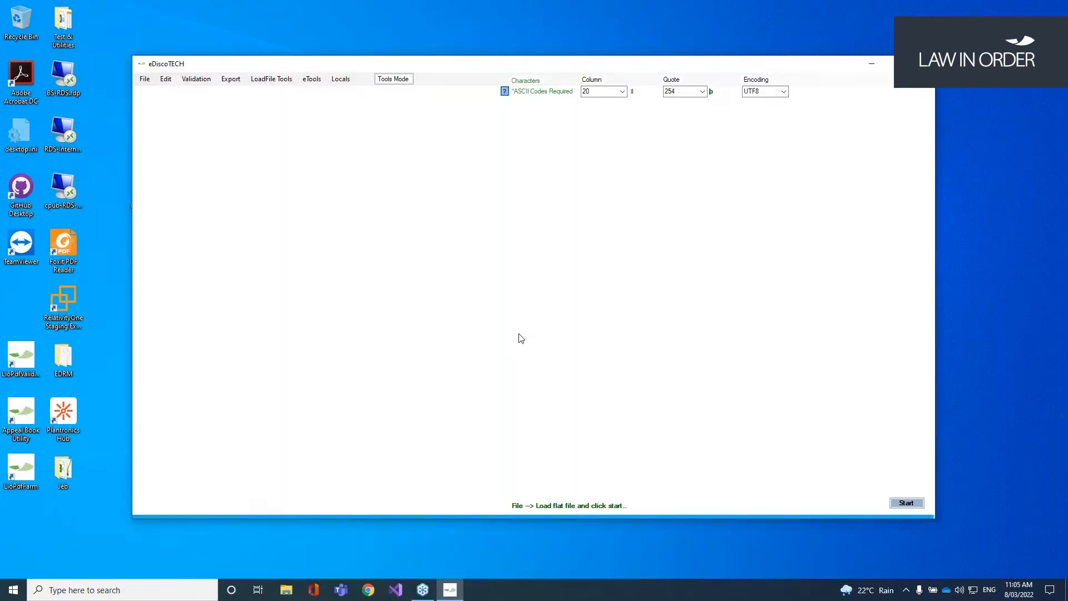
left_click(401, 82)
left_click_drag(205, 65, 165, 34)
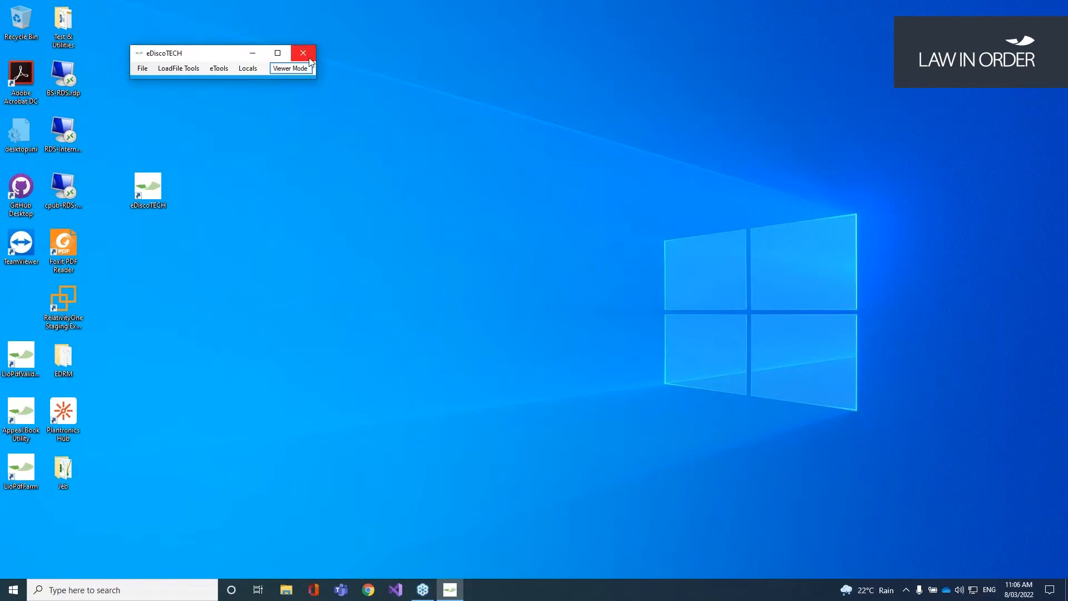
left_click(303, 53)
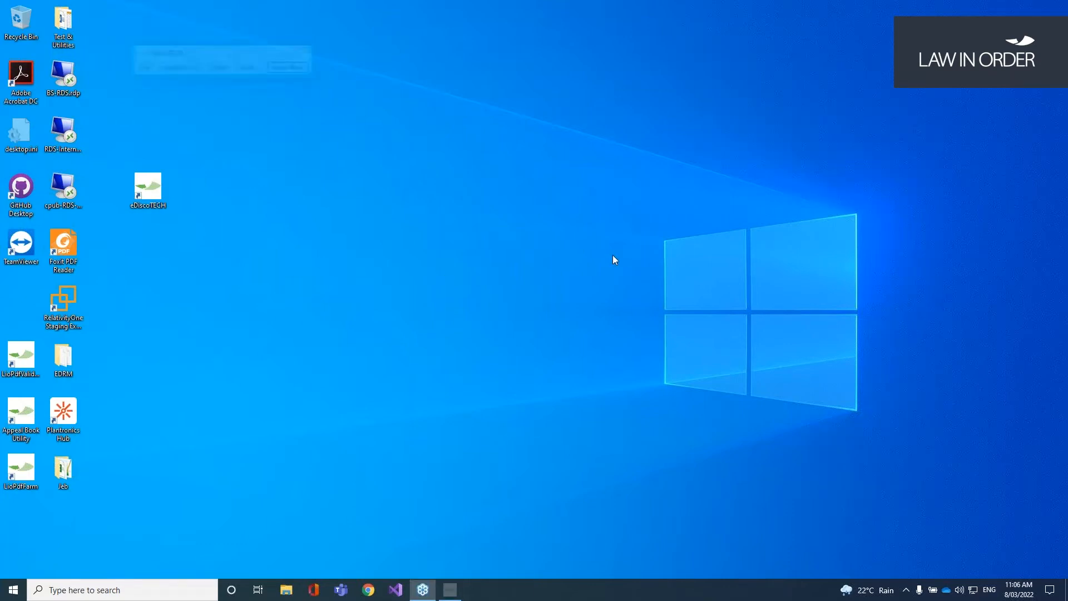
double_click(158, 192)
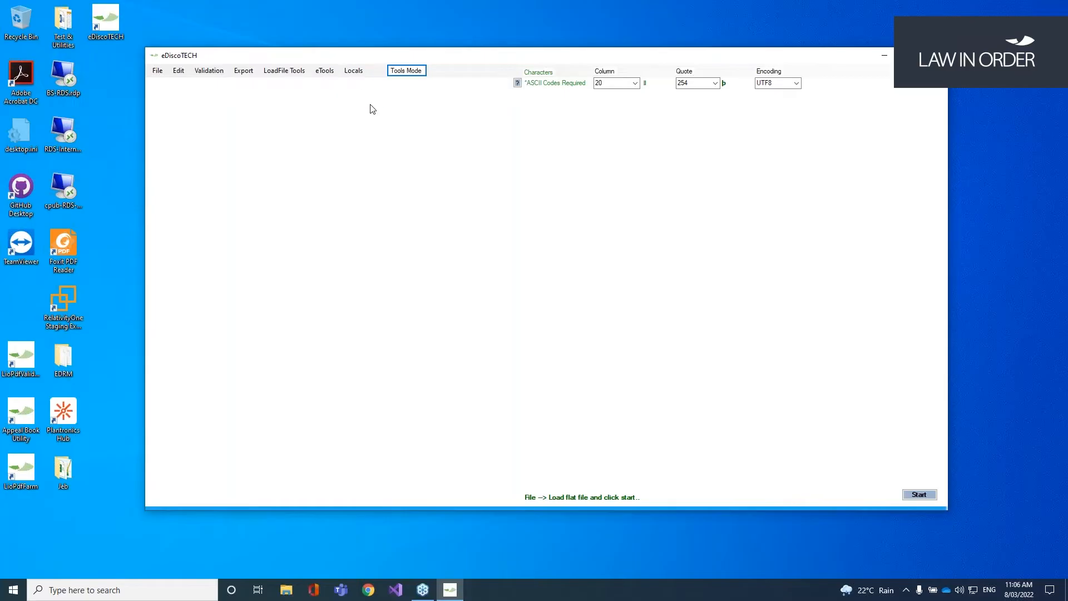
Step: Browse the File menu without choosing a command, then show the Edit menu's tools
left_click(158, 72)
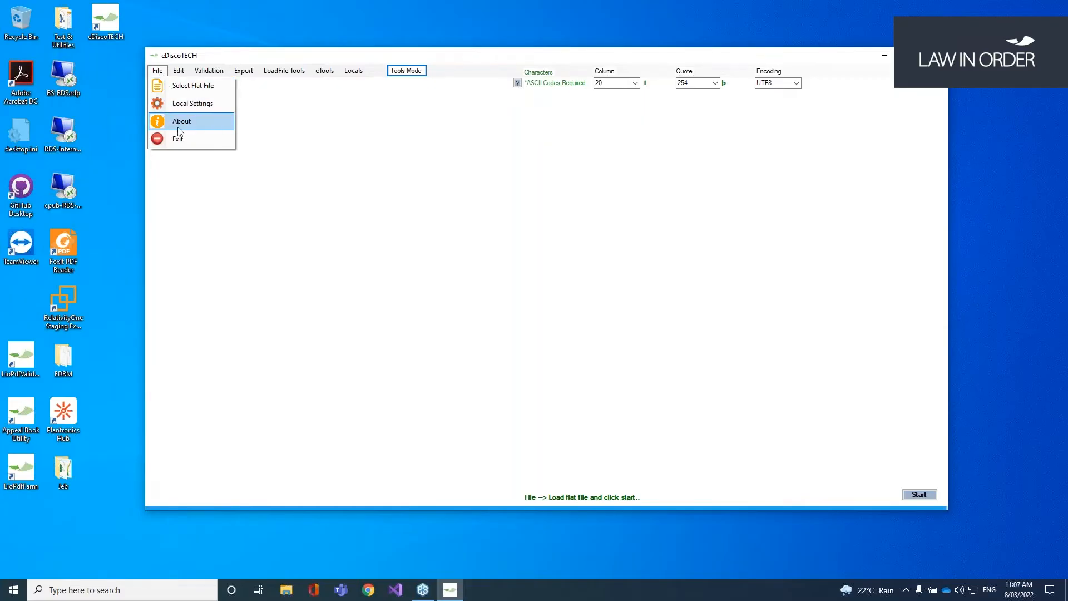
left_click(193, 139)
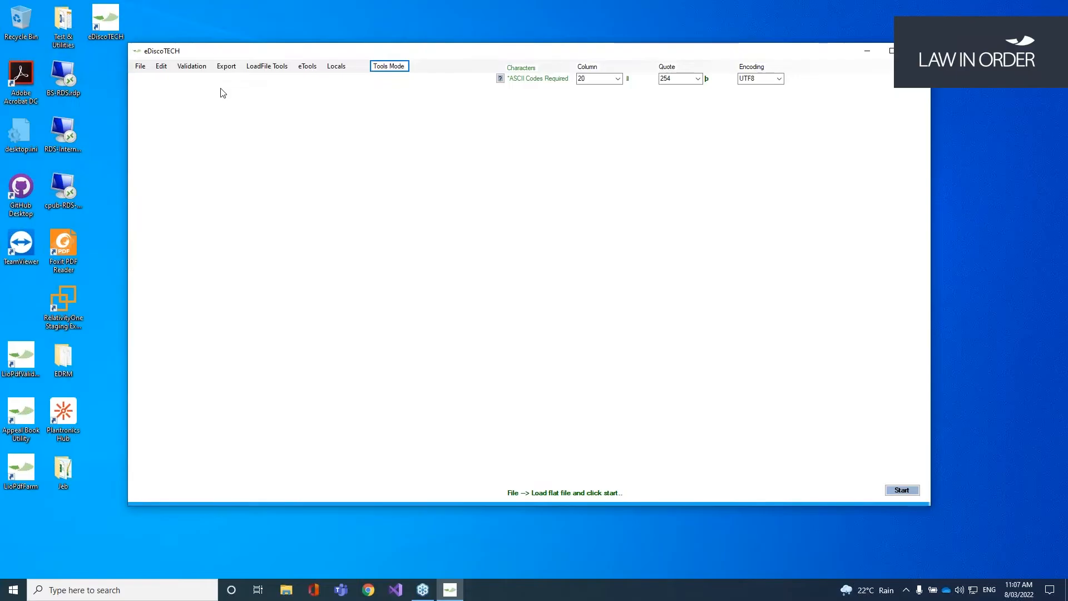
left_click(165, 67)
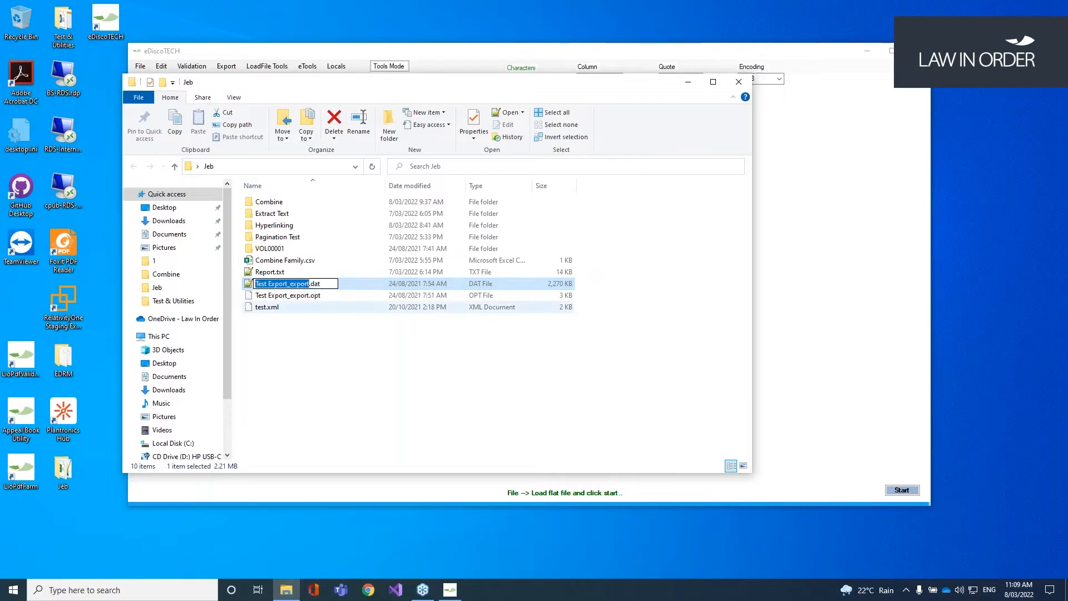
Step: Open Test Export_export.dat from the Jeb folder in File Explorer
left_click(315, 341)
double_click(319, 284)
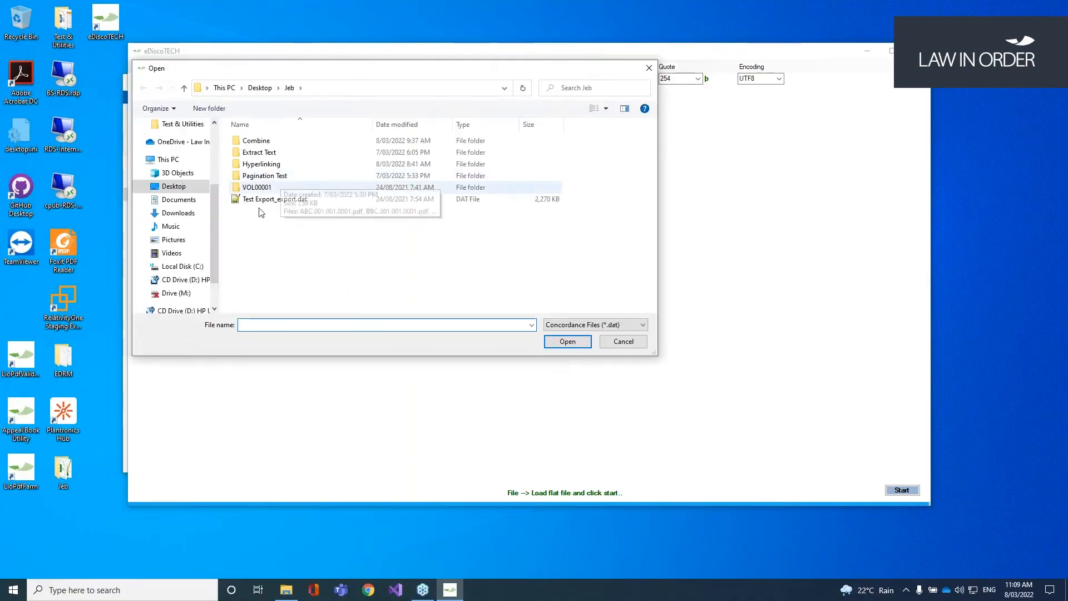
Step: Load Test Export_export.dat as a Concordance .dat file, showing 5000 of 5000 records
left_click(305, 202)
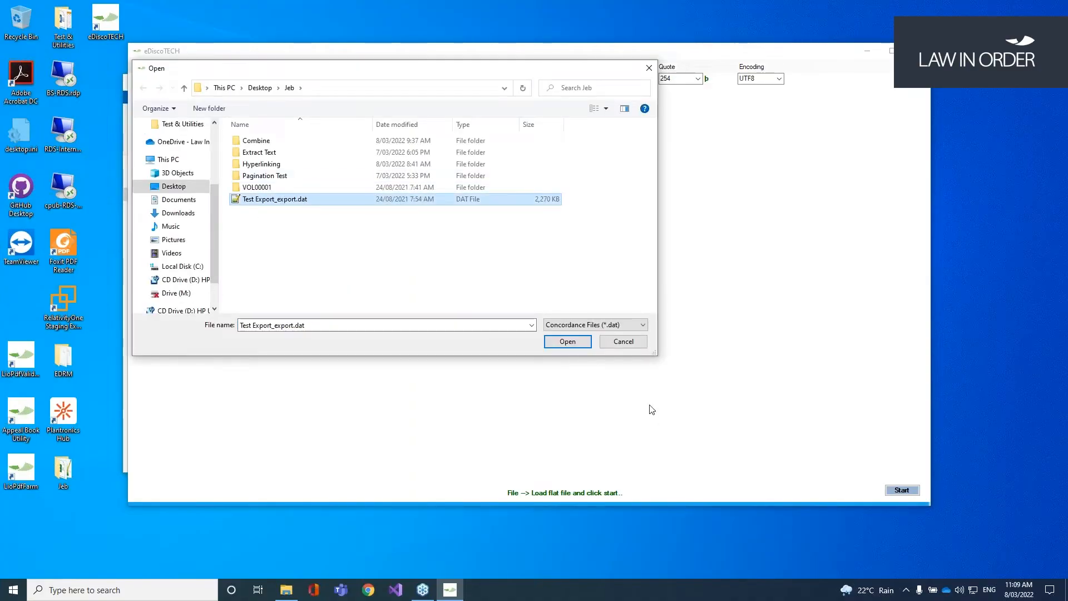
left_click(643, 326)
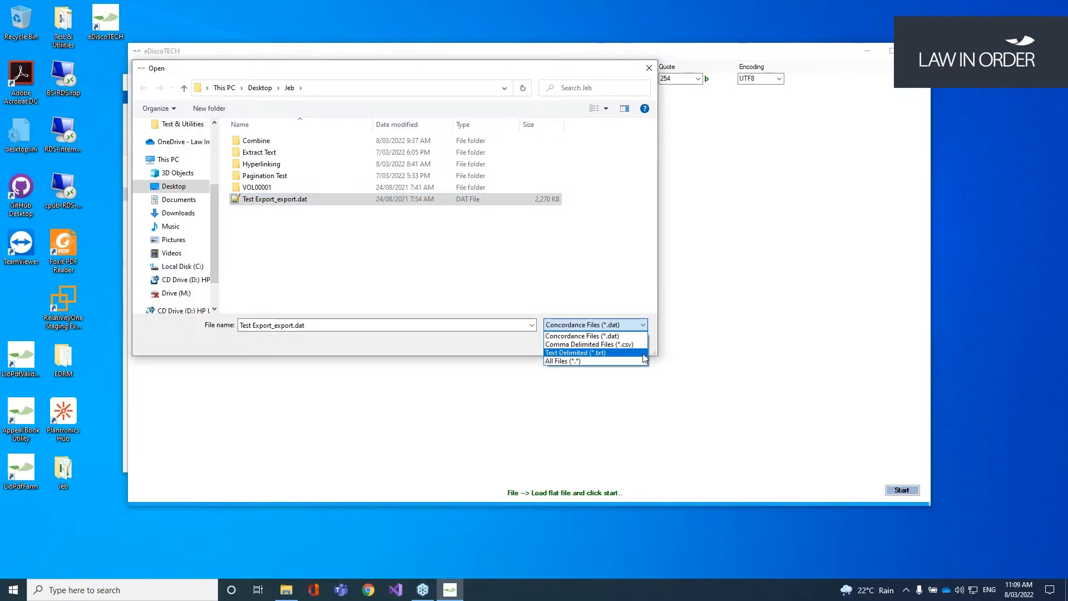
left_click(552, 280)
left_click(577, 345)
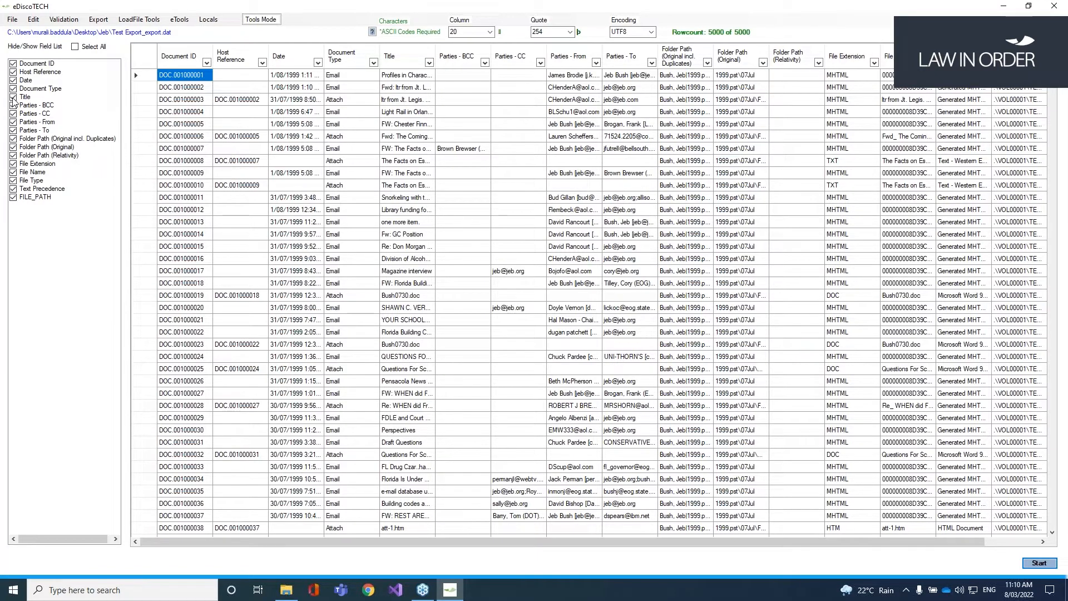
Step: Toggle the Title column off and on, then enter 'film', 'Discover' and default value 'Yes'
left_click(13, 97)
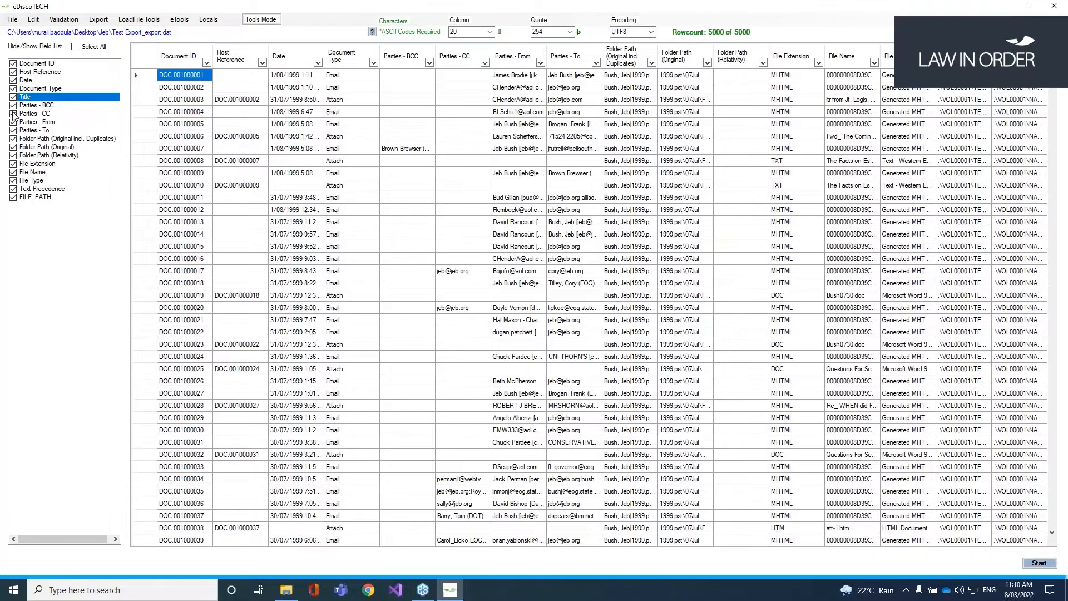
left_click(12, 113)
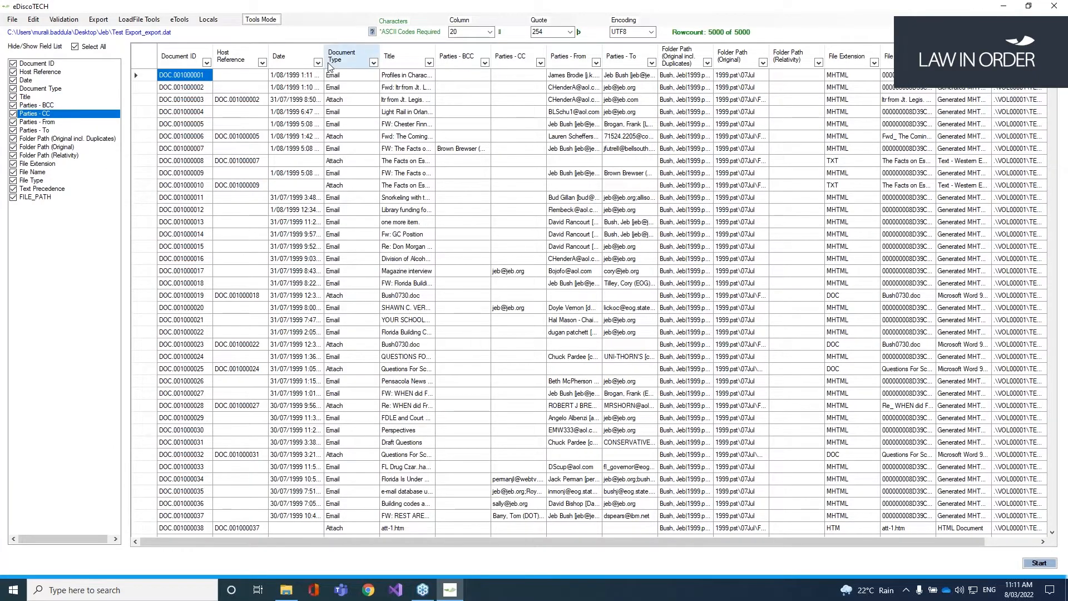
left_click(374, 63)
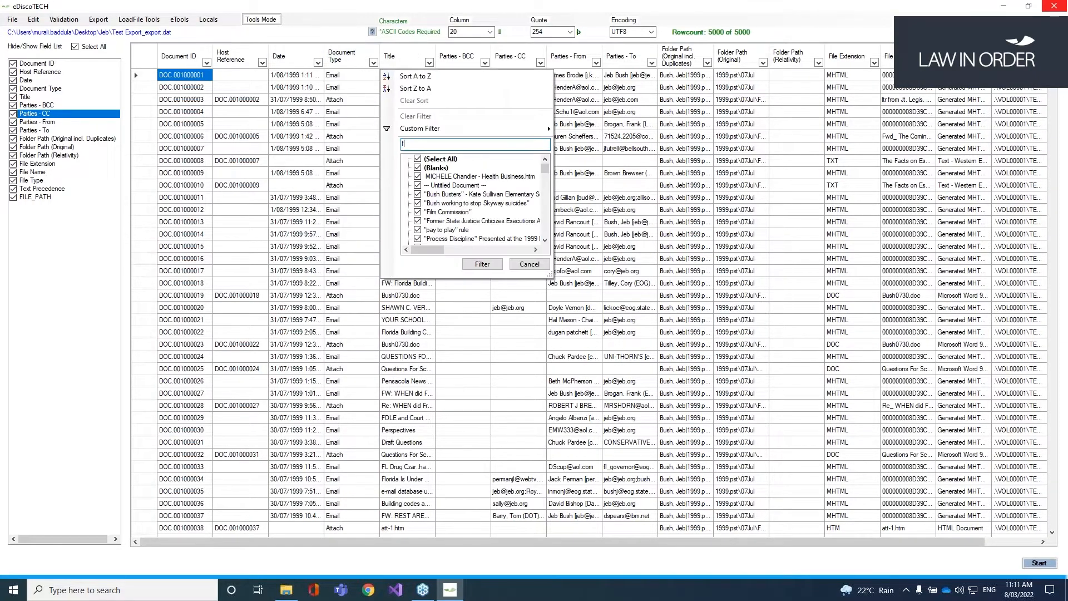
type("fi")
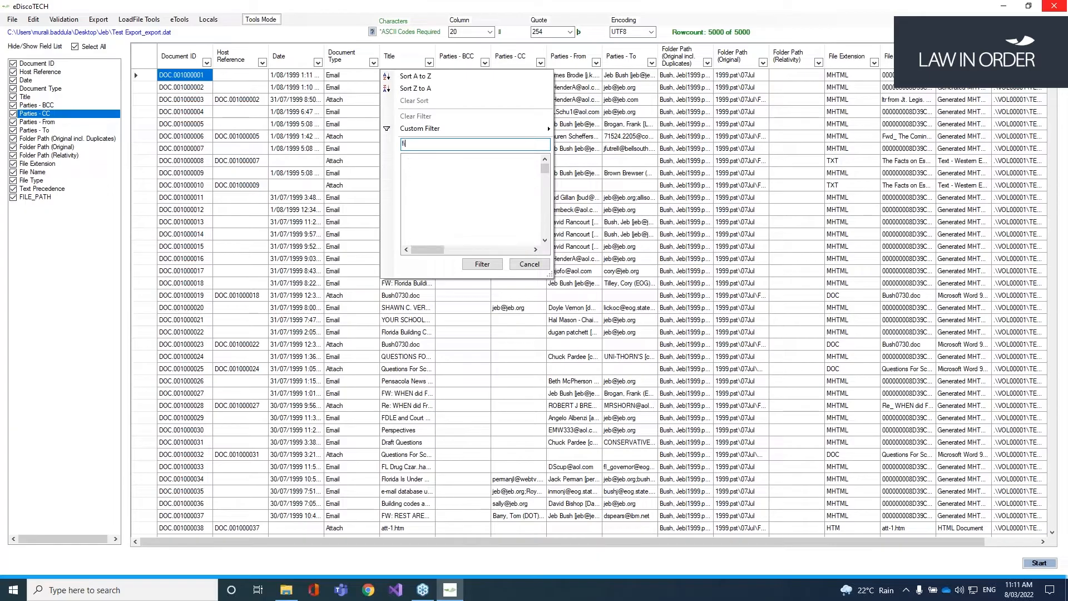
type("lm")
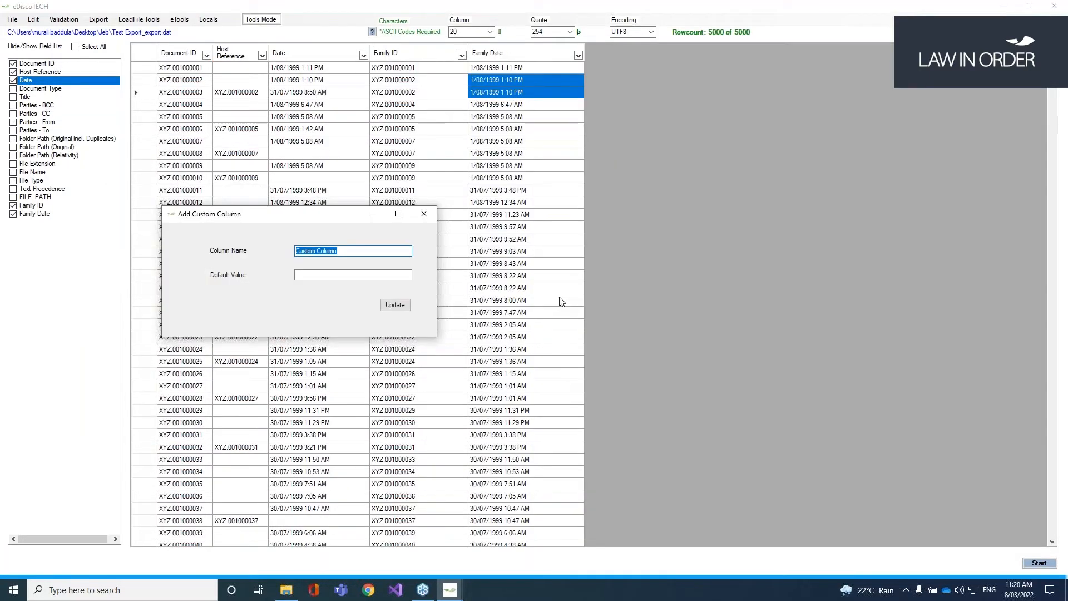
type("Discover")
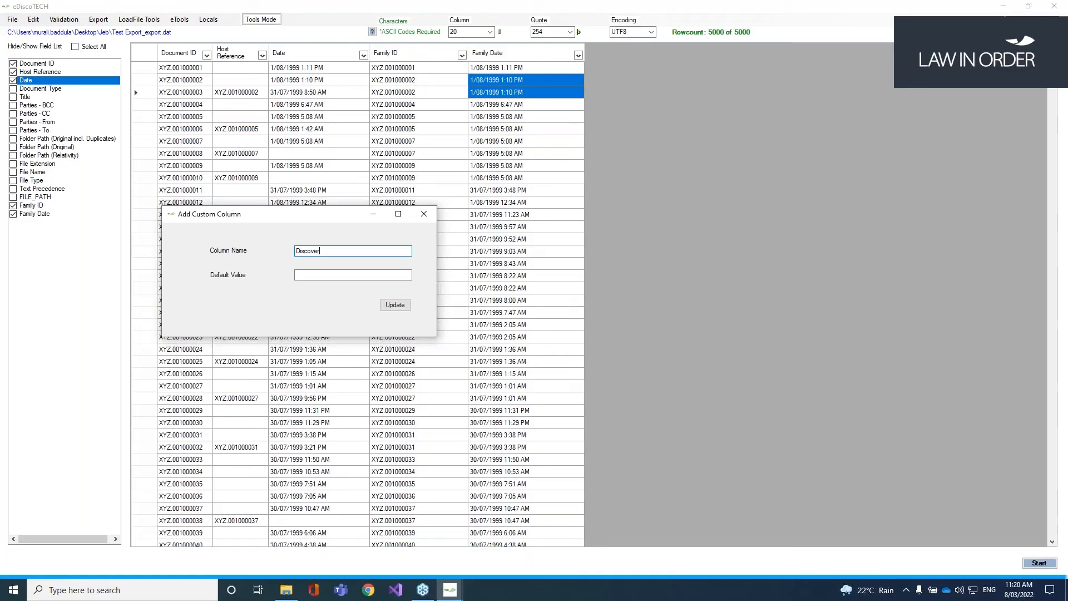
key("Tab")
type("Yes")
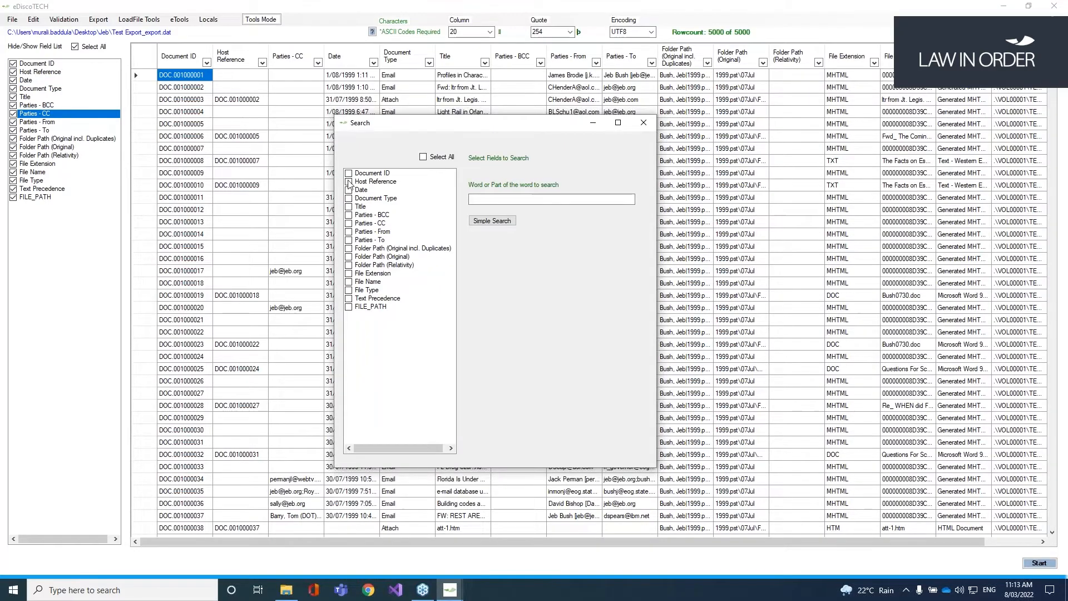
Step: Search Host Reference, Document Type, Parties - BCC and Parties - To for 'profile'
left_click(349, 182)
left_click(349, 198)
left_click(349, 215)
left_click(349, 240)
left_click(499, 199)
type("profile")
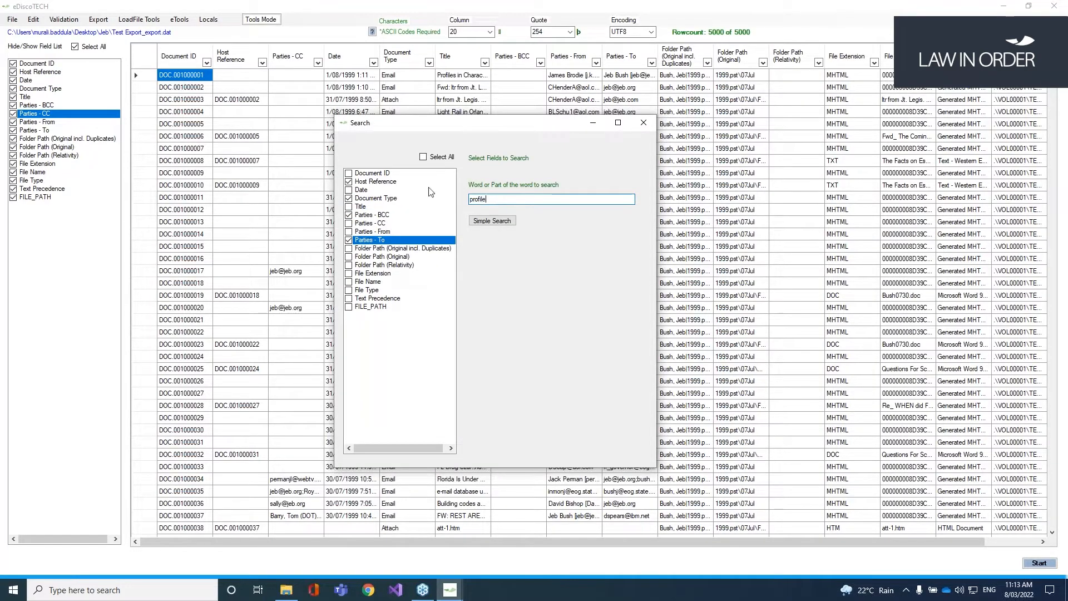
Step: Run a Simple Search for 'profile' across all fields and acknowledge the single match
left_click(424, 158)
left_click(504, 223)
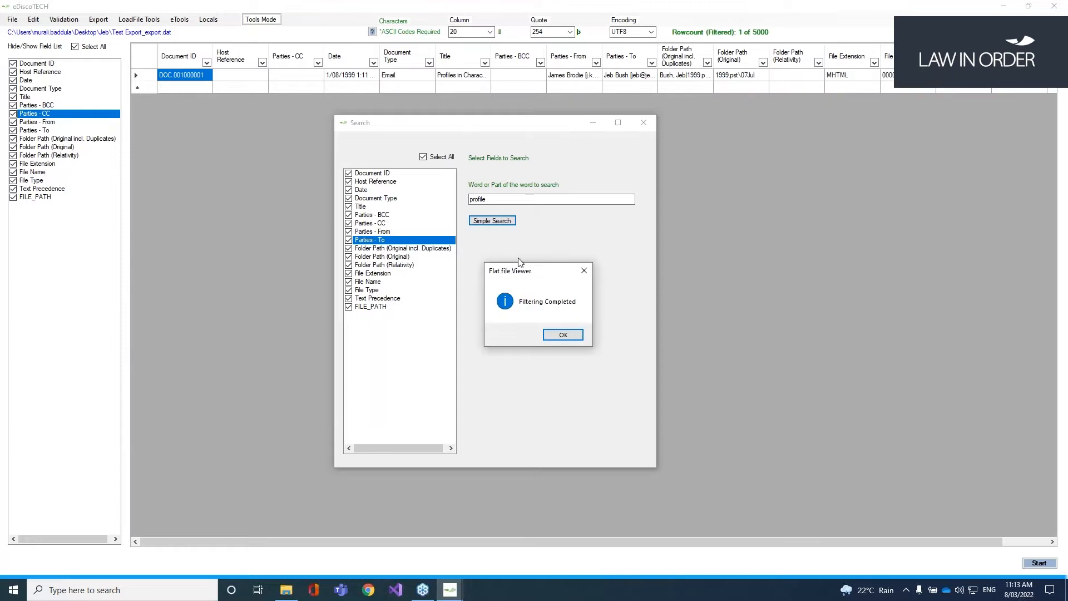
left_click(557, 336)
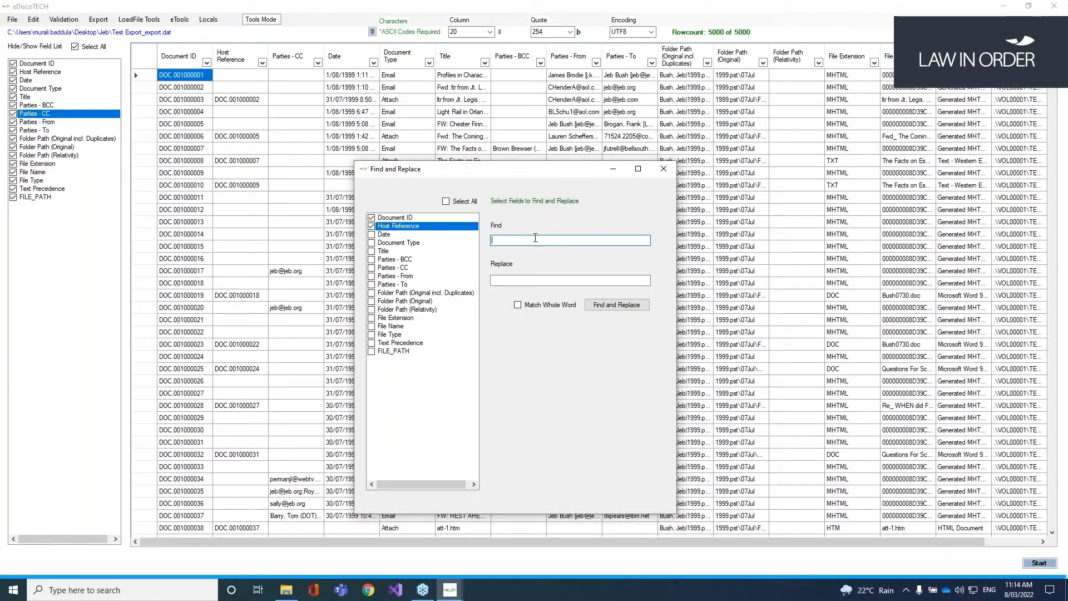
Step: Replace 'DOC.' with 'XYZ' in the Document ID and Host Reference values
type("DOC.")
key("Tab")
type("XYZ")
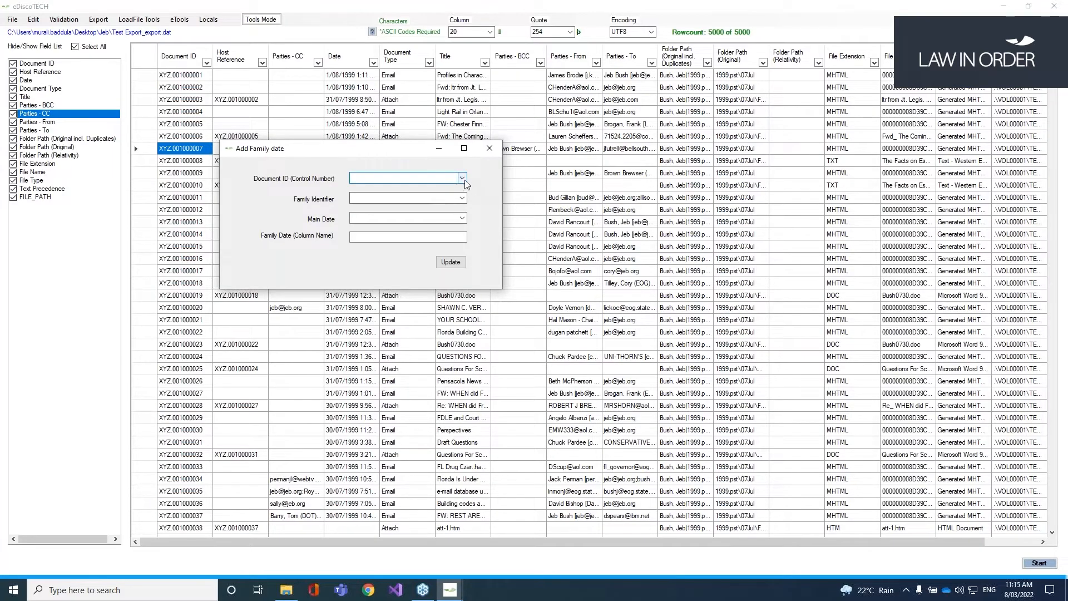
Step: Choose Document ID as the control number for a family date, then abandon the setup
left_click(462, 178)
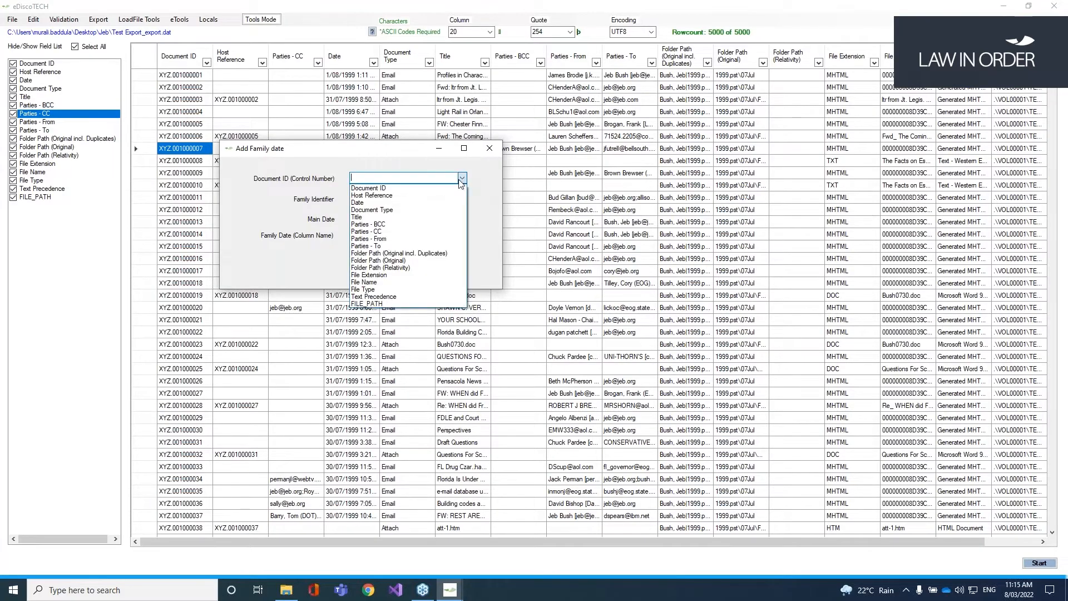
left_click(431, 187)
left_click(462, 198)
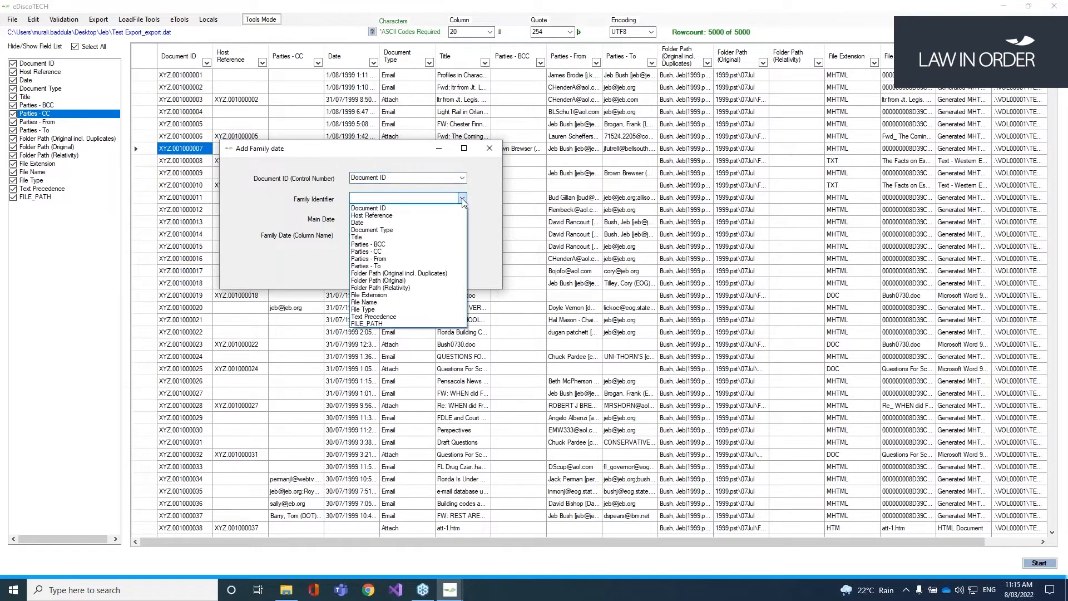
left_click(299, 199)
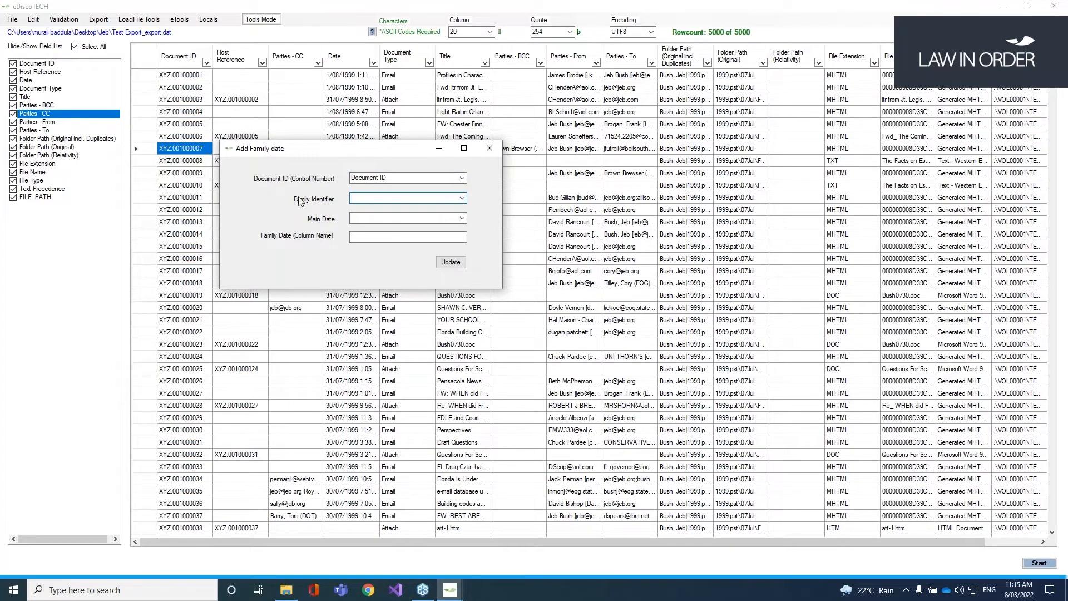
left_click(490, 148)
left_click(34, 19)
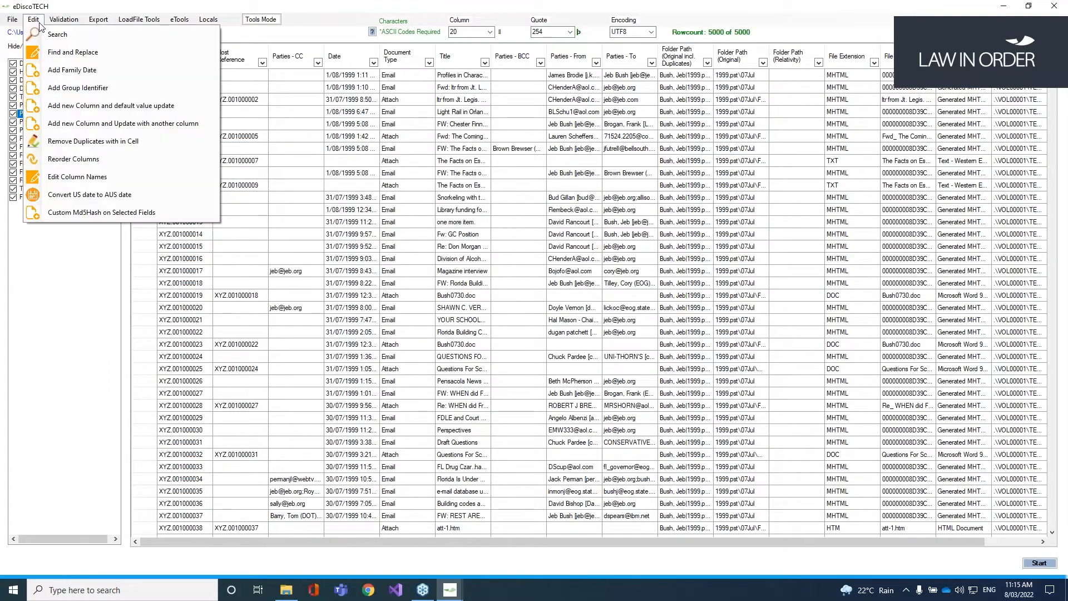
Step: Add a Family ID group column with Document ID as control number and Host Reference as parent
left_click(93, 89)
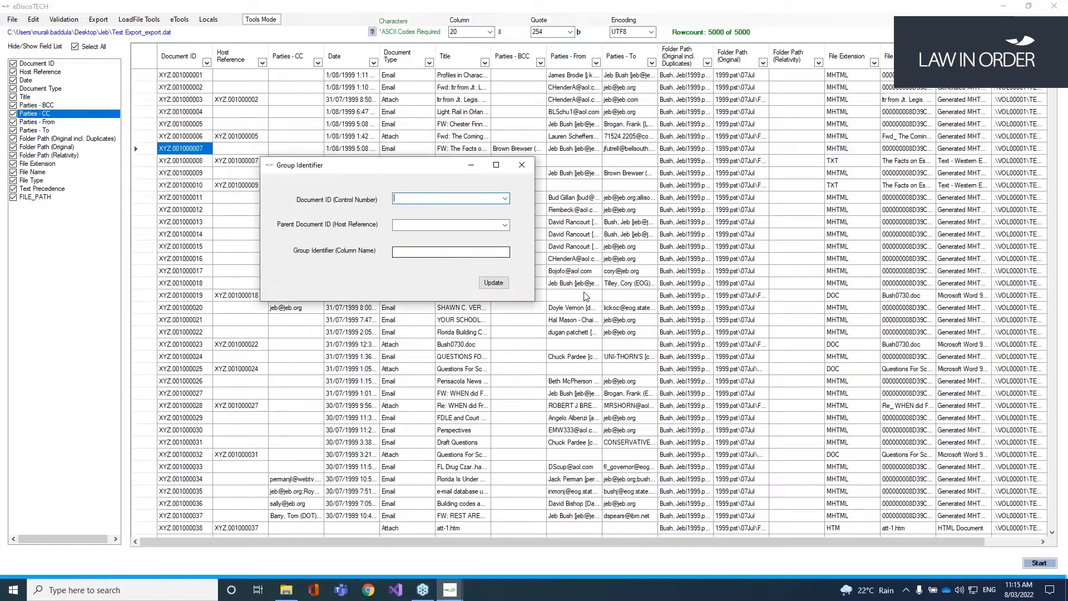
left_click(505, 199)
left_click(415, 208)
left_click(504, 225)
left_click(415, 242)
left_click(440, 252)
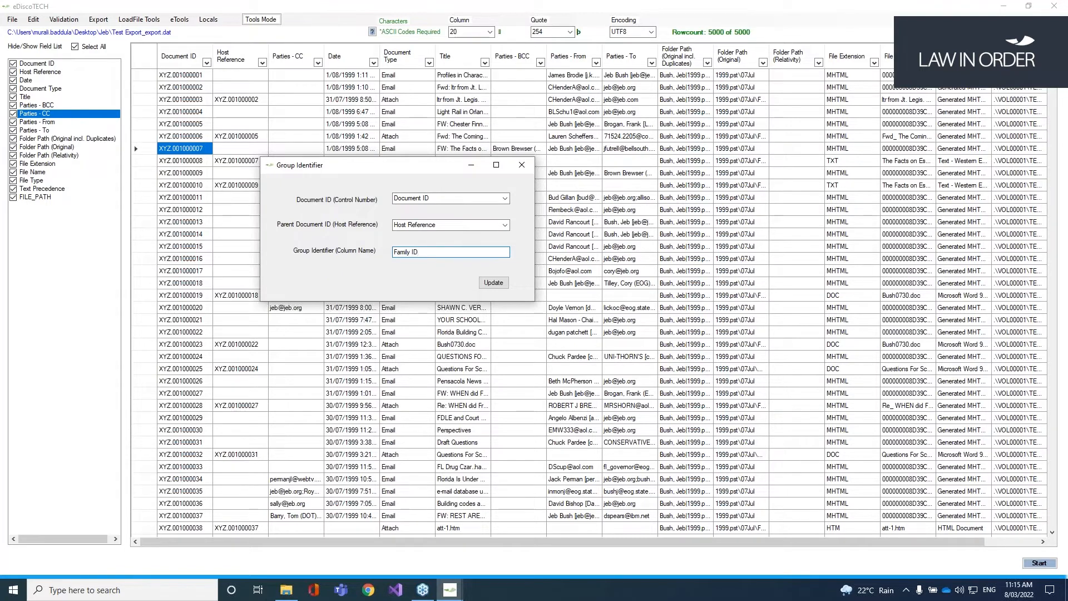
left_click(494, 283)
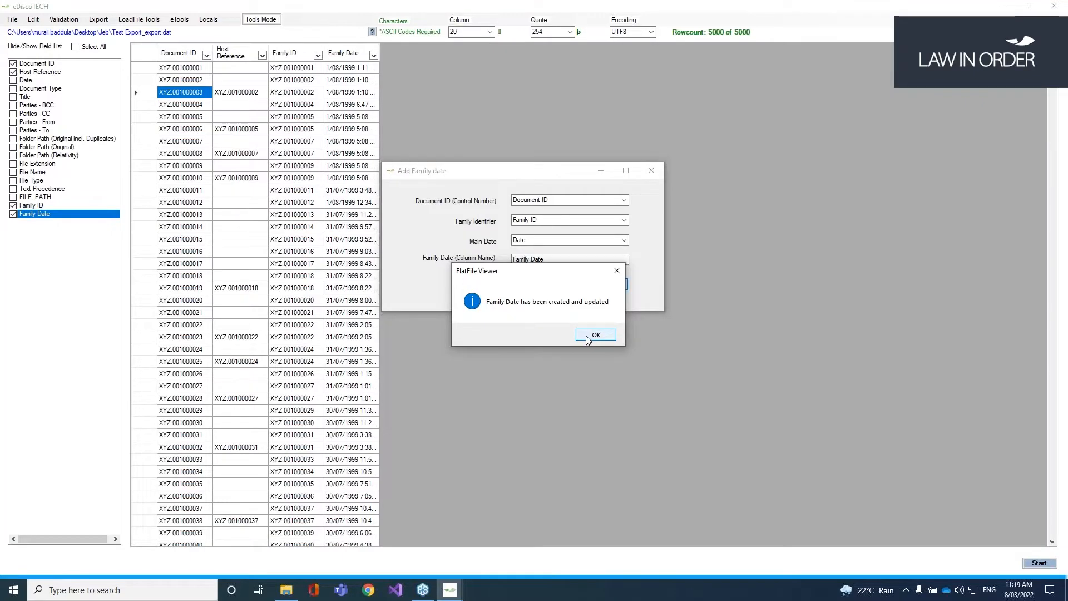
Step: Confirm the new Family Date column, close its dialog and widen the column
left_click(595, 335)
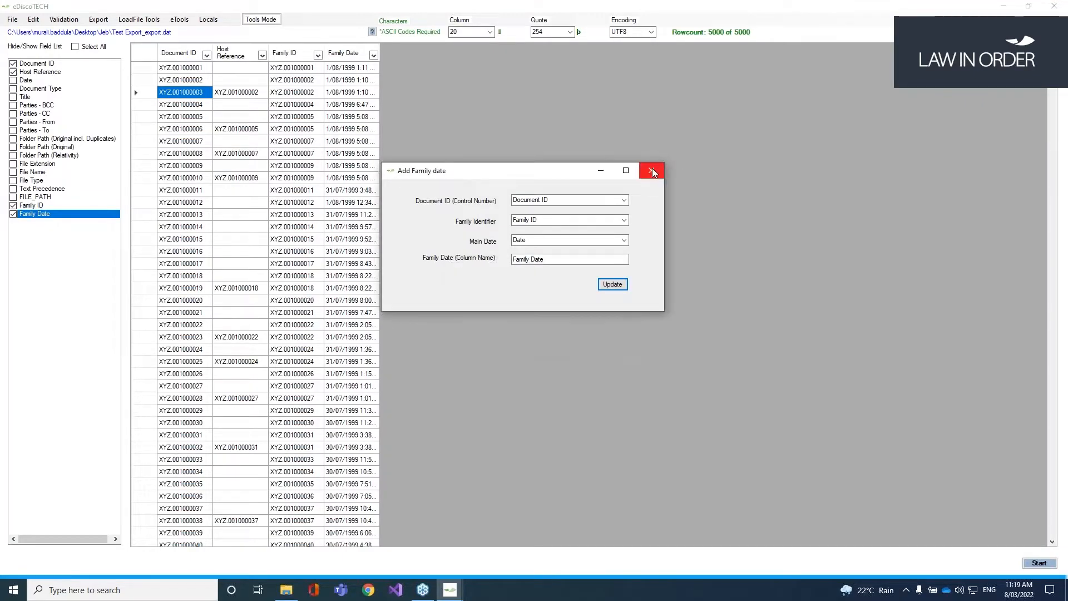
left_click(651, 171)
left_click_drag(379, 51, 439, 44)
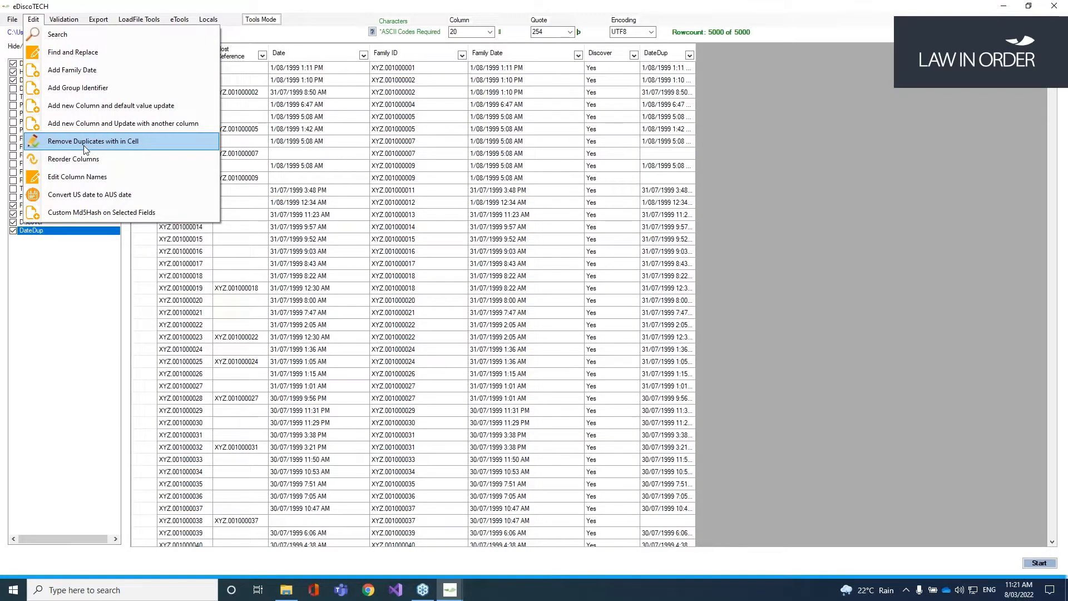
Step: Move Family ID up the field order to just below Host Reference, and move Family Date up
left_click(84, 147)
left_click_drag(178, 70, 306, 150)
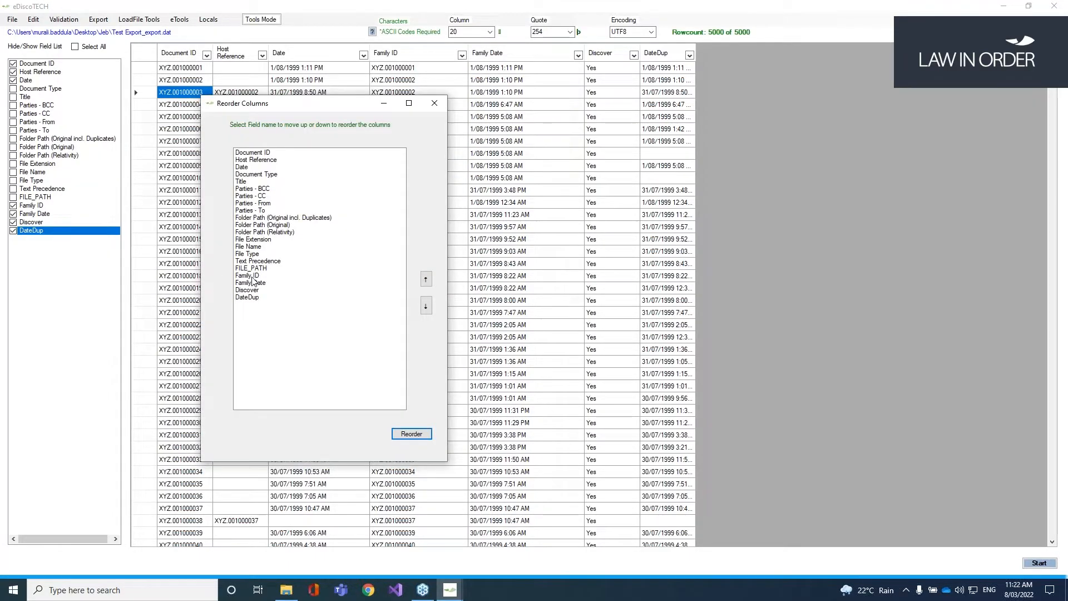
left_click(253, 276)
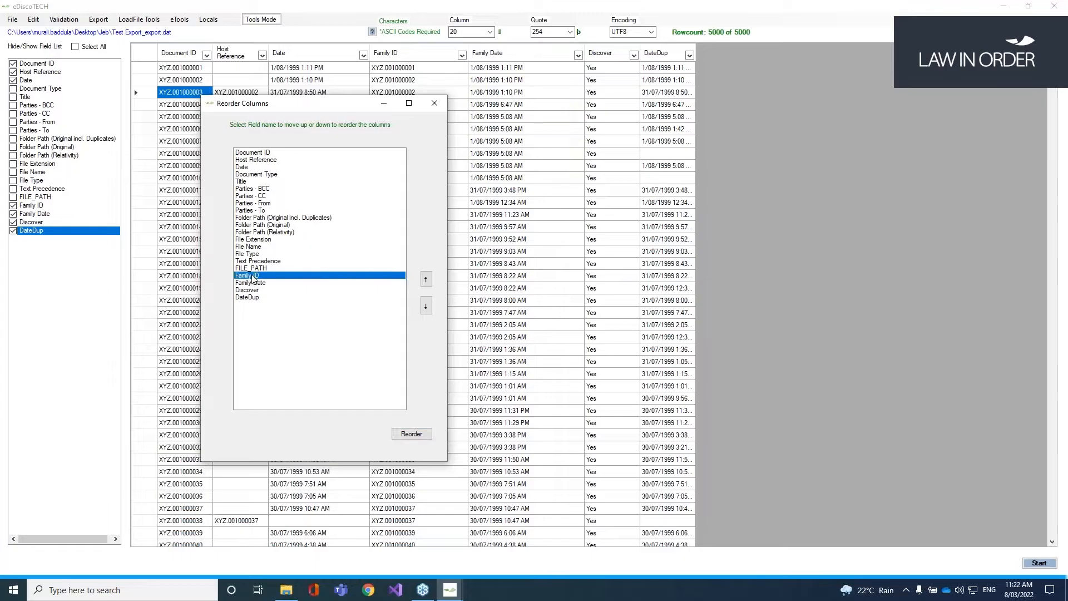
left_click(426, 280)
left_click(426, 280)
left_click(426, 280)
left_click(427, 280)
left_click(427, 279)
left_click(426, 279)
left_click(427, 279)
left_click(426, 280)
left_click(426, 279)
left_click(427, 280)
left_click(427, 279)
left_click(426, 279)
left_click(427, 279)
left_click(426, 279)
left_click(426, 279)
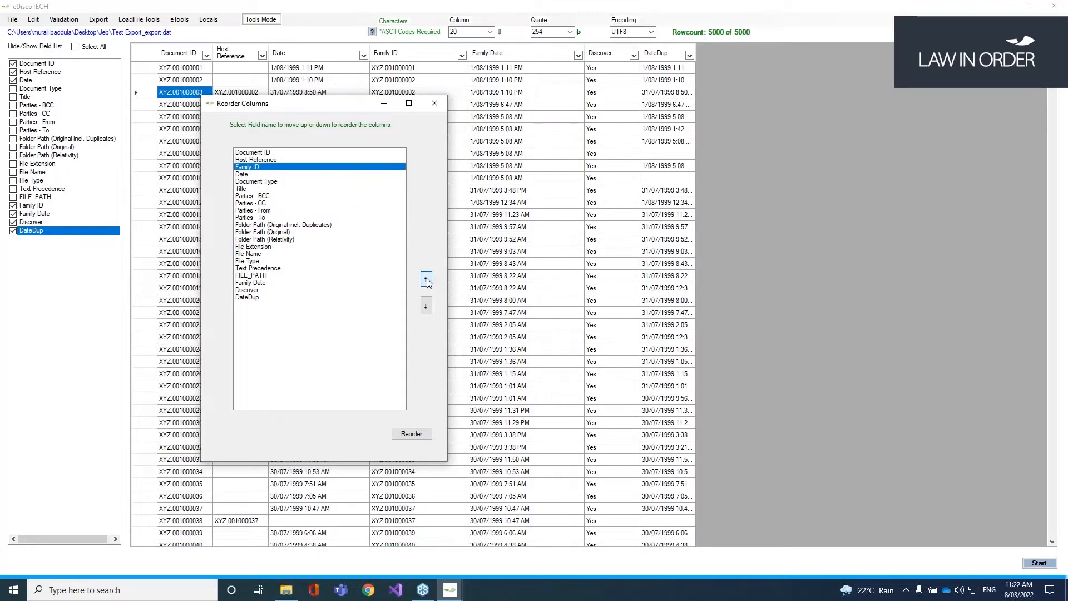
left_click(259, 284)
left_click(427, 279)
left_click(426, 279)
left_click(426, 280)
left_click(426, 279)
left_click(427, 280)
left_click(426, 280)
left_click(426, 279)
left_click(426, 279)
left_click(426, 279)
left_click(426, 280)
left_click(426, 279)
left_click(426, 279)
left_click(427, 280)
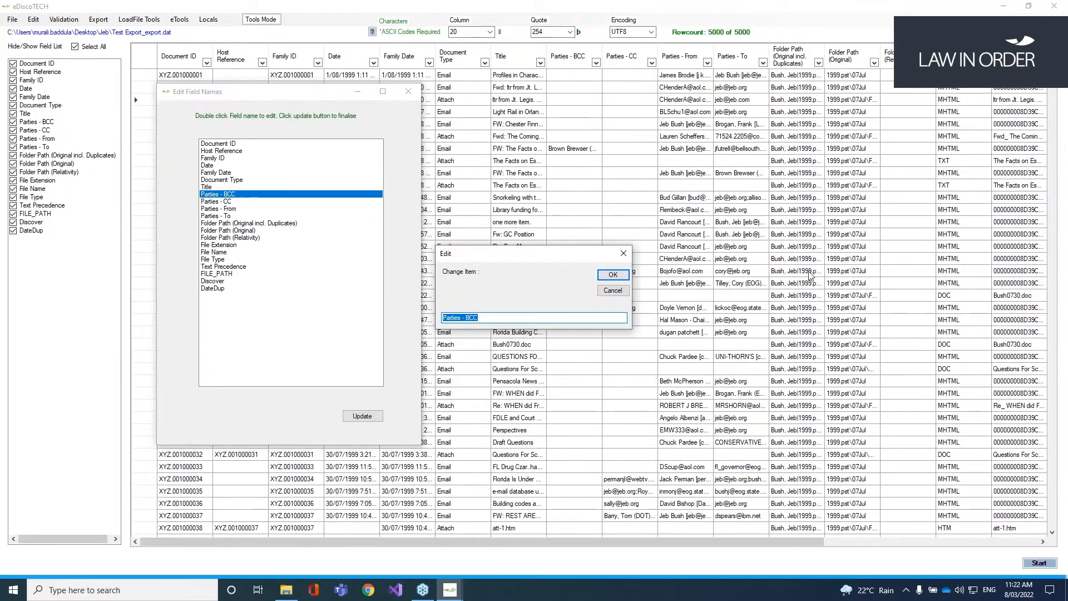
Step: Rename the four Parties fields to BCC, CC, From and To, and acknowledge the completed rename
type("BCC")
left_click(613, 274)
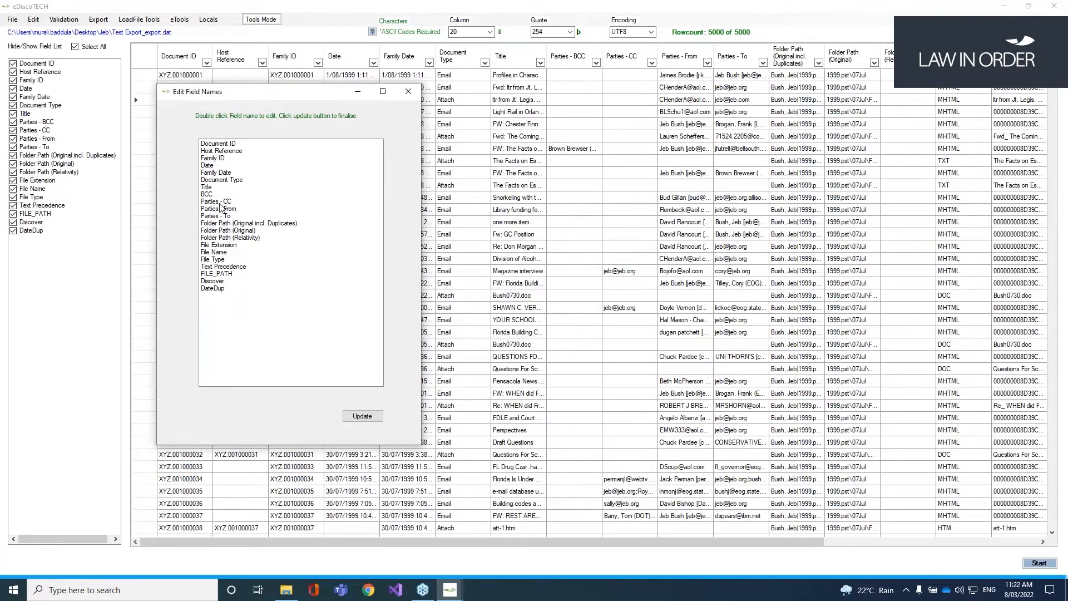
double_click(217, 201)
type("CC")
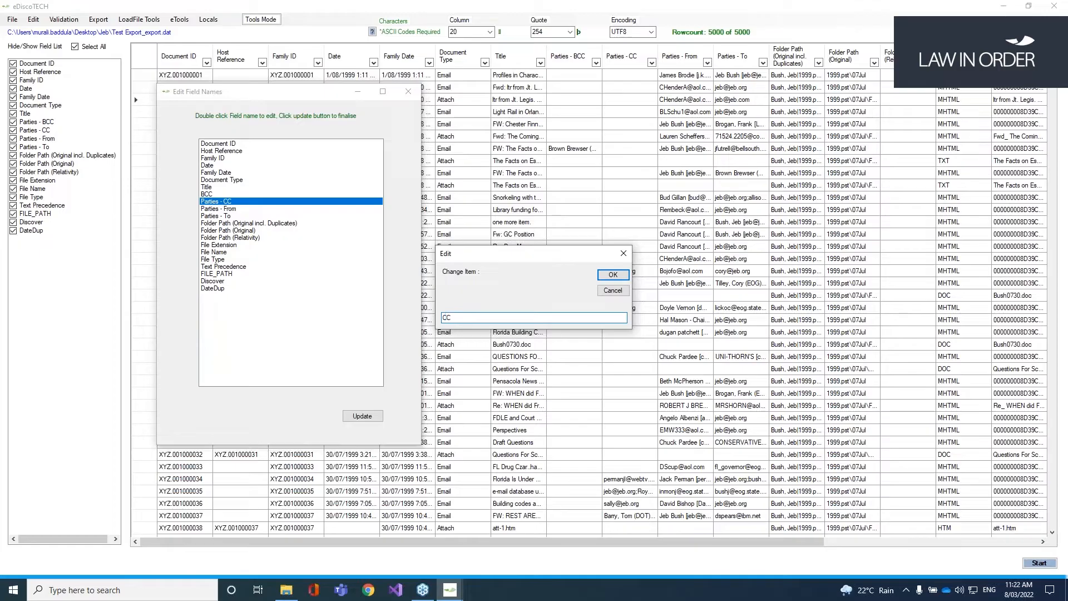
left_click(612, 275)
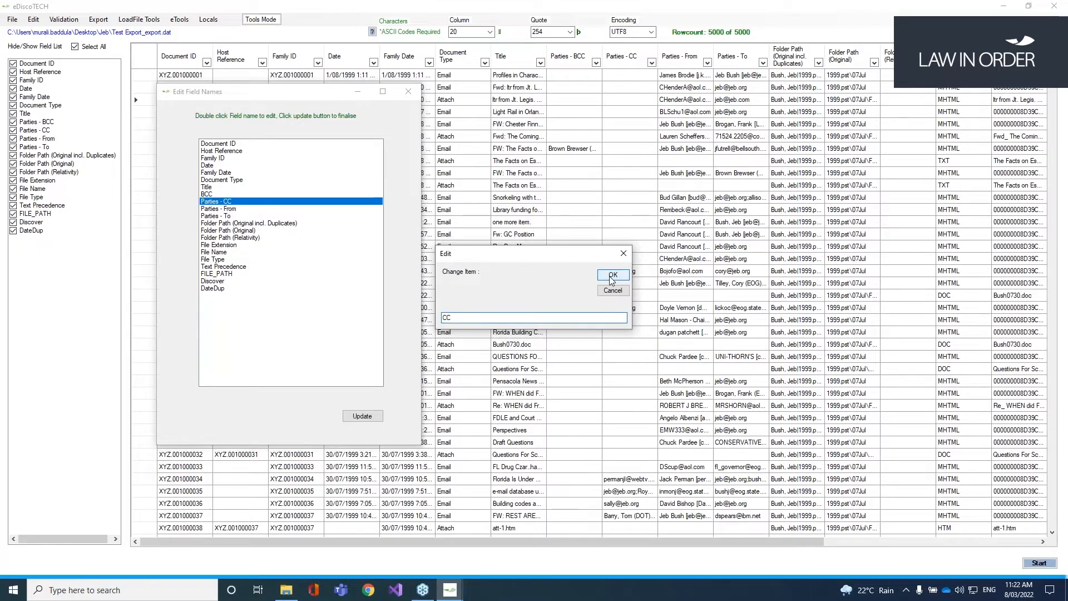
double_click(219, 208)
type("Fr")
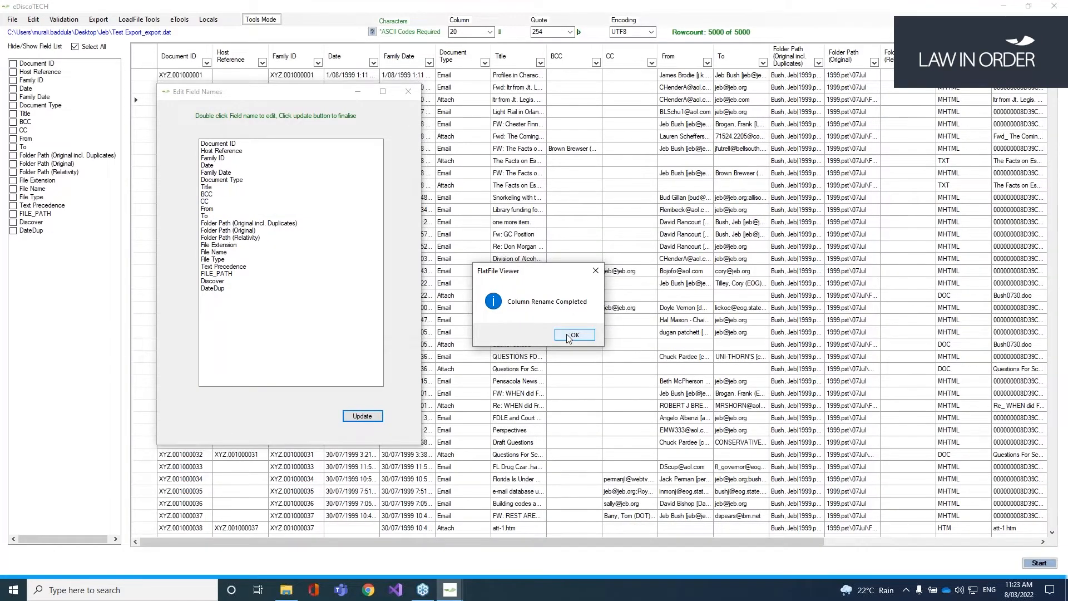
left_click(574, 335)
Step: Limit the grid to only the Date, Title, To, From and CC columns
left_click(75, 47)
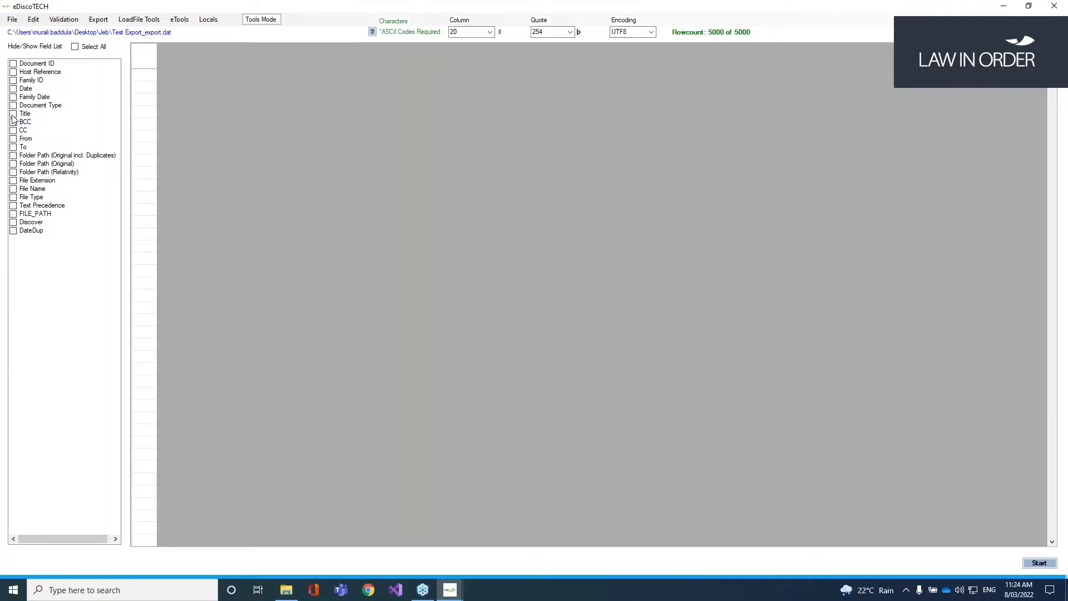
left_click(12, 89)
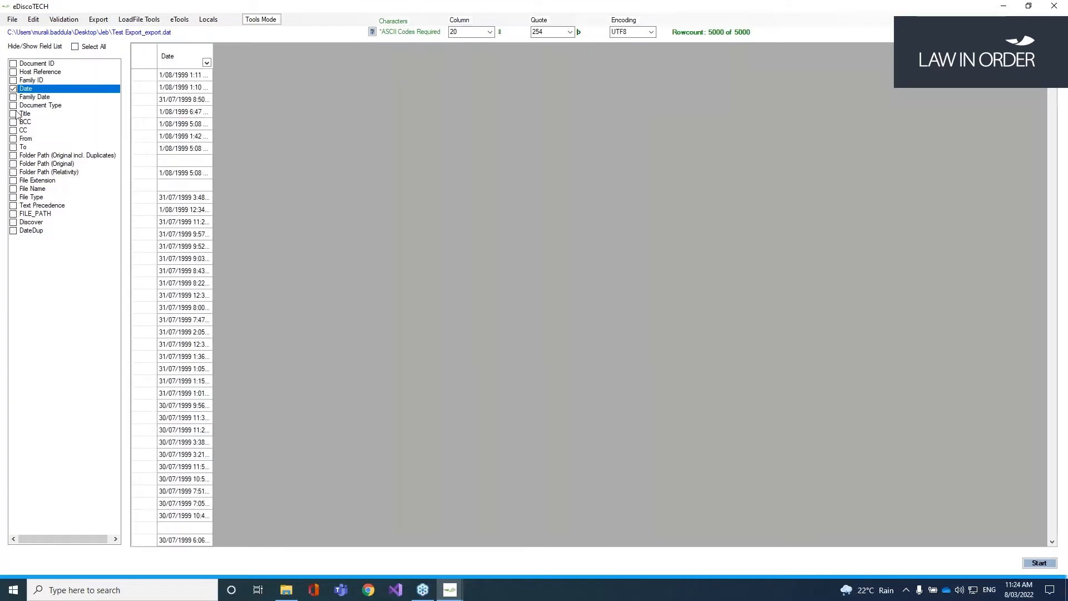
left_click(13, 114)
left_click(13, 147)
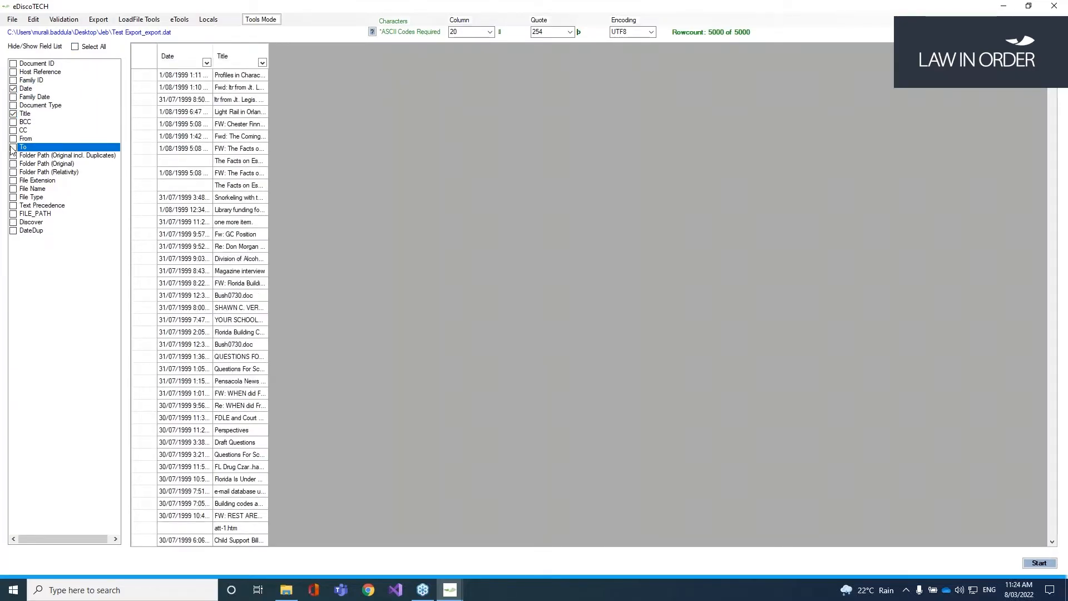
left_click(13, 139)
left_click(13, 130)
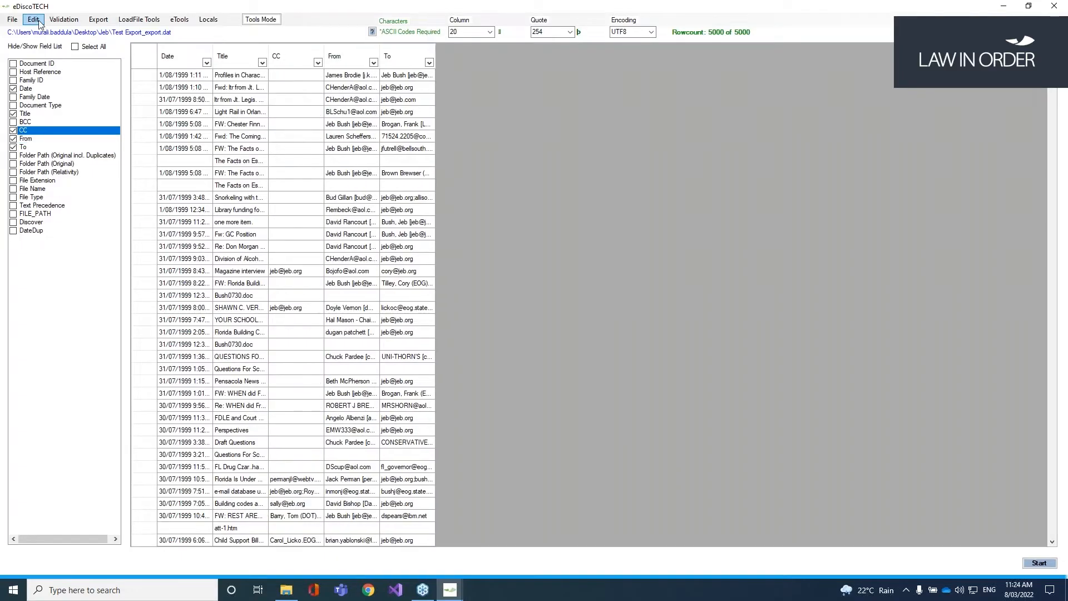
Step: Generate the zCustomHash column with Custom Md5Hash on Selected Fields
left_click(35, 20)
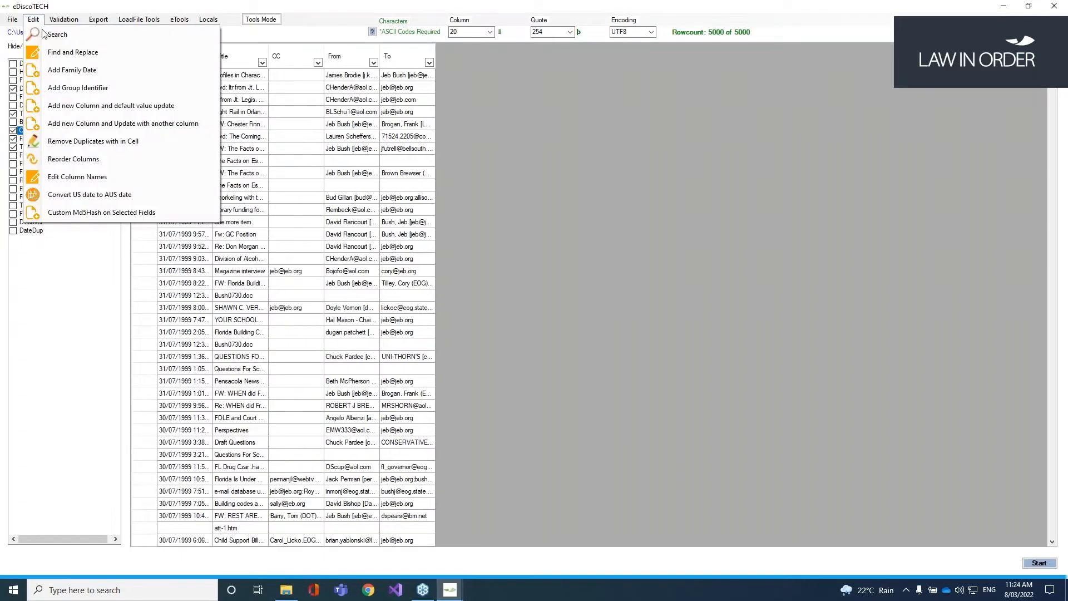
left_click(93, 213)
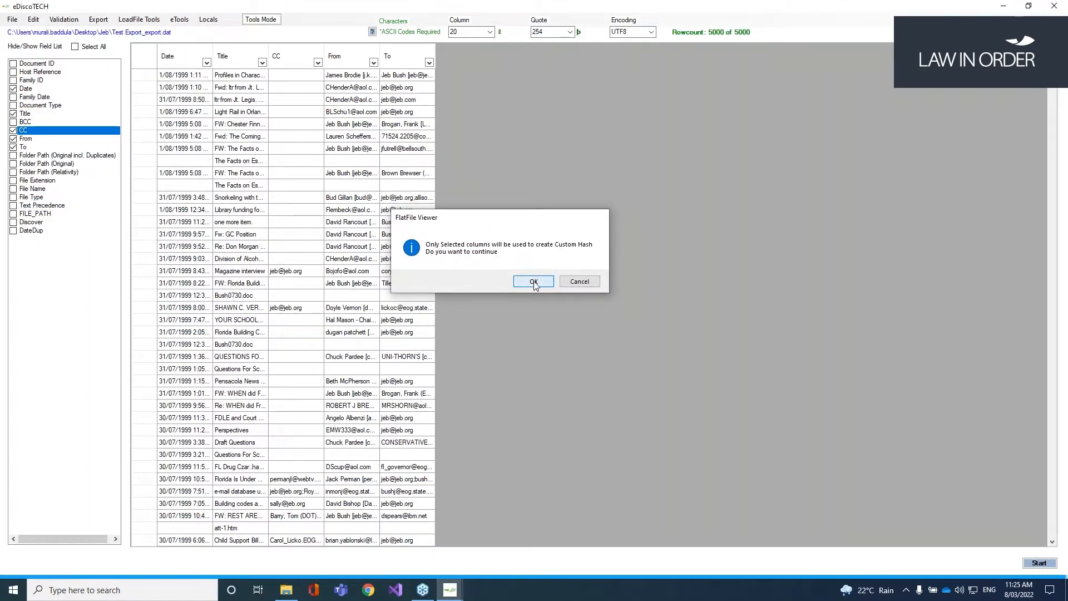
left_click(533, 282)
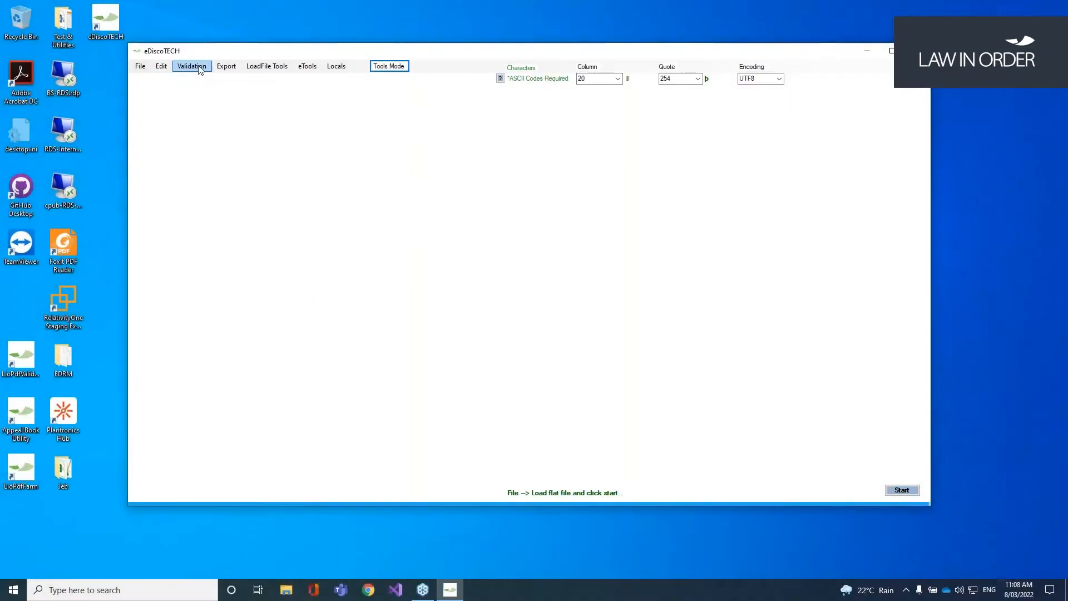
left_click(202, 65)
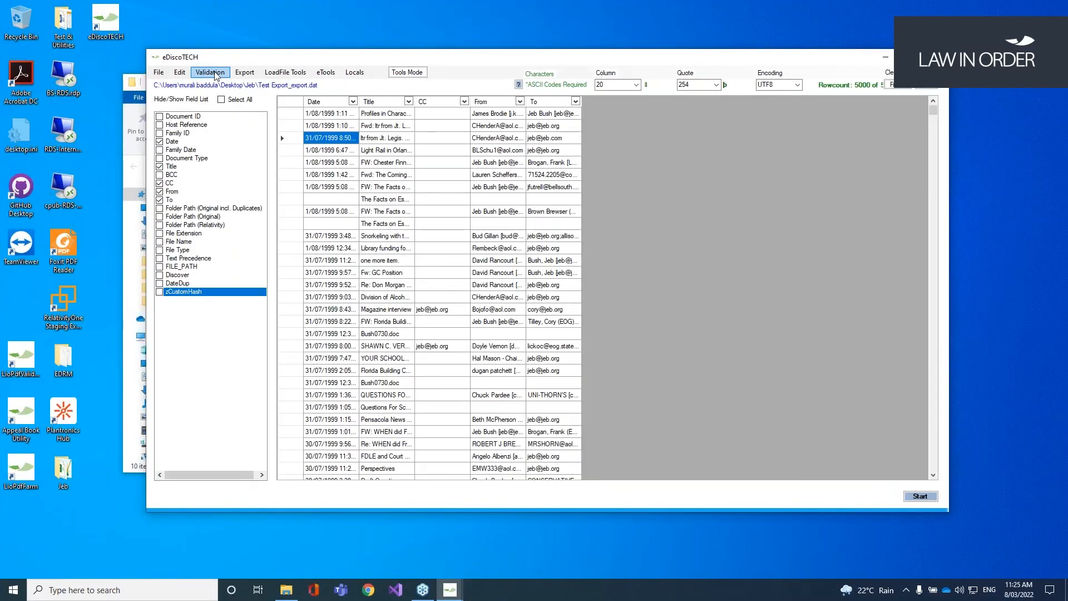
Step: Validate files using FILE_PATH as the native path and Text Precedence as the text path
left_click(211, 72)
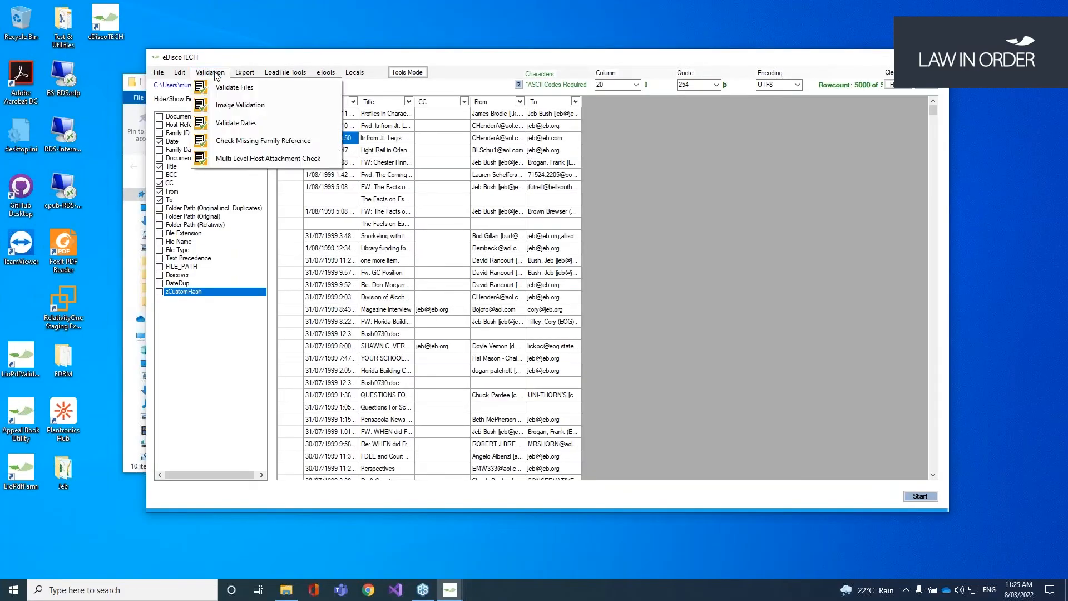
left_click(239, 88)
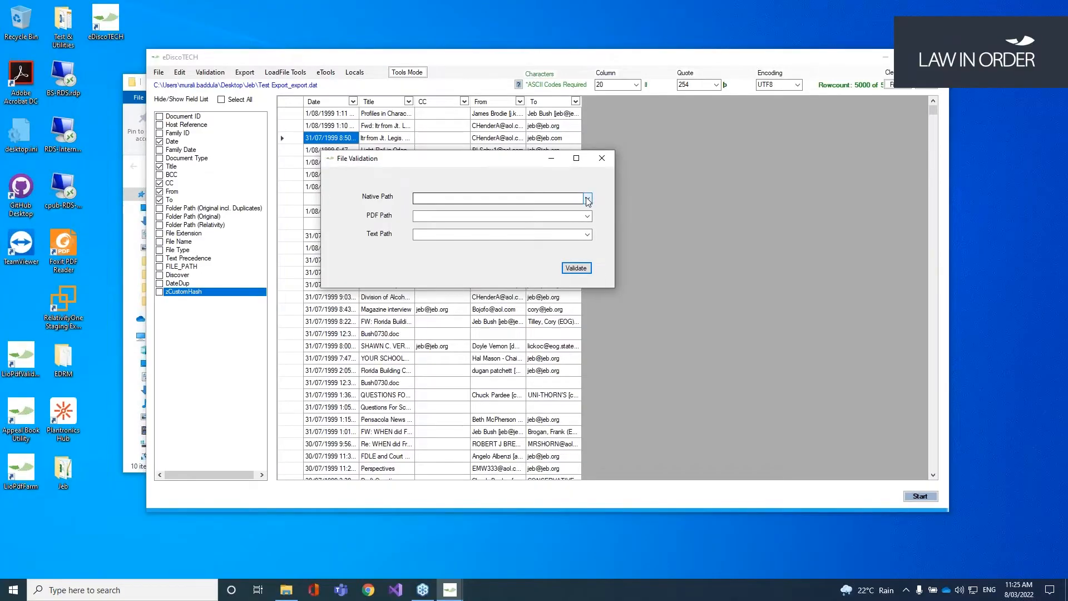
left_click(588, 199)
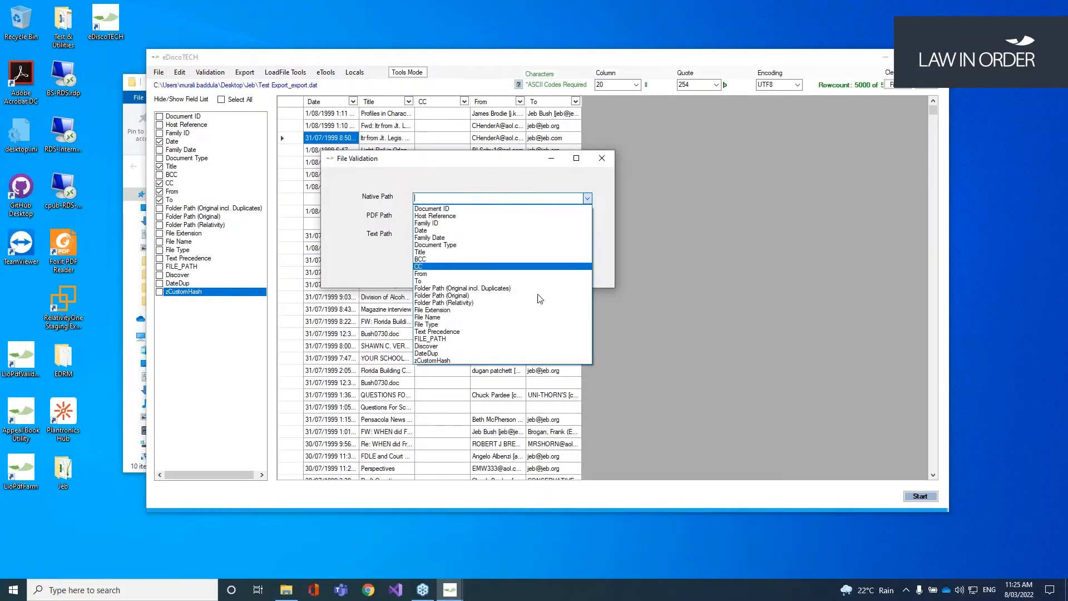
left_click(471, 339)
left_click(588, 219)
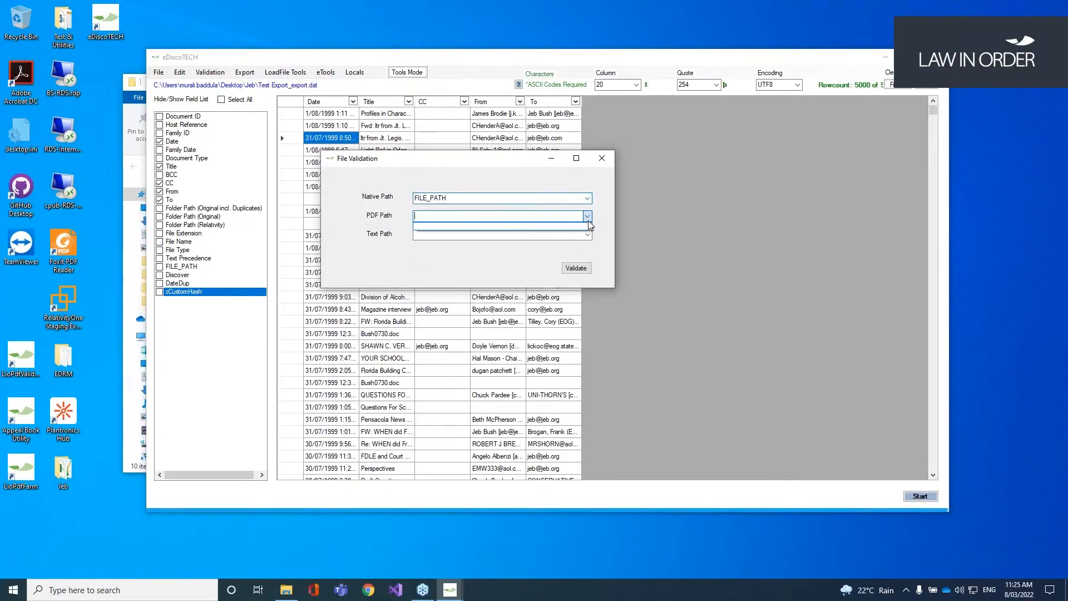
left_click(587, 234)
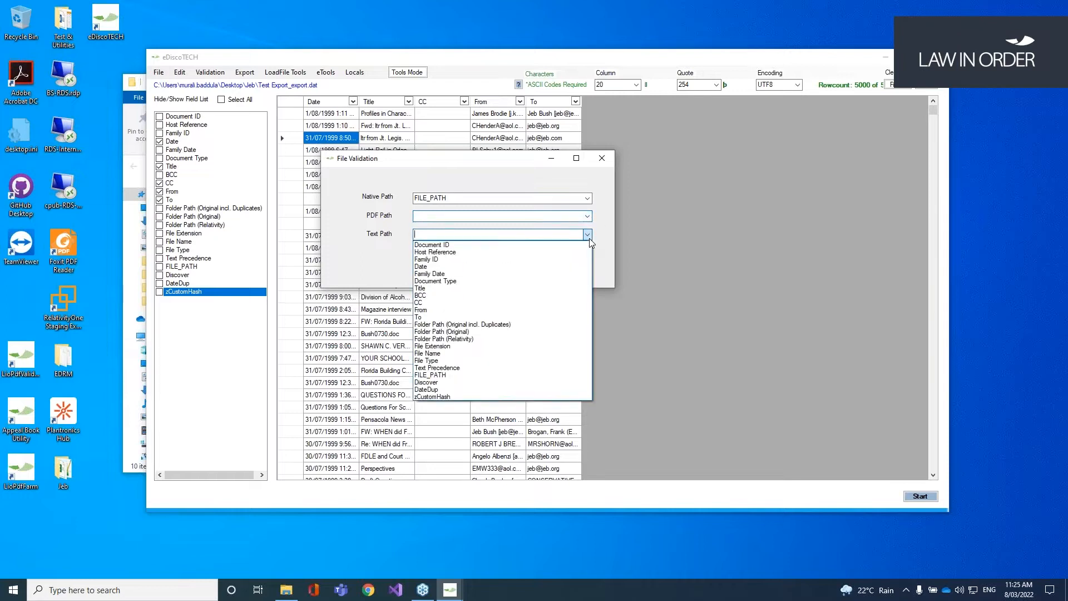
left_click(444, 369)
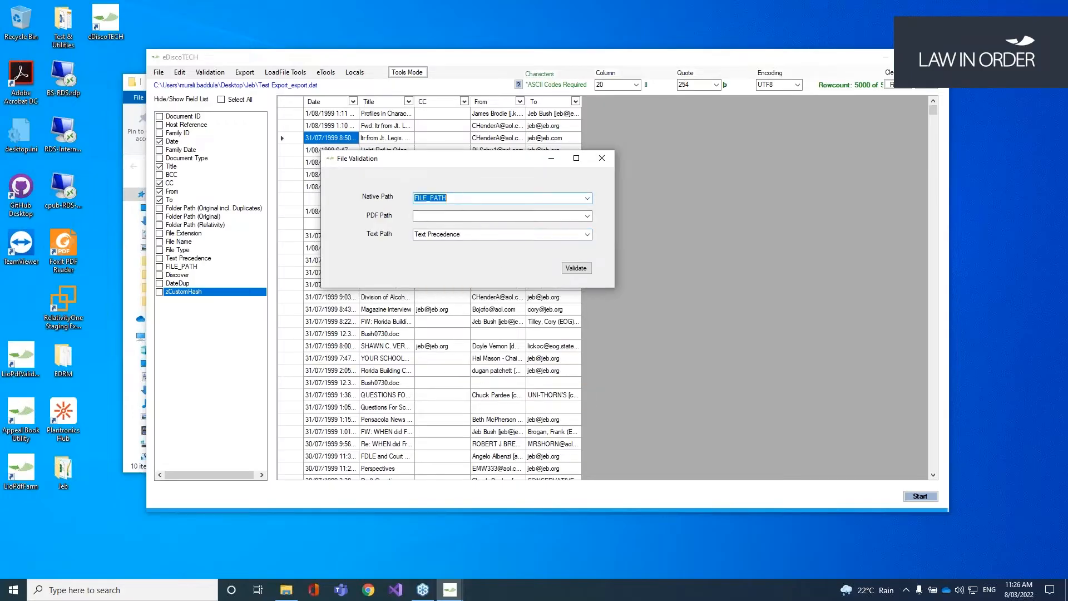
left_click(573, 269)
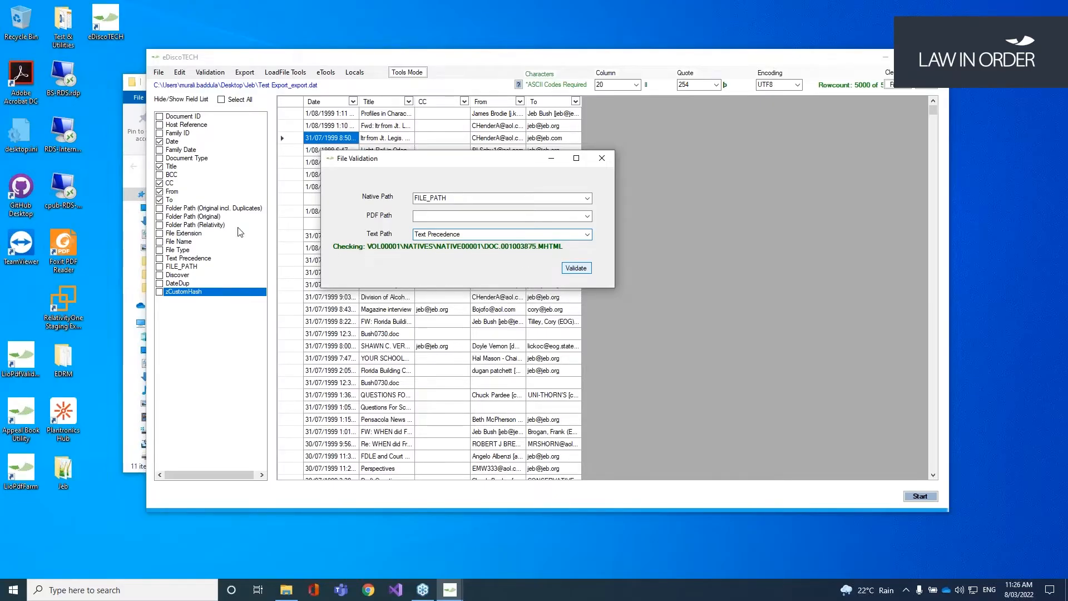
Step: Open the File Validation Report.txt log, then return to the Image Validation dialog
left_click_drag(468, 90, 465, 285)
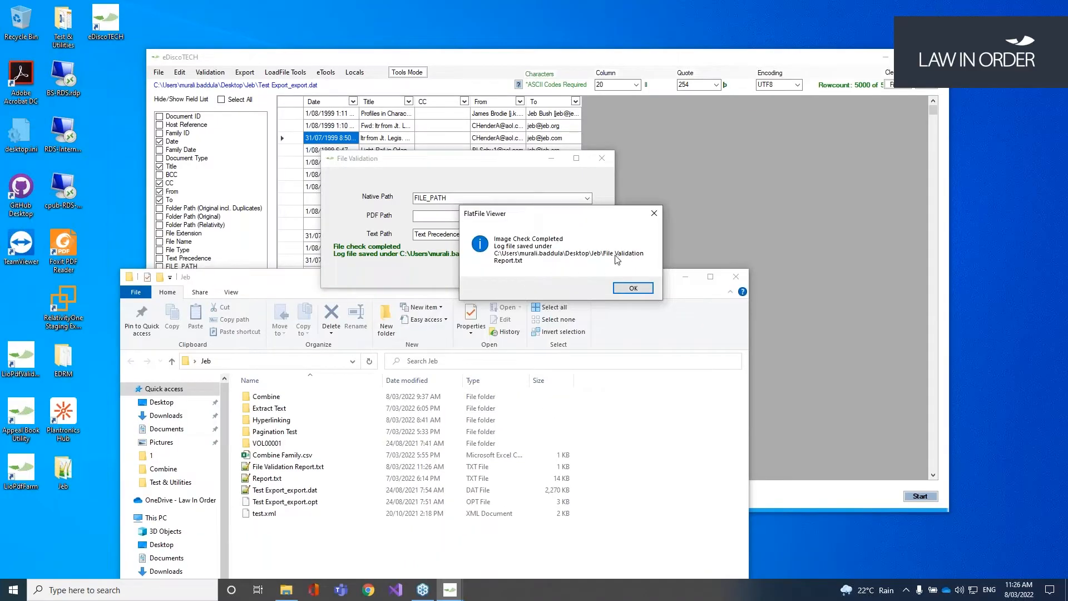
double_click(289, 467)
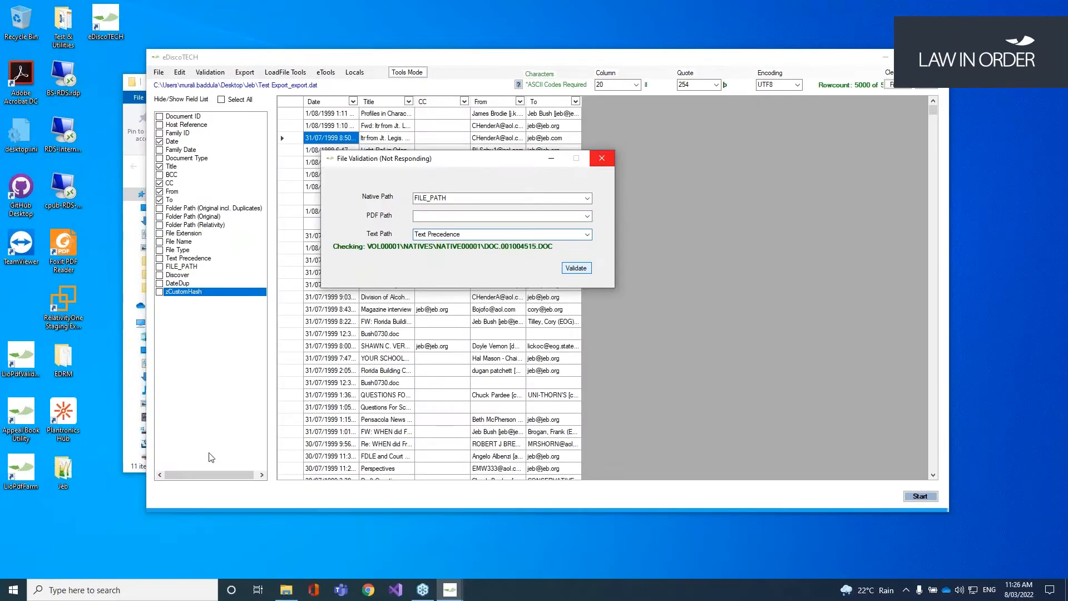
left_click(134, 467)
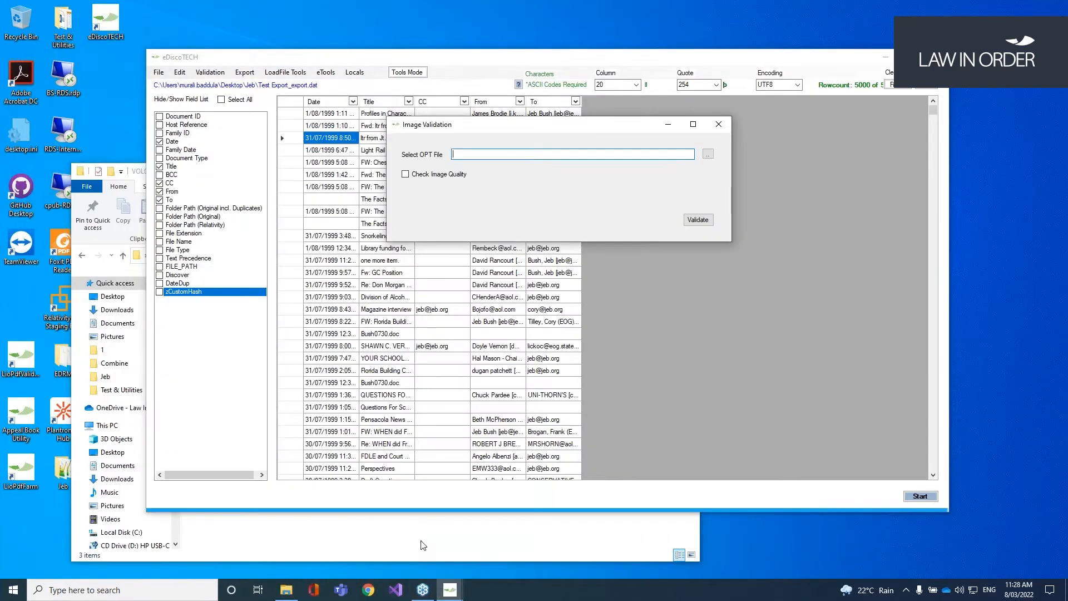
left_click(422, 546)
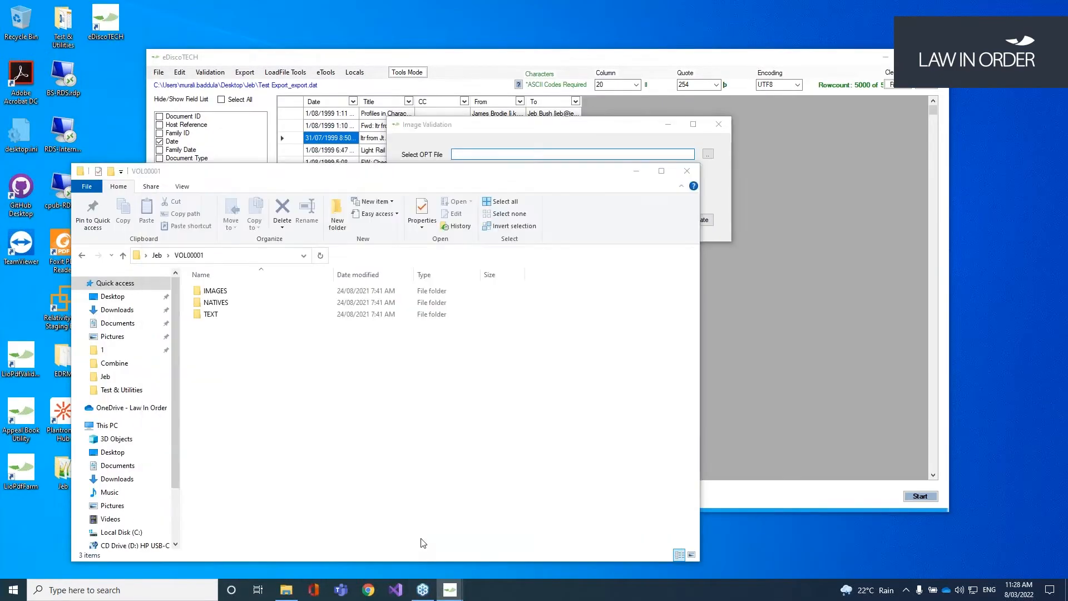
Step: Load Test Export_export.opt into Image Validation and enable Check Image Quality
left_click(548, 132)
left_click(708, 154)
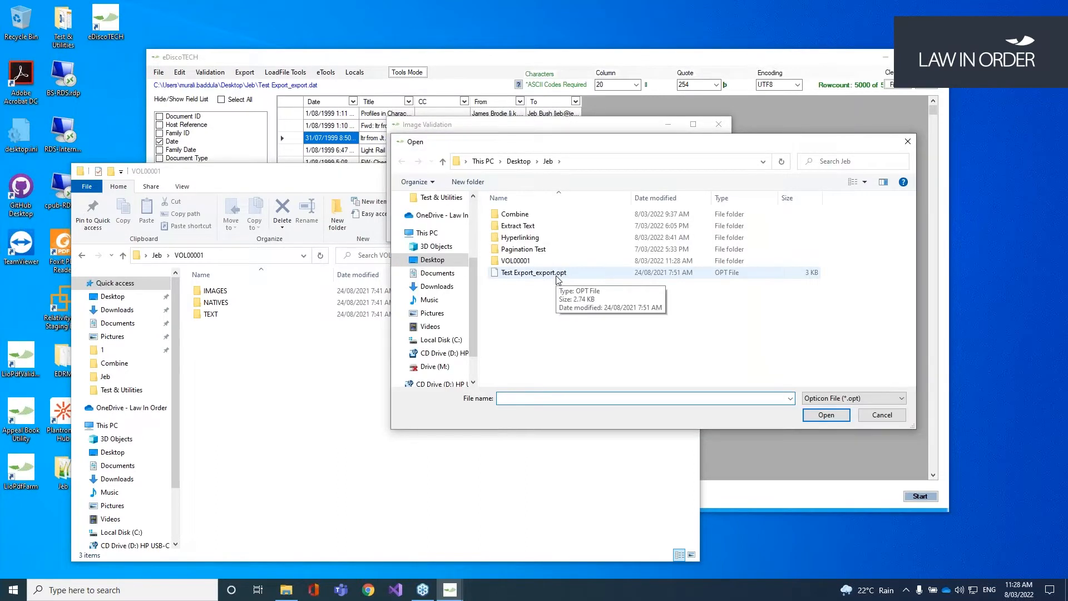
double_click(280, 273)
left_click(432, 177)
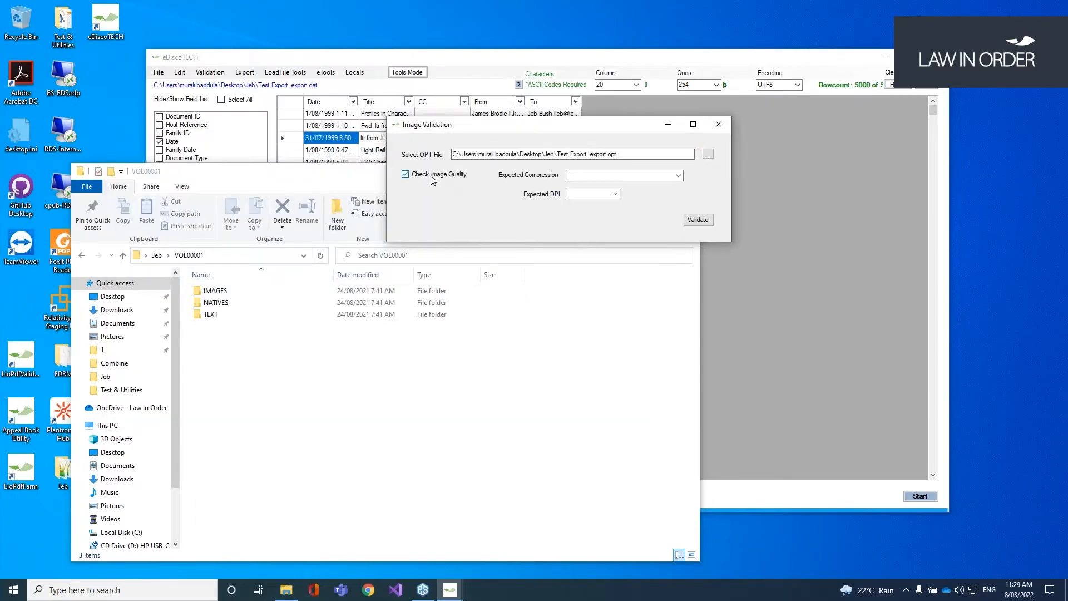
Step: Review the expected Compression and DPI choices, then go back to the validation checks
left_click(679, 176)
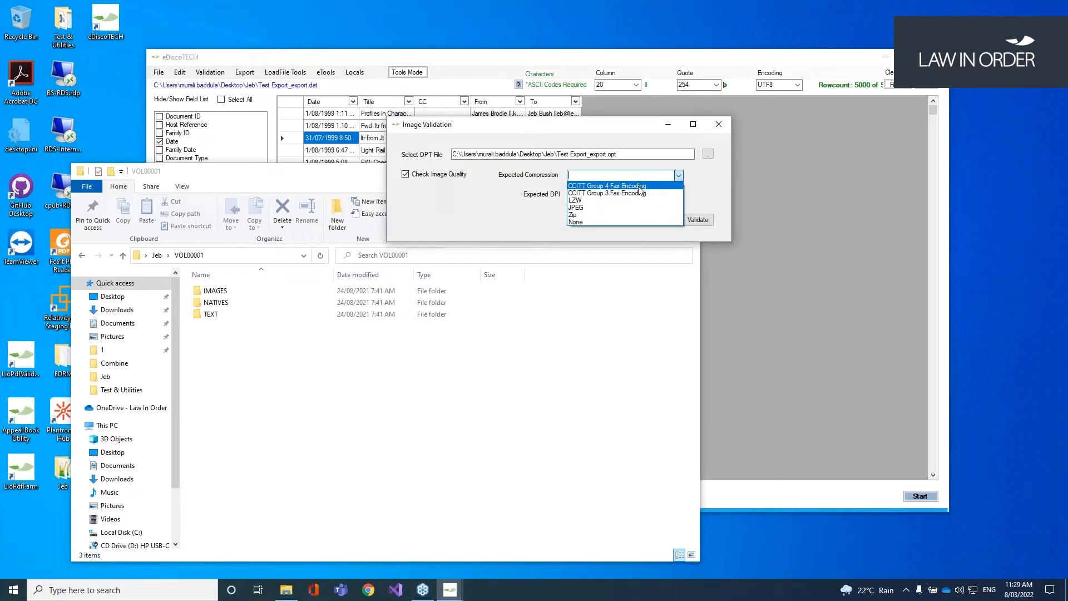
left_click(554, 214)
left_click(615, 193)
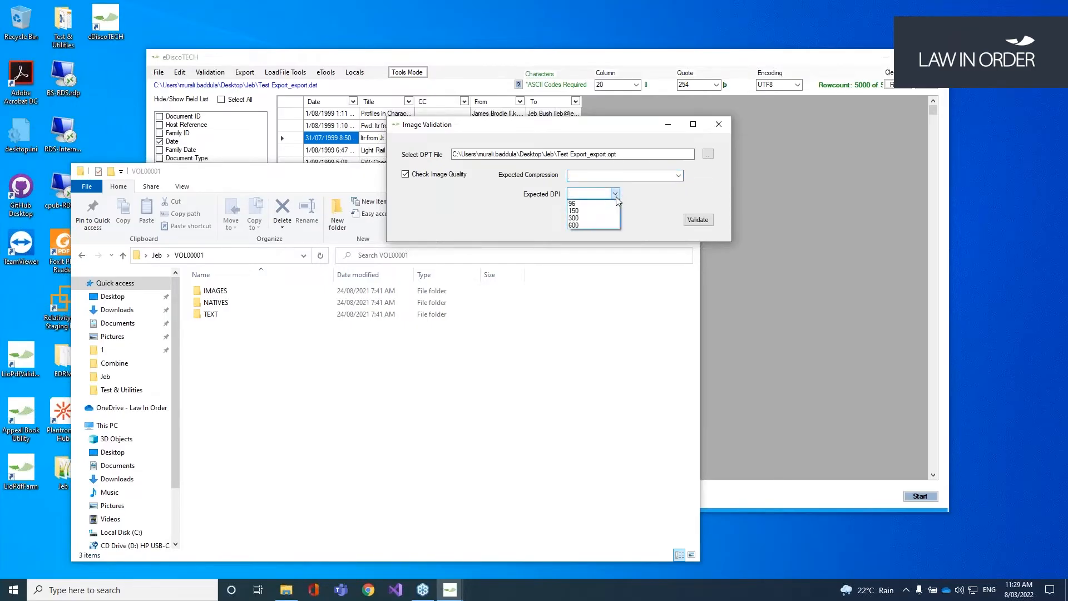
left_click(210, 72)
left_click(210, 72)
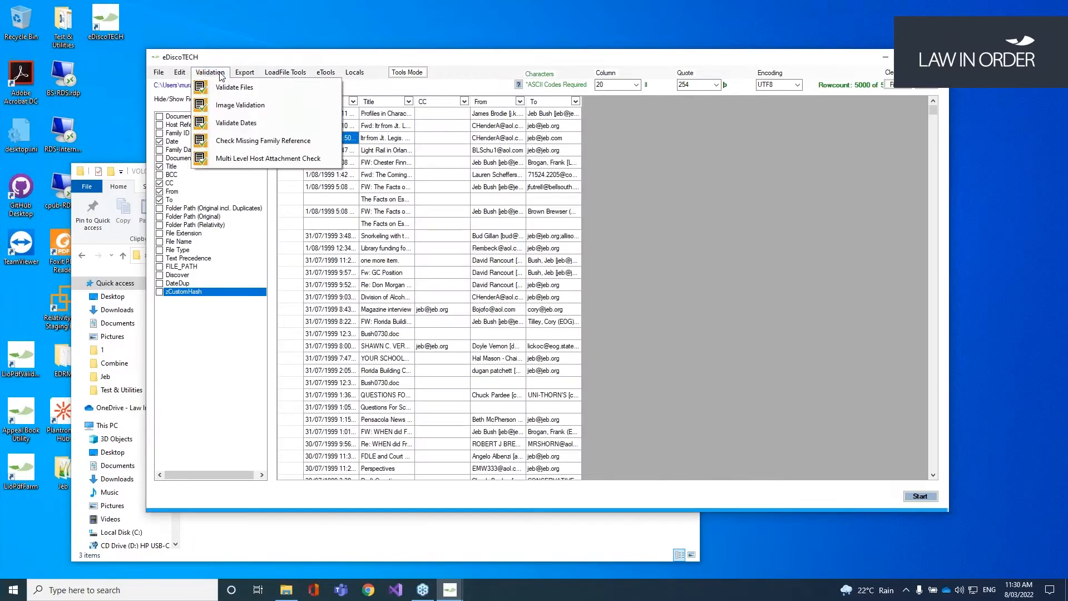
Step: Enter the dd/MM/yyyy format in Date Validation, then reopen the validation checks
left_click(248, 124)
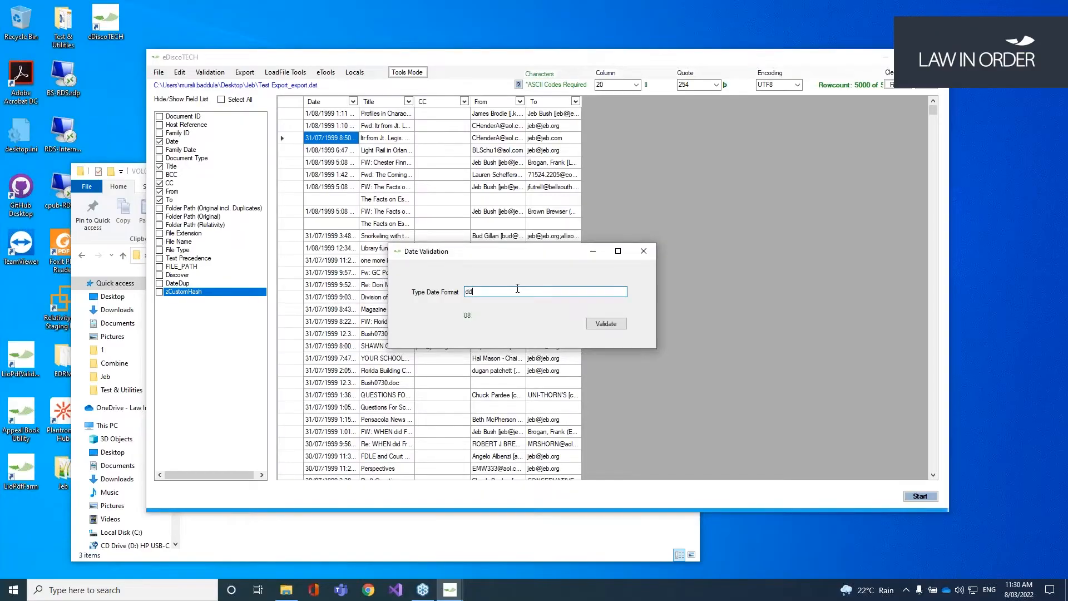
type("dd/MM/yyyy hh:mm:s")
left_click(233, 40)
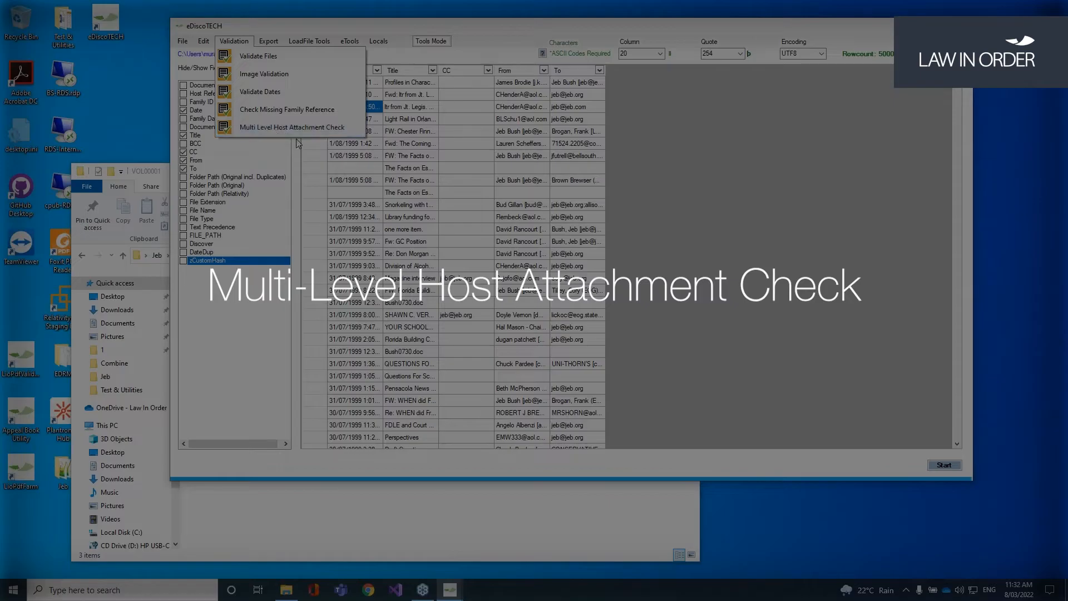
Step: Review the Document ID and Family Identifier field choices in the Multi Level Host Attachment Check
left_click(266, 133)
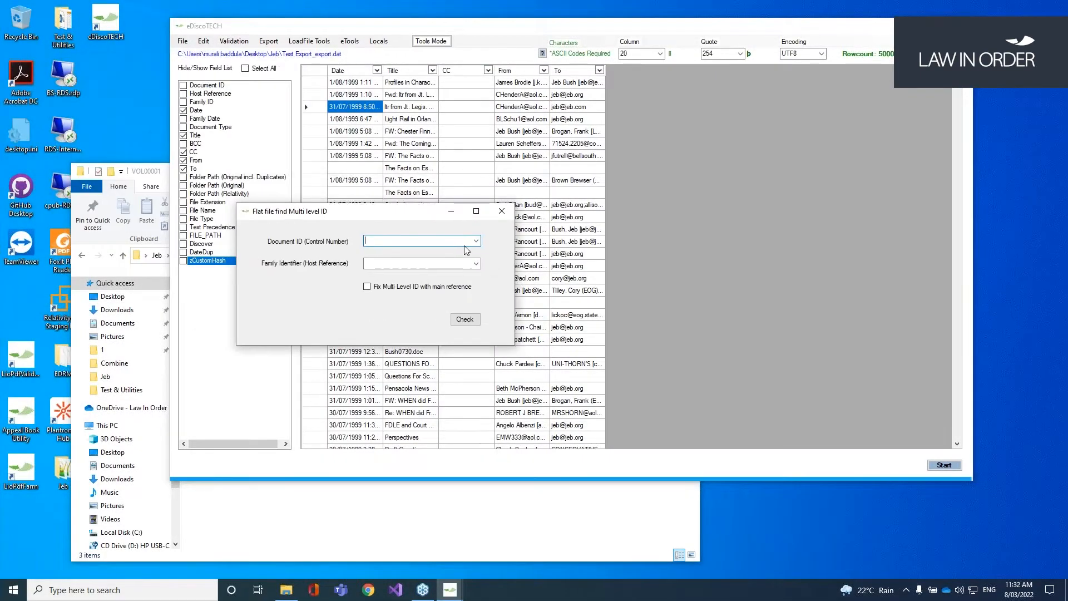
left_click(476, 241)
left_click(496, 244)
left_click(477, 263)
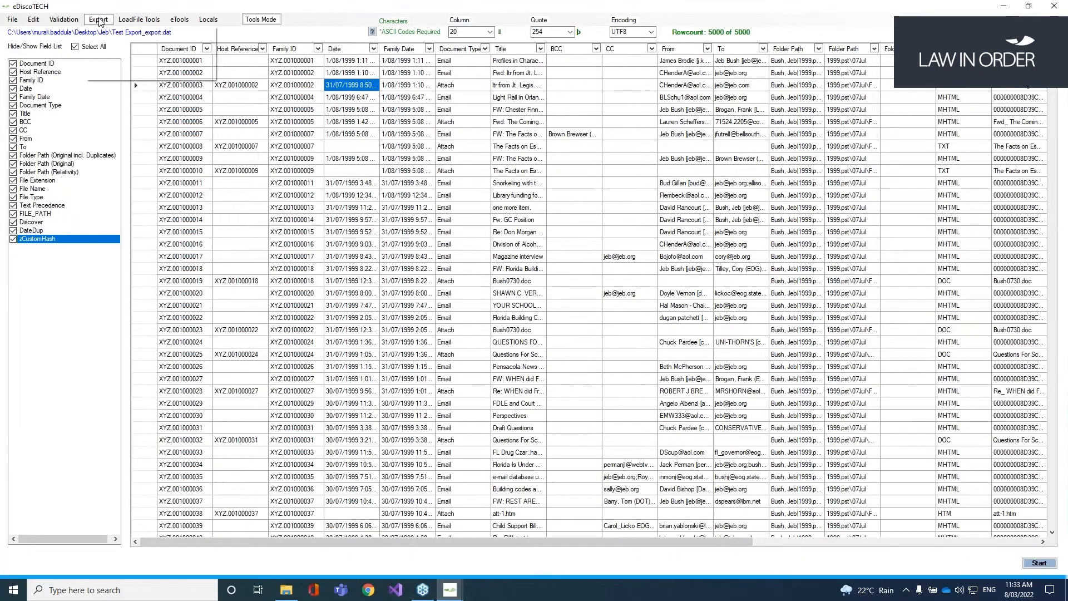
left_click(98, 19)
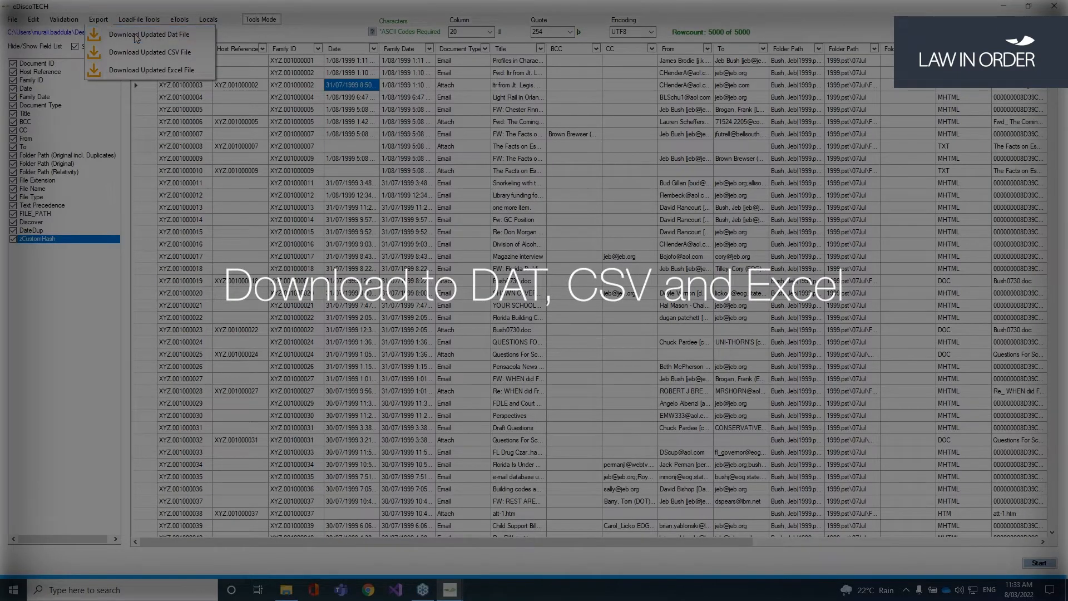
Step: Export the updated DAT file and confirm the export
left_click(136, 38)
left_click_drag(535, 268, 521, 195)
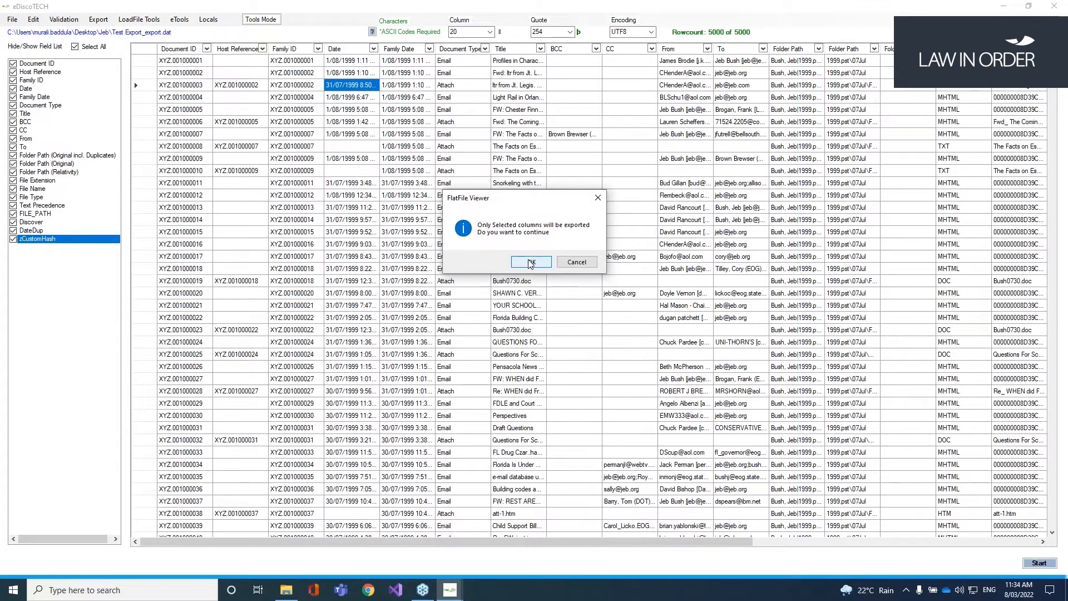
left_click(530, 264)
left_click(595, 335)
Step: Locate Test Export_export-Updated.dat in the Jeb folder
left_click(281, 592)
left_click(126, 253)
left_click_drag(359, 170, 660, 99)
left_click(556, 336)
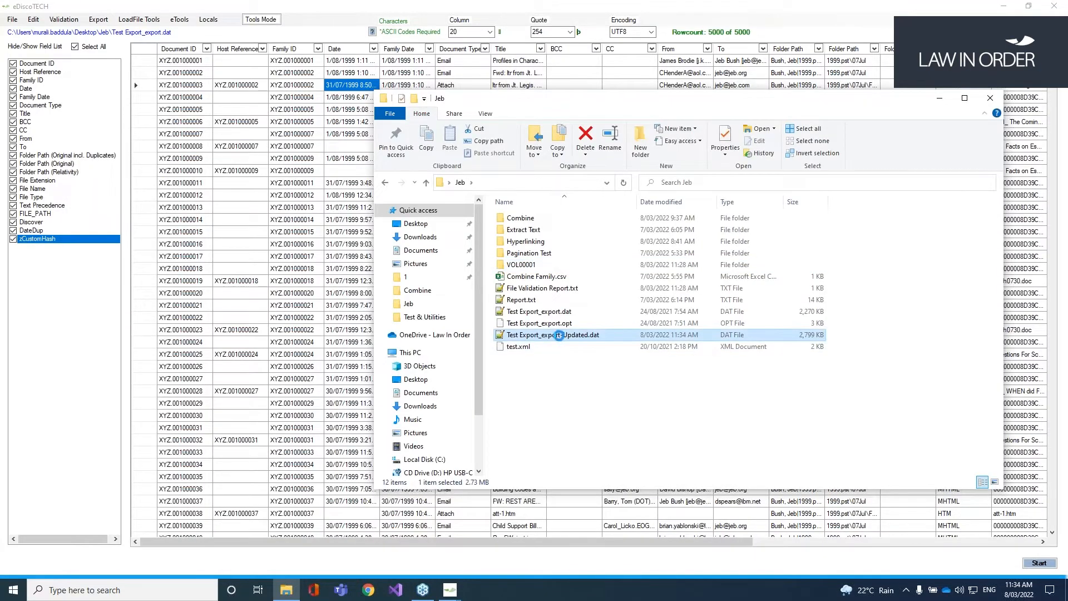
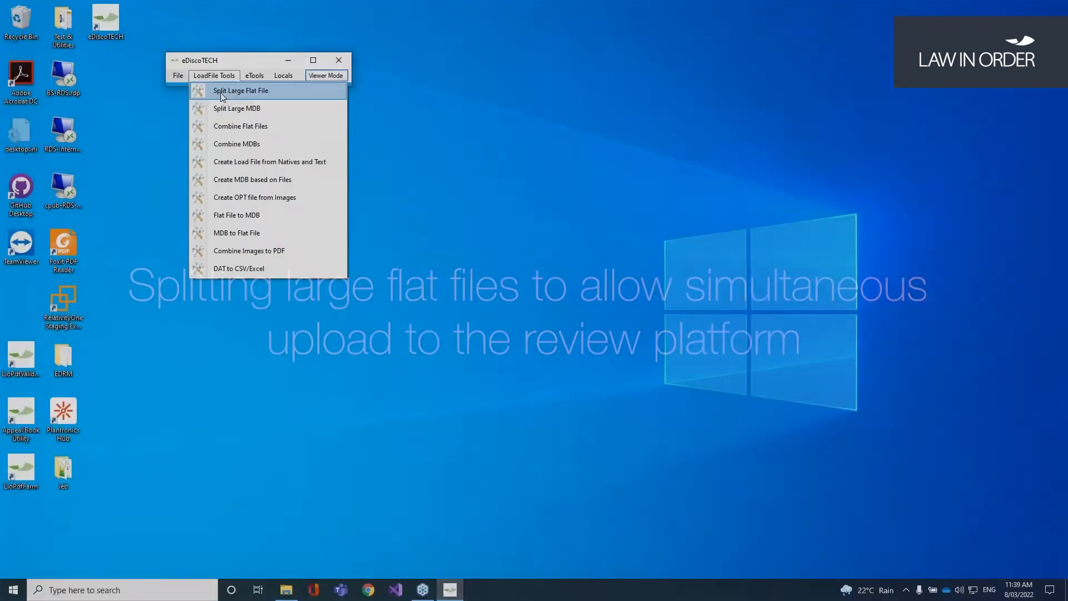
Step: Open Split Large Flat File and load the Jeb folder's Test Export_export.dat path as Loadfile
left_click(221, 95)
left_click_drag(236, 107, 310, 131)
left_click(286, 590)
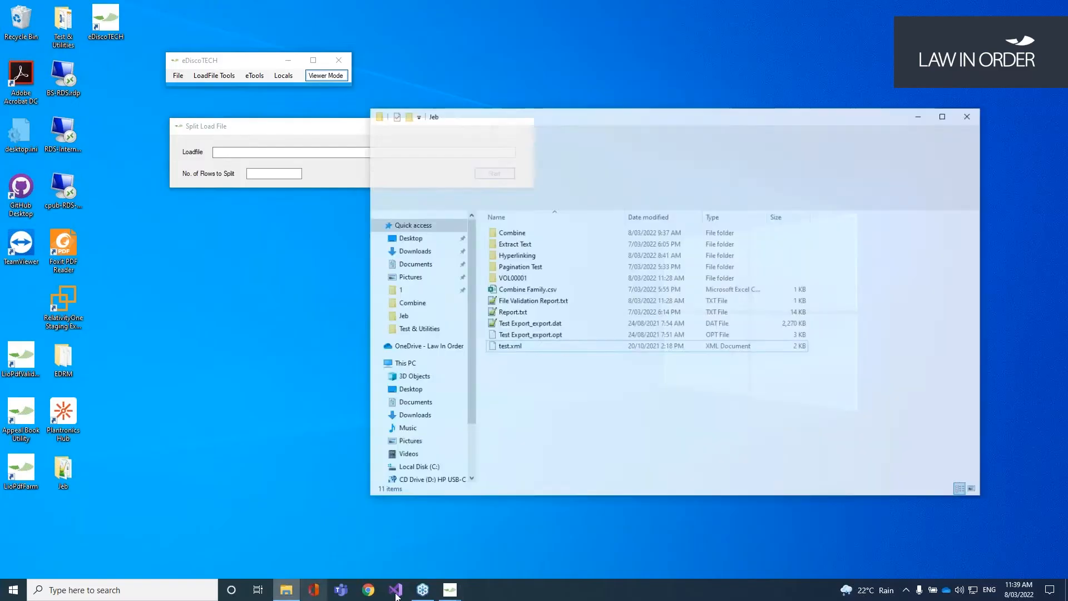
left_click(574, 313)
left_click(566, 183)
left_click(566, 183)
type("\\")
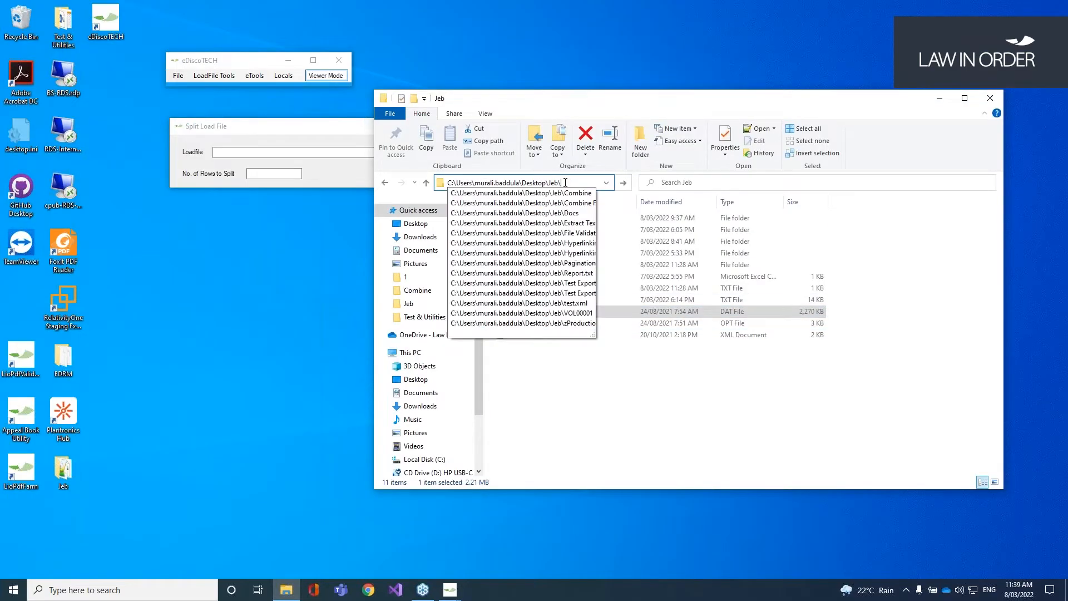
type("Test")
key("Down")
left_click_drag(596, 182, 377, 182)
key("ctrl+c")
left_click(309, 186)
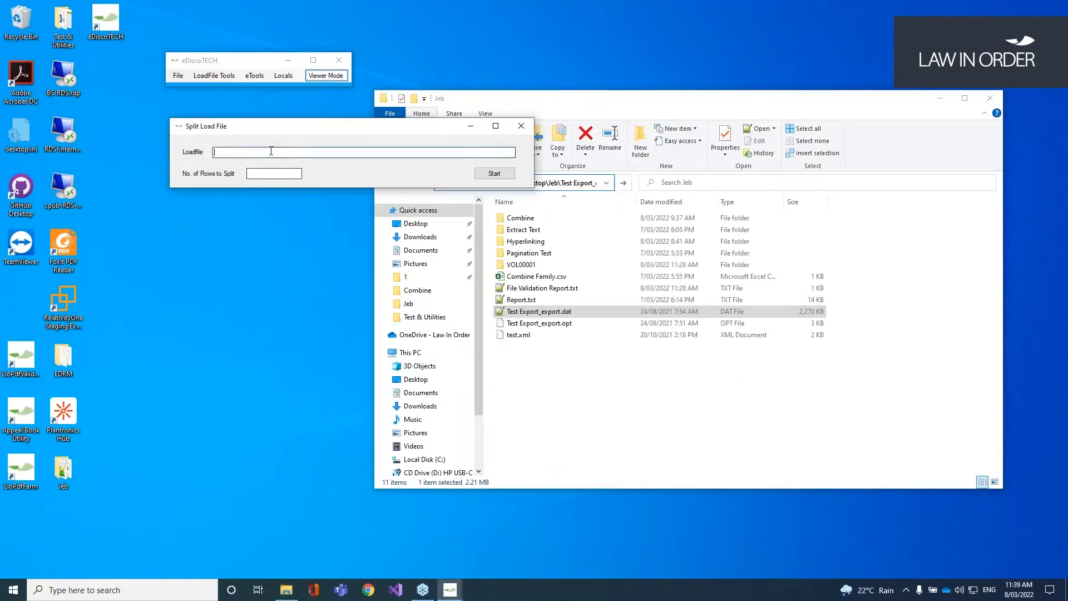
key("ctrl+v")
left_click(349, 170)
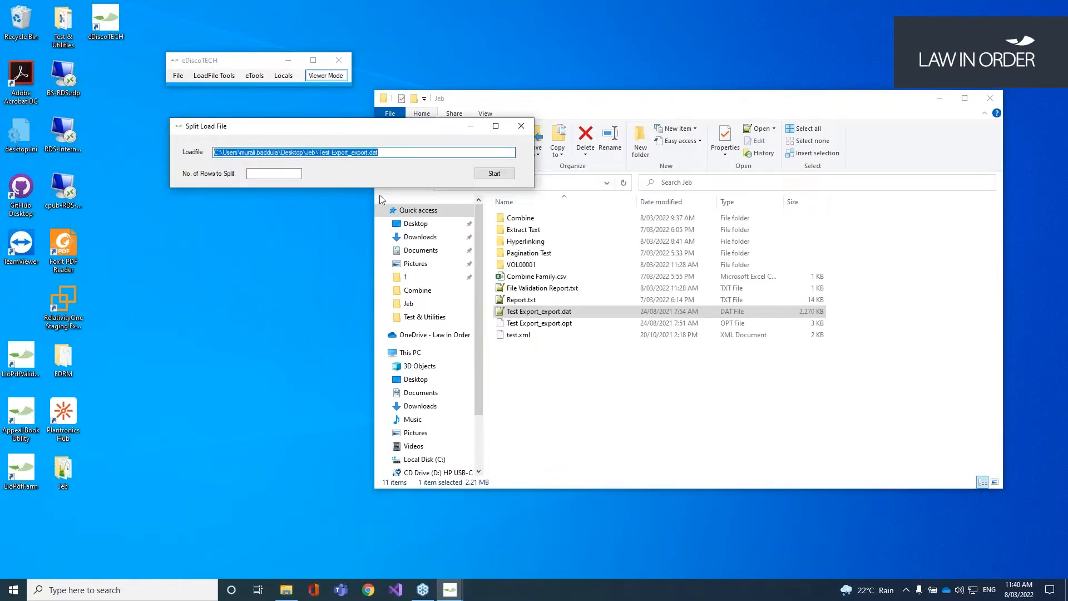
Step: Split the file into 1000-row pieces and confirm the completion message
left_click(678, 419)
left_click_drag(323, 124, 275, 121)
left_click(229, 169)
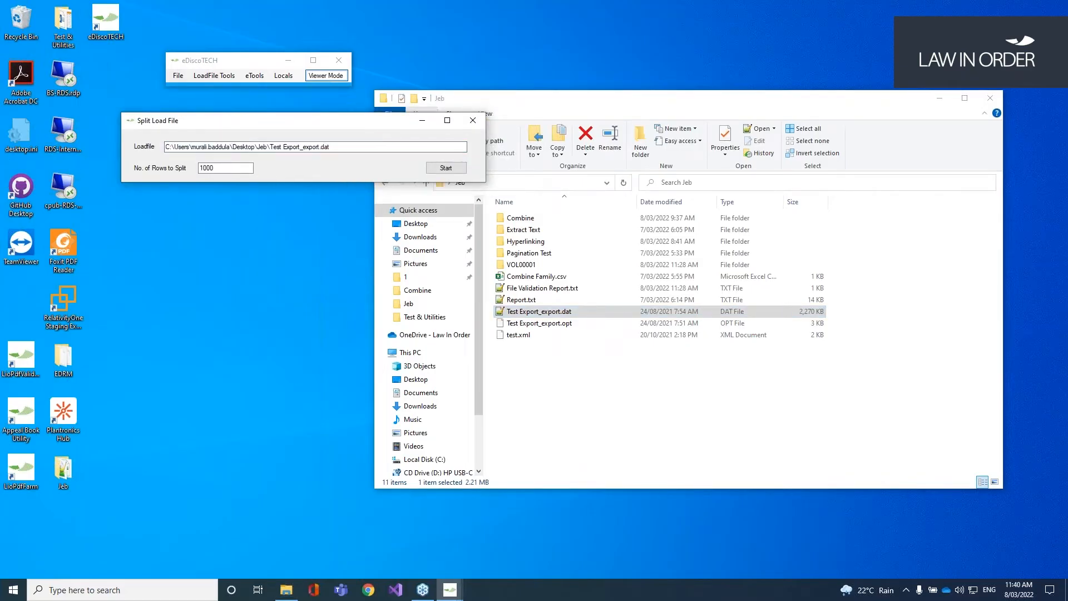
type("1000")
left_click(445, 167)
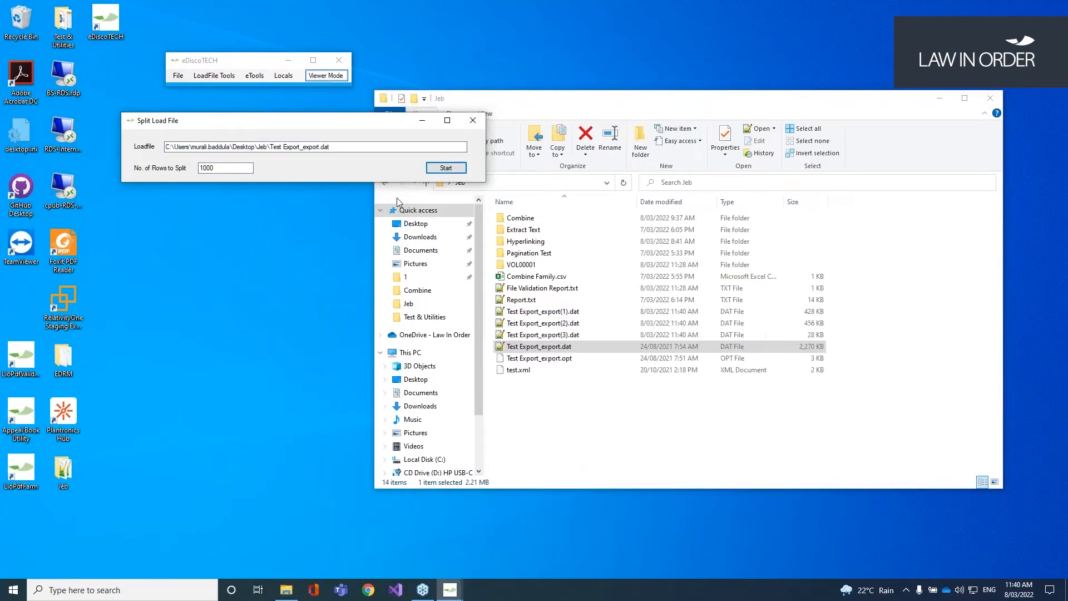
left_click_drag(564, 270, 281, 201)
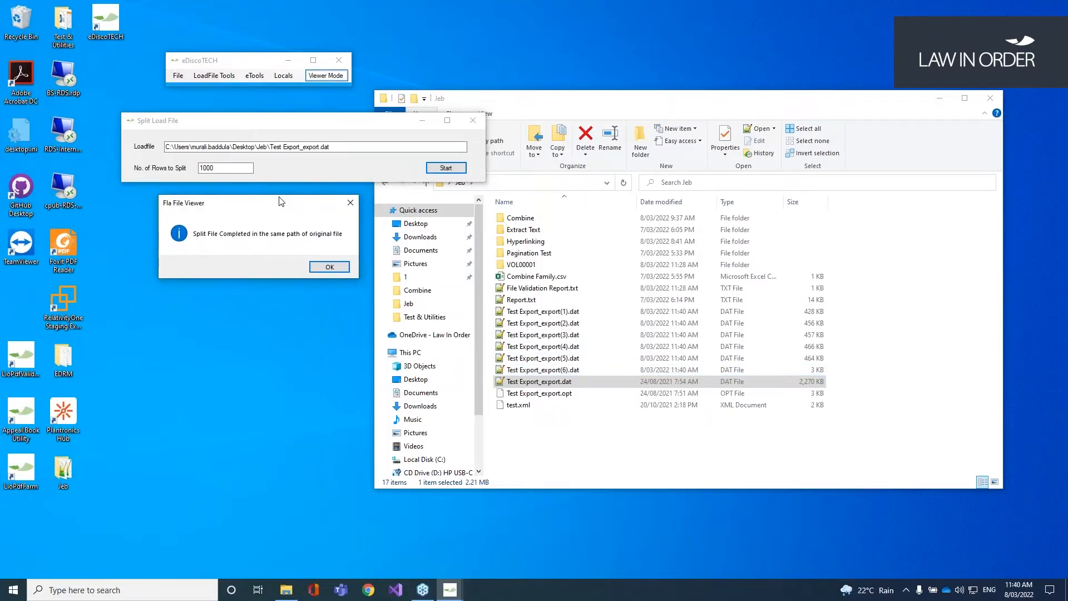
left_click(332, 268)
left_click(226, 75)
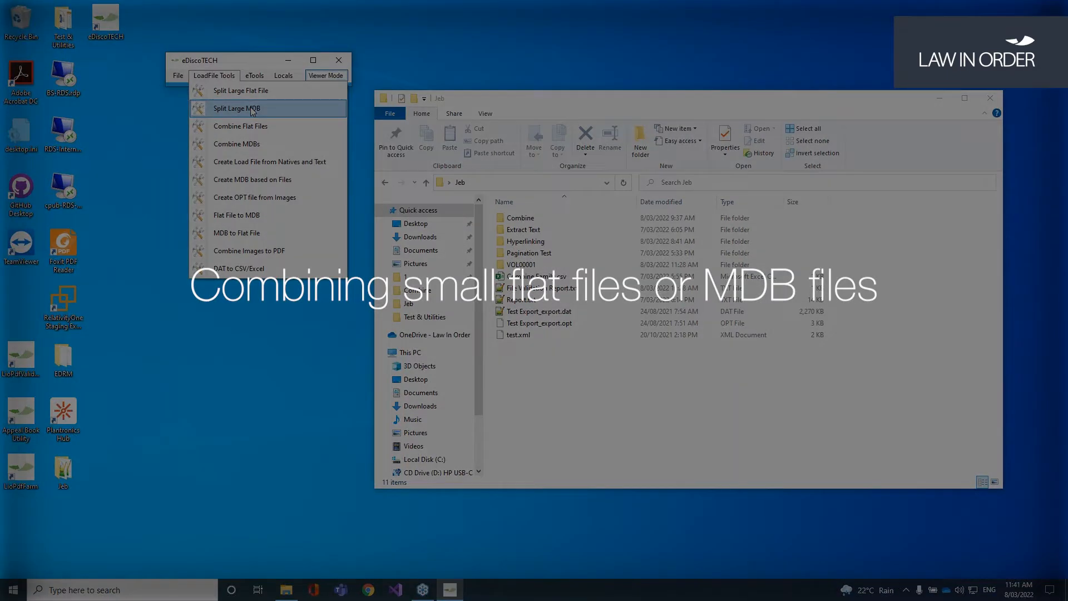
Step: Open Combine Flat Files and add the four Test Export_export .dat files
left_click(251, 109)
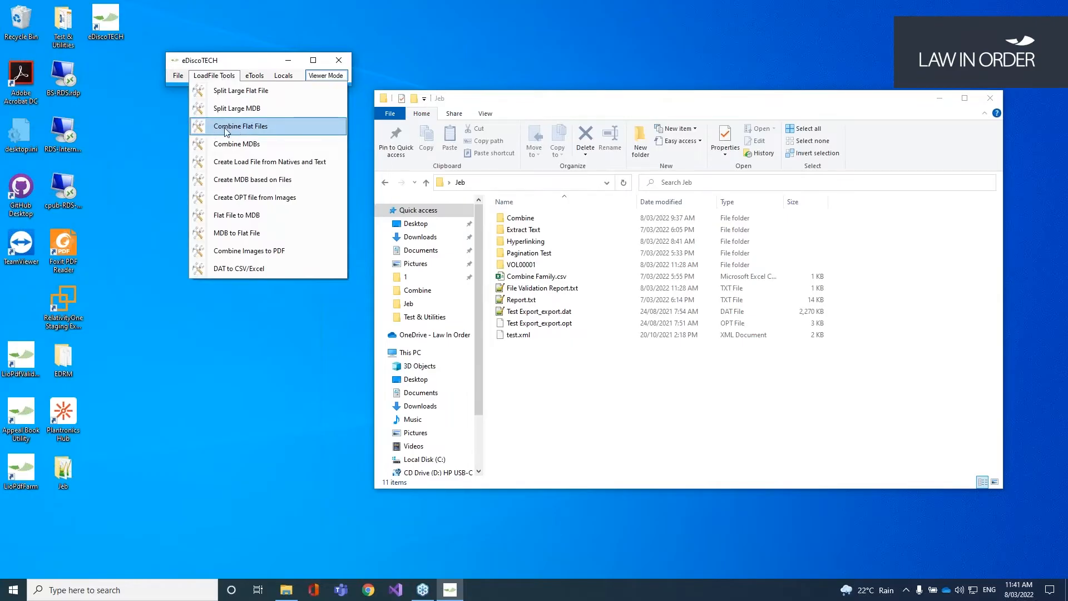
left_click(228, 129)
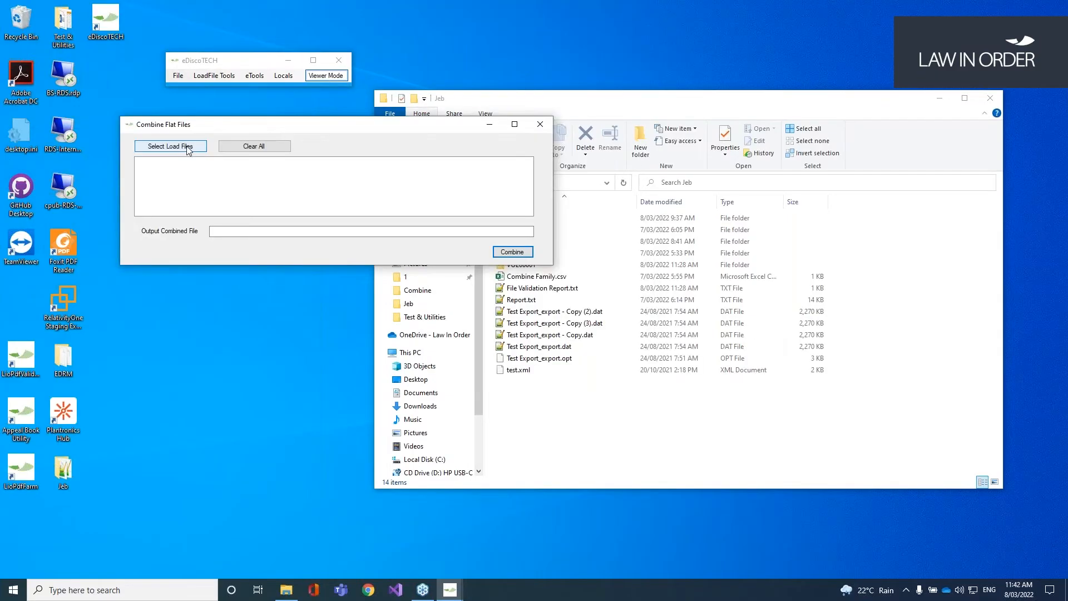
left_click(188, 148)
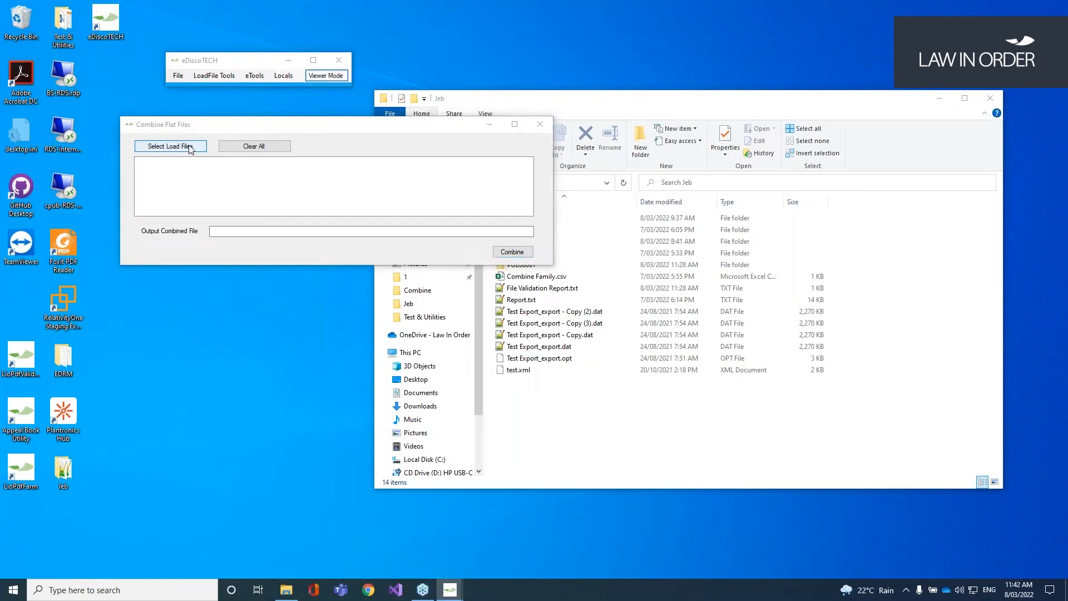
left_click(309, 273)
left_click(298, 313, "shift")
left_click(559, 415)
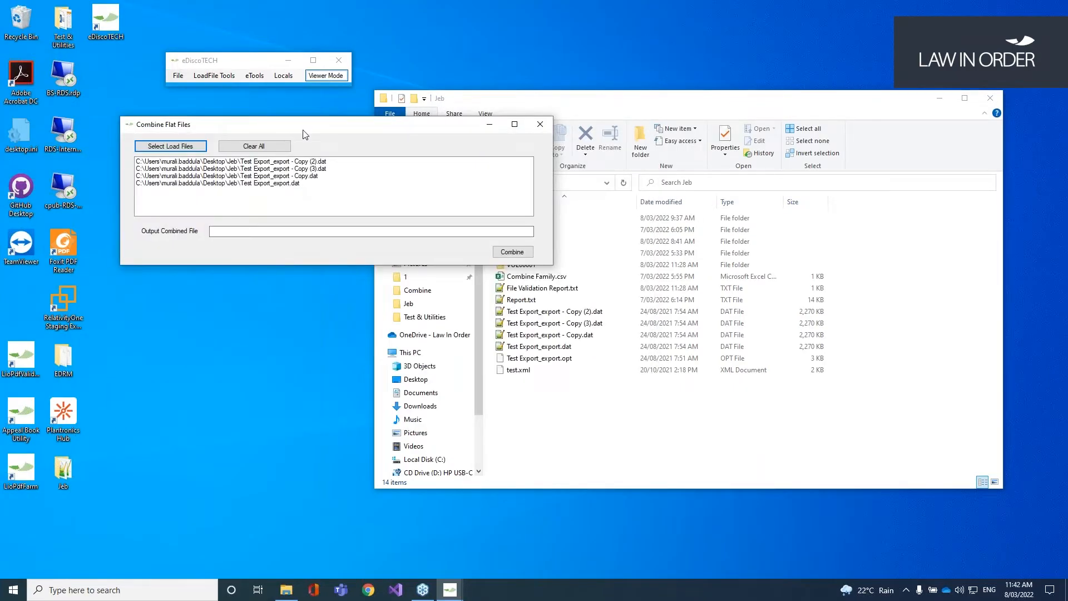
Step: Set the Jeb folder as the output location and combine the files into one DAT
left_click(672, 418)
left_click(557, 182)
key("ctrl+c")
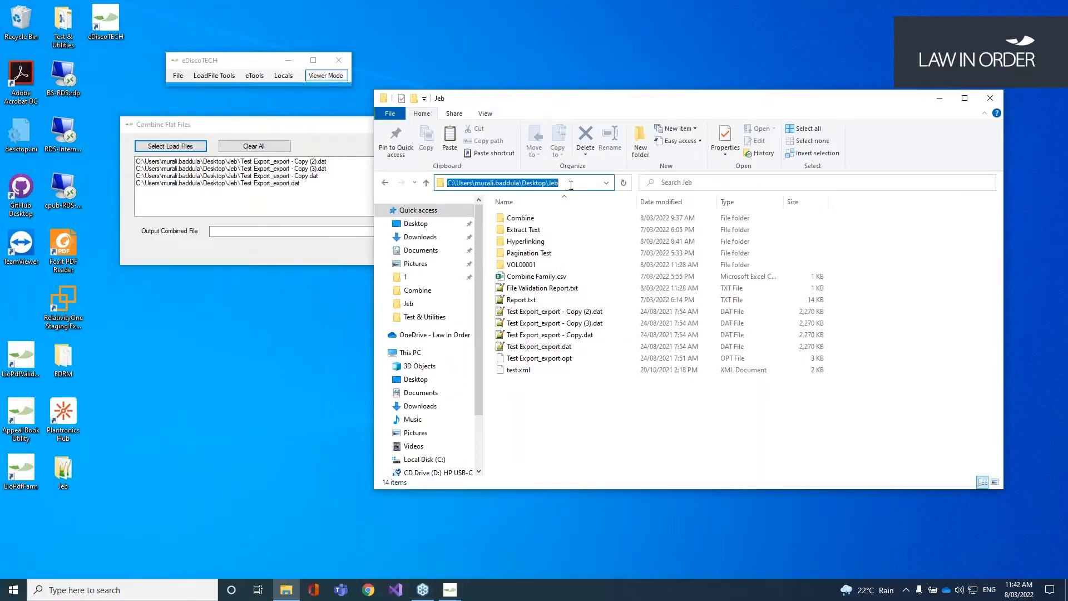
left_click(250, 232)
key("ctrl+v")
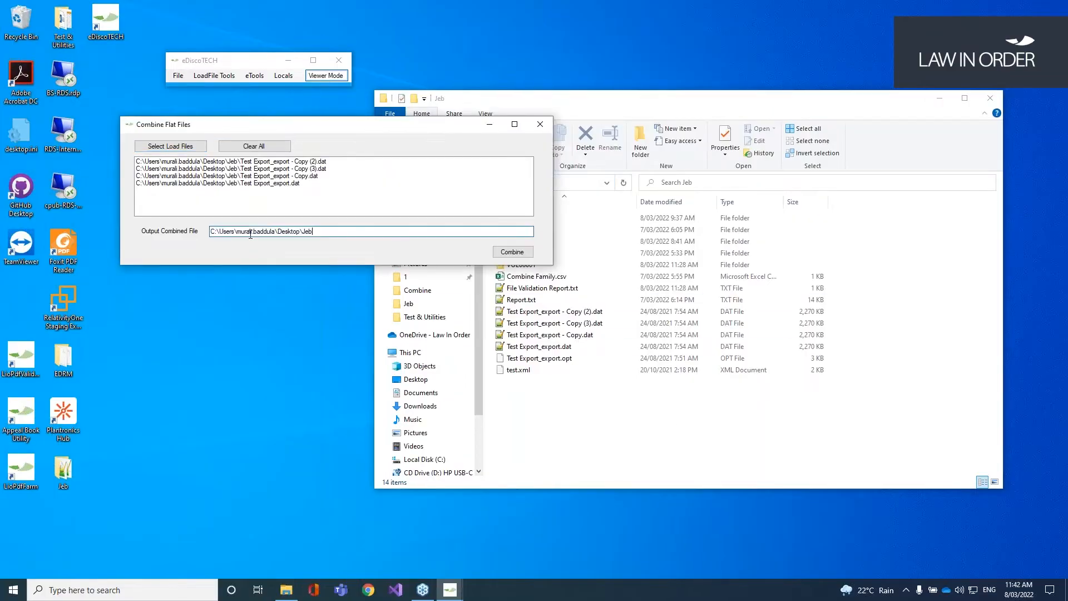
left_click(278, 162)
left_click(509, 254)
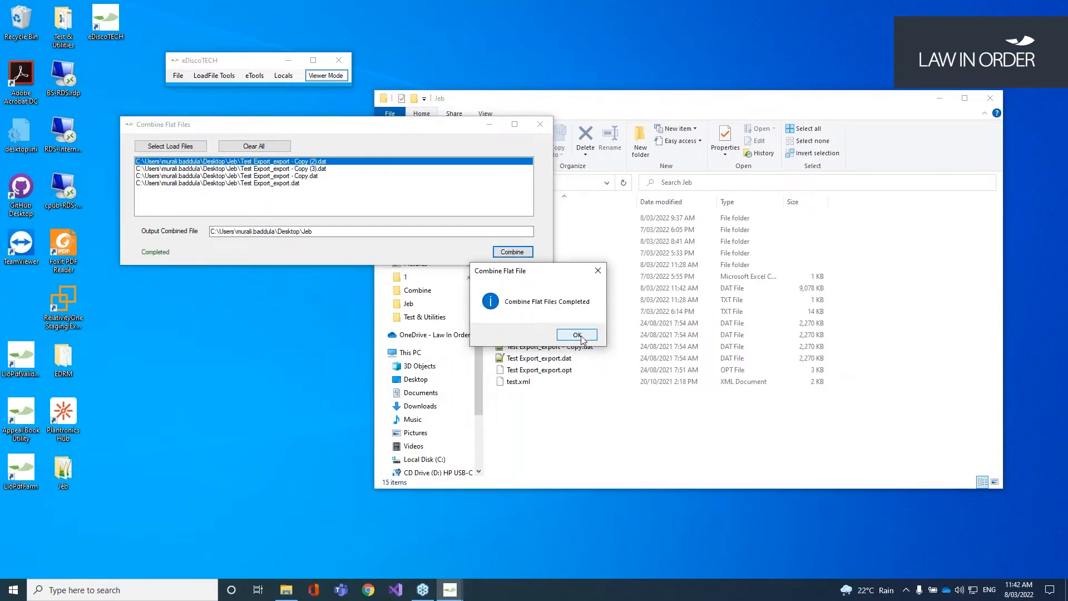
left_click(578, 334)
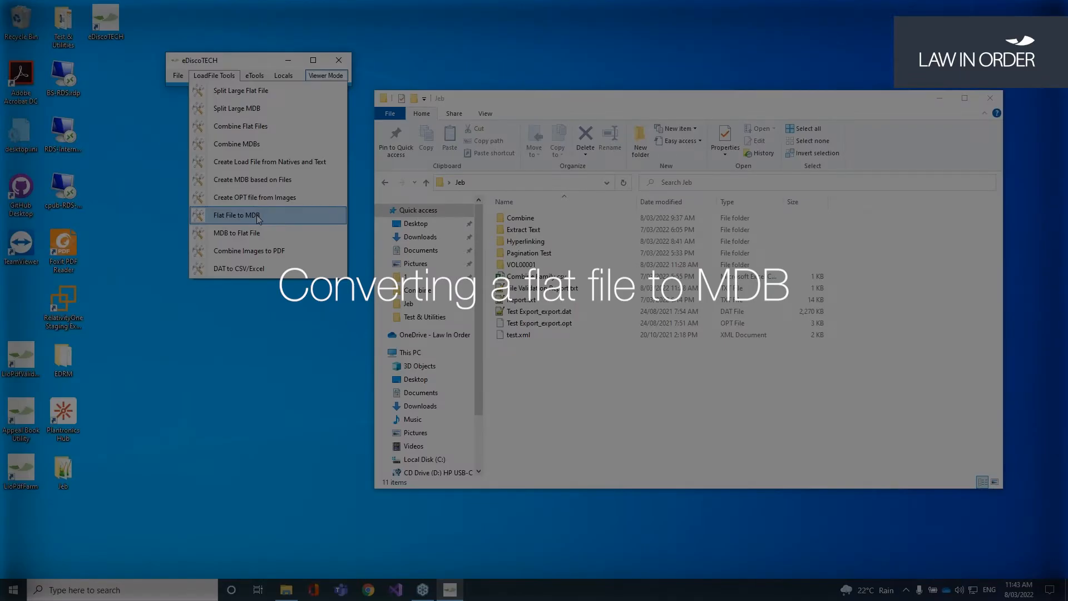
Step: Open Flat File to MDB and load Test Export_export.dat
left_click(258, 216)
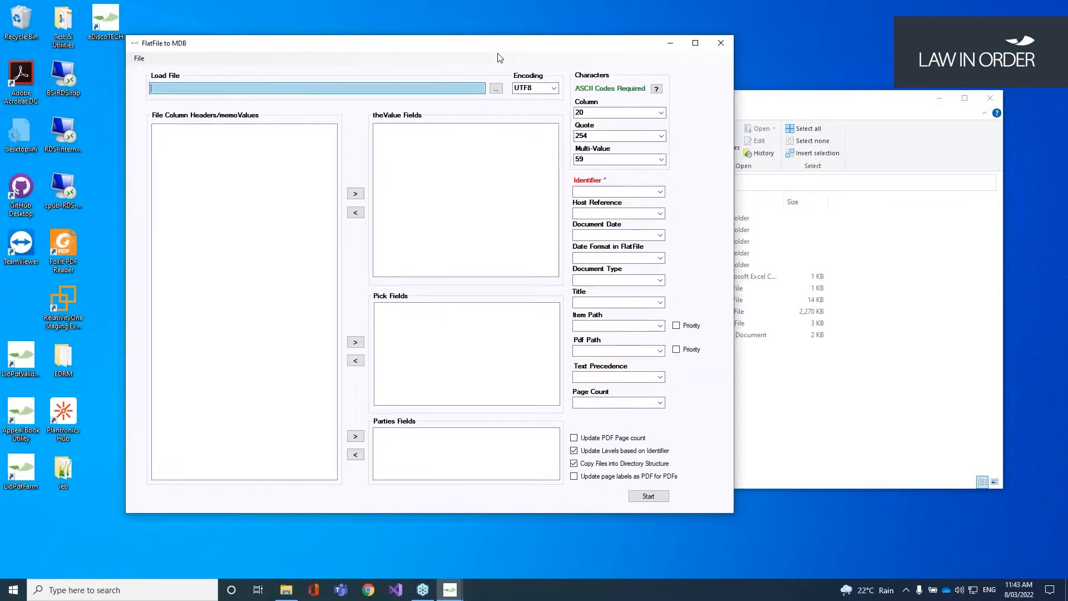
left_click(90, 42)
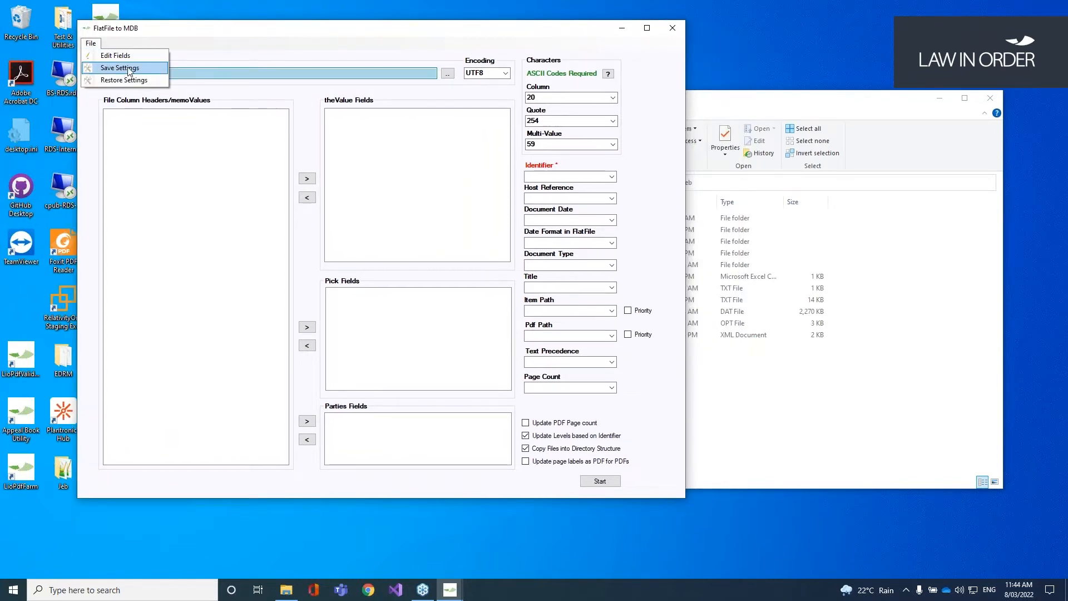
left_click(128, 68)
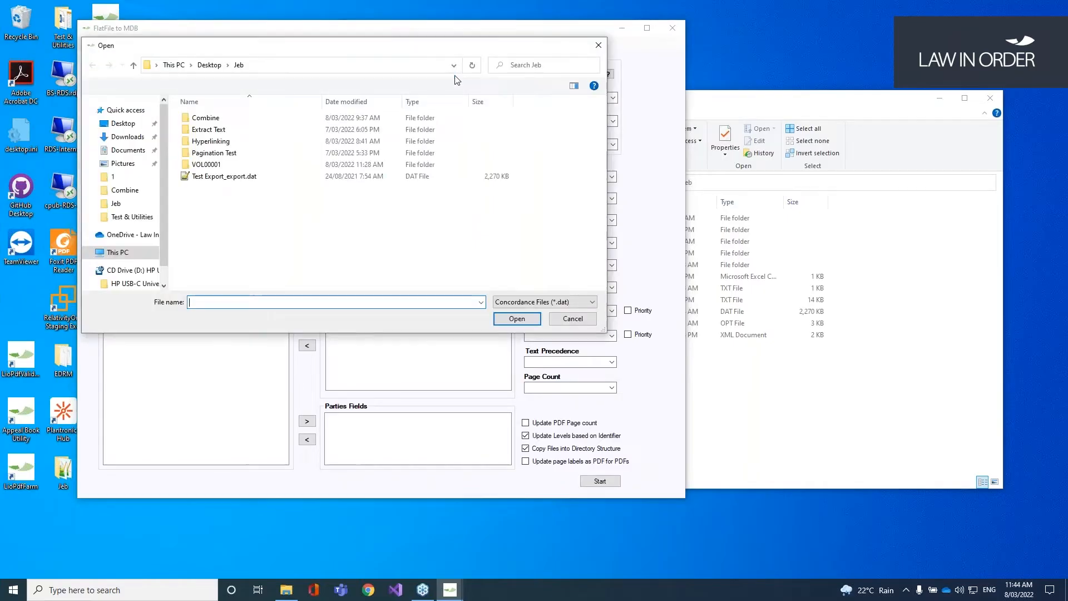
double_click(254, 172)
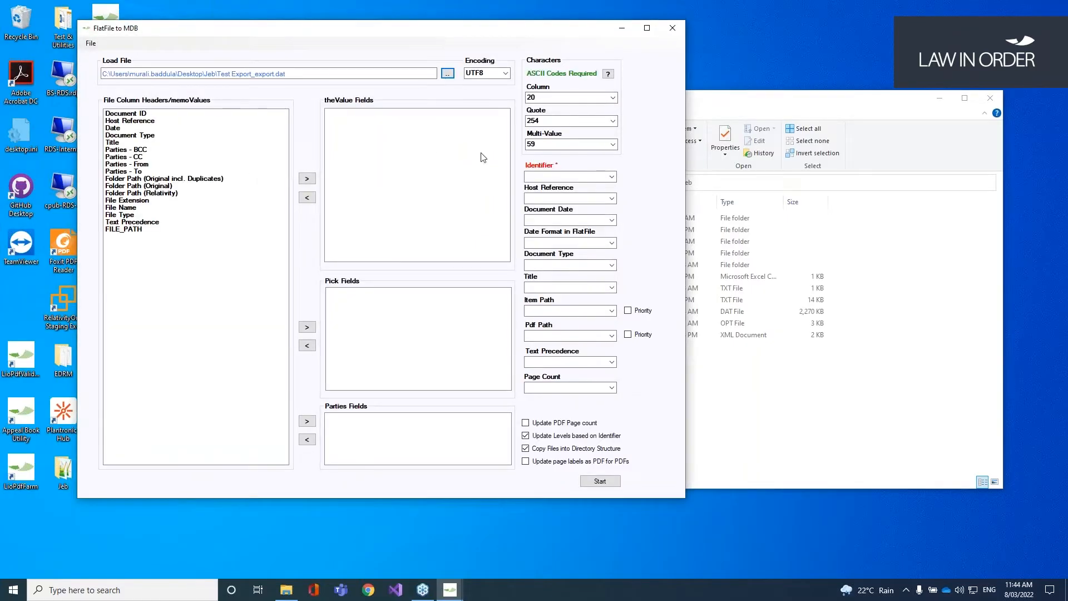
Step: Map Identifier to Document ID, Host Reference to its column, and Document Date to Date
left_click(612, 176)
left_click(557, 184)
left_click(611, 198)
left_click(546, 215)
left_click(612, 220)
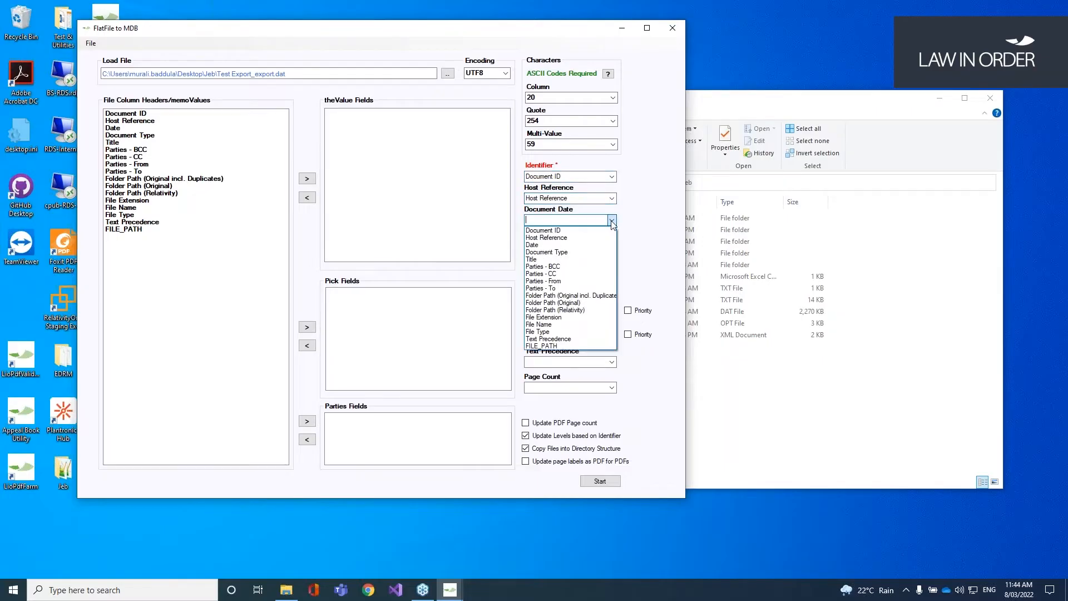
left_click(613, 245)
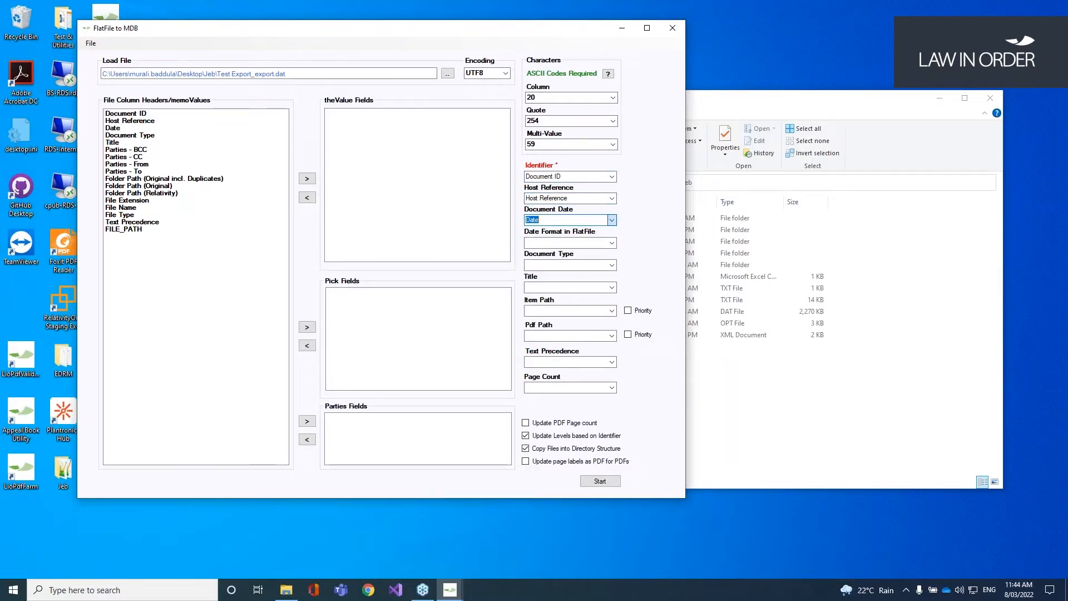
left_click(612, 243)
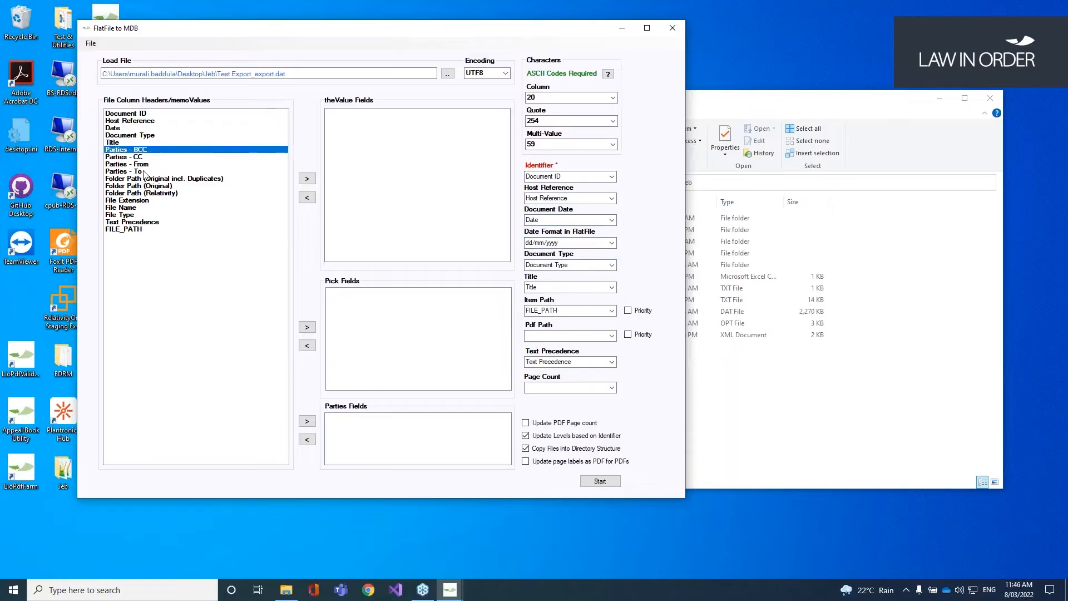
Step: Move the four Parties columns and File Extension/File Type into their fields, then start conversion
left_click_drag(128, 150, 133, 174)
left_click(307, 421)
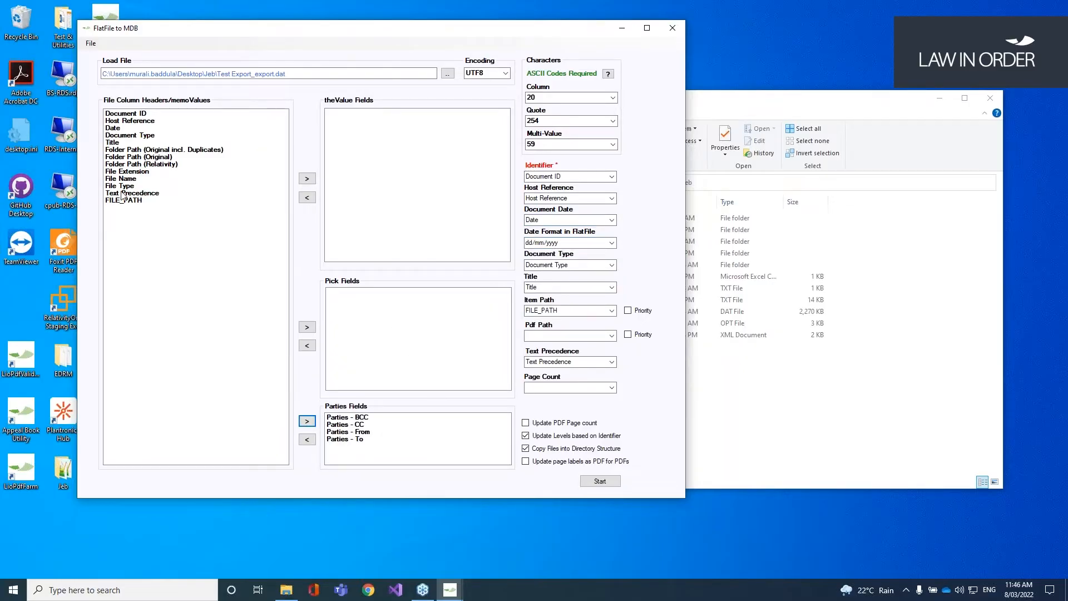
left_click_drag(138, 173, 139, 190)
left_click(135, 179, "ctrl")
left_click(308, 178)
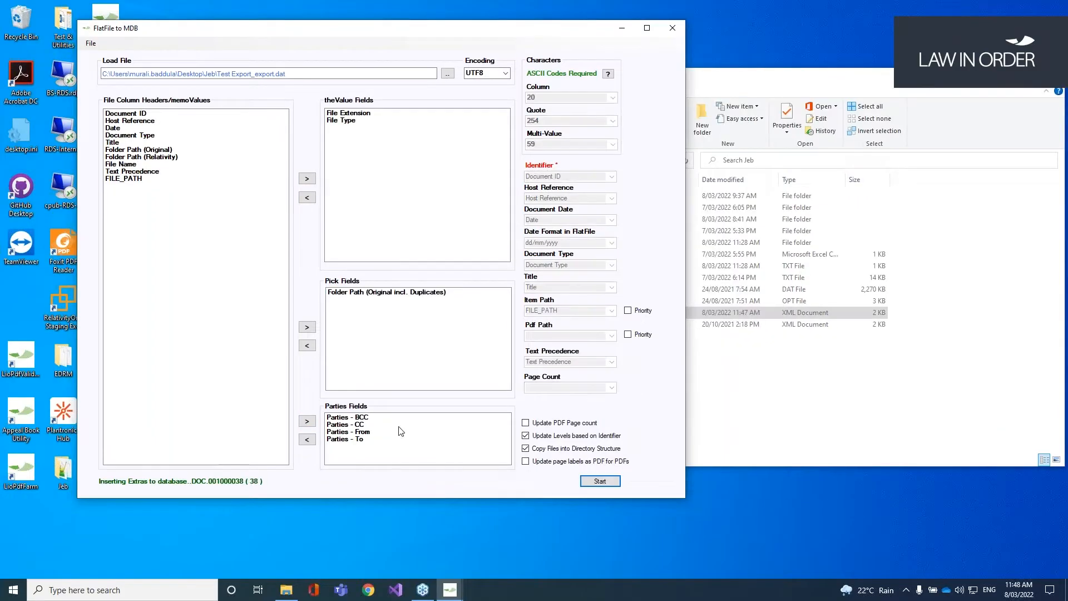
Step: Open the new zProductionSet folder in Jeb to find Test Export_export.mdb
left_click(286, 590)
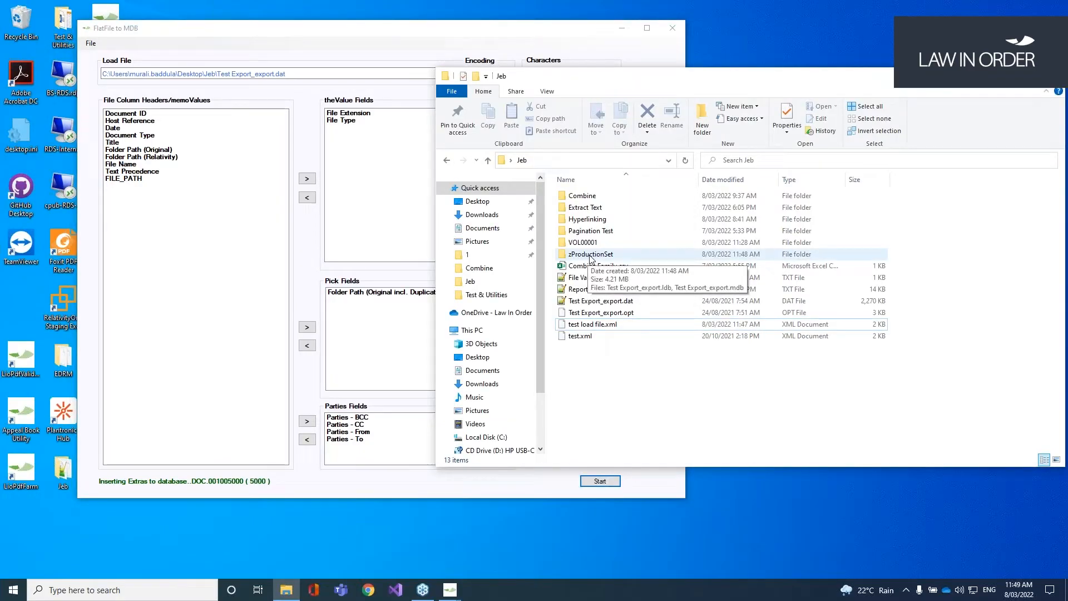
double_click(591, 254)
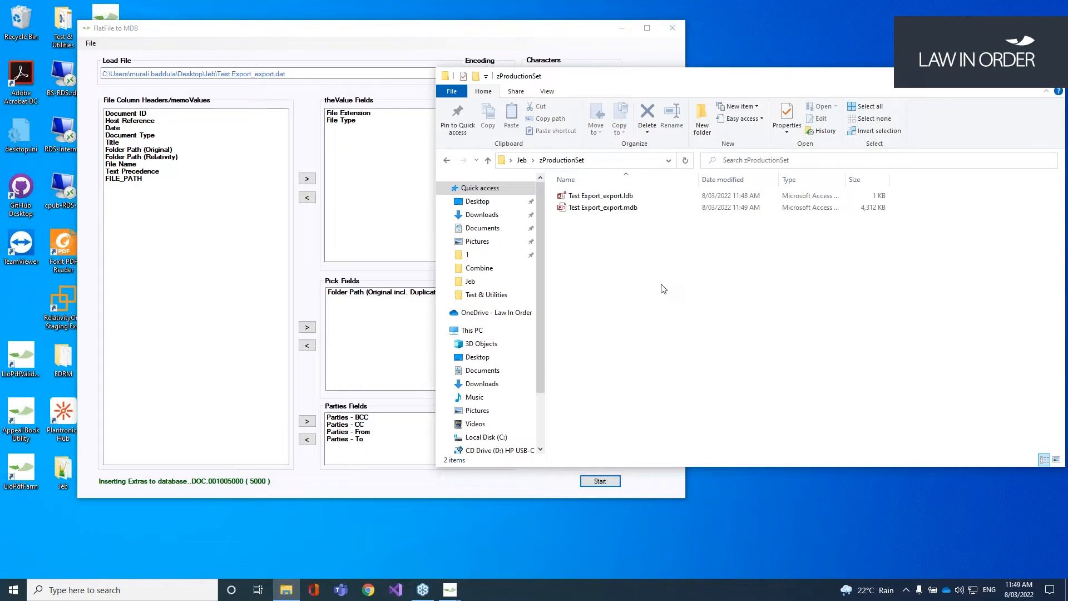
left_click(522, 161)
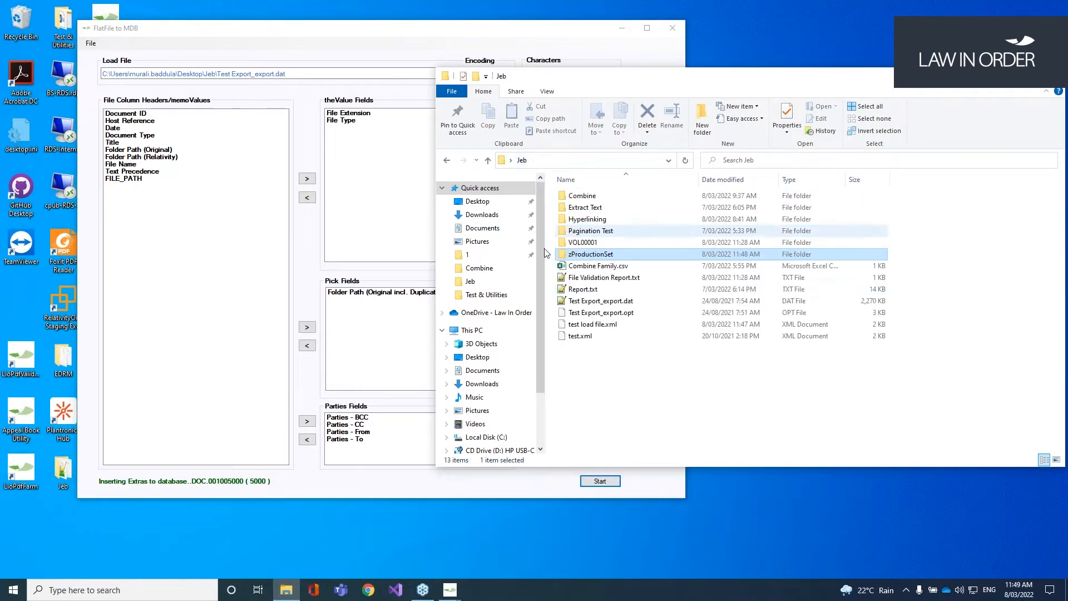
double_click(599, 256)
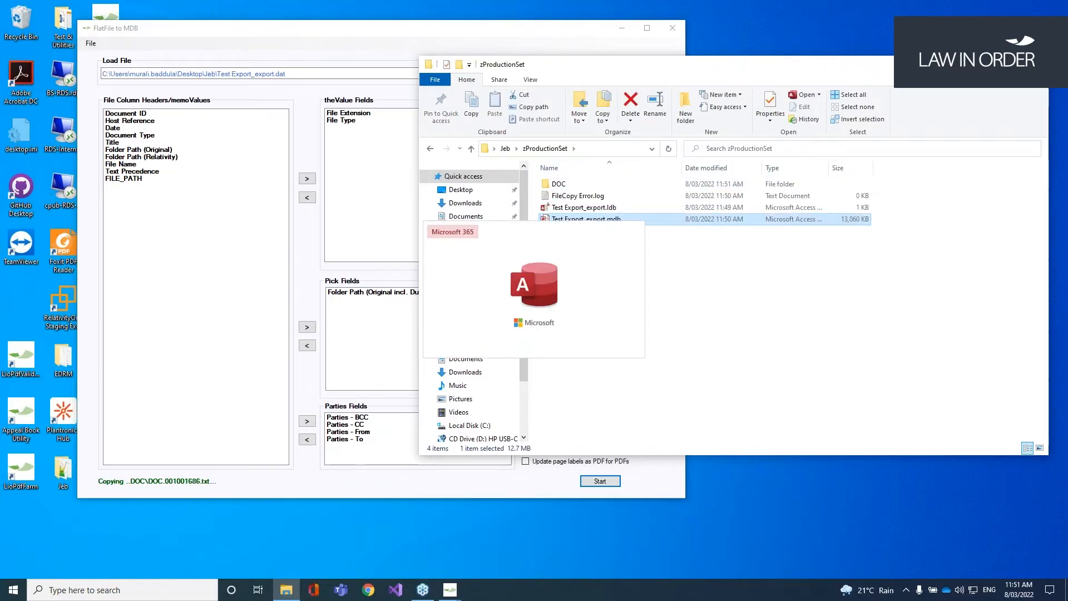
Step: Enable content and view the parties, pages, export_extras and export tables in Access
left_click(342, 150)
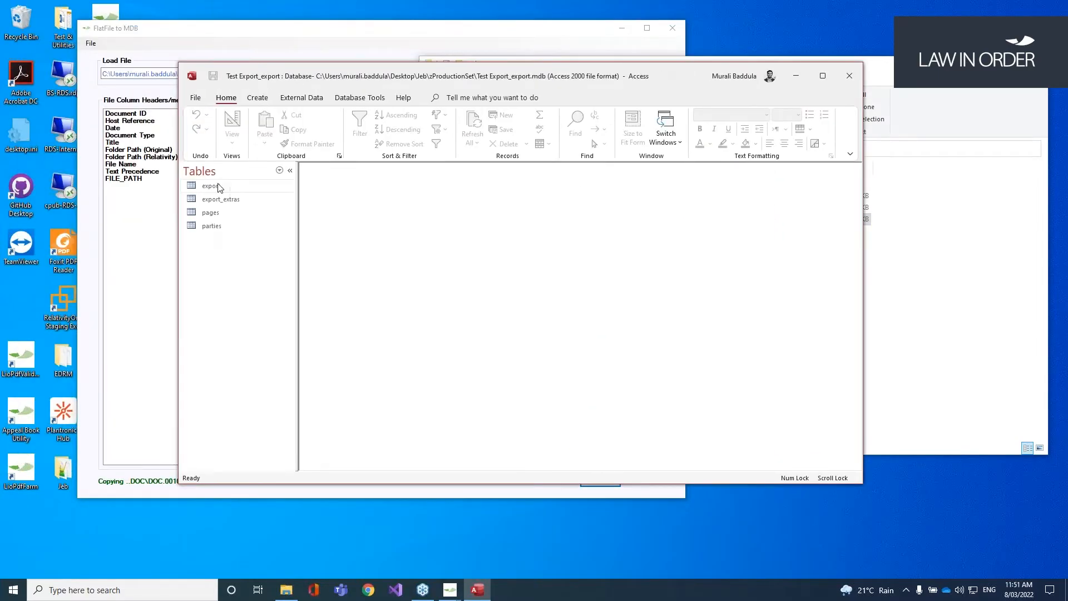
left_click(221, 199)
left_click(221, 216)
left_click(222, 229)
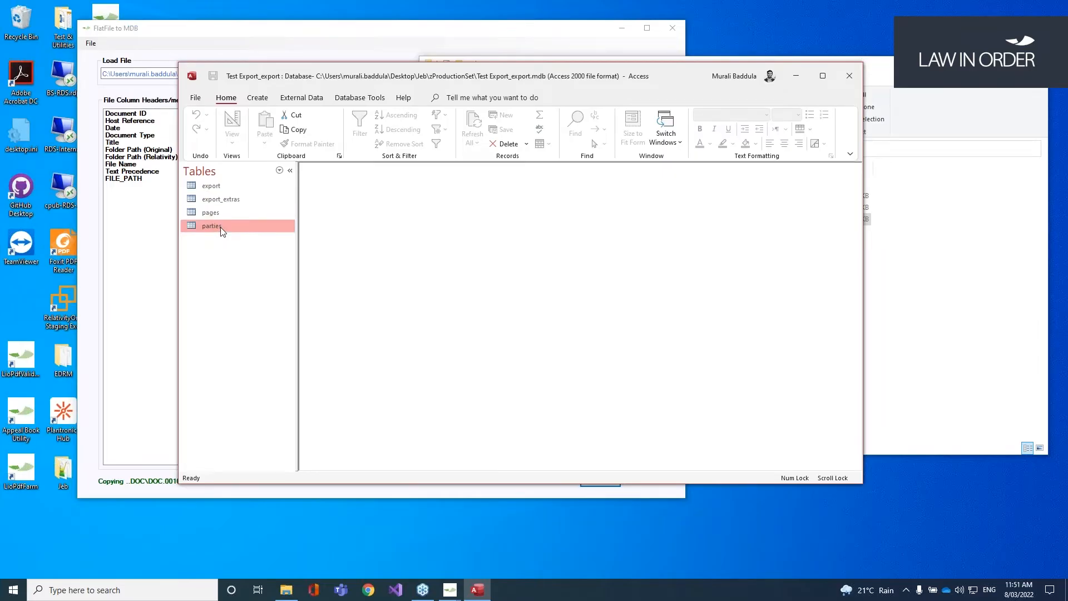
double_click(222, 227)
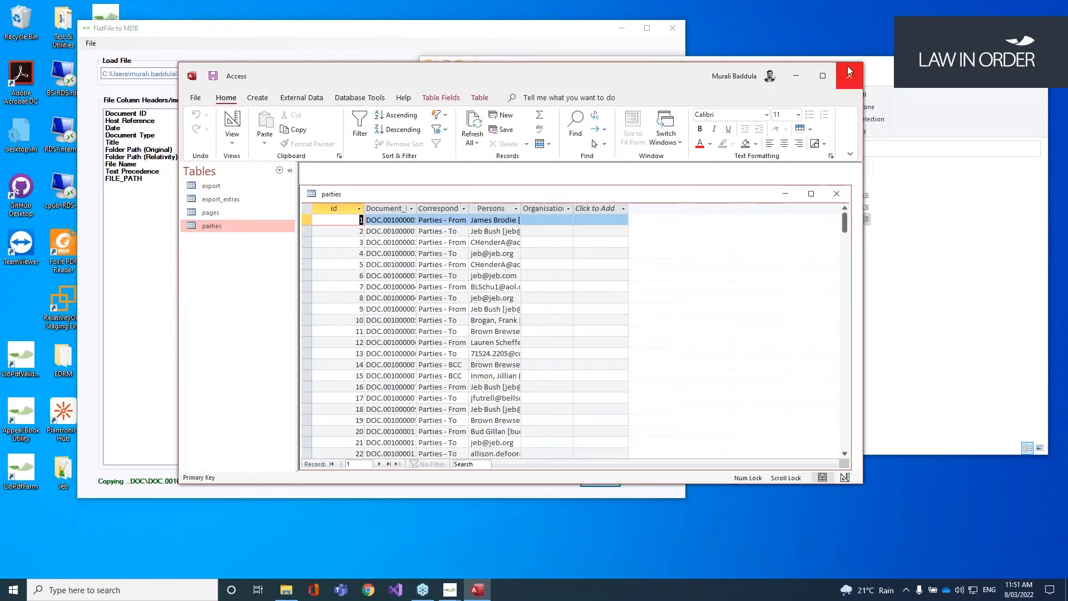
left_click(837, 194)
double_click(225, 215)
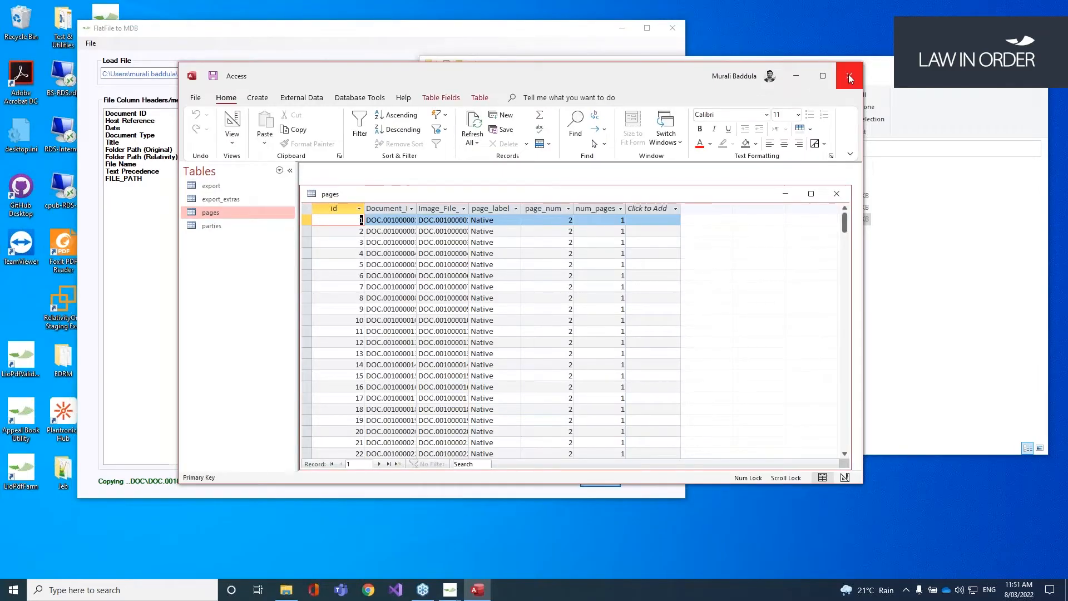
double_click(222, 201)
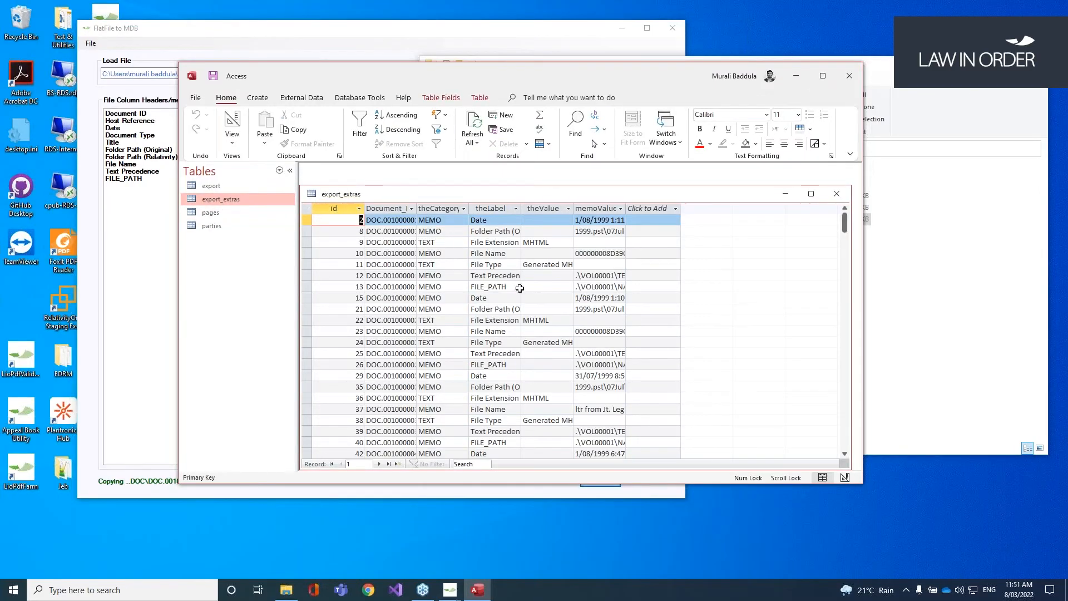
double_click(220, 187)
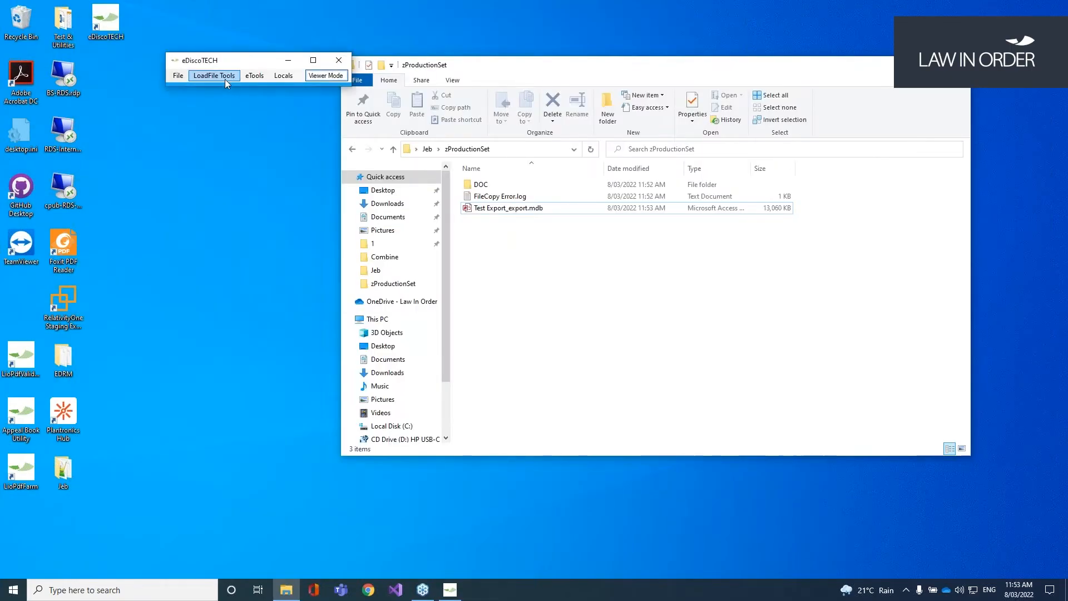
Step: Open the MDB to Flat File converter and look at its Native Page Label field
left_click(225, 78)
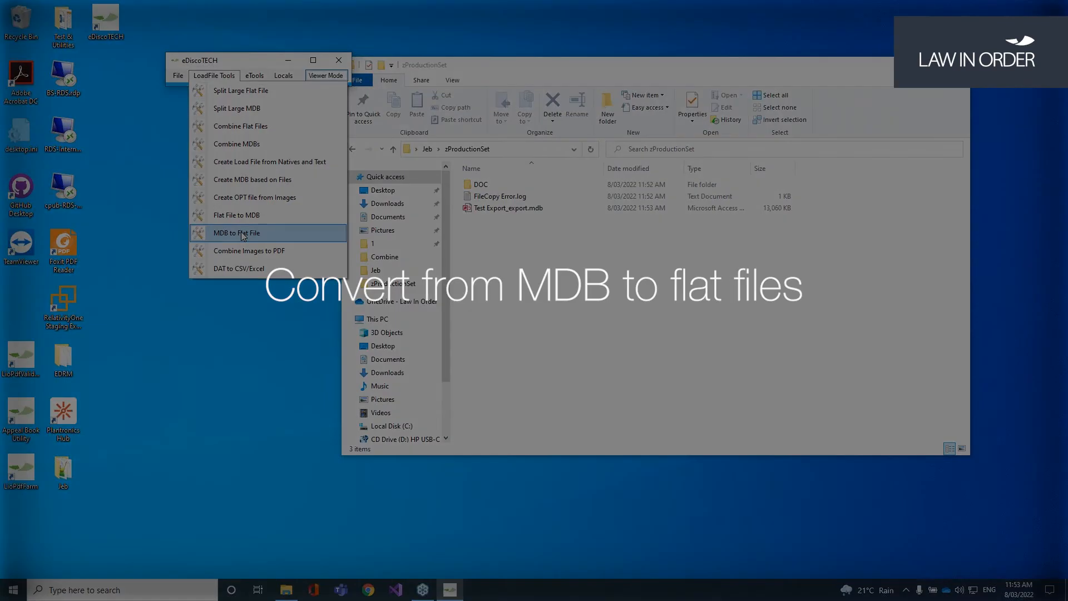
left_click(242, 234)
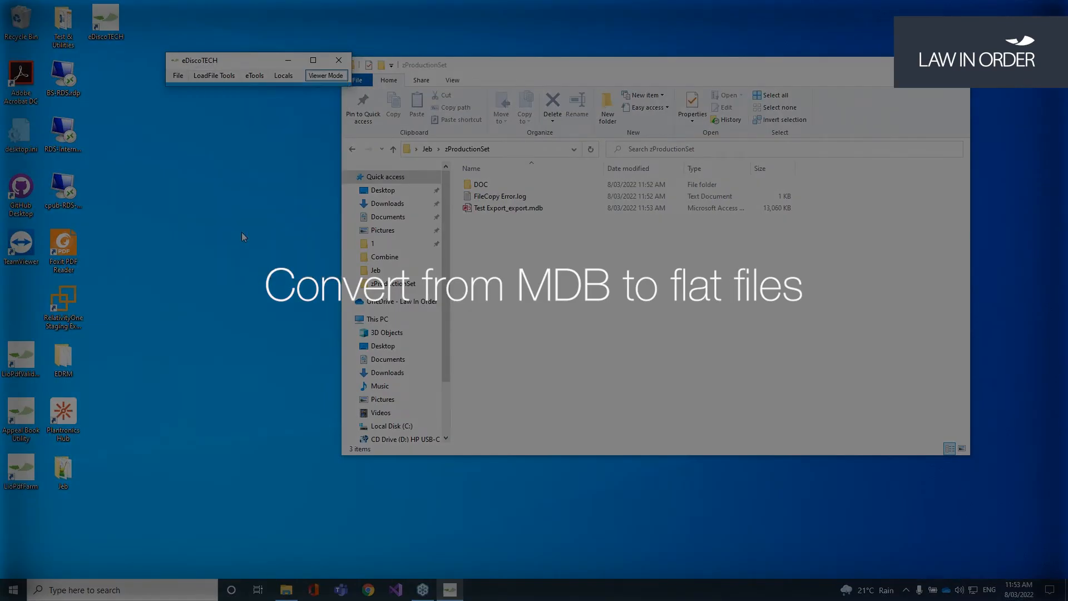
left_click(184, 122)
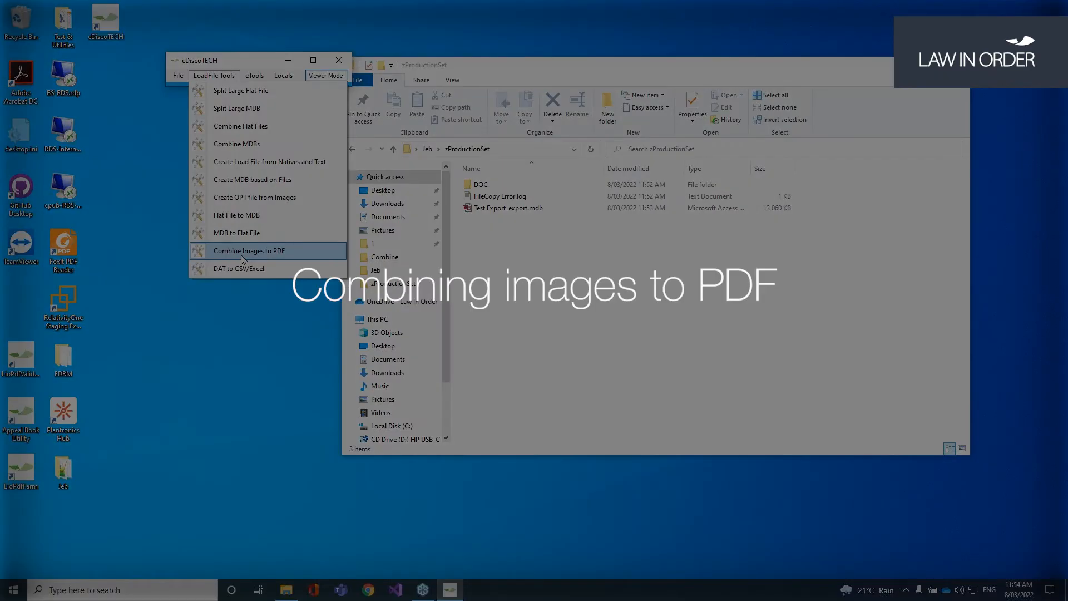
Step: Open Combine Images to PDF and load Test Export_export.opt as the load file
left_click(241, 253)
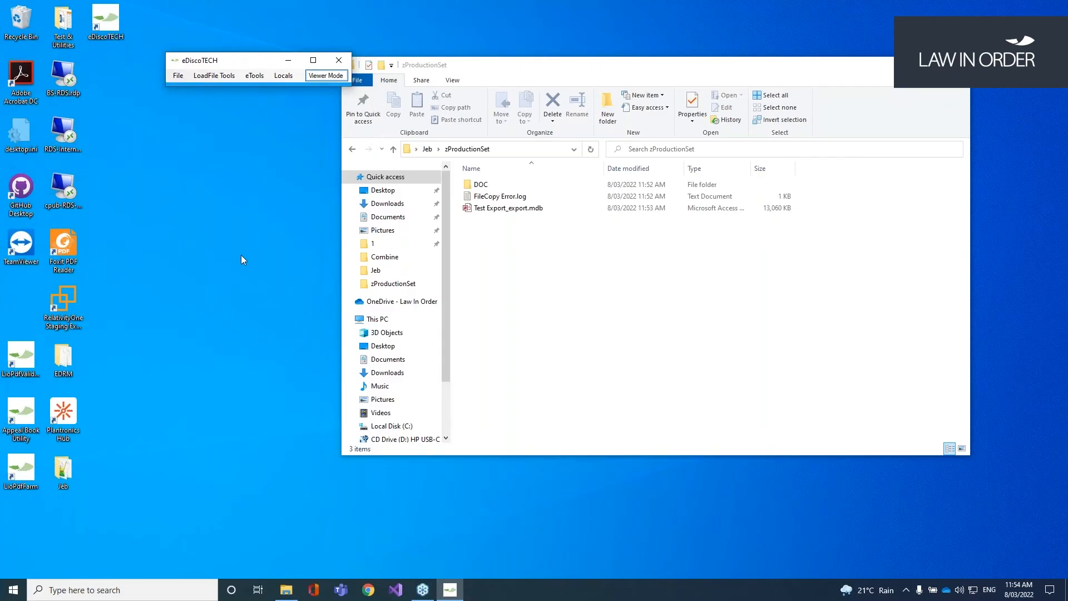
left_click(495, 112)
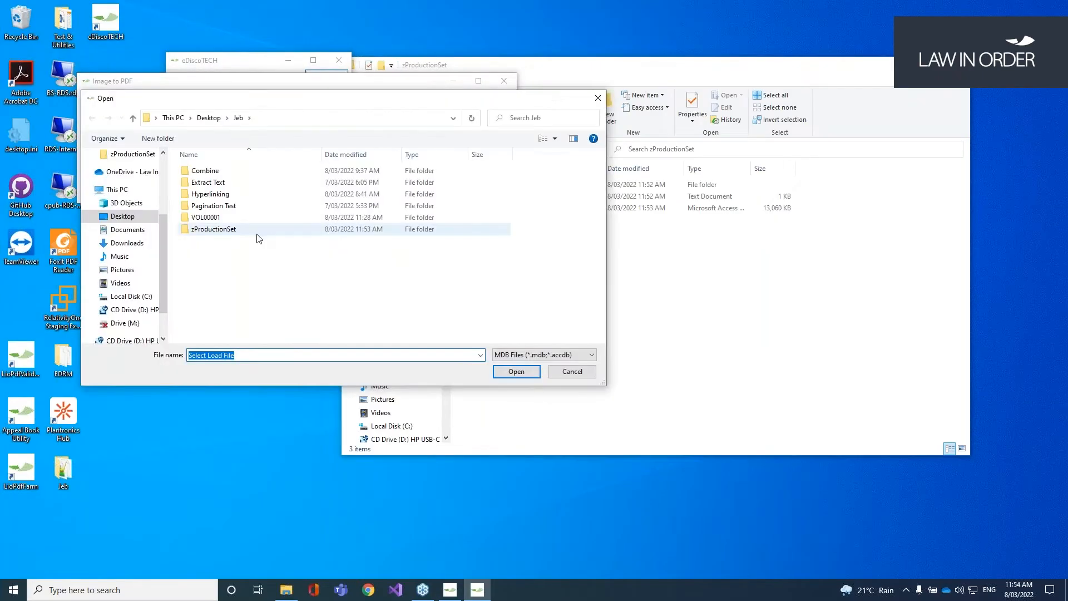
left_click(532, 358)
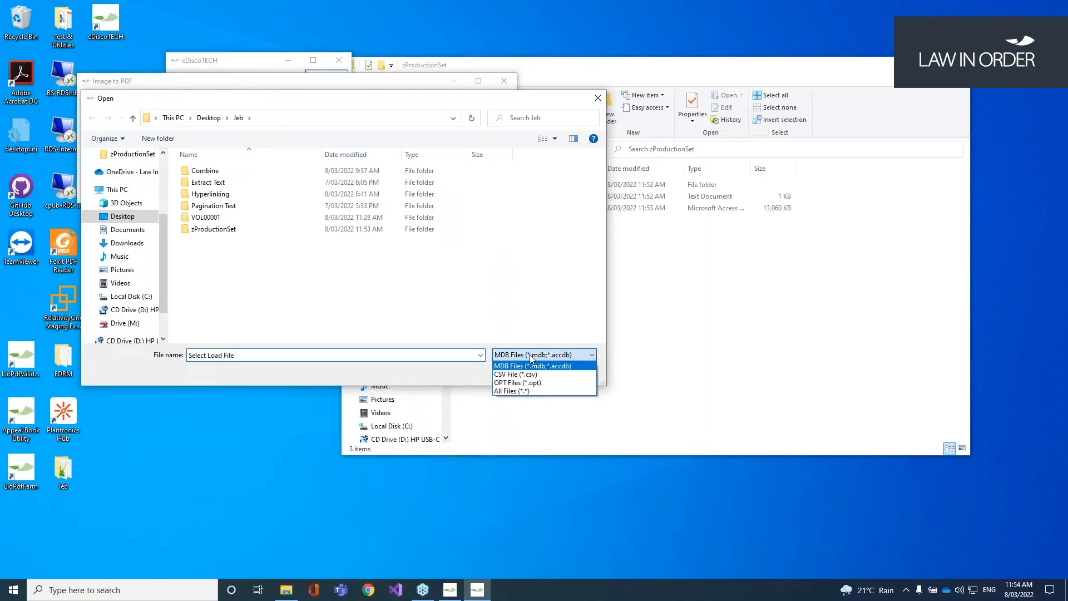
left_click(541, 382)
double_click(266, 245)
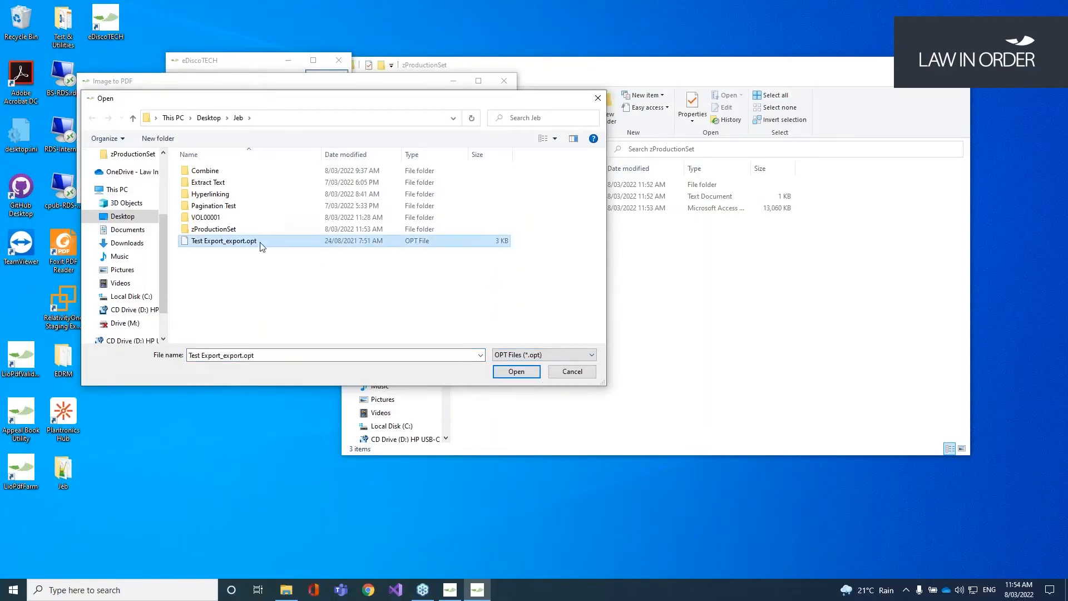
Step: Empty the Combine folder in Jeb by deleting all its old PDFs
left_click(631, 313)
left_click(431, 148)
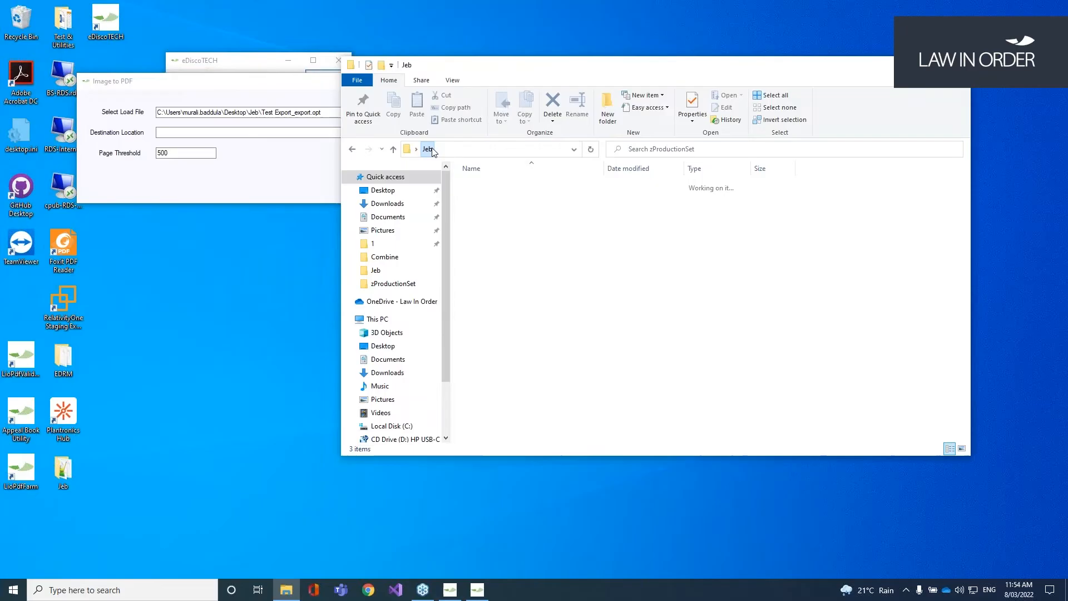
left_click(499, 186)
double_click(499, 186)
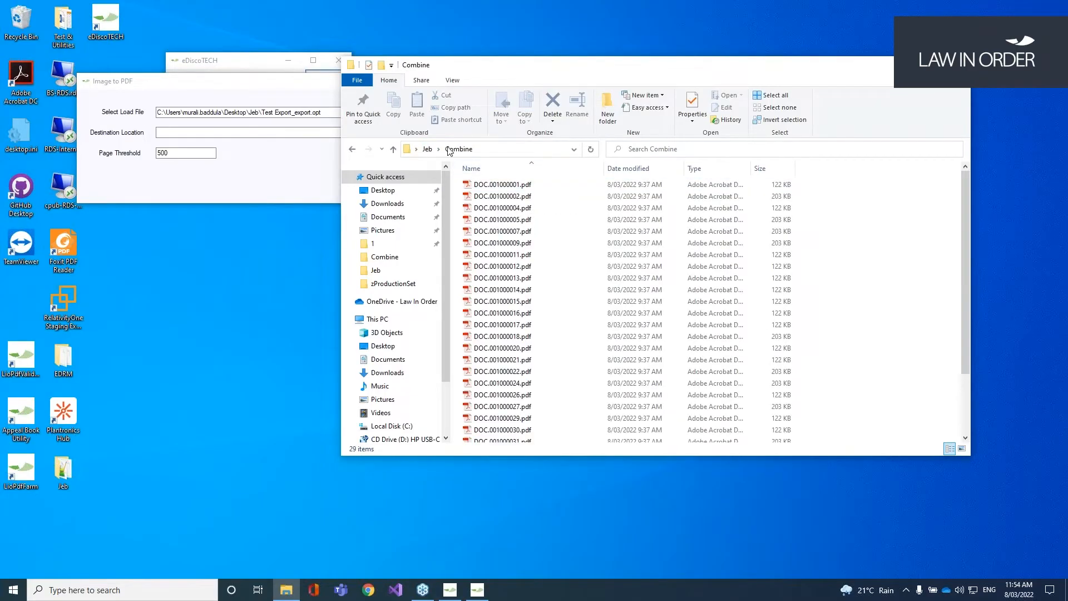
left_click(550, 284)
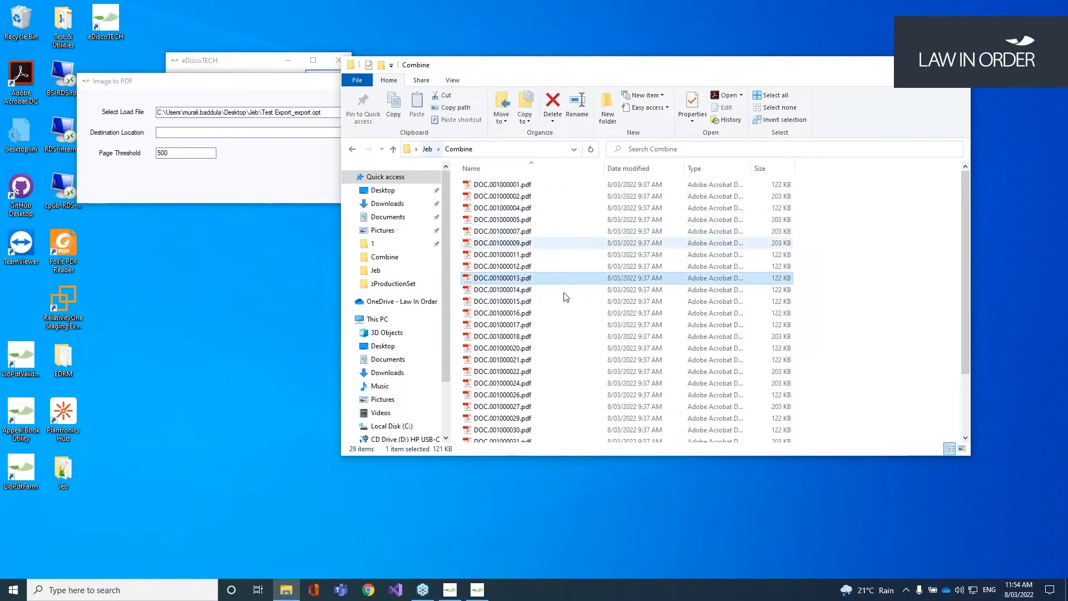
key("ctrl+a")
key("Delete")
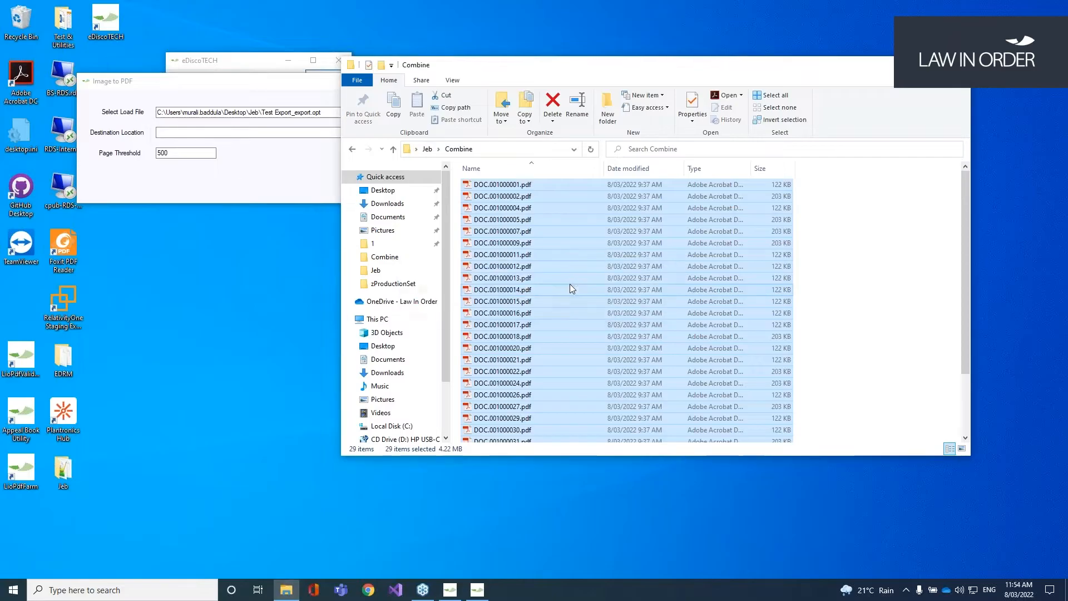
Step: Set Combine as the destination with Page Threshold 500 and run the combine
left_click(515, 151)
key("ctrl+c")
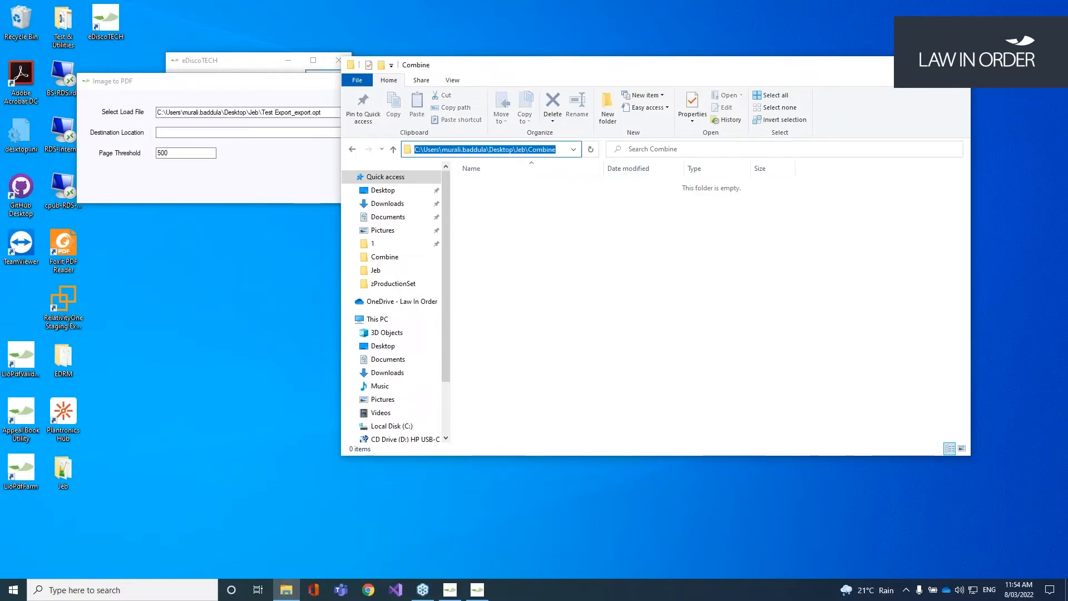
left_click(219, 134)
key("ctrl+v")
left_click(177, 153)
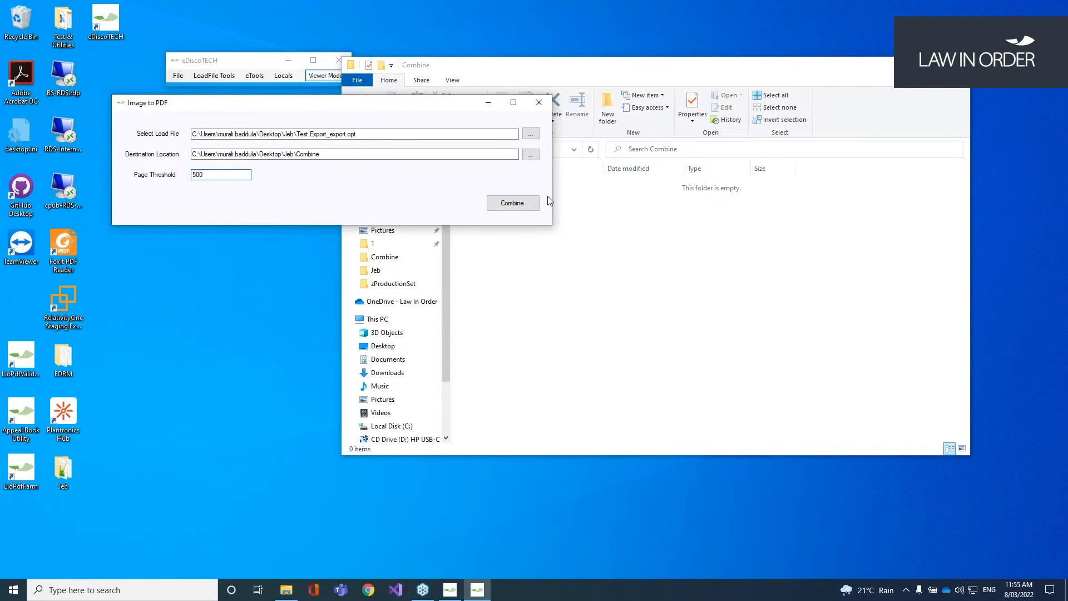
left_click(527, 203)
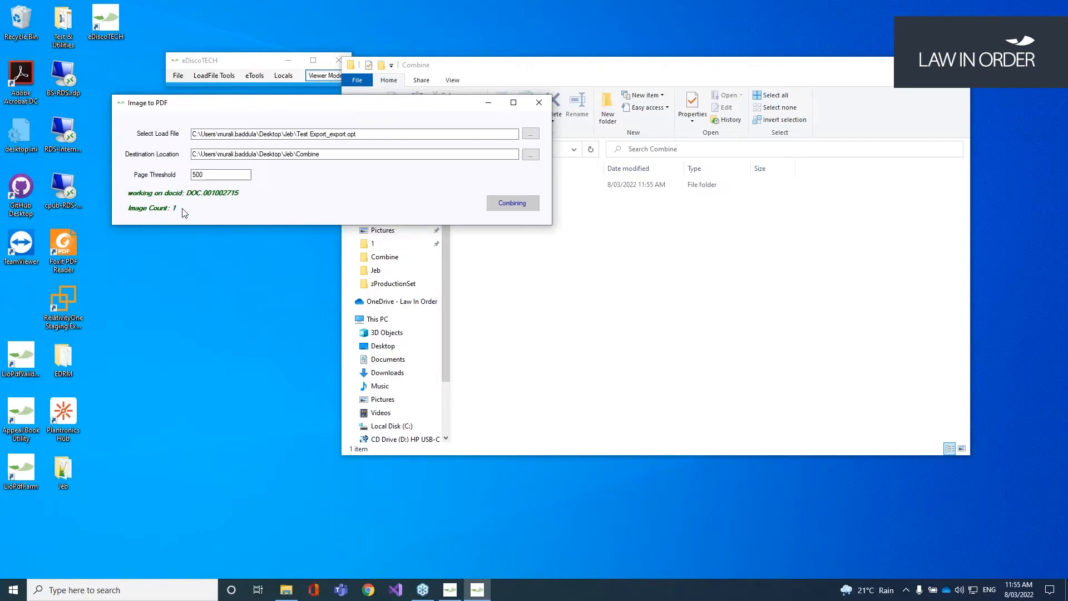
Step: Confirm completion and browse to Combine\VOL00001\IMAGES\IMG00001 to see the PDFs
left_click(638, 296)
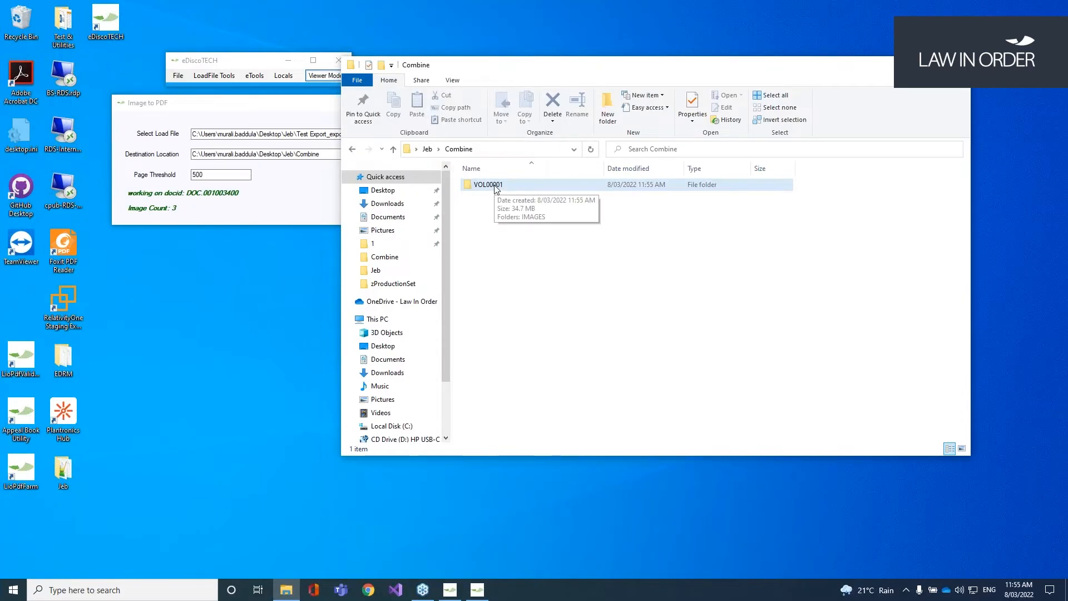
left_click(559, 341)
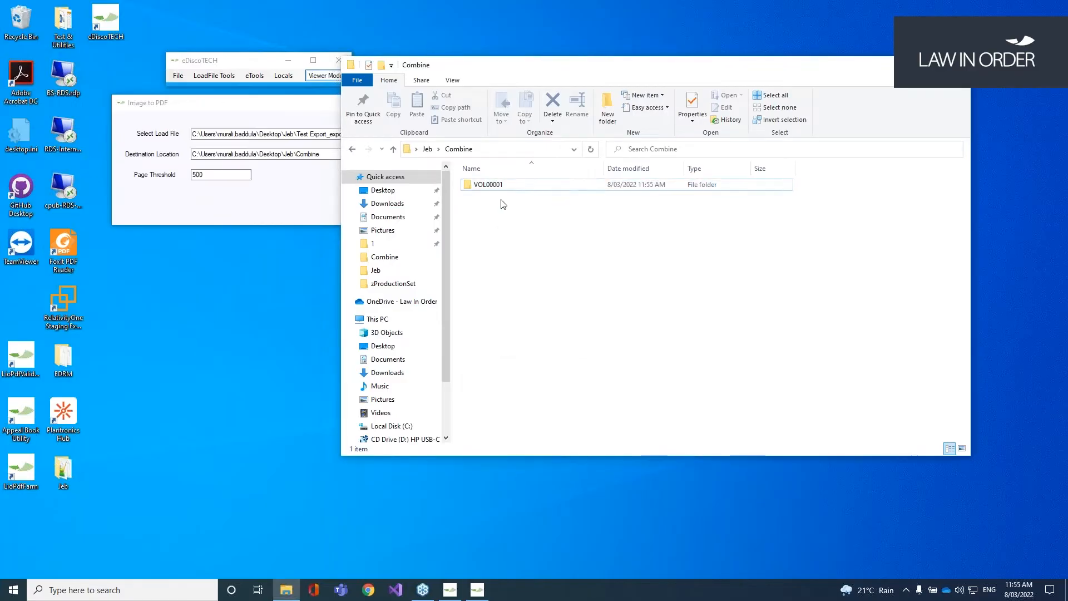
double_click(504, 186)
double_click(504, 186)
double_click(503, 186)
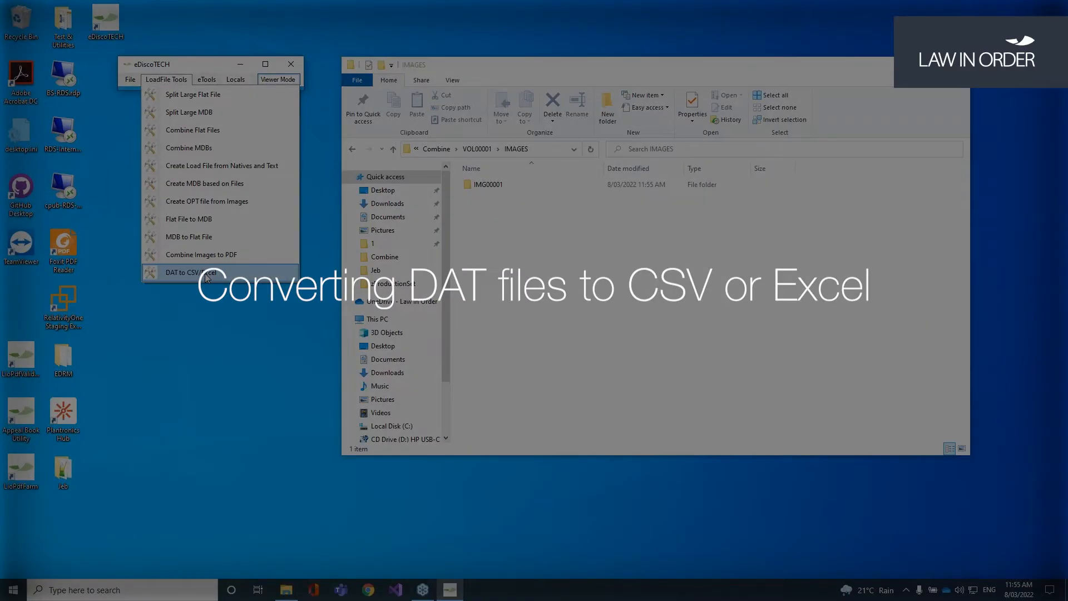
Step: Convert Test Export_export.dat to CSV with the DAT to CSV/Excel tool
left_click(205, 273)
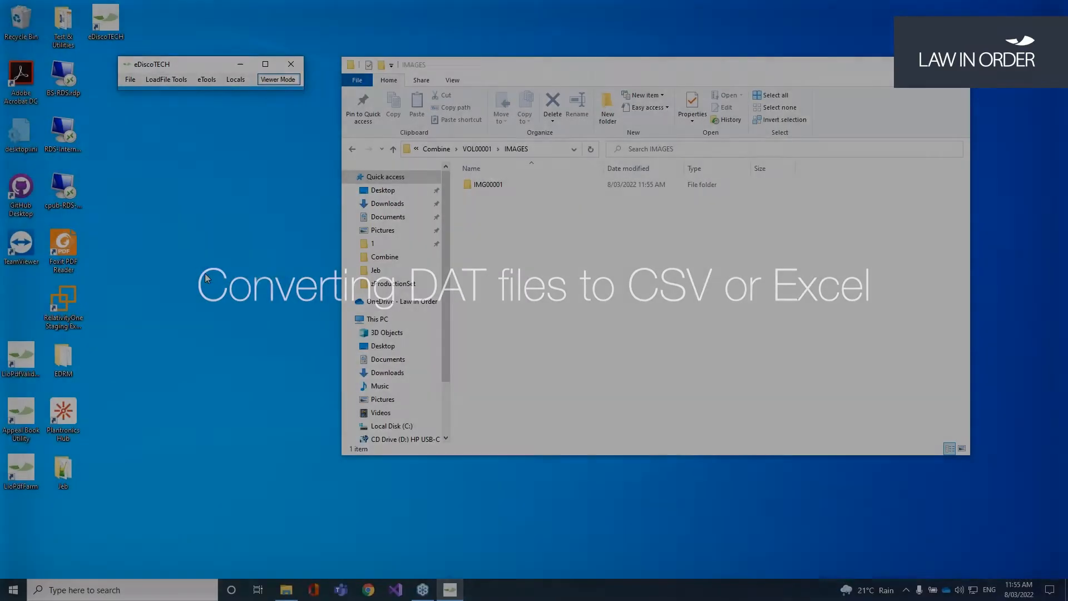
left_click(504, 127)
left_click(250, 282)
double_click(250, 282)
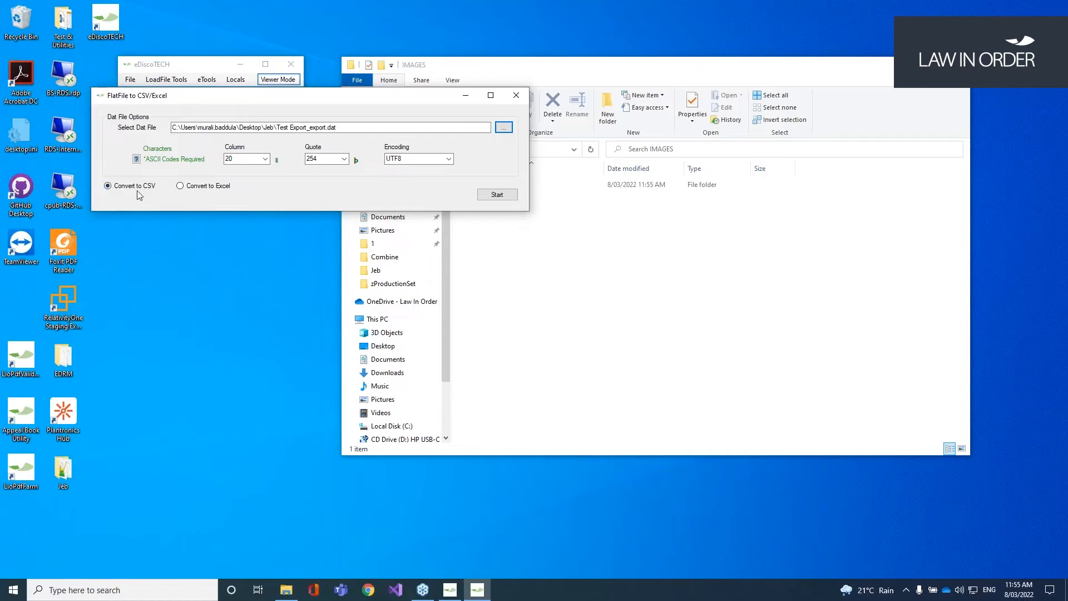
left_click(506, 195)
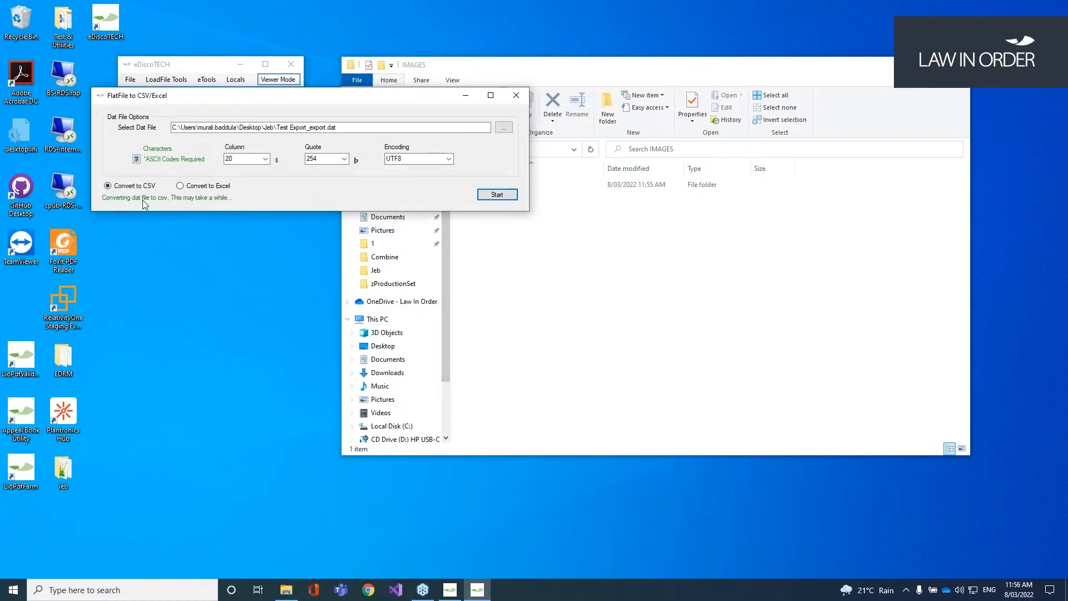
left_click(595, 337)
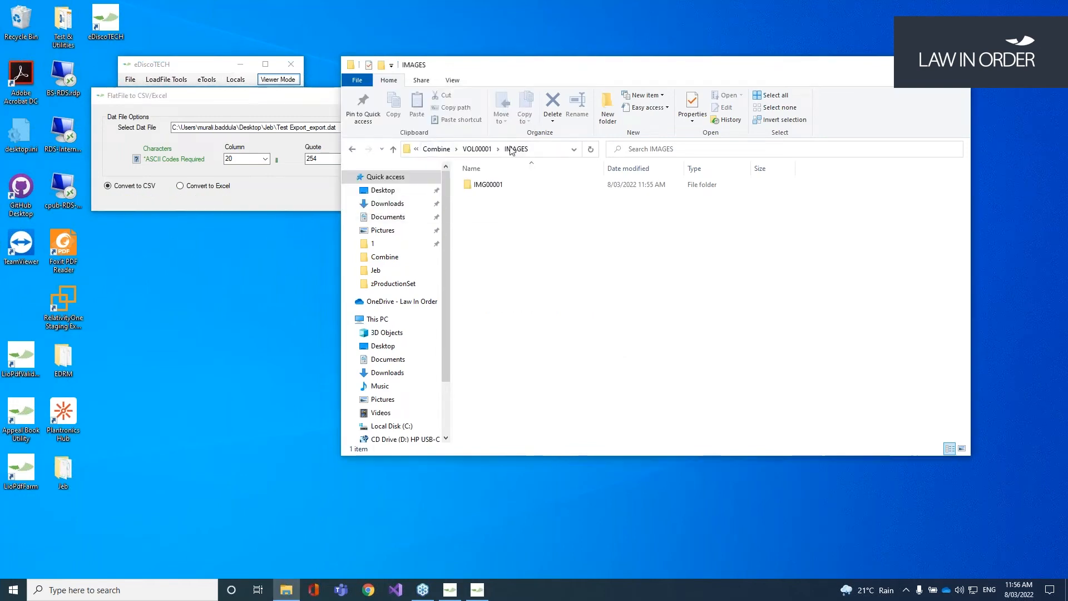
Step: Open Test Export_export_Converted.csv from the Jeb folder in Excel
left_click(445, 153)
left_click(428, 149)
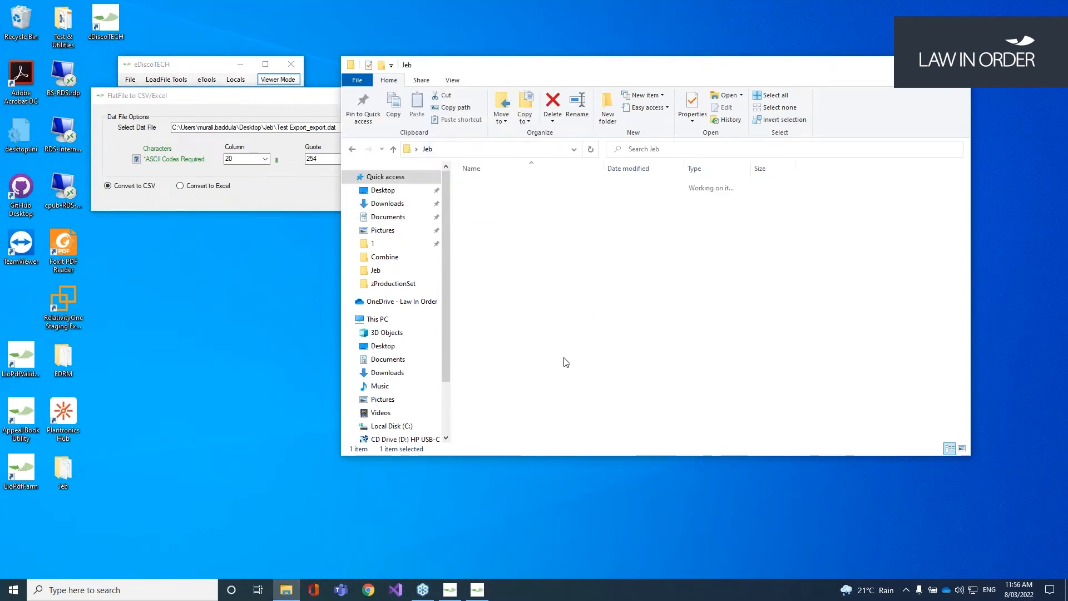
left_click(568, 314)
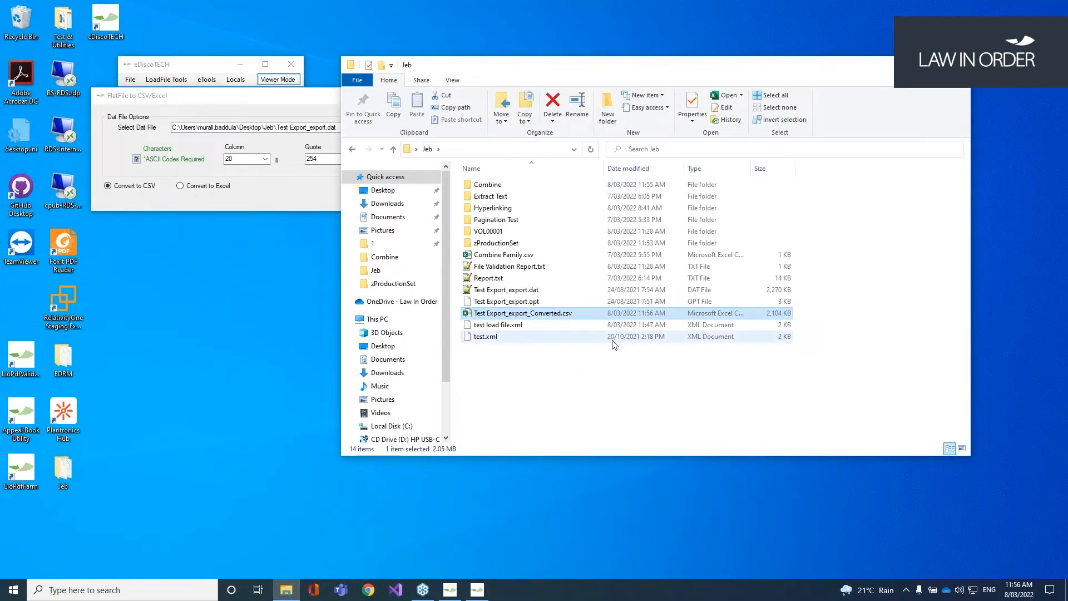
key("Return")
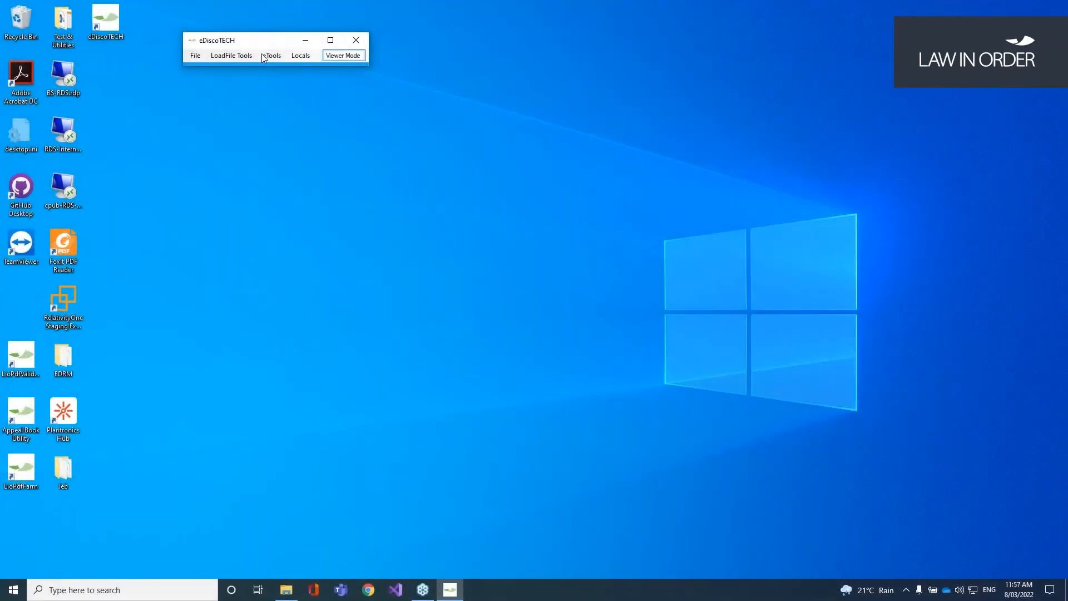
Step: Go to eTools > File and Directory Operations > Create Discover Directory Structure
left_click(273, 56)
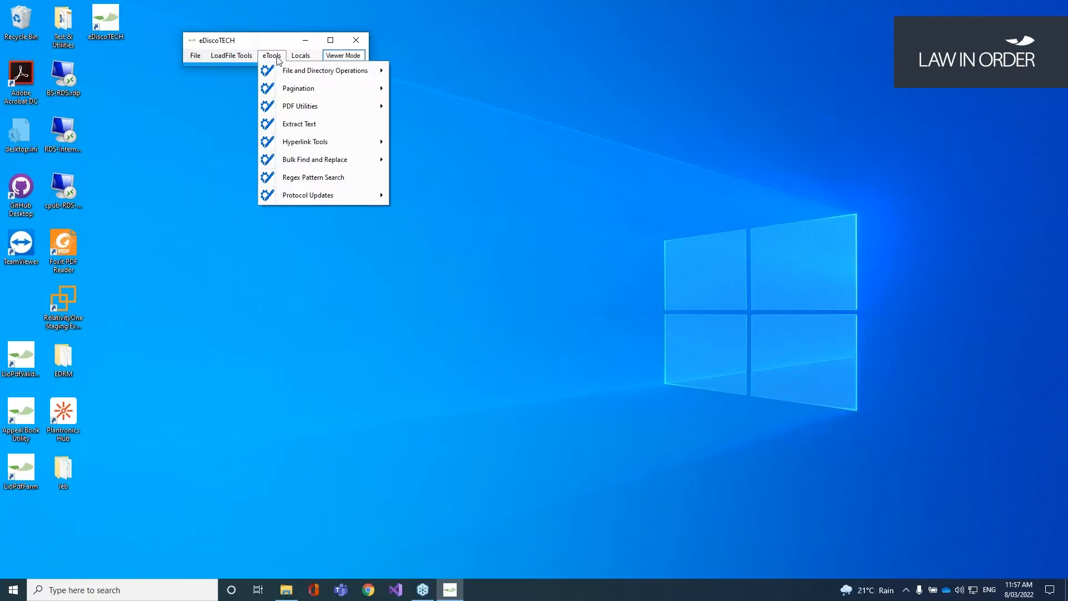
mouse_move(286, 72)
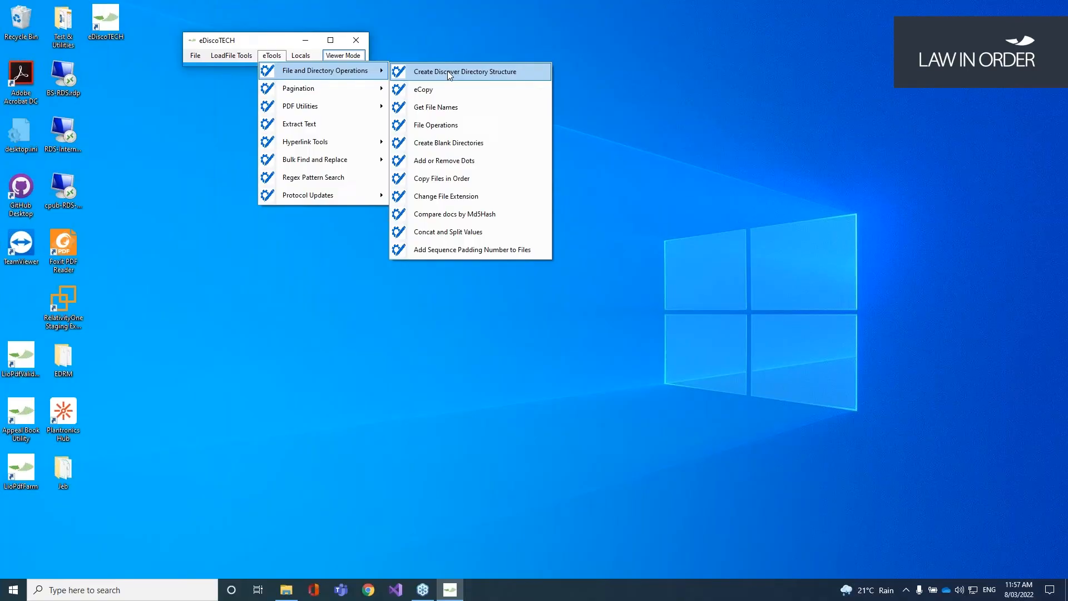
Step: Open Create Directory Structure and browse Explorer to Combine\VOL00001\IMAGES\IMG00001
left_click(449, 73)
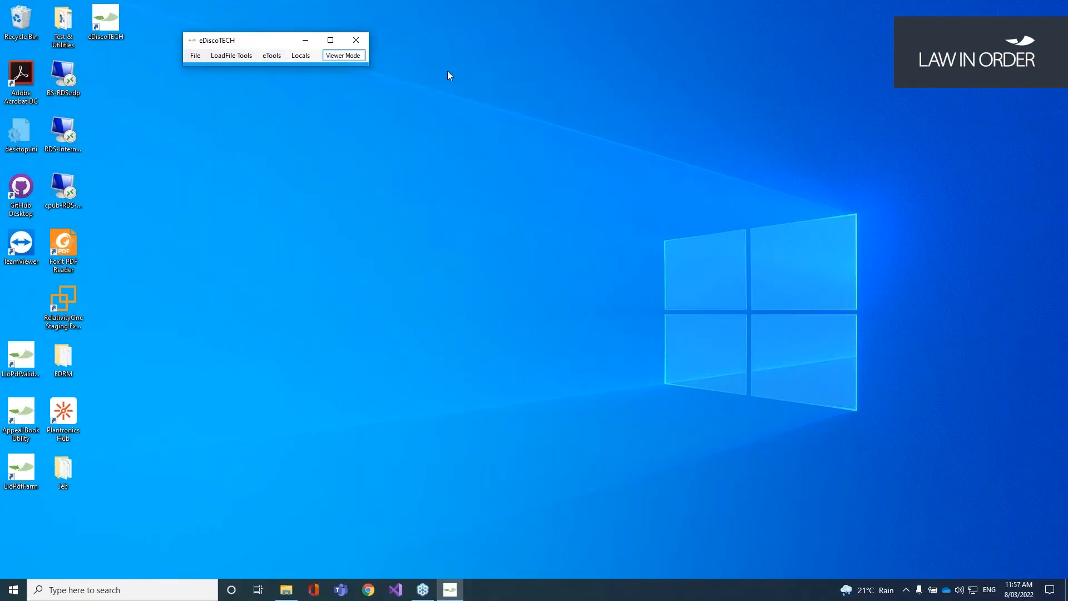
left_click(291, 592)
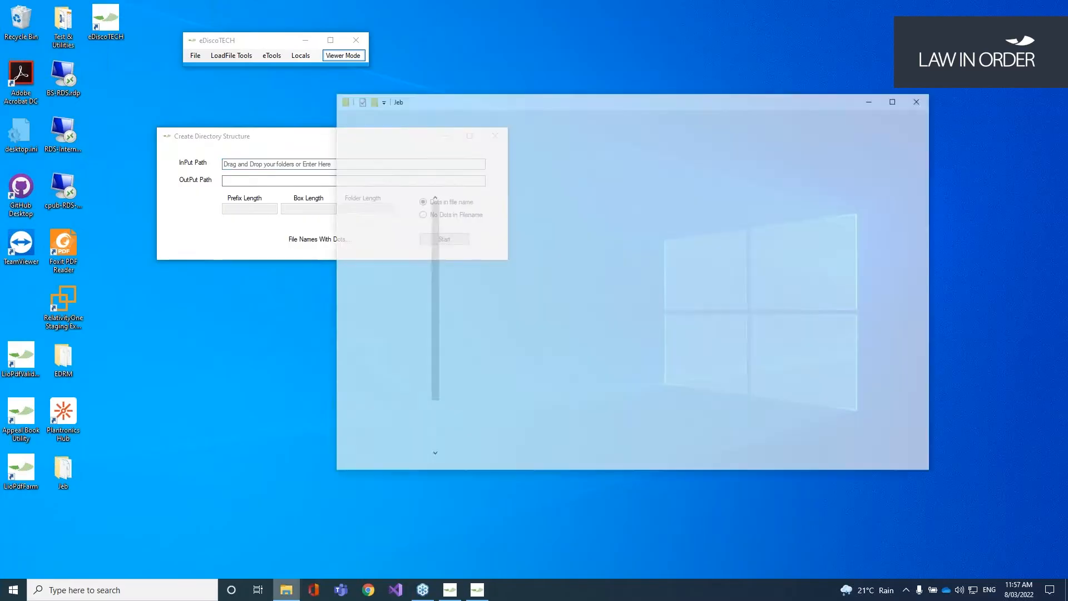
left_click(306, 139)
left_click_drag(308, 141, 279, 117)
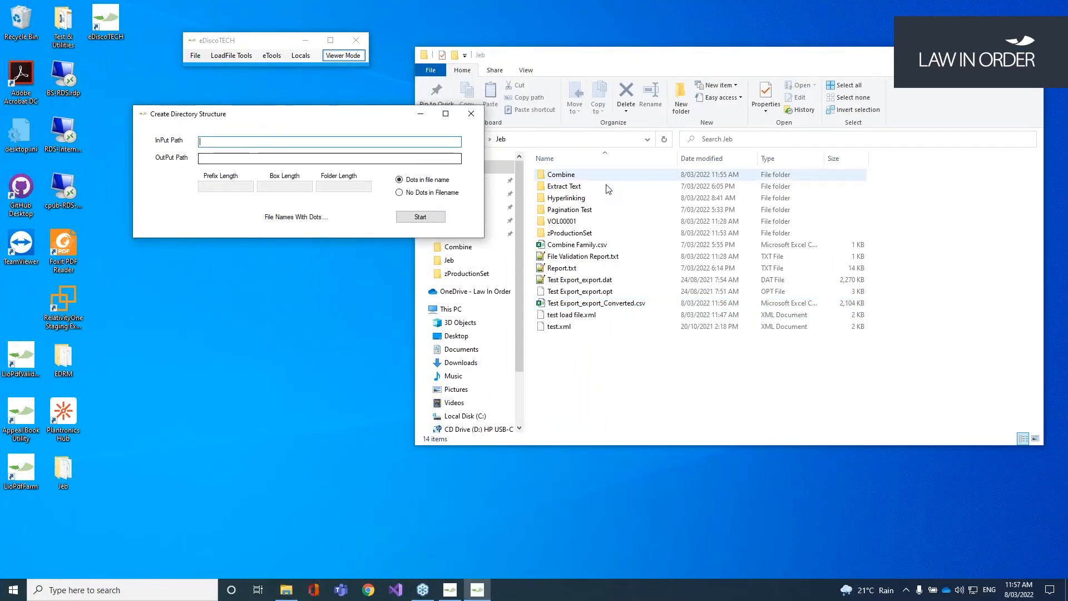
left_click(578, 178)
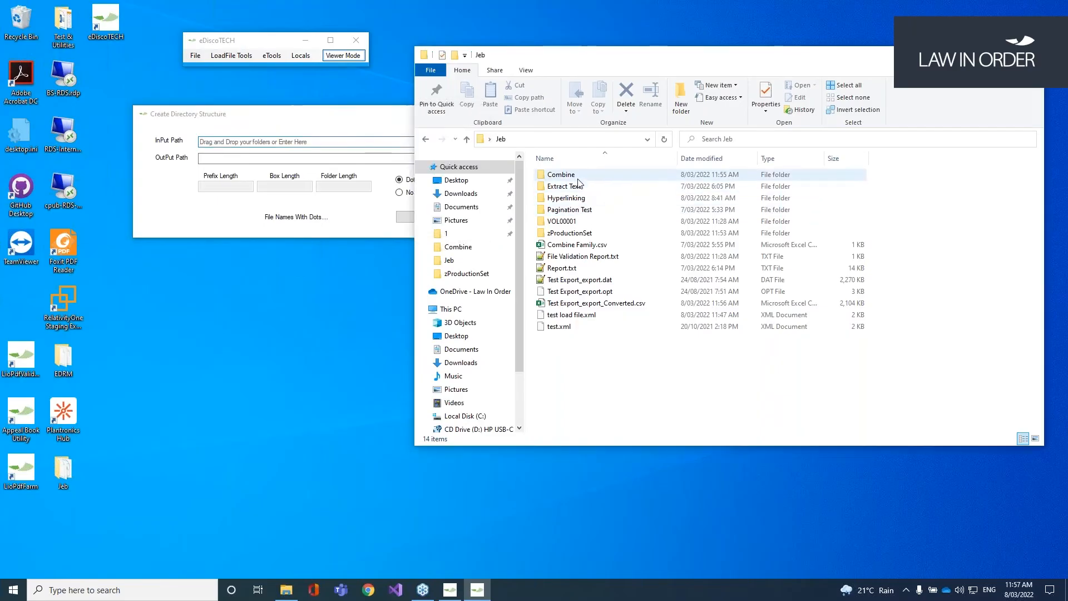
double_click(579, 179)
double_click(579, 177)
double_click(579, 177)
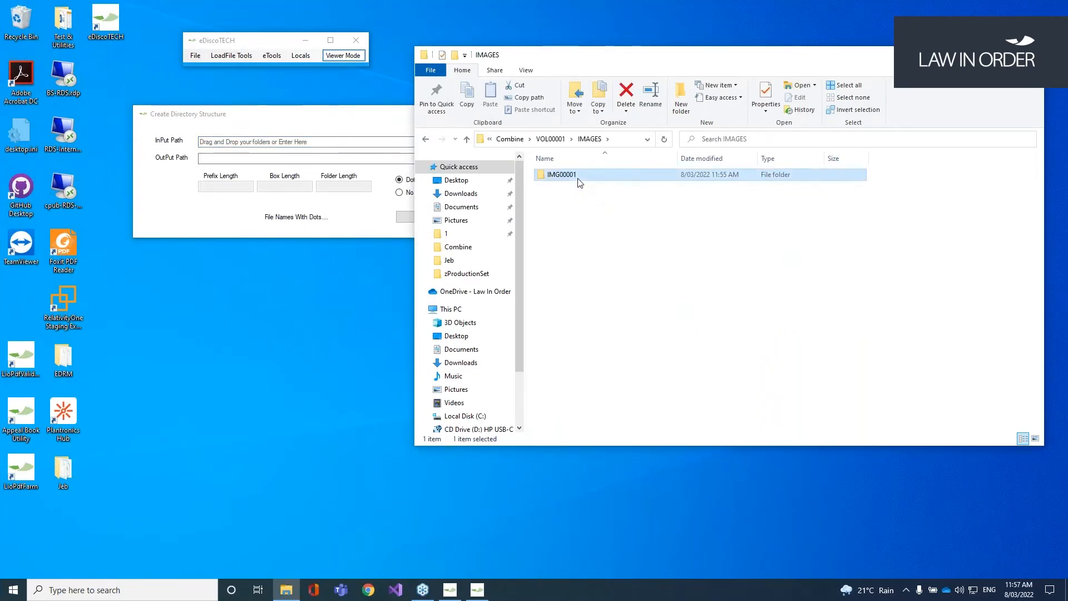
double_click(579, 177)
Step: Set InPut Path to the IMG00001 folder and OutPut Path to the Combine folder
left_click(634, 147)
key("ctrl+c")
left_click(266, 159)
key("ctrl+v")
left_click_drag(309, 120, 265, 96)
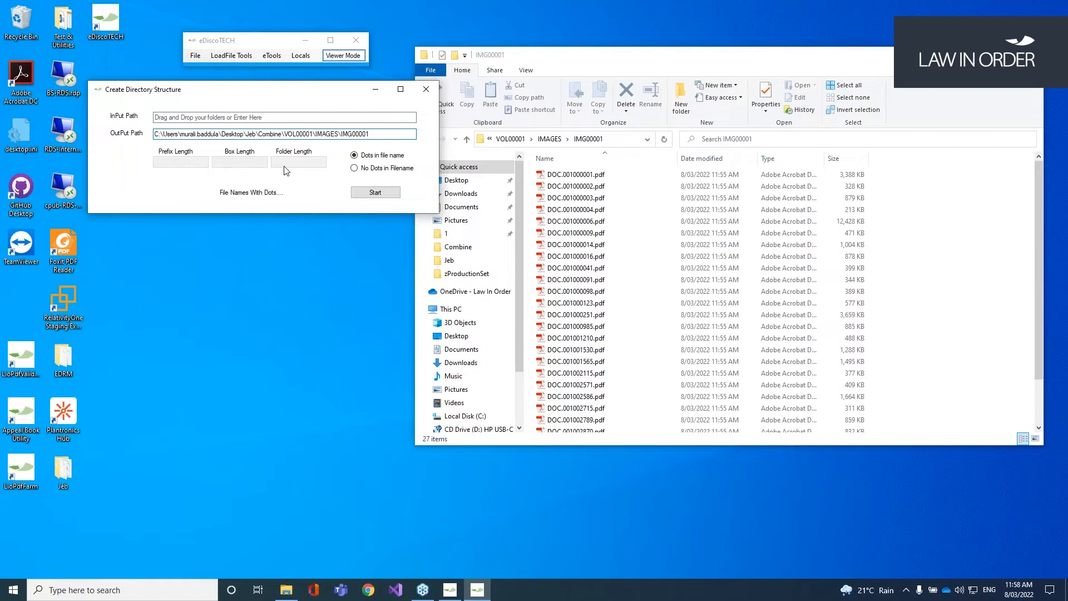
left_click_drag(373, 134, 132, 134)
key("ctrl+x")
left_click(180, 118)
key("ctrl+v")
left_click(298, 135)
key("ctrl+v")
left_click_drag(286, 135, 393, 136)
key("BackSpace")
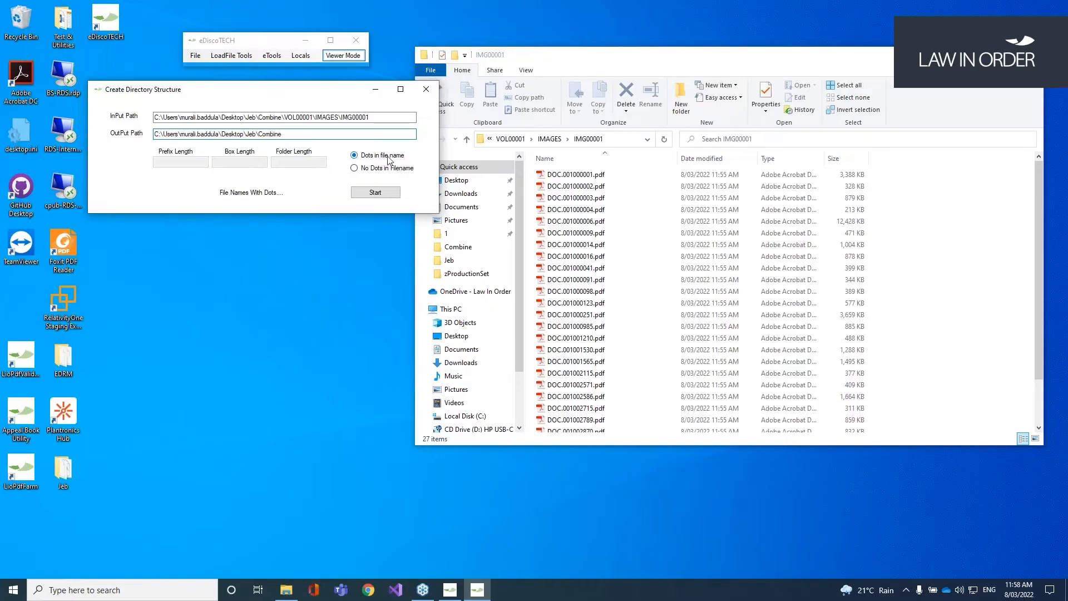
Step: Keep dots in file names and run the directory structure creation
left_click(554, 175)
left_click(383, 168)
left_click(196, 163)
left_click(364, 157)
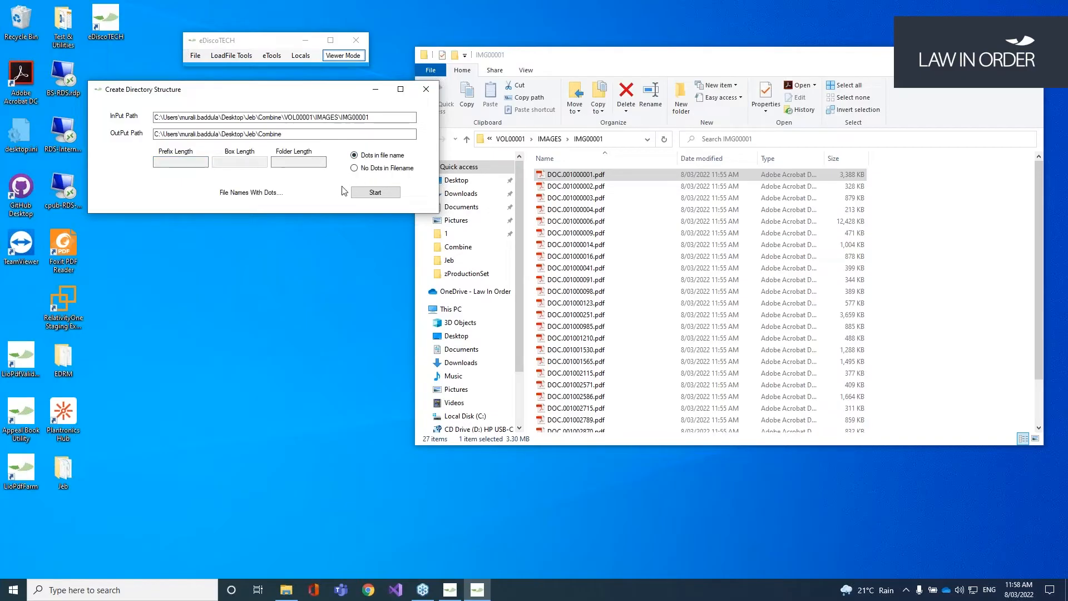
left_click(388, 196)
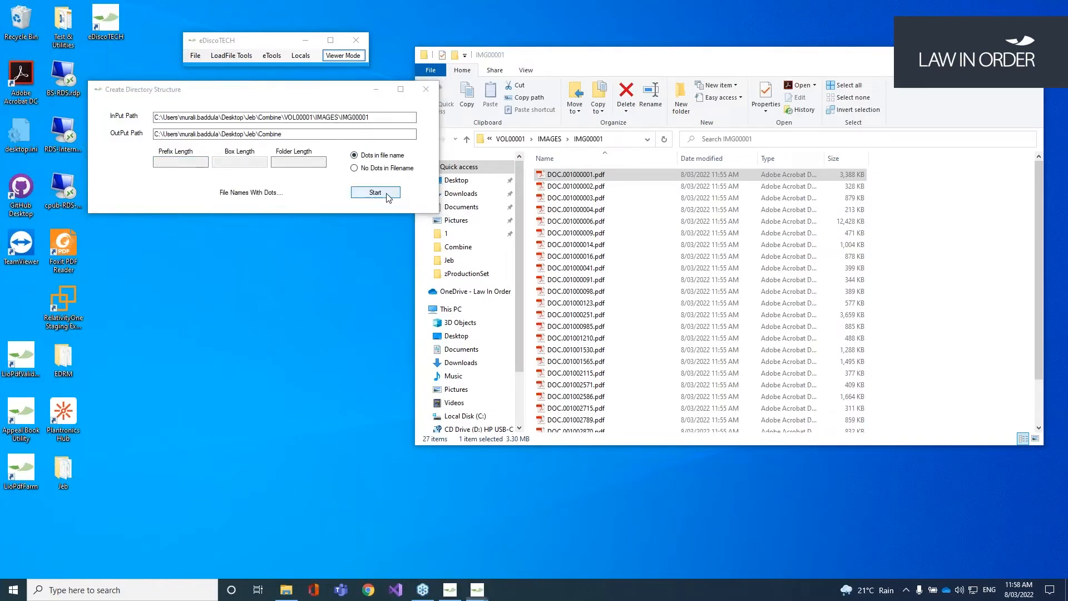
key("Return")
Step: Return to Combine and open the newly created DOC folder
left_click(550, 139)
left_click(551, 139)
left_click(543, 140)
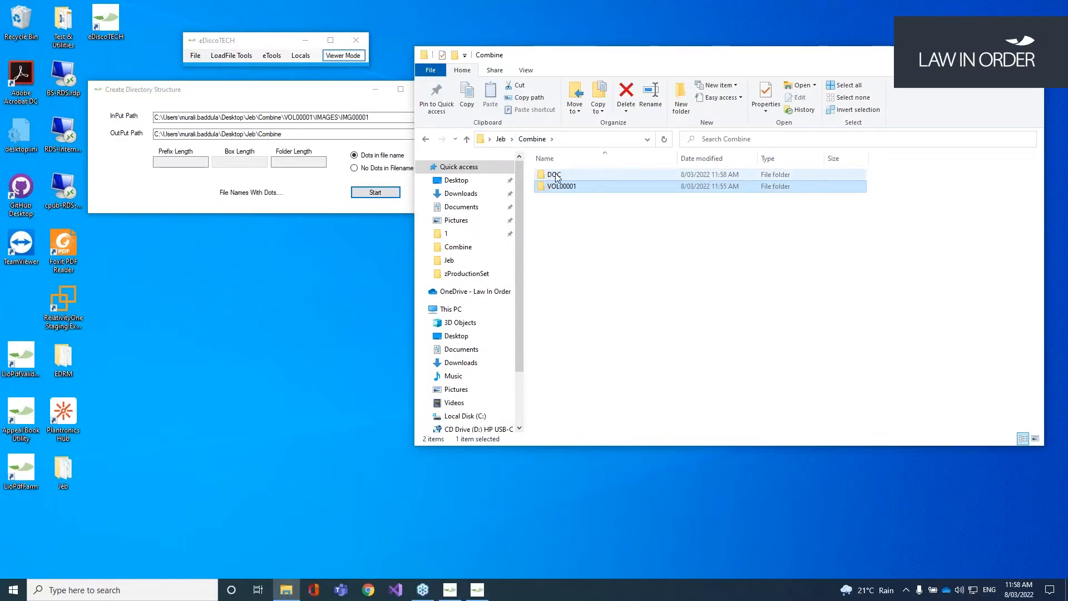
double_click(558, 175)
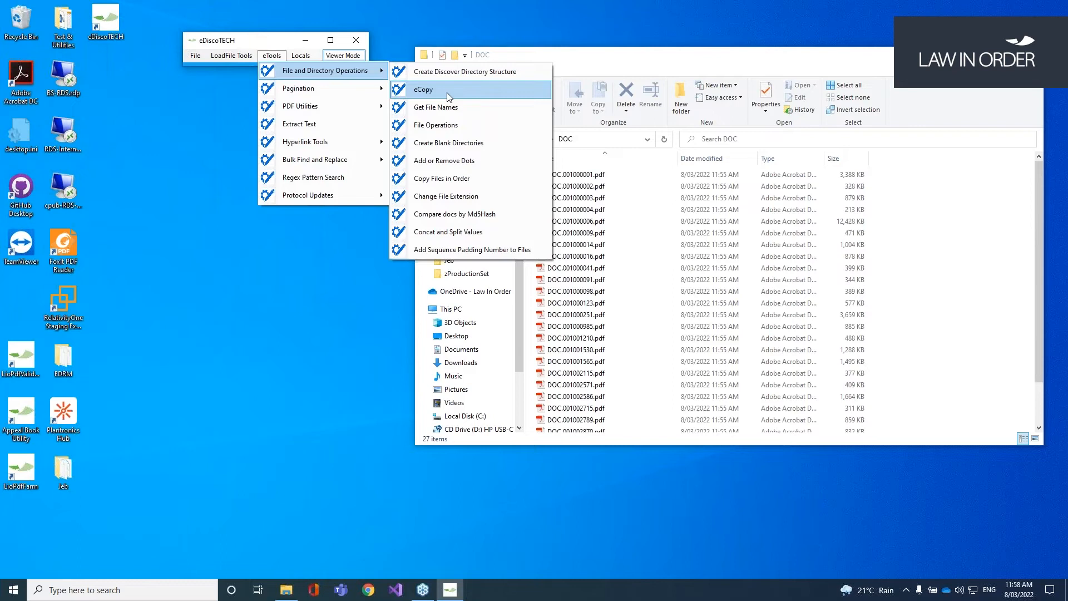
Step: In eCopy, set Source to Combine\DOC and Destination to Combine\2
left_click(446, 91)
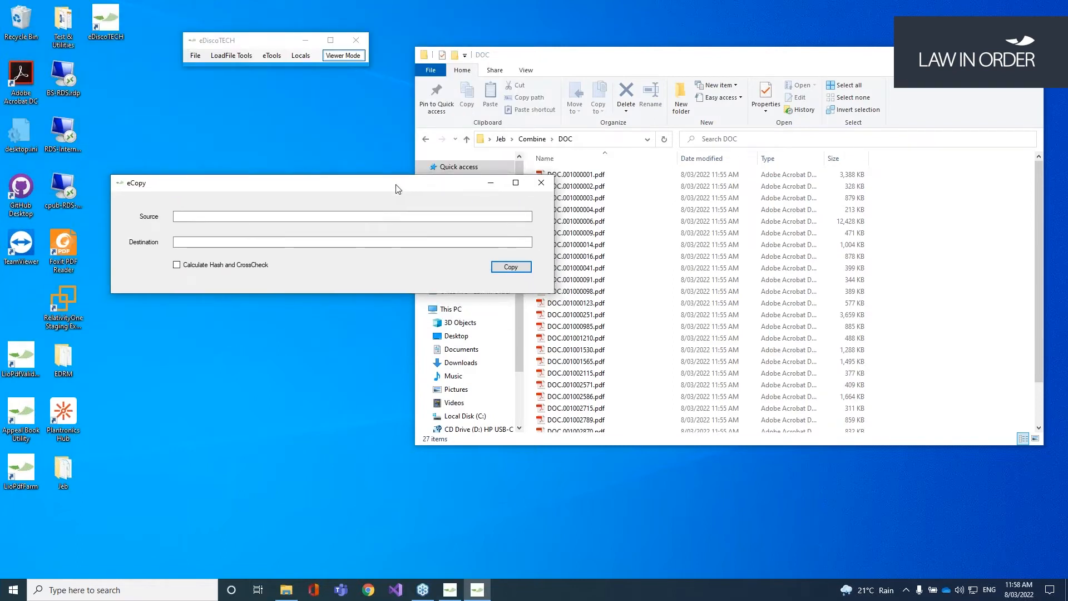
left_click(532, 139)
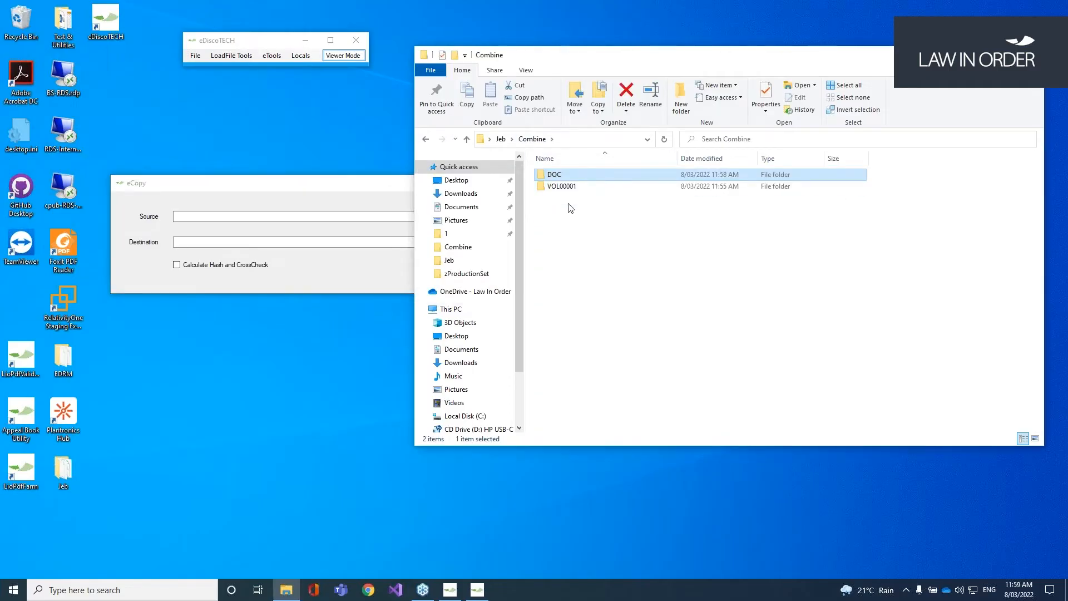
double_click(556, 174)
left_click(585, 147)
key("ctrl+c")
left_click(295, 217)
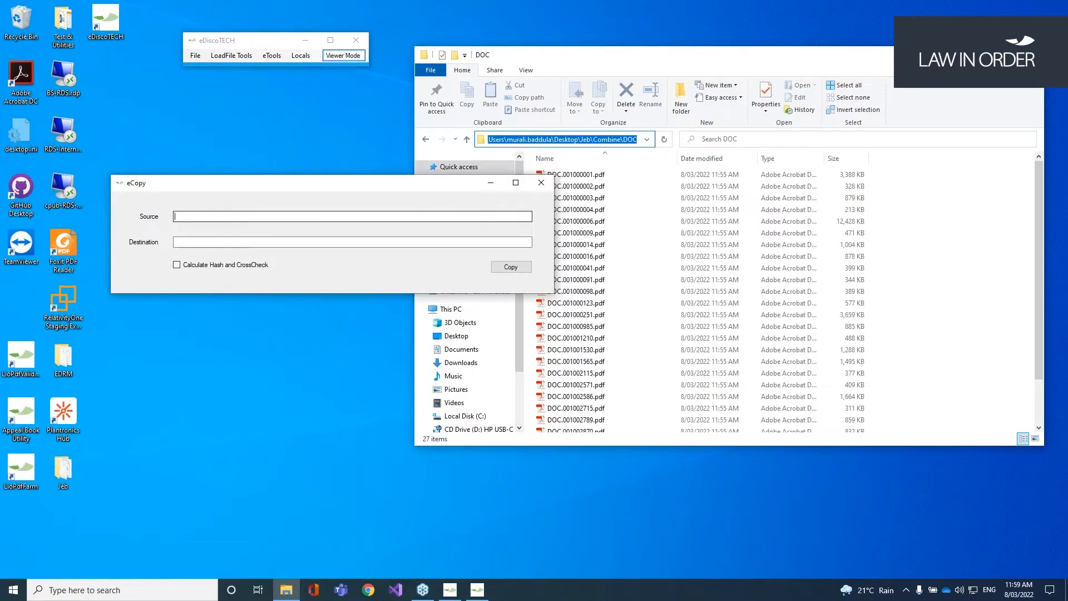
key("ctrl+v")
left_click(308, 243)
key("ctrl+v")
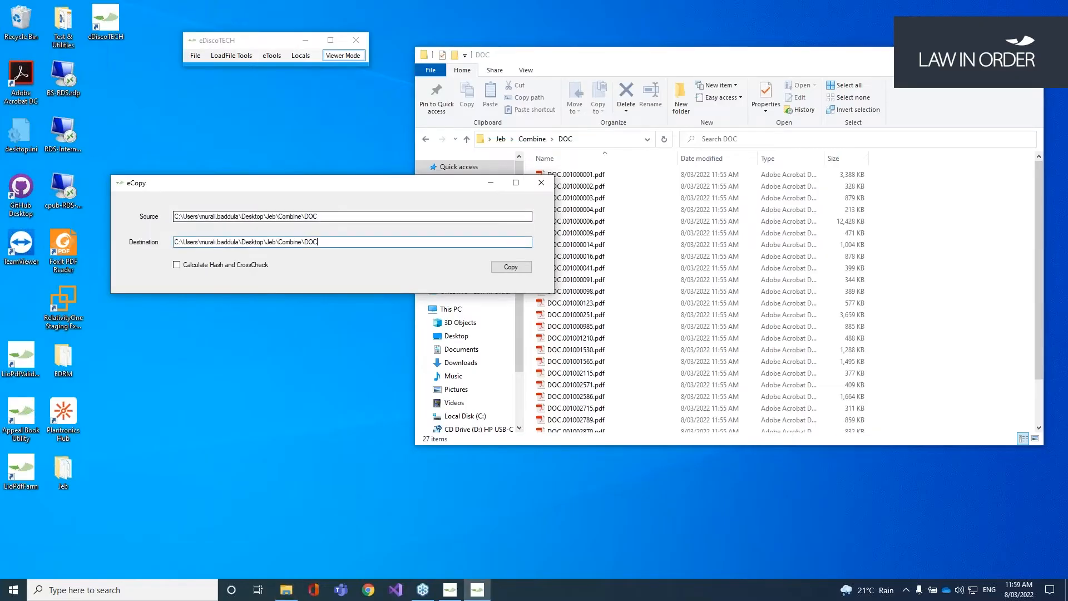
double_click(308, 242)
type("2")
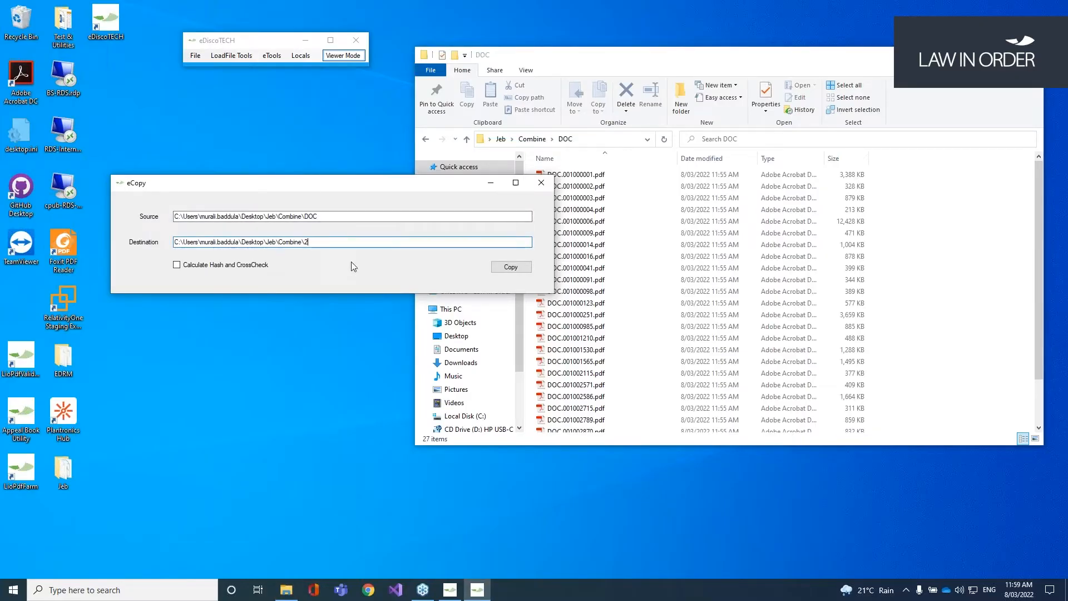
Step: Turn on Calculate Hash with CrossCheck and run the copy to completion
left_click(204, 267)
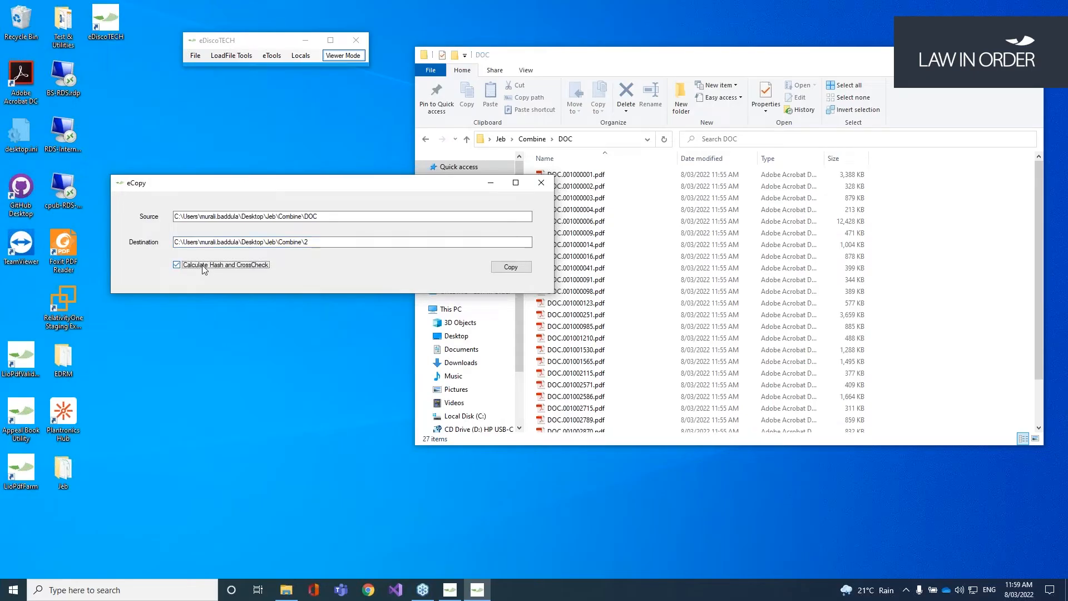
left_click_drag(327, 189, 301, 149)
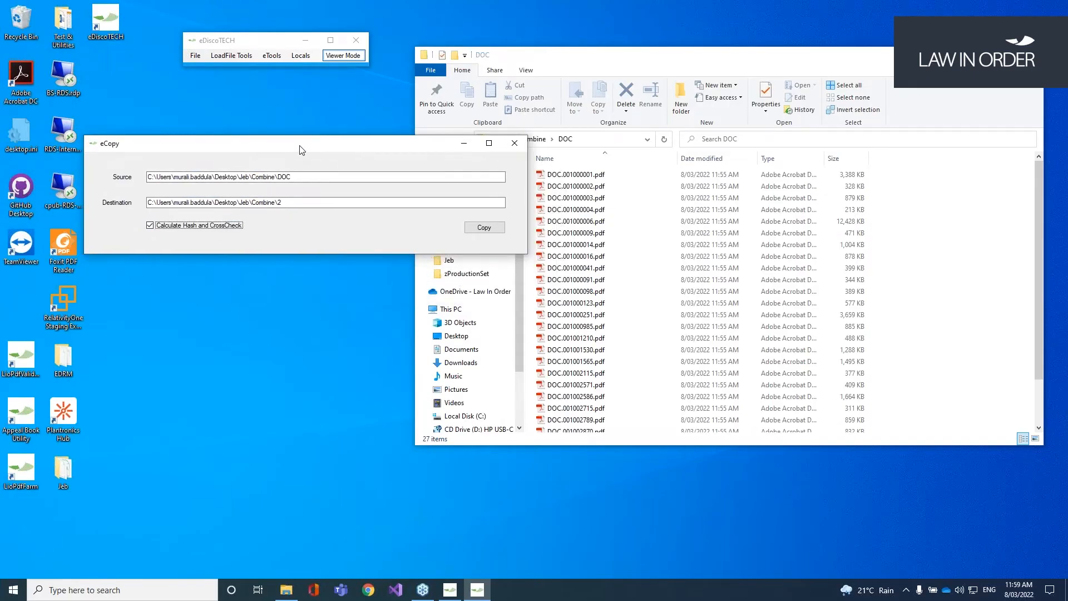
left_click(484, 227)
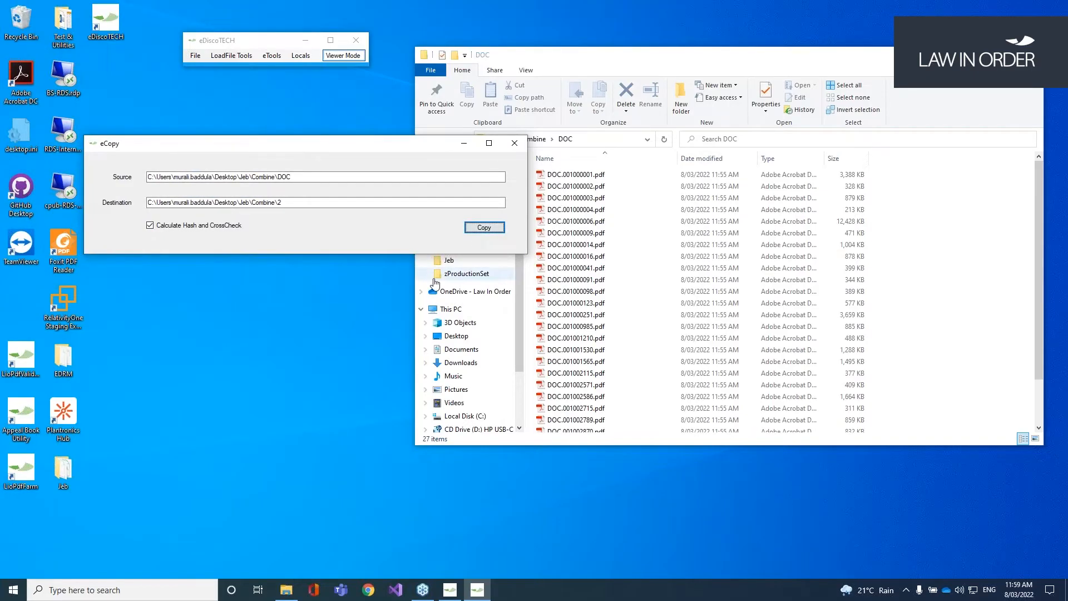
left_click(540, 139)
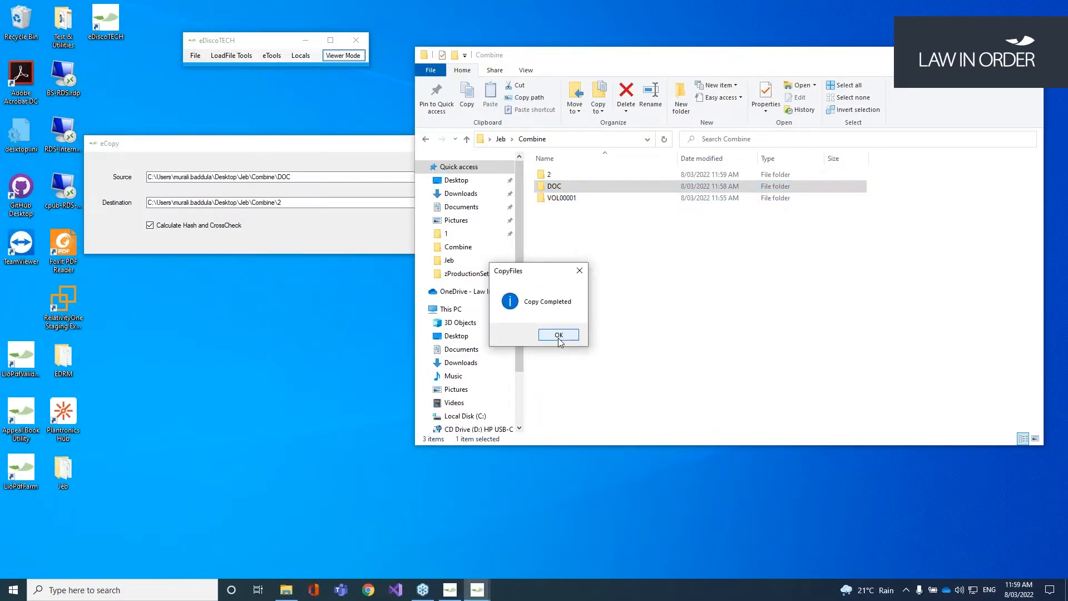
left_click(558, 337)
Step: Open the new folder 2 to check the copied files
left_click(553, 176)
left_click_drag(349, 145, 345, 102)
left_click(609, 251)
double_click(546, 174)
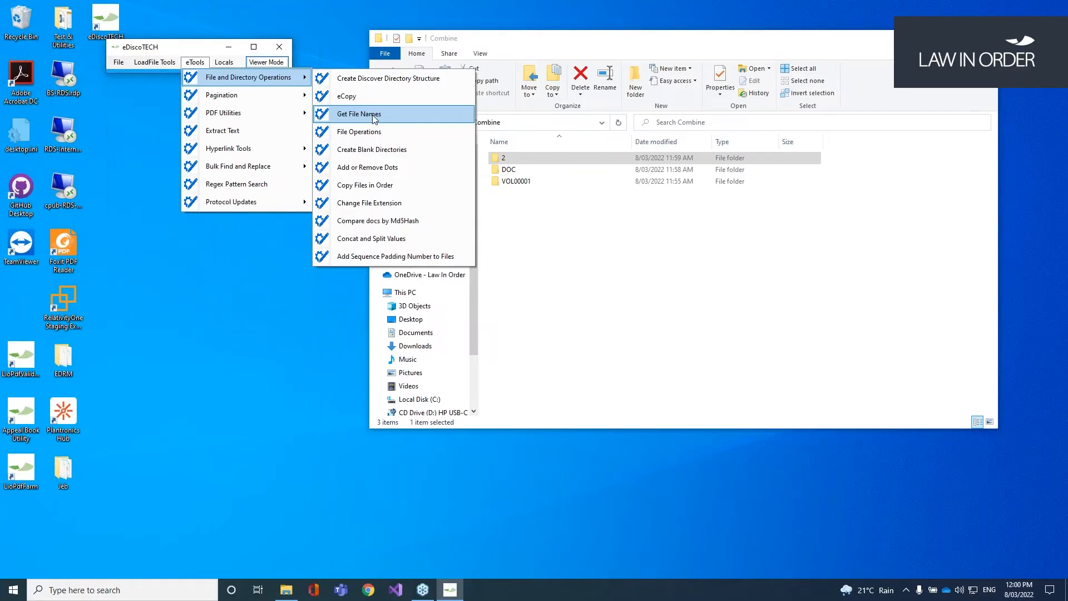
left_click(374, 119)
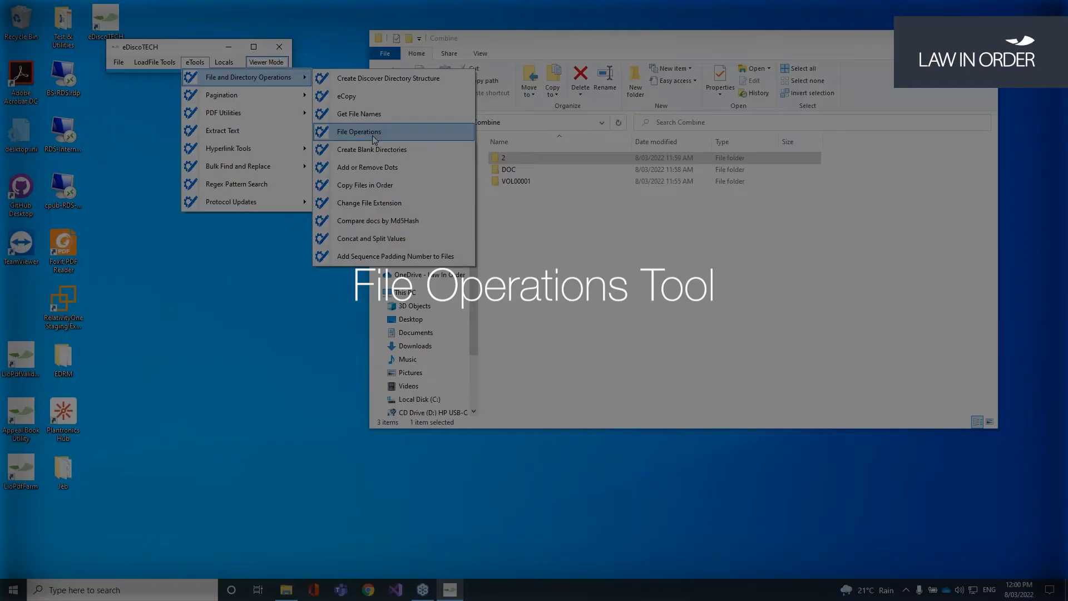
left_click(374, 139)
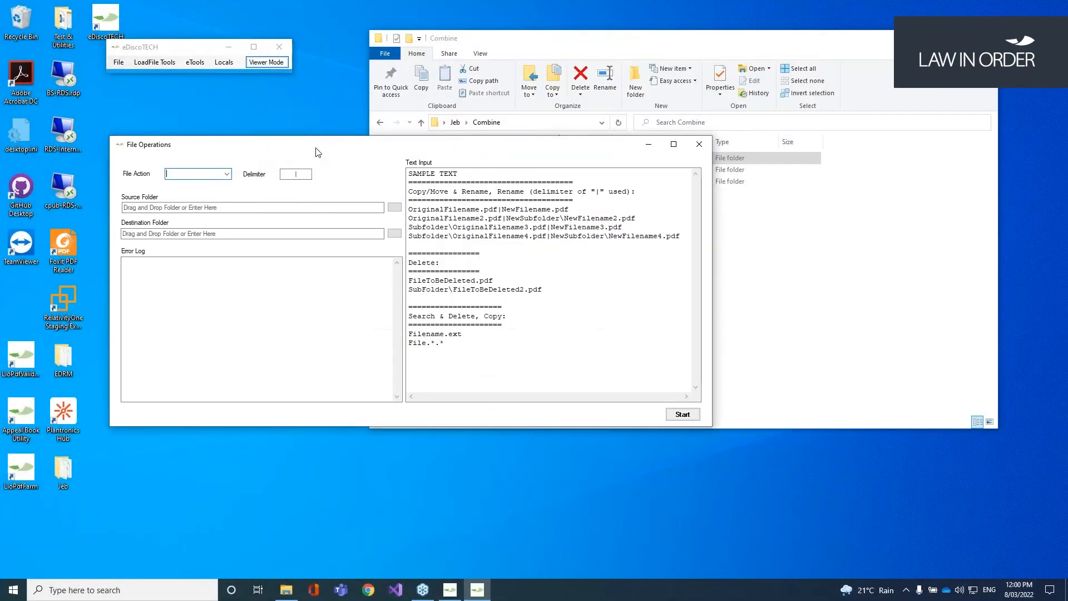
left_click_drag(318, 153, 291, 112)
left_click(201, 134)
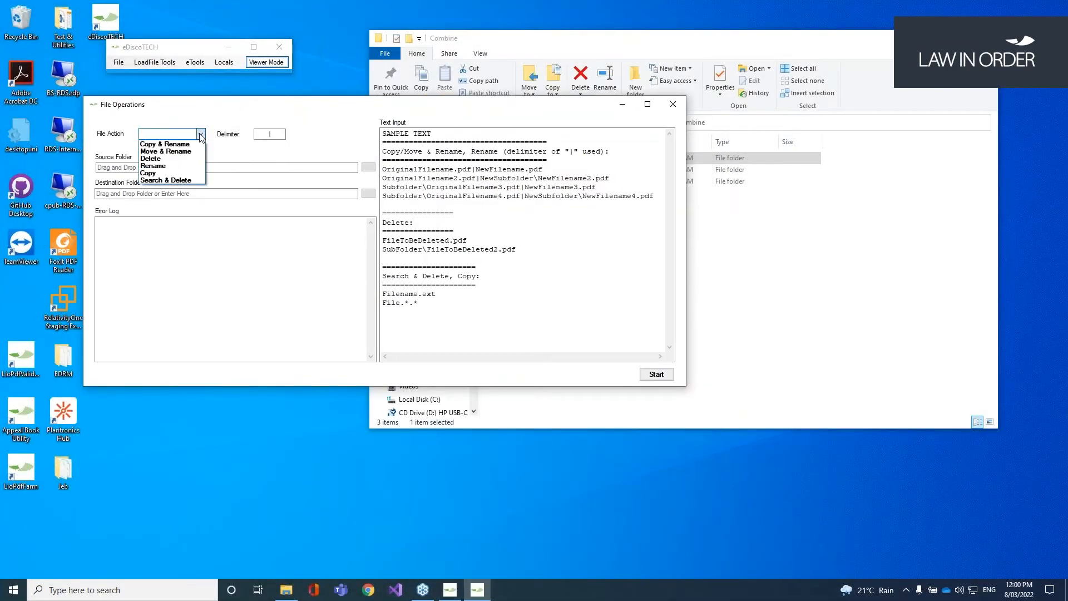
left_click(161, 159)
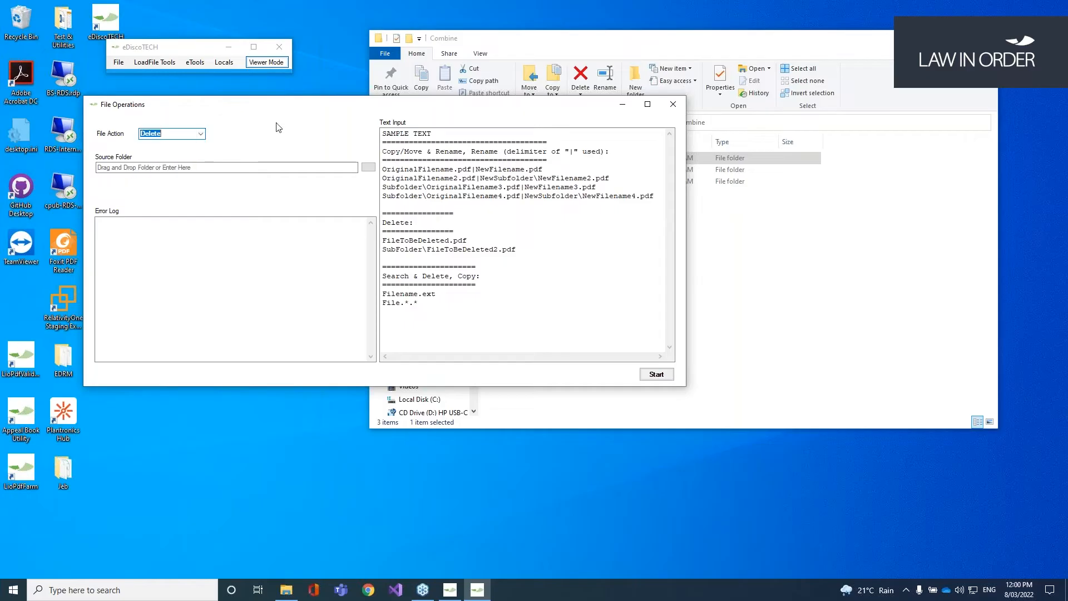
left_click(202, 135)
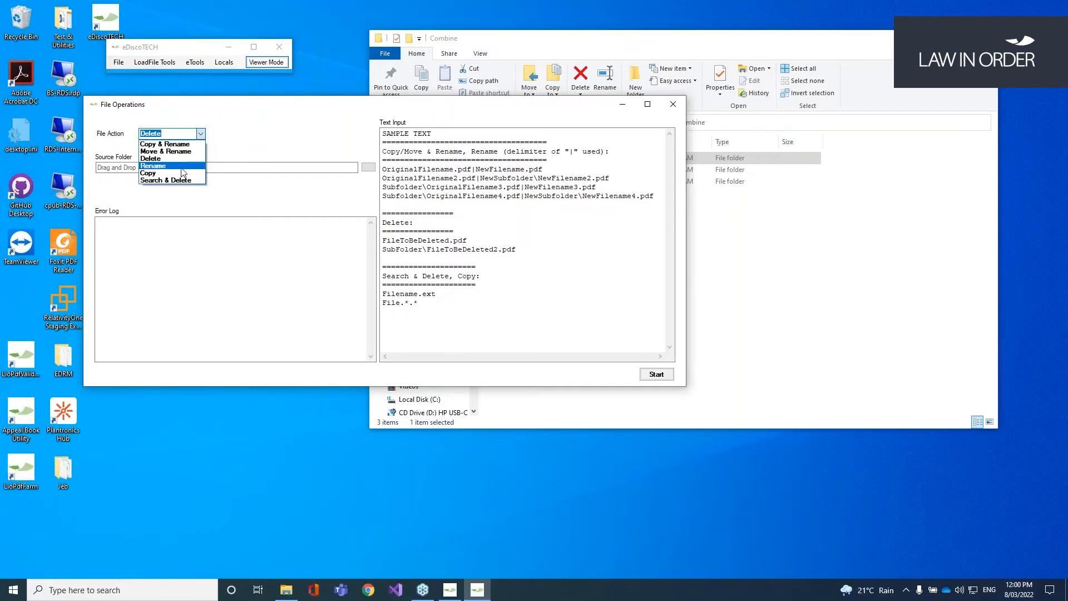
left_click(181, 168)
left_click(196, 134)
left_click(171, 175)
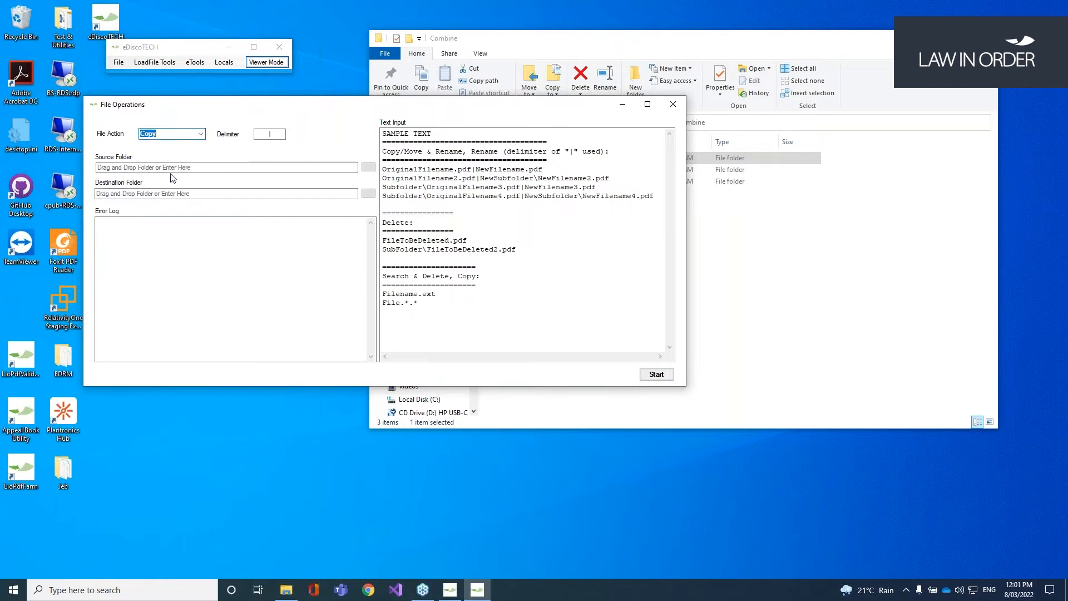
left_click(202, 134)
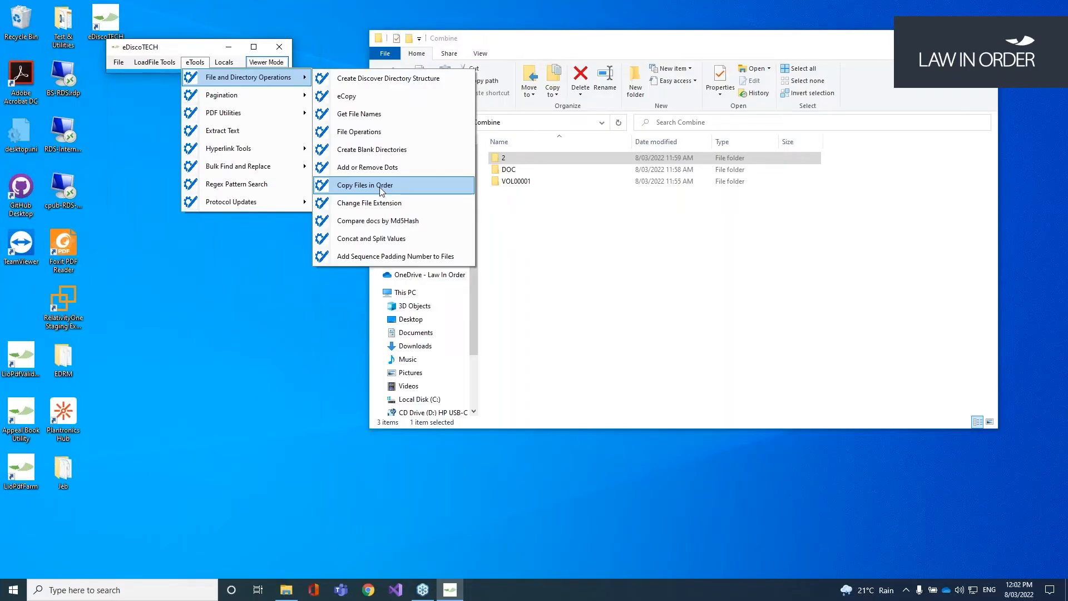
left_click(382, 190)
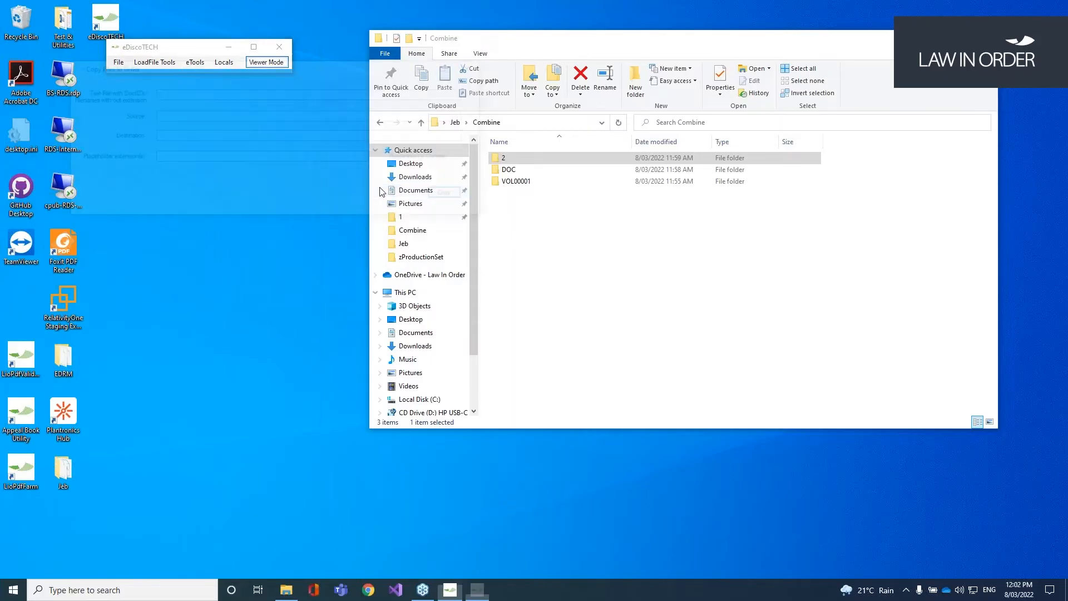
left_click_drag(181, 69, 209, 233)
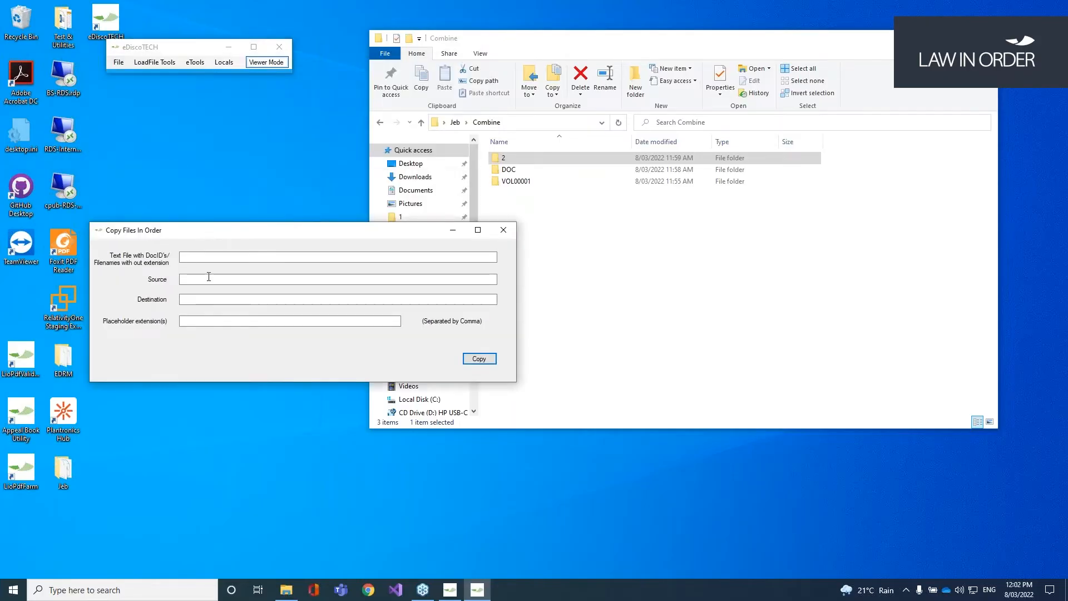
left_click(186, 299)
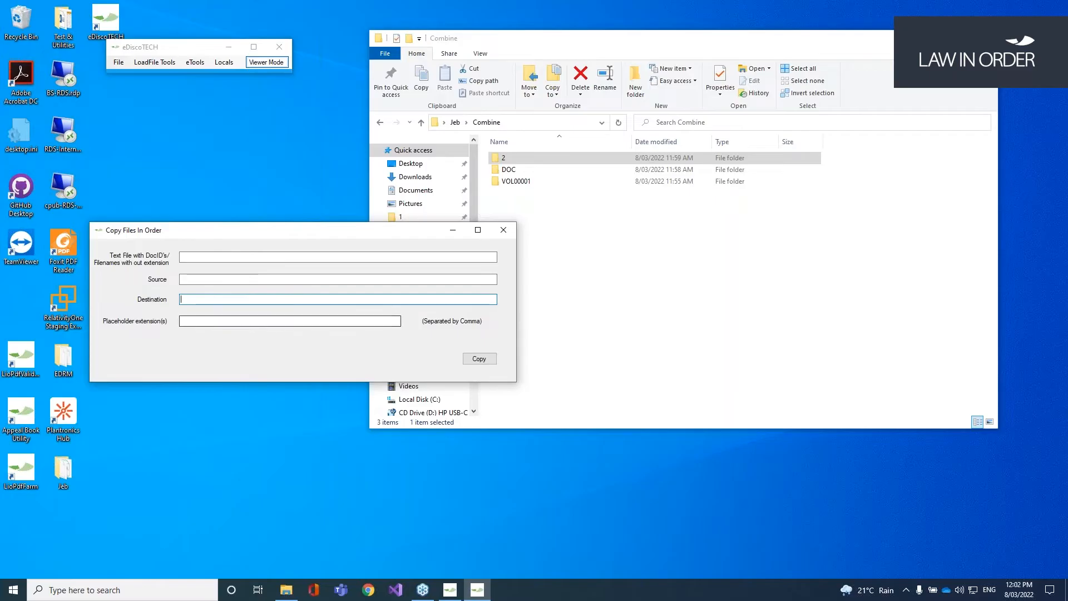
left_click(199, 322)
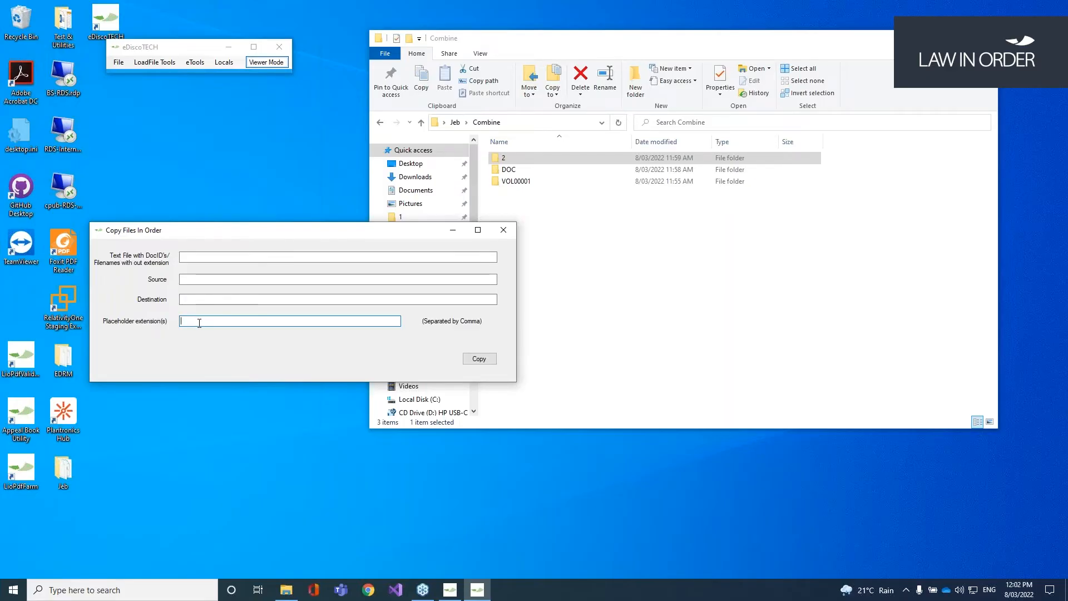
left_click(194, 61)
mouse_move(248, 76)
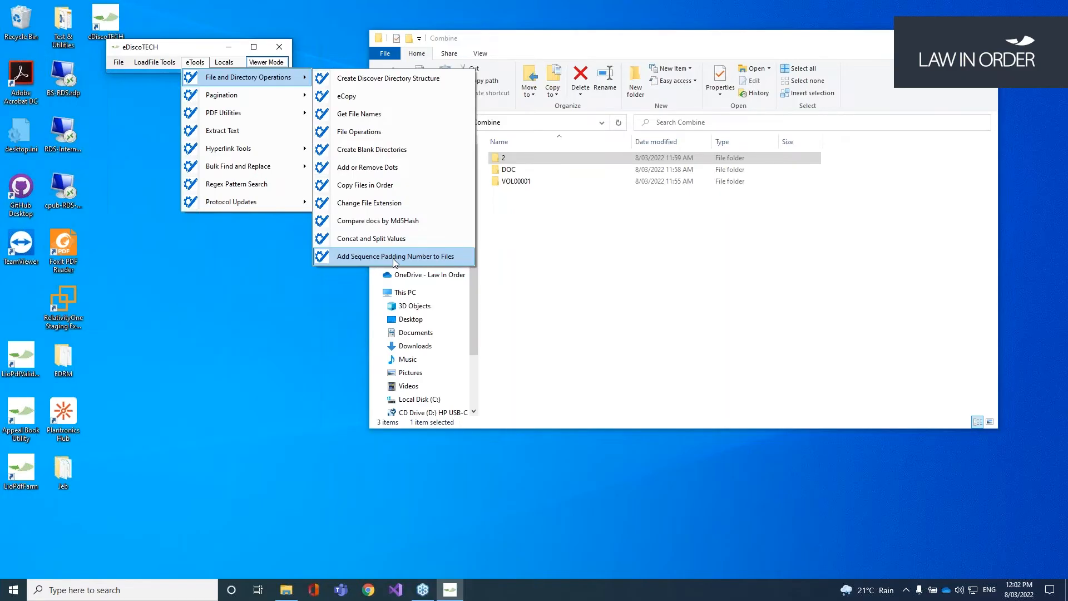
Step: Open Sequence Numbering, view Combine\2's PDFs, then select Jeb's files from Combine Family.csv to test.xml
left_click(395, 257)
left_click(542, 230)
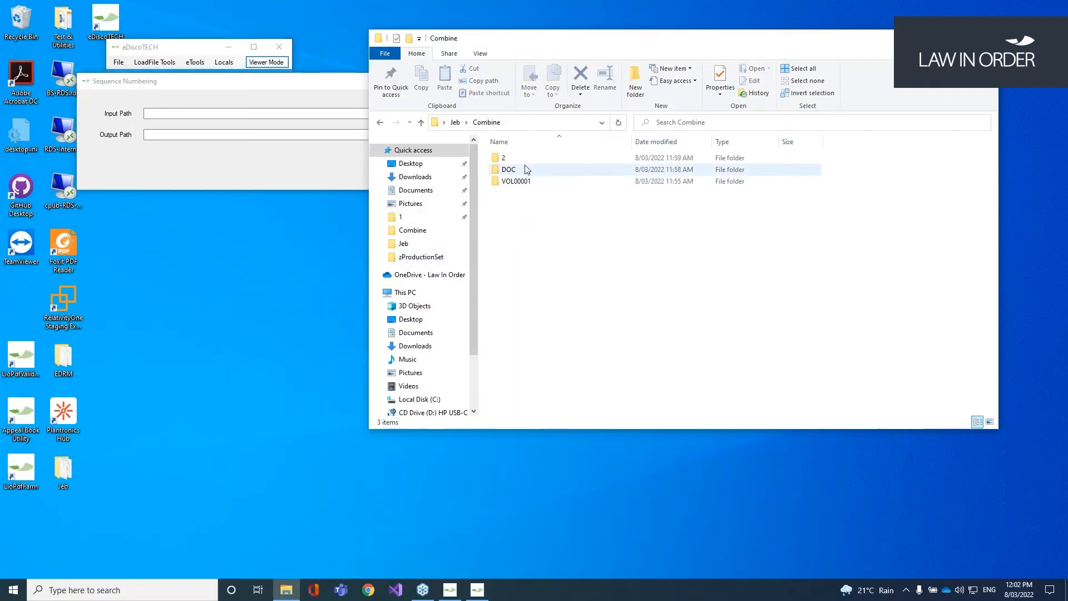
left_click_drag(596, 45, 655, 42)
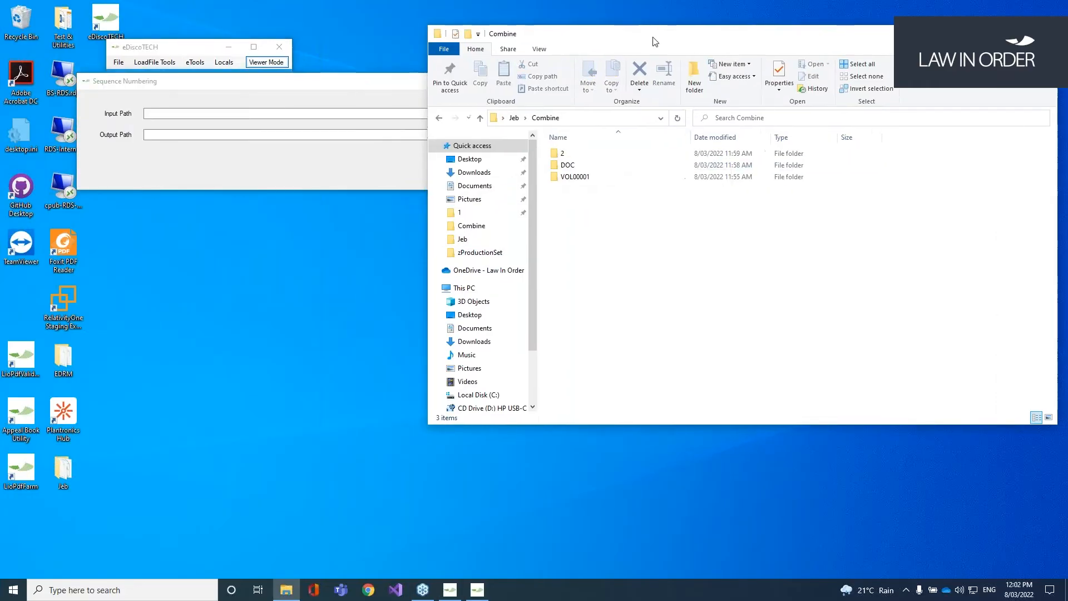
left_click(578, 158)
double_click(579, 159)
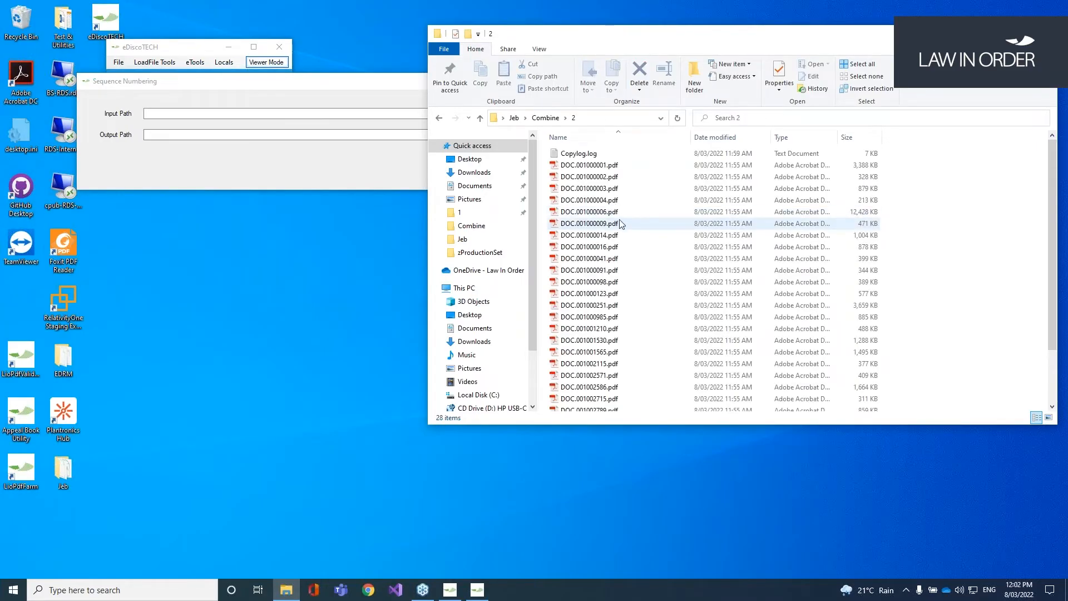
left_click(551, 118)
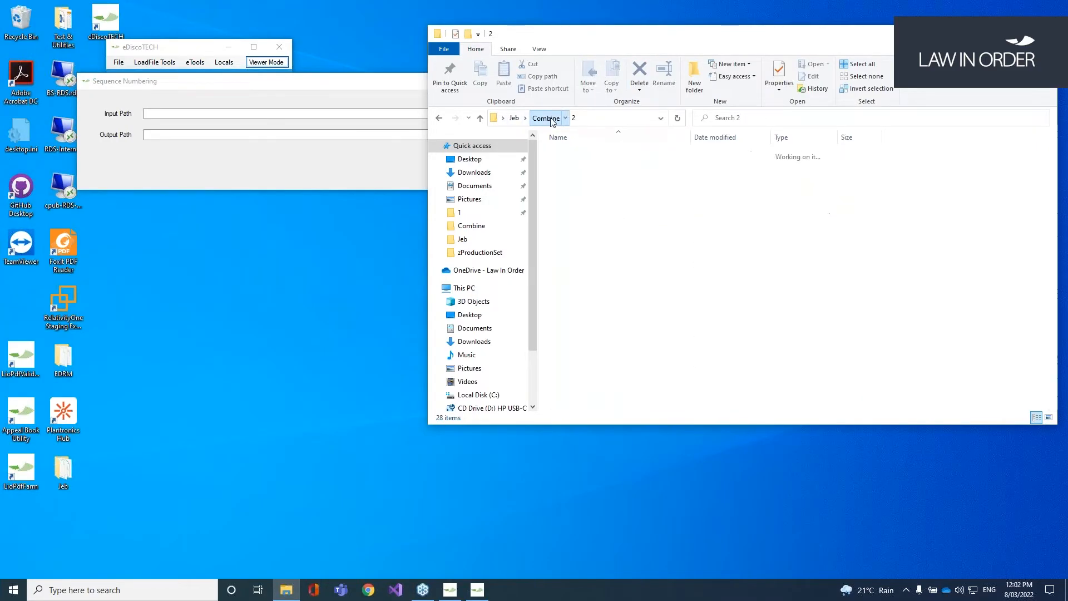
left_click(514, 118)
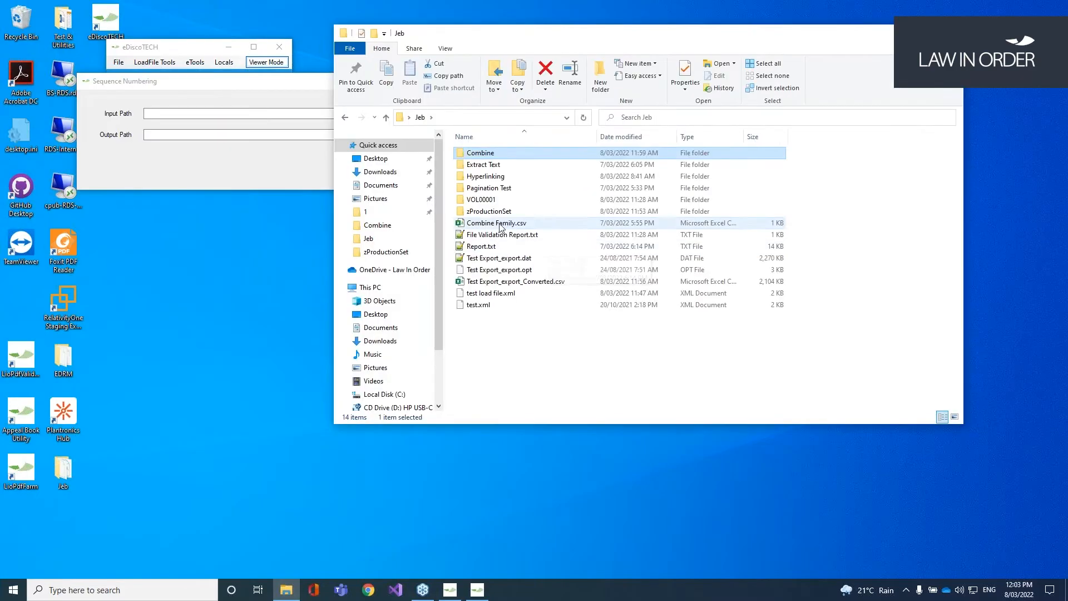
left_click(495, 223)
left_click(479, 305, "shift")
left_click(557, 364)
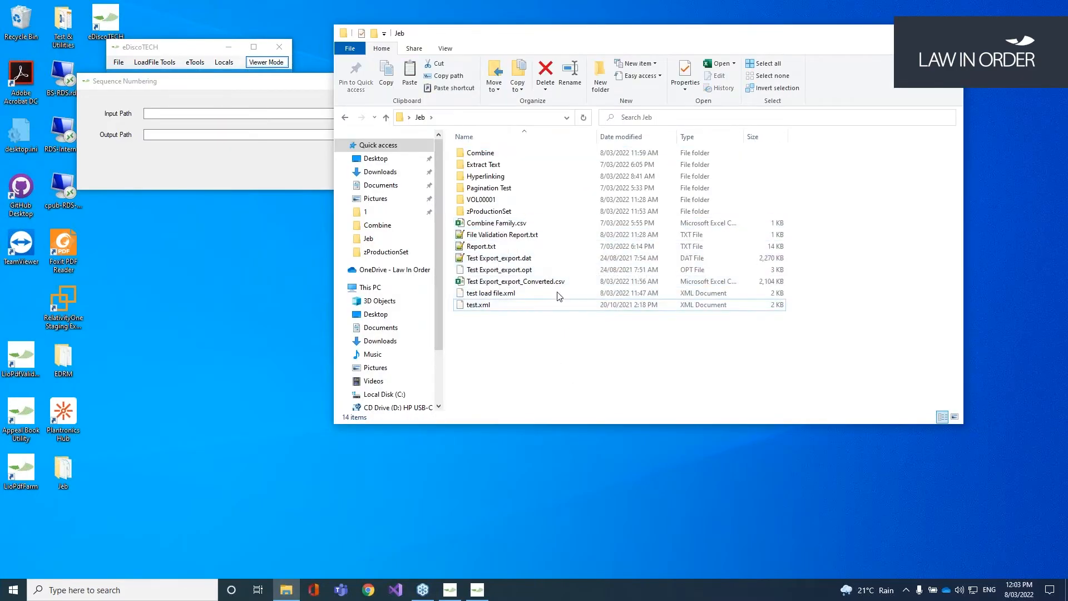
Step: Create a new folder named Order in Jeb and open it
left_click(601, 77)
type("Order")
key("Return")
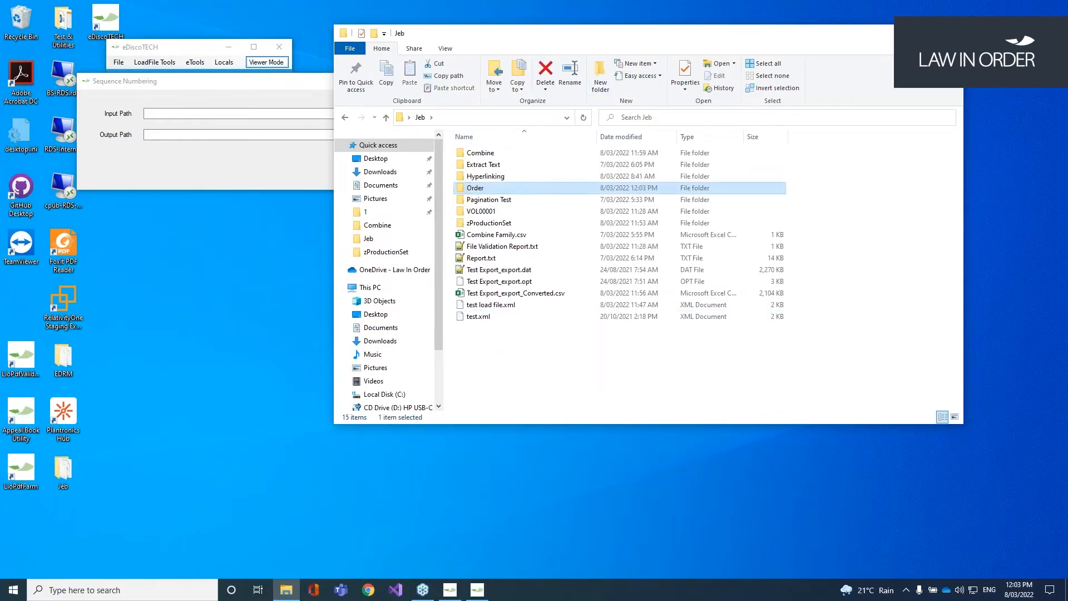
key("Return")
Step: Create subfolder 1 inside Order, open it, and paste the eight copied files
left_click(606, 78)
type("1")
key("Return")
double_click(483, 155)
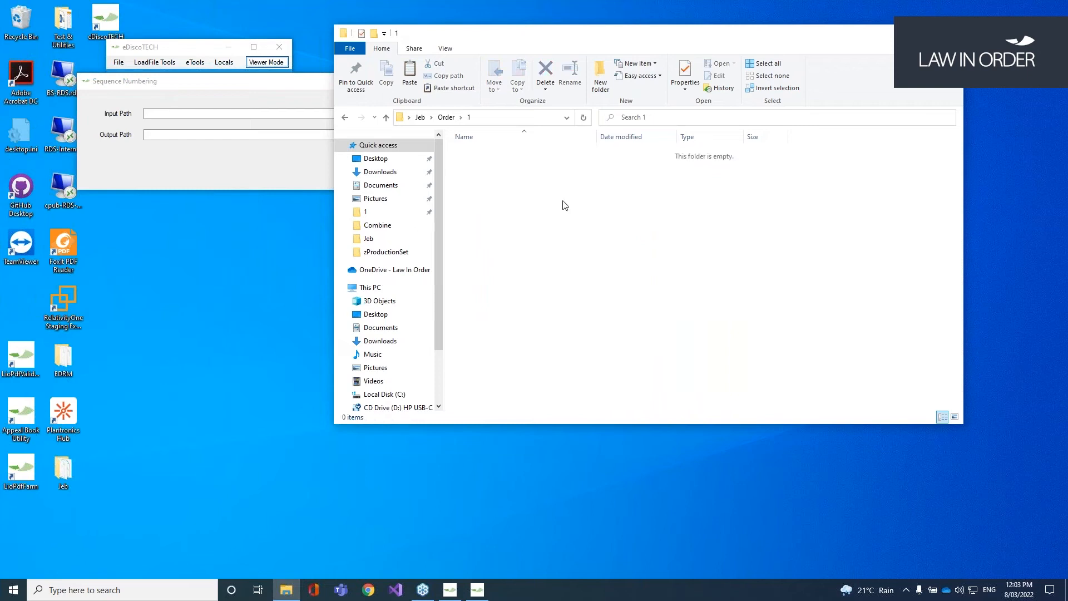
key("ctrl+v")
Step: Set the Sequence Numbering input path to Order\1 and trim the output path to Order
left_click(531, 117)
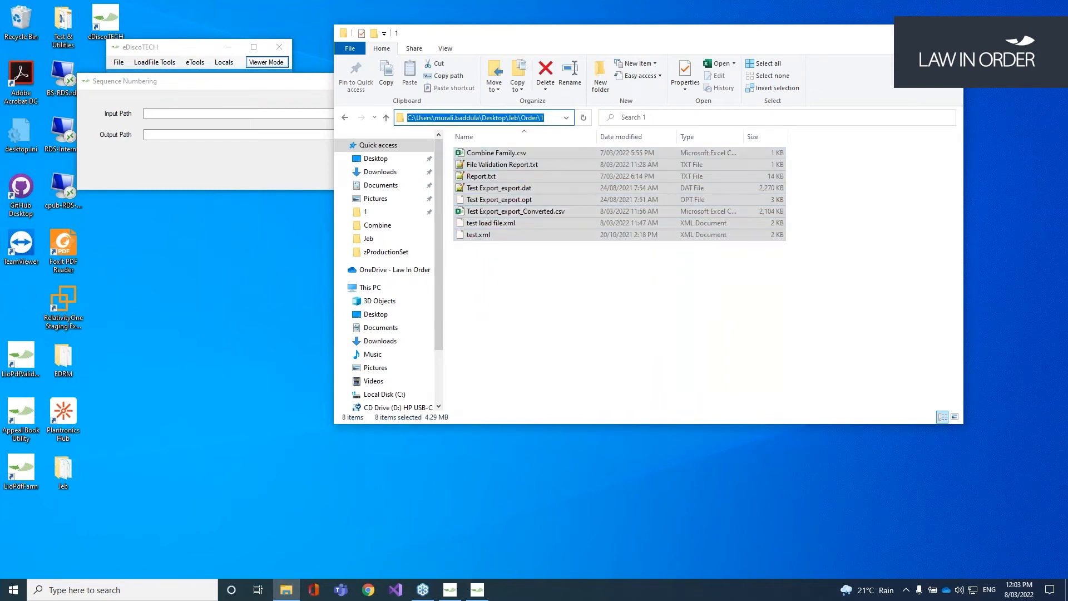
left_click(247, 113)
key("ctrl+v")
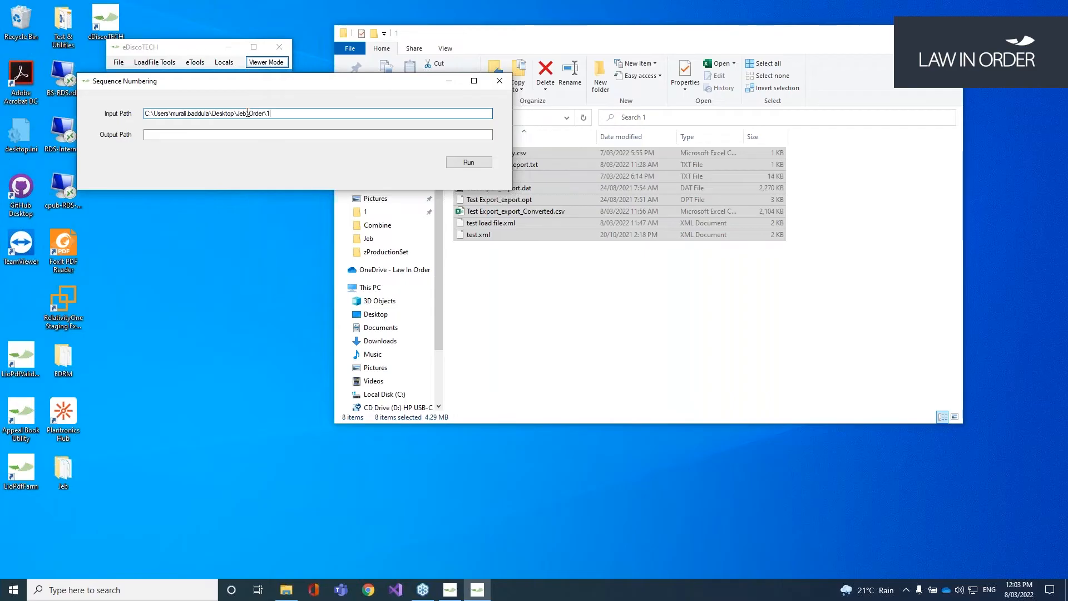
key("Tab")
key("ctrl+v")
key("BackSpace")
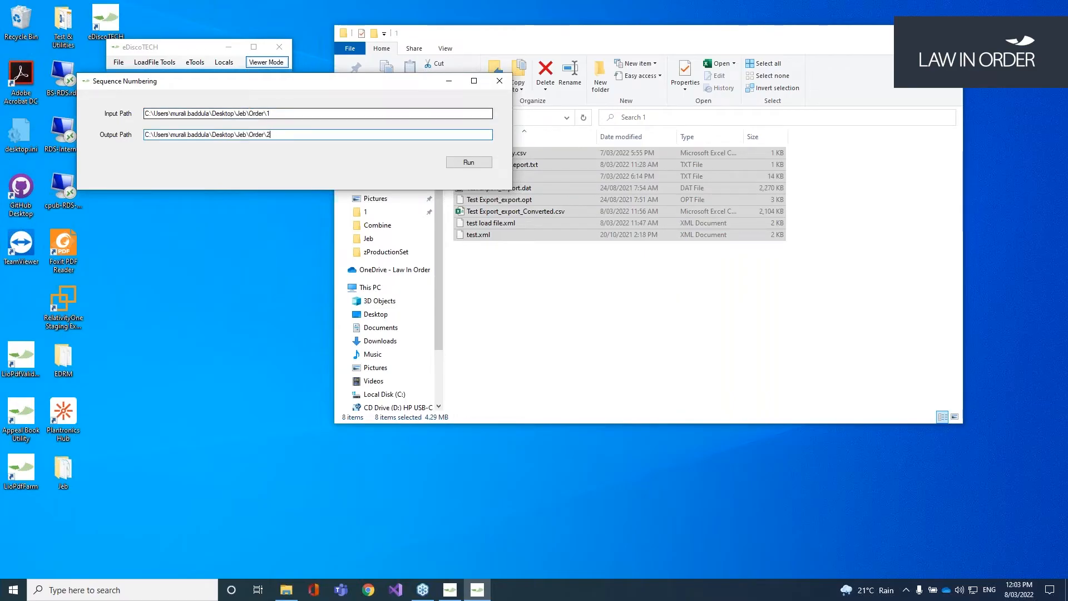
Step: Create a new folder named 2 inside Order
left_click(594, 298)
key("alt+Up")
left_click(601, 75)
type("2")
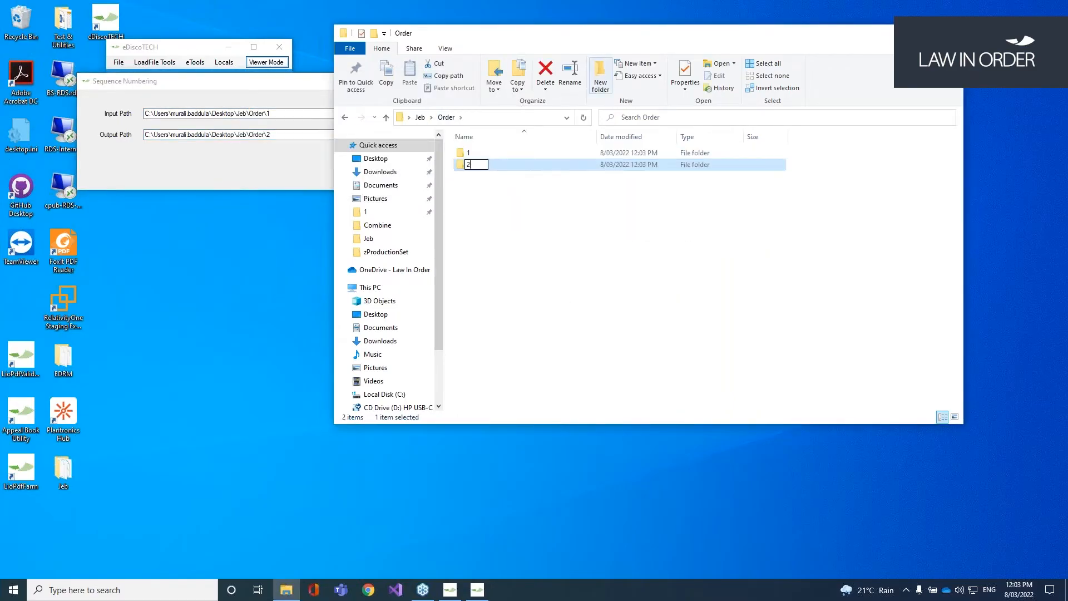
left_click(591, 270)
Step: Run sequence numbering from Order\1 into Order\2 and open the numbered output
left_click(276, 162)
left_click(469, 162)
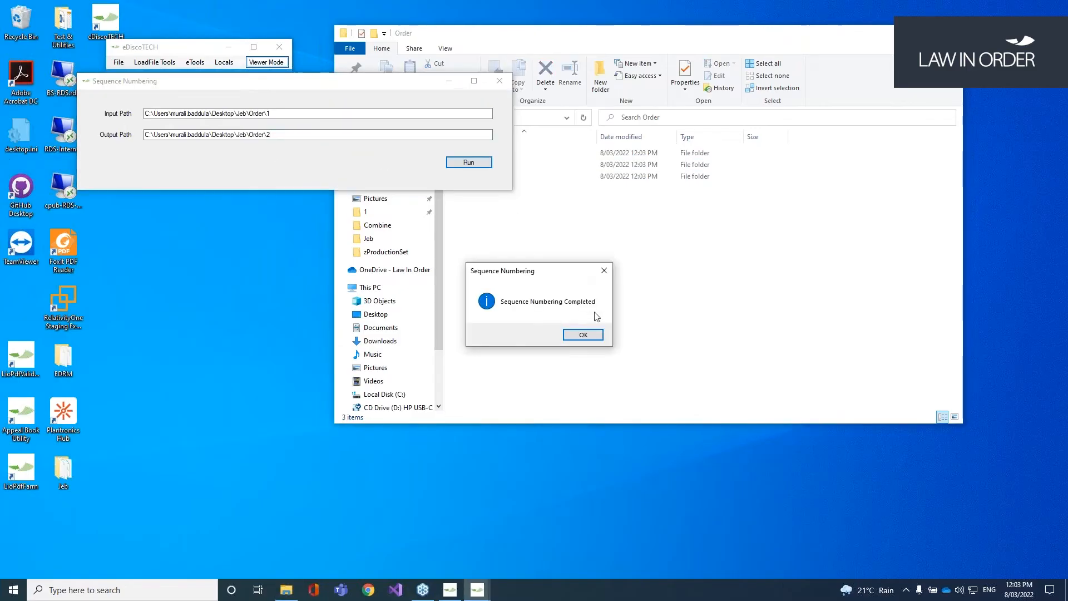
left_click(583, 335)
left_click(482, 172)
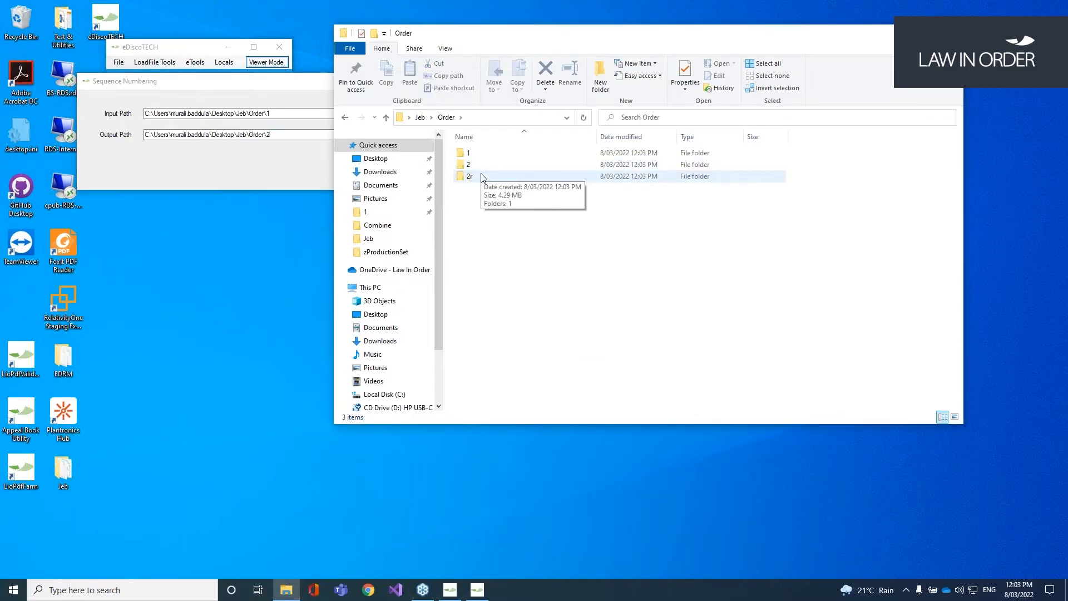
double_click(494, 153)
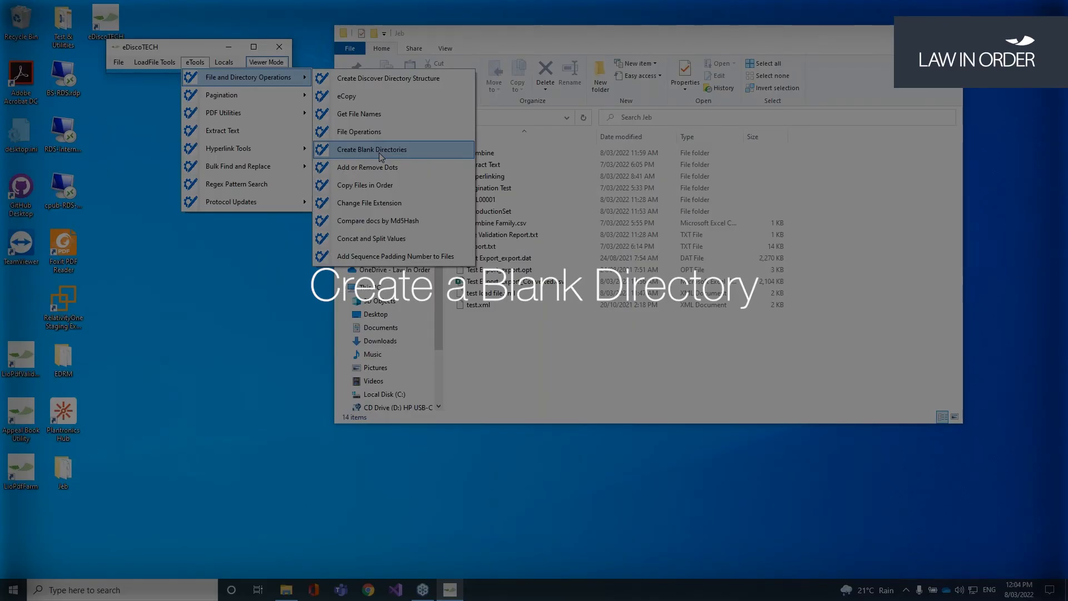
Step: Open Create Blank Directories, toggle Based on Text file, and try the evidence ID and Level 3 fields
left_click(382, 155)
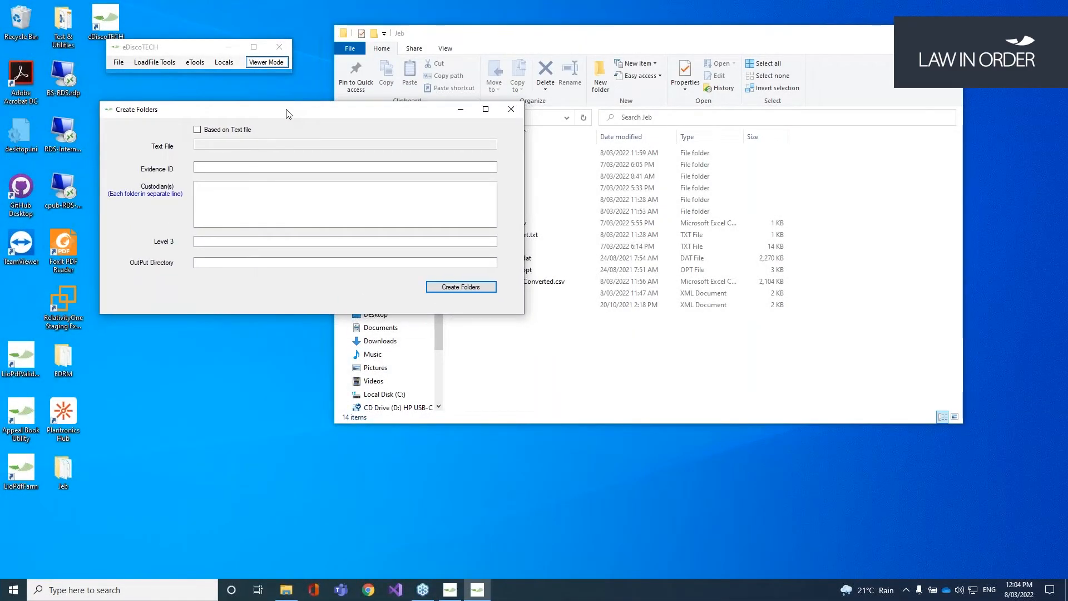
left_click(225, 131)
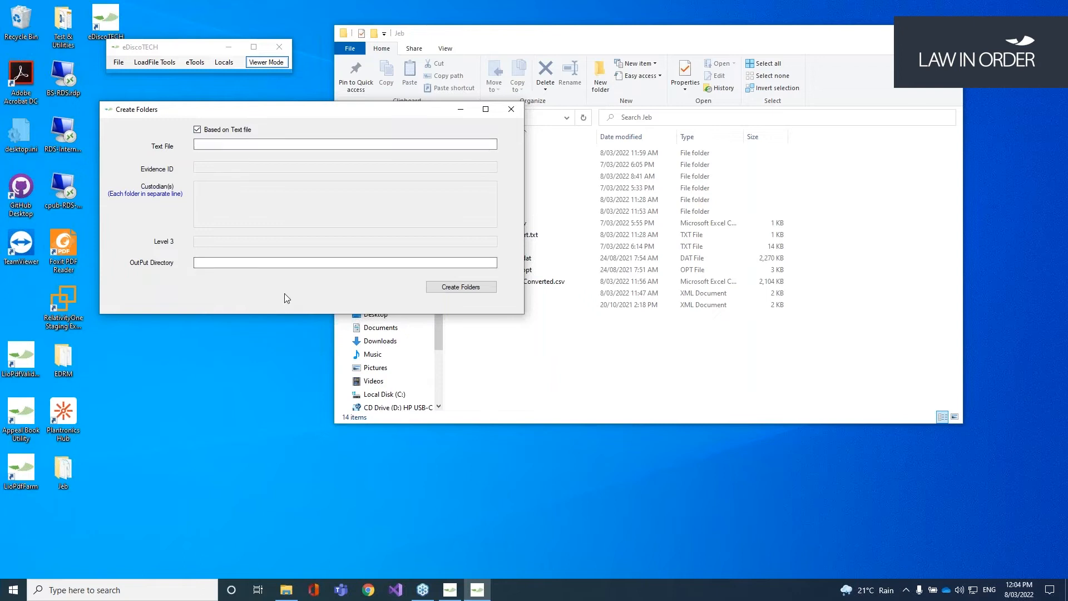
left_click(224, 131)
left_click(219, 168)
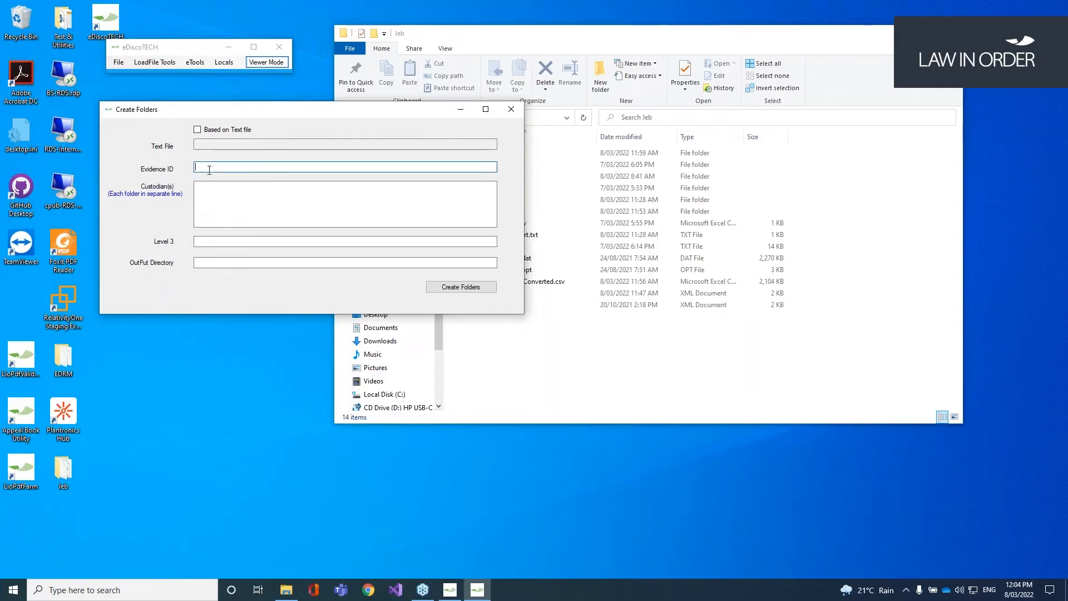
left_click(221, 242)
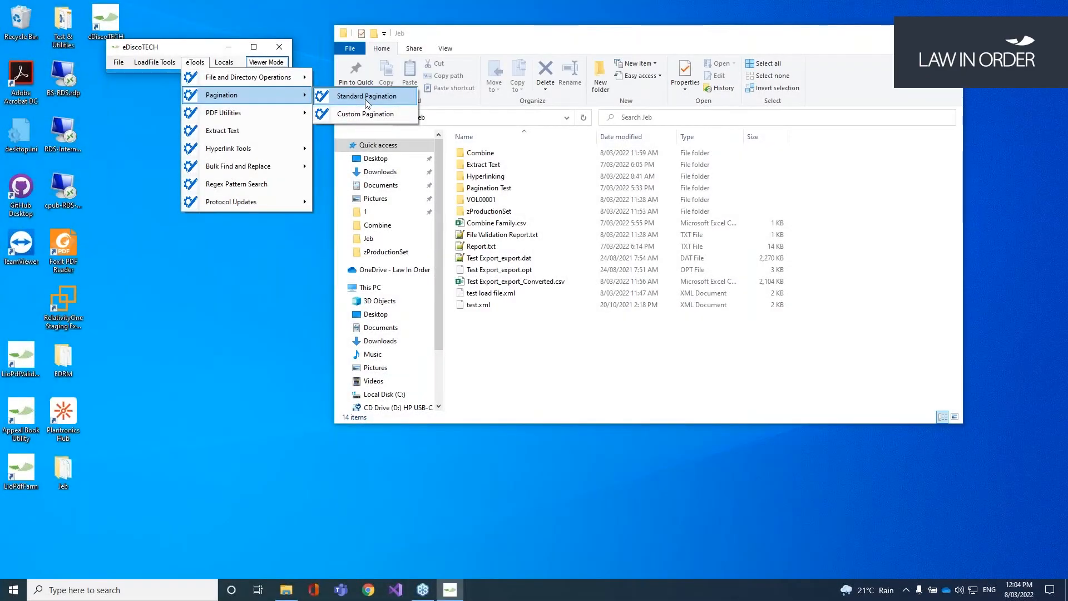
Step: Open Standard Pagination beside the file window and open the Pagination Test folder
left_click(365, 99)
left_click_drag(294, 113, 277, 138)
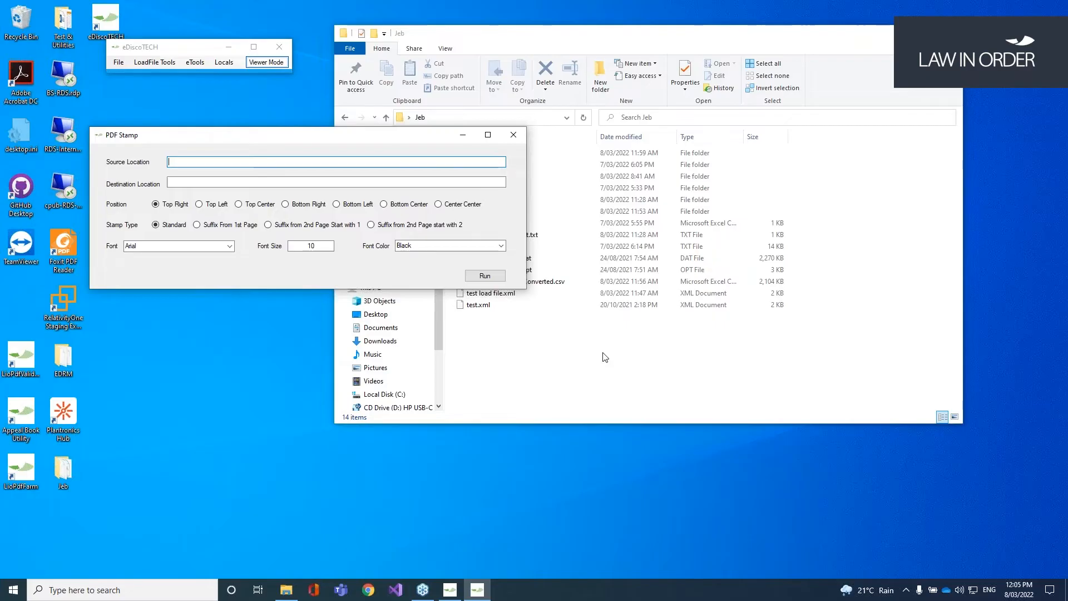
left_click(614, 363)
left_click_drag(660, 31, 714, 23)
left_click(303, 138)
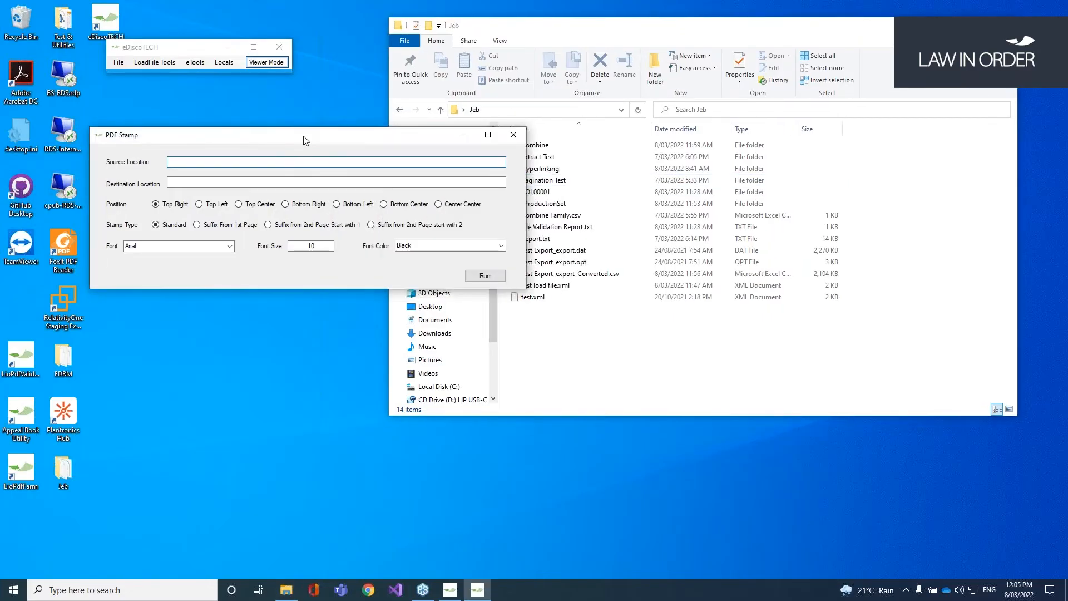
left_click(615, 332)
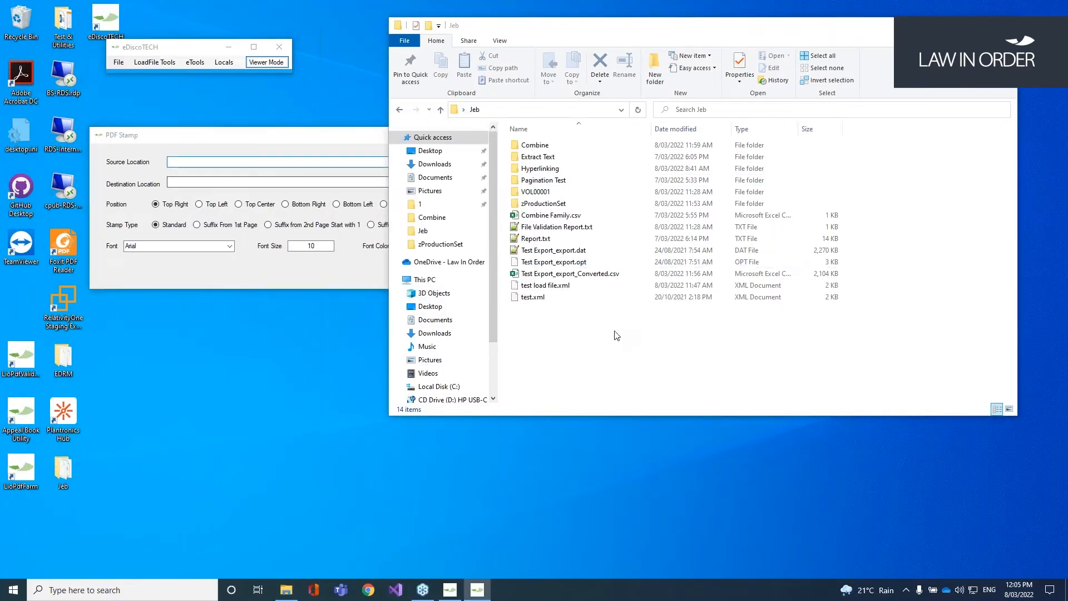
double_click(568, 180)
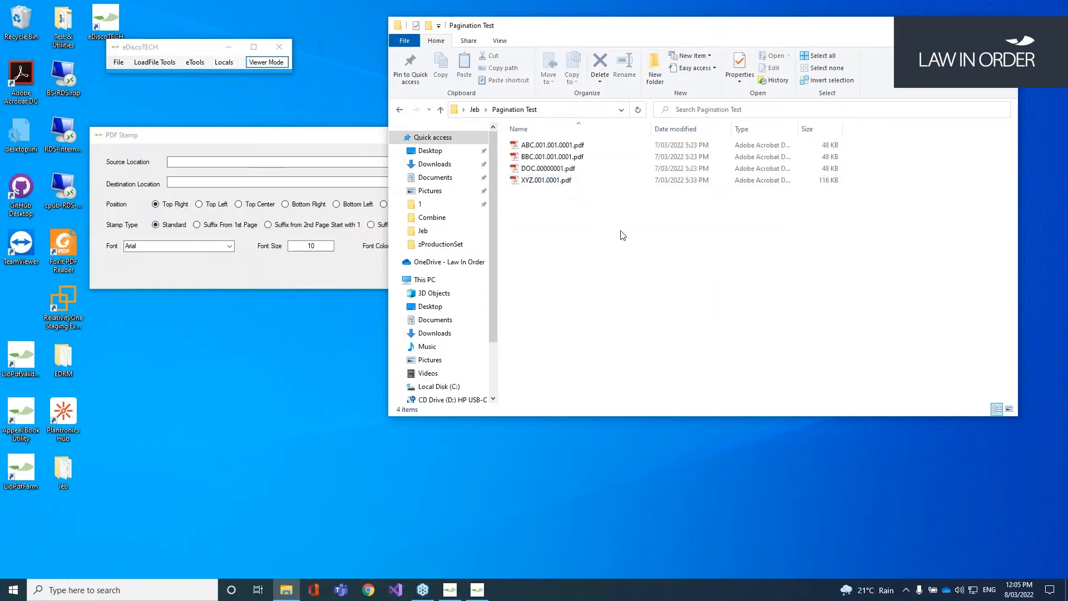
Step: Use the Pagination Test path for source and destination and run the PDF stamping
left_click(569, 110)
left_click(186, 161)
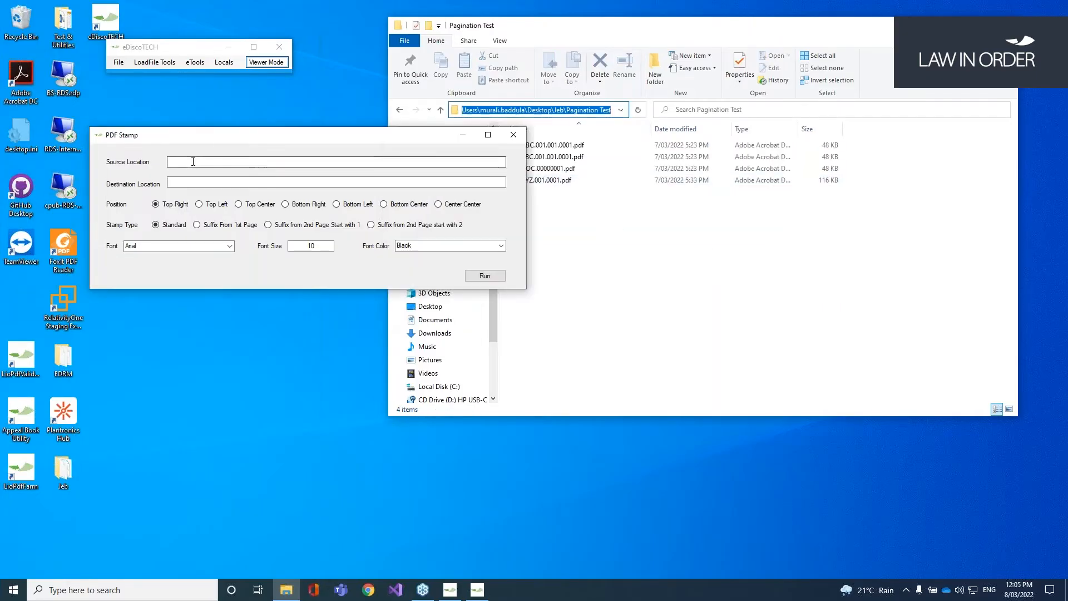
type("C:\\Users\\murali.baddula\\Desktop\\Jeb\\Pagination Test")
key("Tab")
type("C:\\Users\\murali.baddula\\Desktop\\Jeb\\Pagination Test")
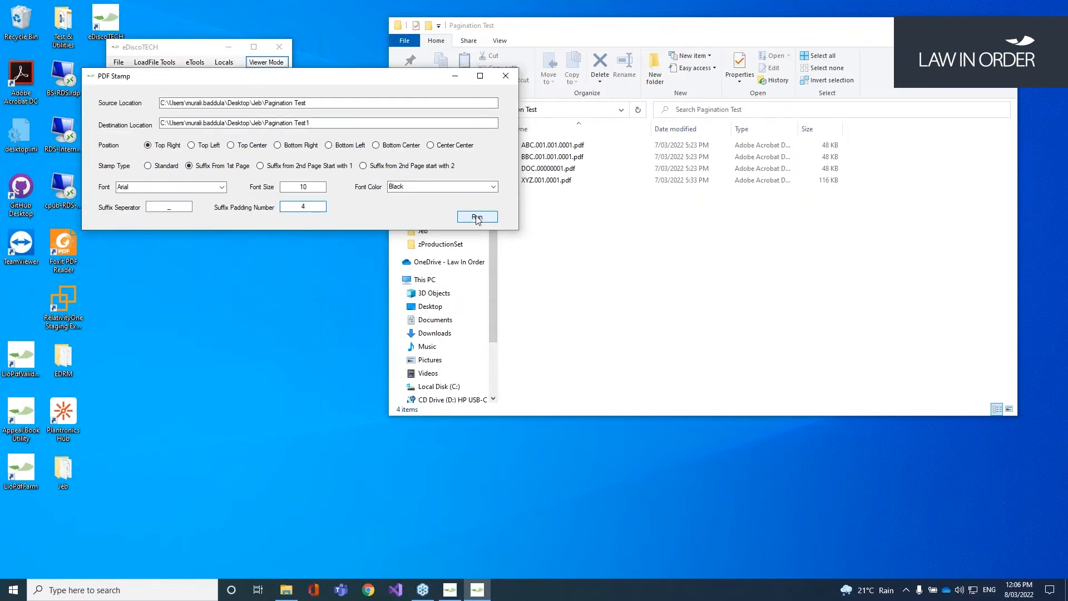
left_click(477, 217)
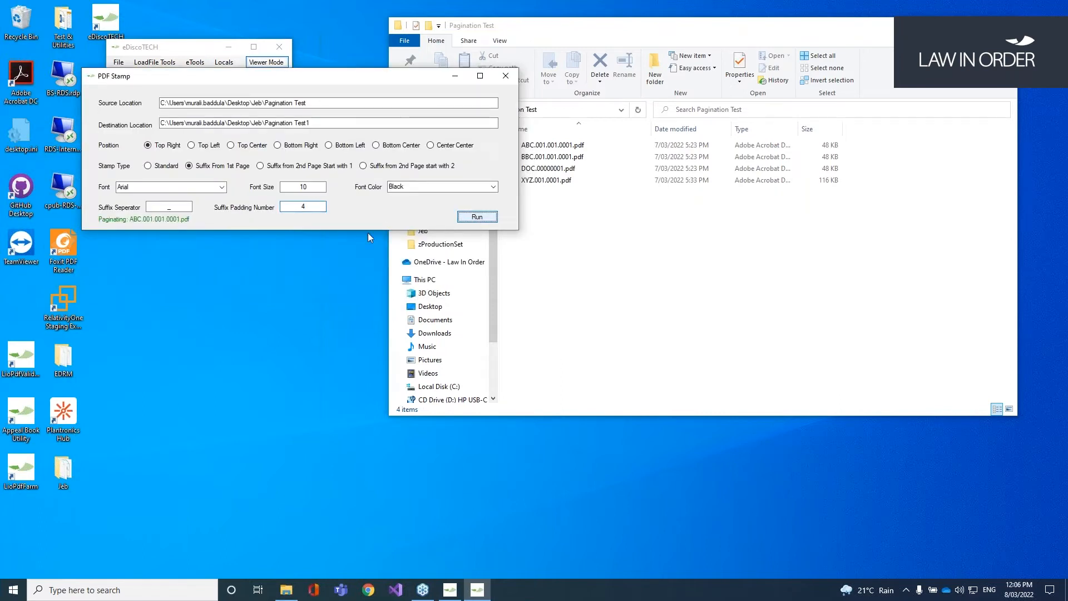
left_click(569, 335)
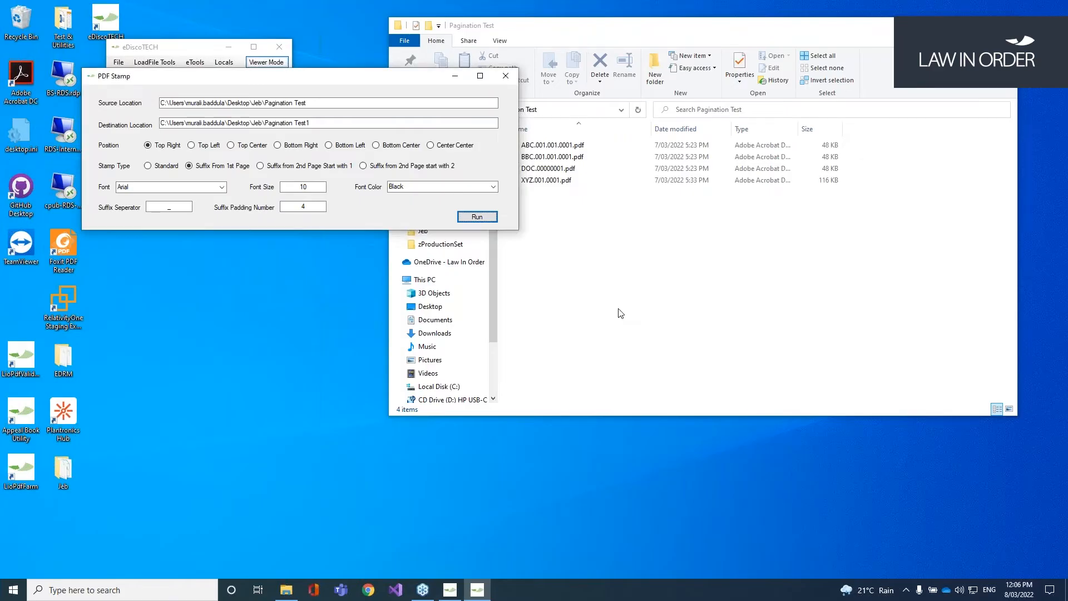
Step: Check Pagination Test1's stamped ABC.001.001.0001.pdf, XYZ.001.0001.pdf and Error logfile.csv
left_click(620, 312)
left_click(475, 109)
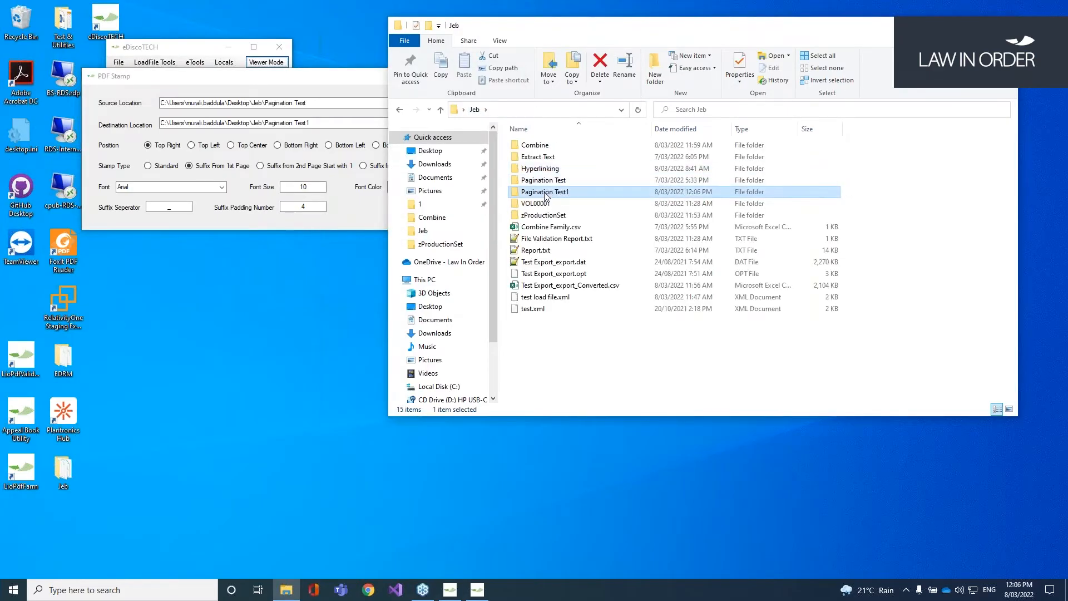
double_click(543, 191)
double_click(566, 145)
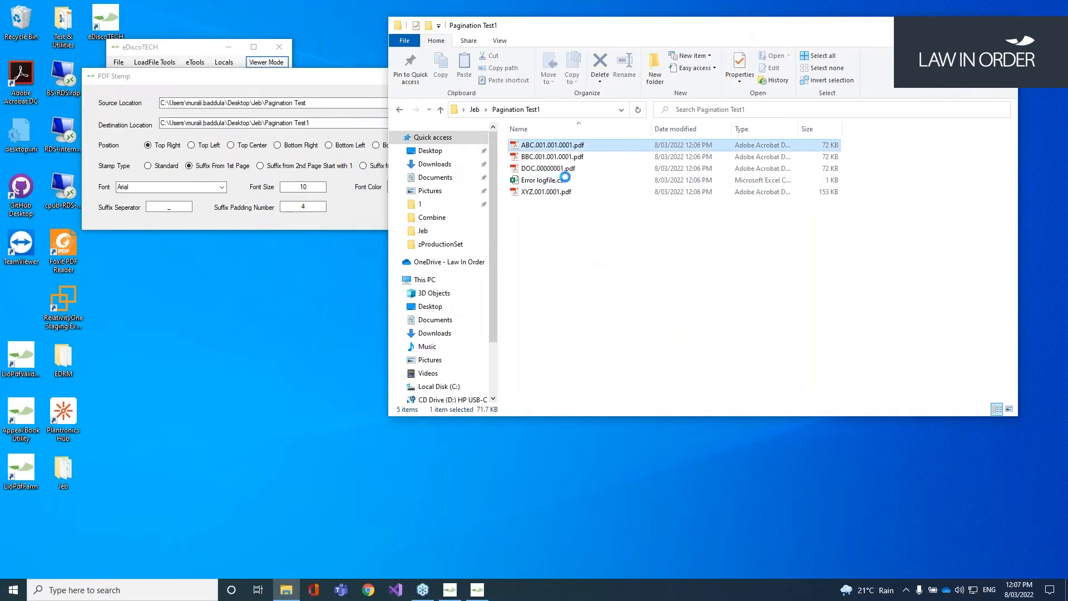
left_click(579, 180)
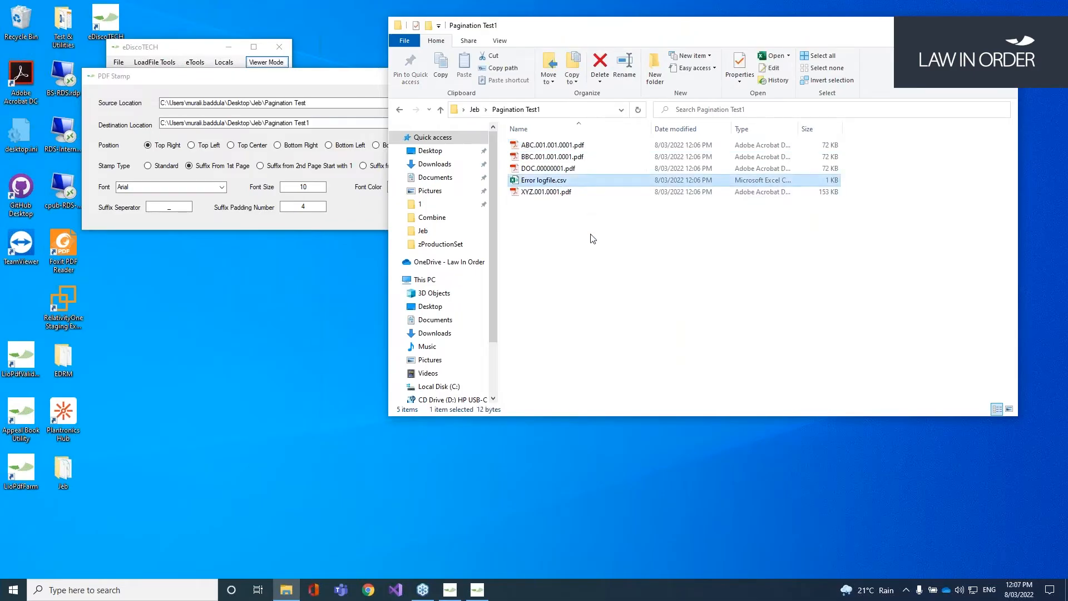
double_click(573, 193)
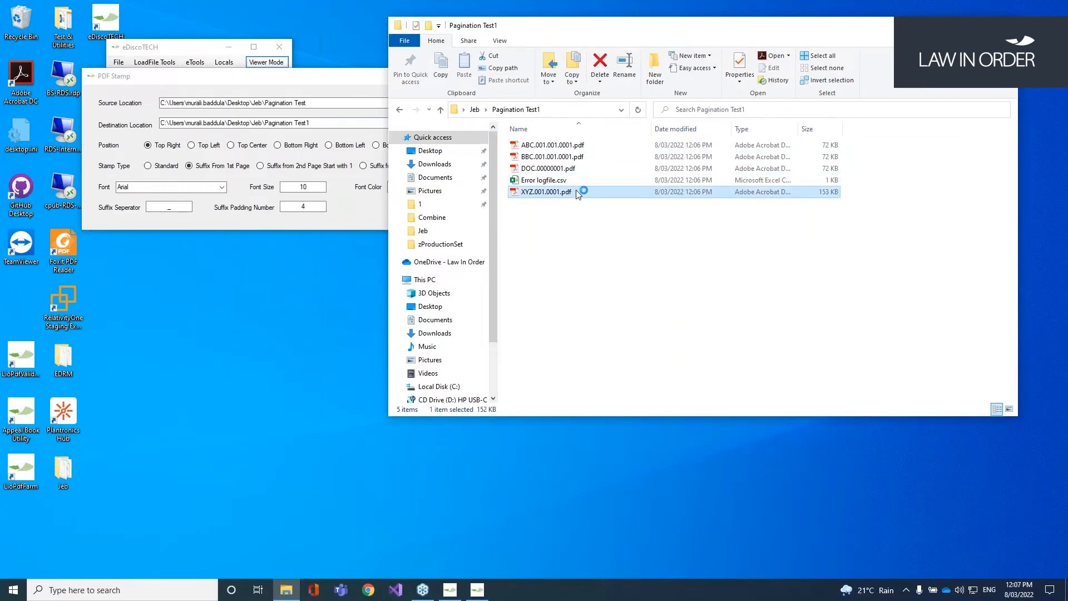
left_click_drag(825, 63, 894, 64)
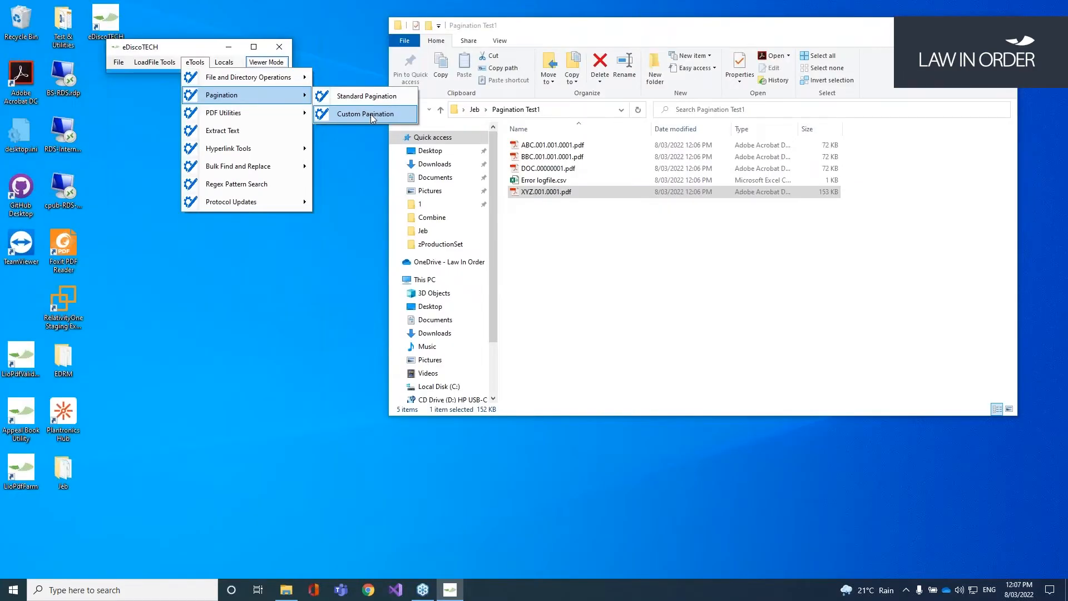
Step: Open Custom Stamping, move its form down-right, and click into the source folder field
left_click(370, 115)
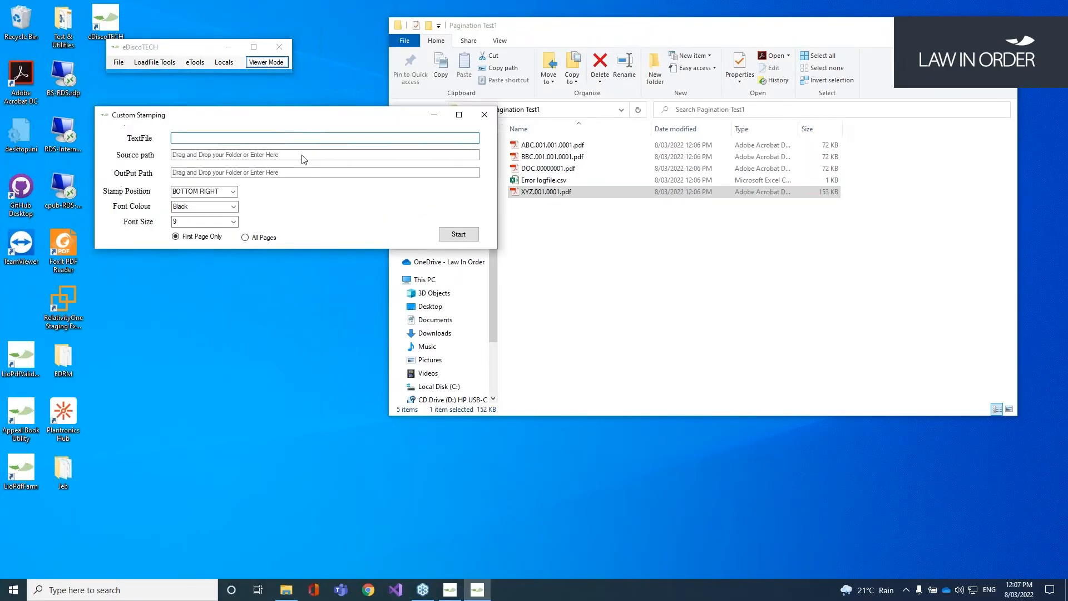
left_click_drag(286, 118, 317, 183)
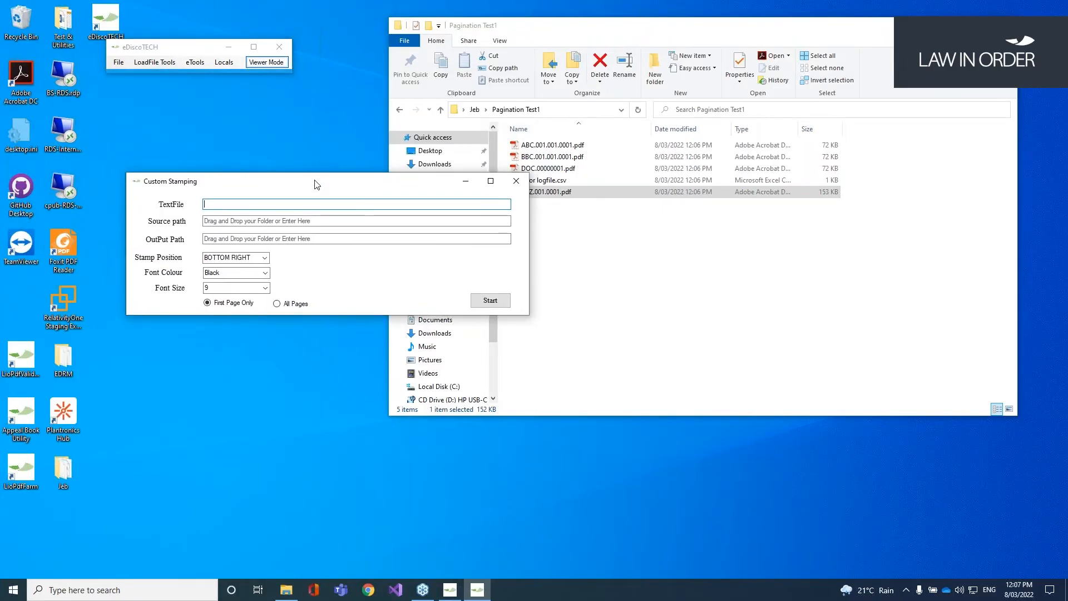
left_click(228, 221)
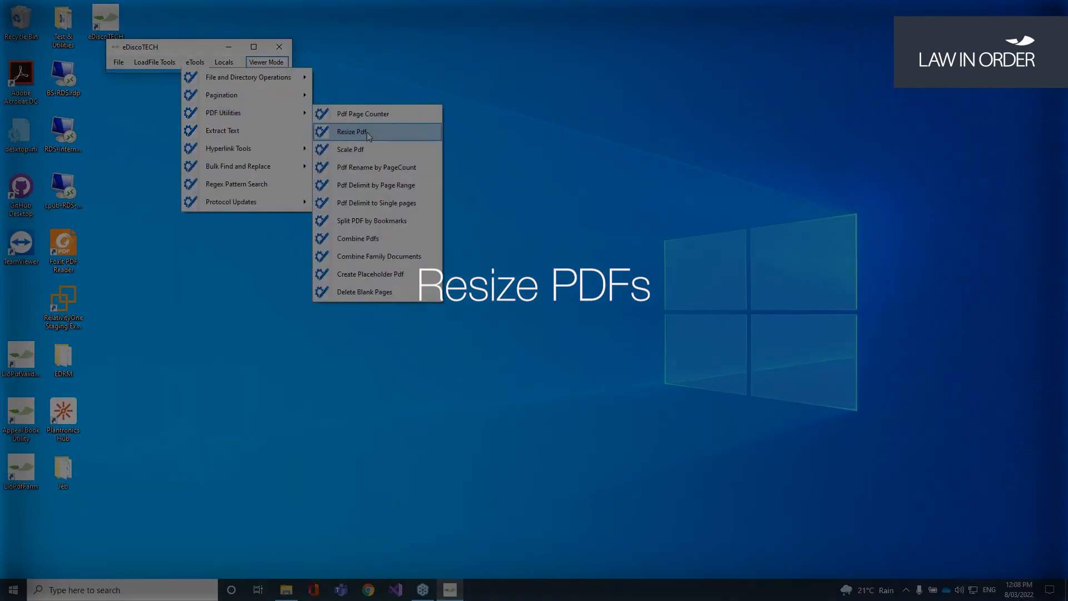
Step: Open Resize PDF, locate Pagination Test1 in Jeb, and look at the paper sizes
left_click(368, 132)
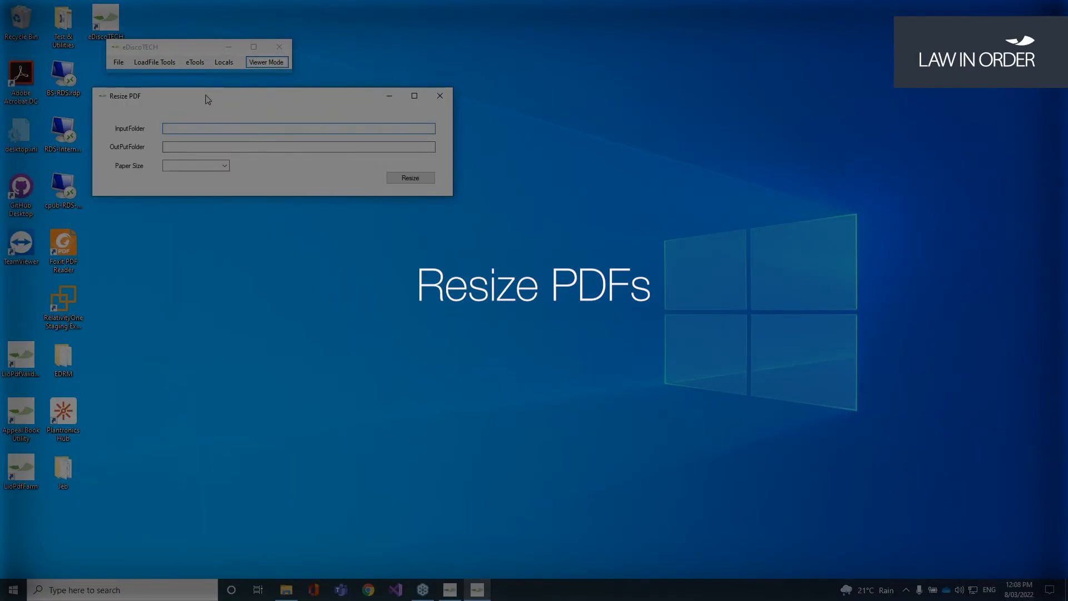
left_click_drag(206, 95, 326, 113)
left_click(286, 590)
left_click(476, 112)
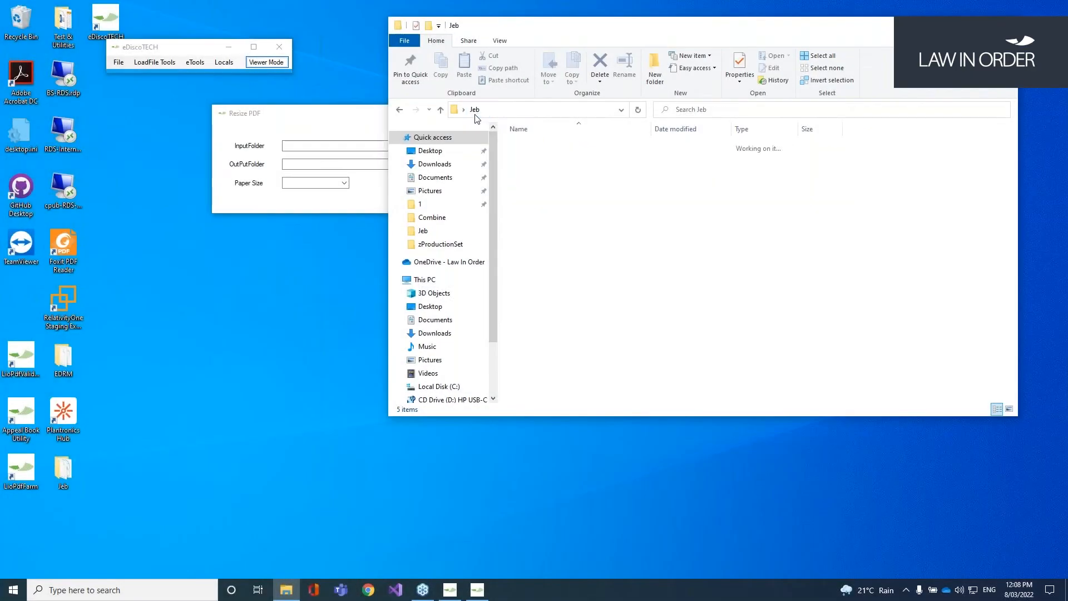
left_click(583, 191)
left_click(313, 118)
left_click_drag(313, 118, 242, 134)
left_click(285, 192)
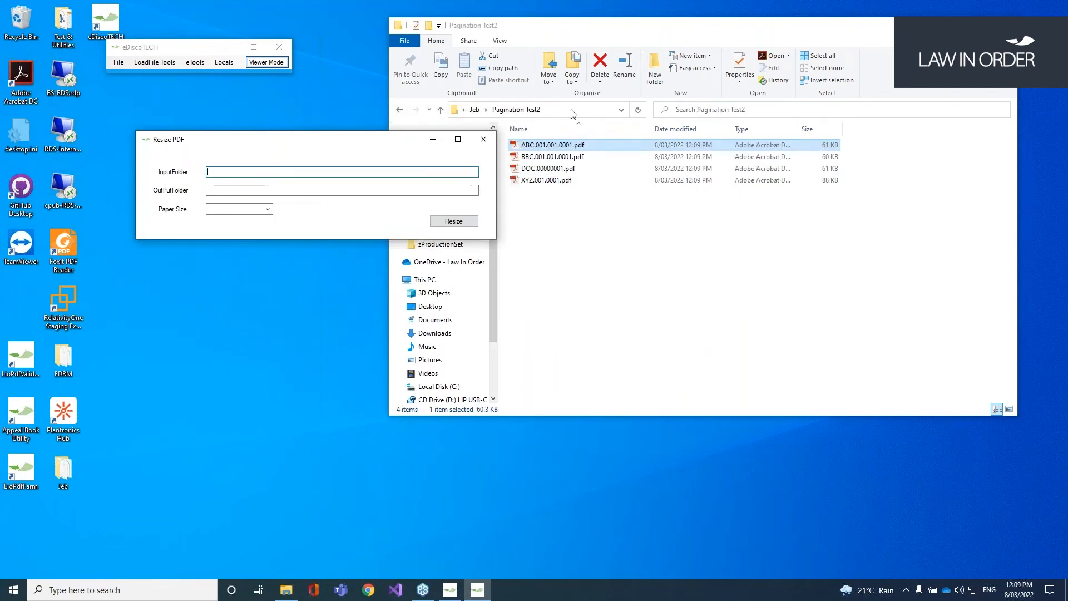
Step: Set InputFolder to Pagination Test1 and OutPutFolder to Pagination Test2
left_click(393, 138)
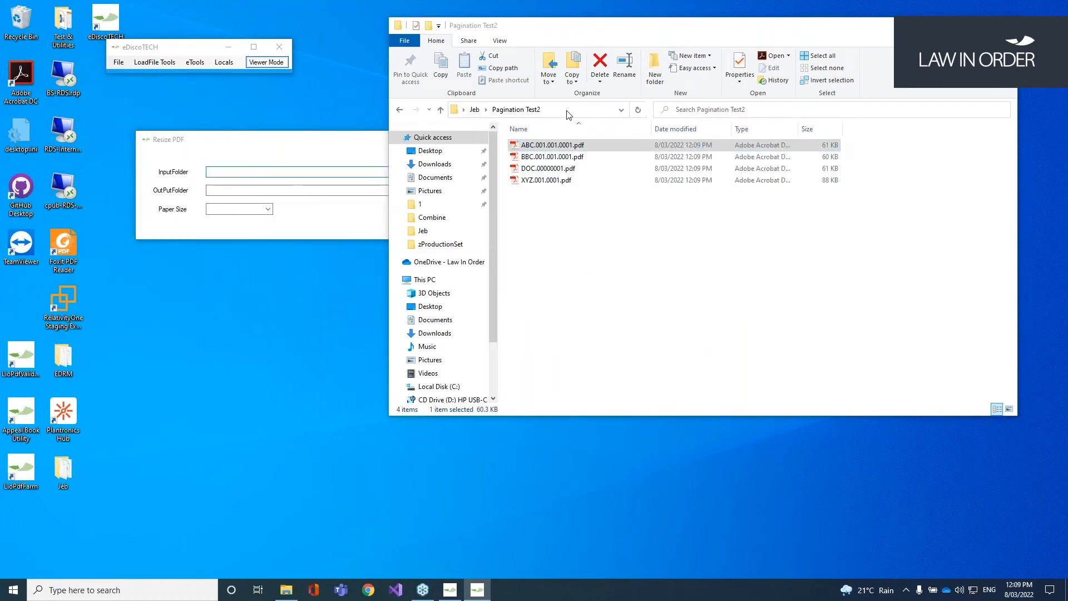
left_click(605, 220)
left_click(475, 110)
left_click(568, 193)
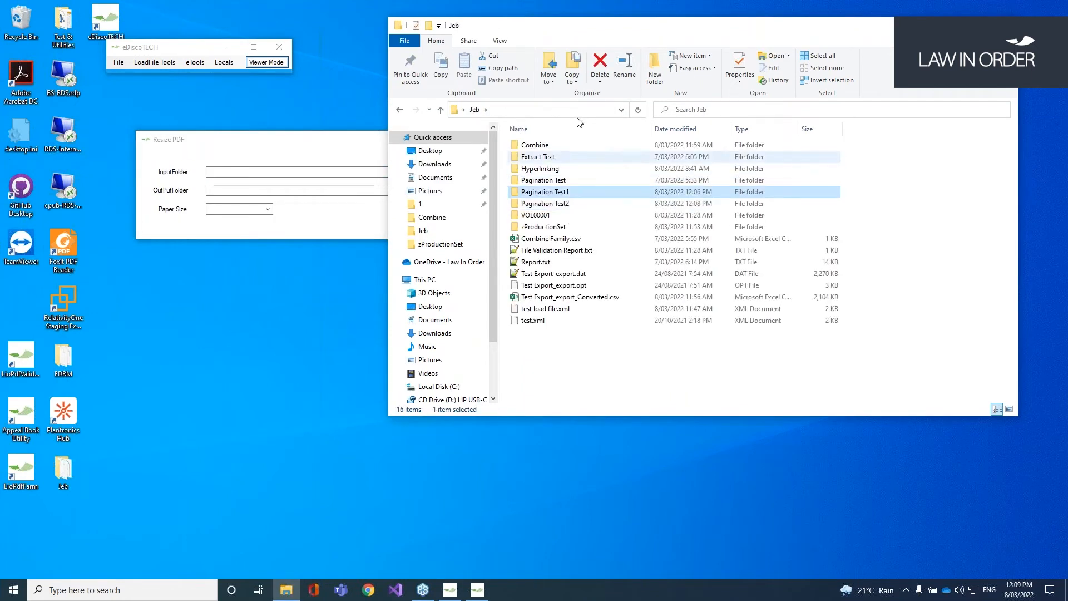
left_click(579, 110)
key("ctrl+c")
left_click(242, 171)
key("ctrl+v")
key("Tab")
key("ctrl+v")
key("BackSpace")
type("2")
Step: Choose A3 paper size and run the resize to completion
left_click(268, 210)
left_click(267, 232)
left_click(431, 222)
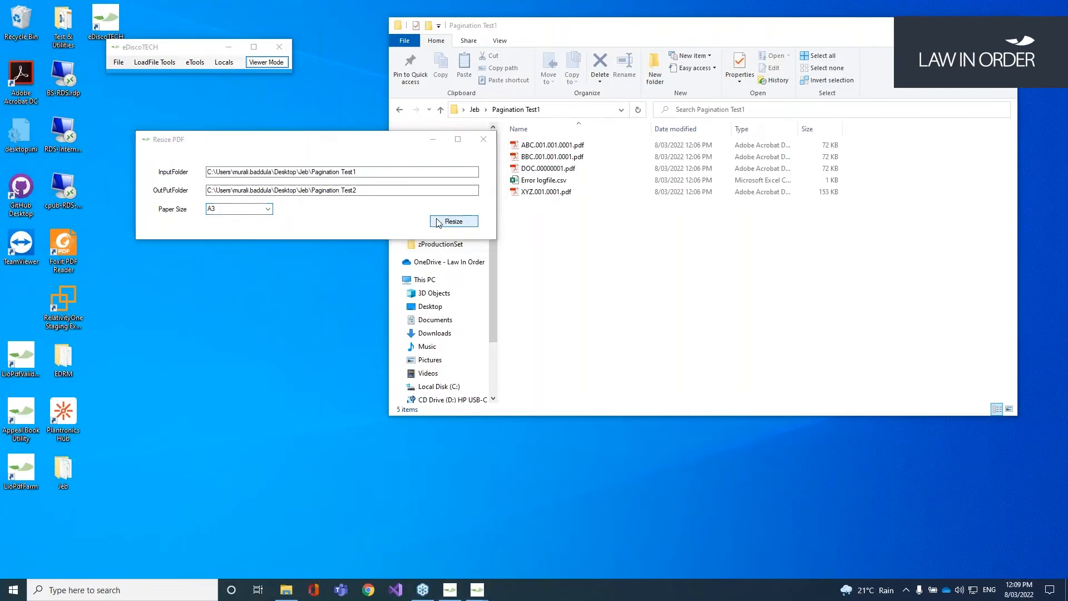
left_click(578, 338)
Step: Open ABC.001.001.0001.pdf from Pagination Test2 to confirm its A3 size
left_click(475, 110)
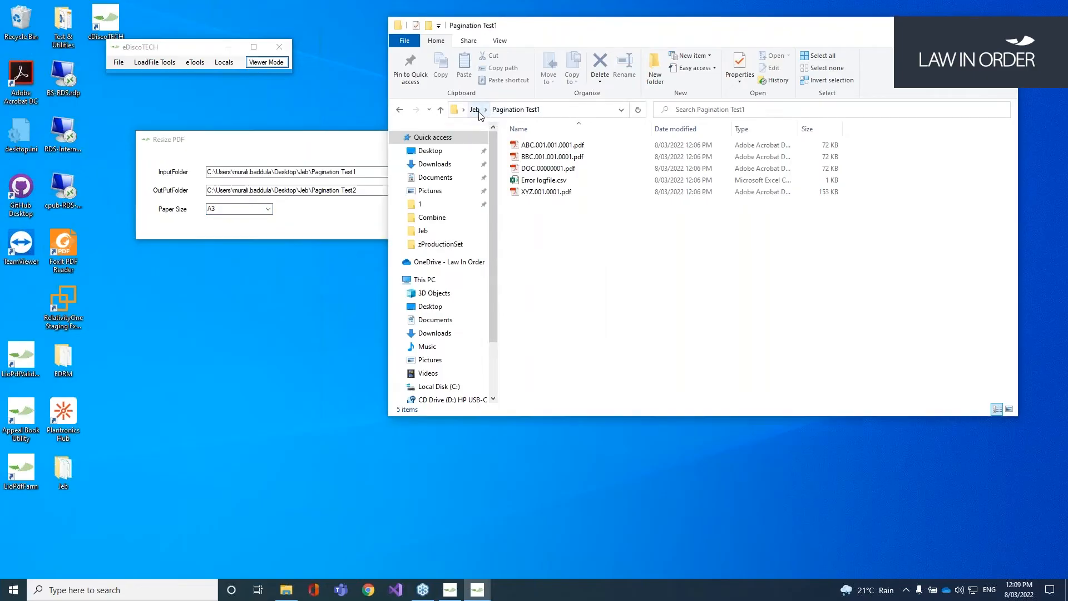
double_click(564, 210)
double_click(576, 144)
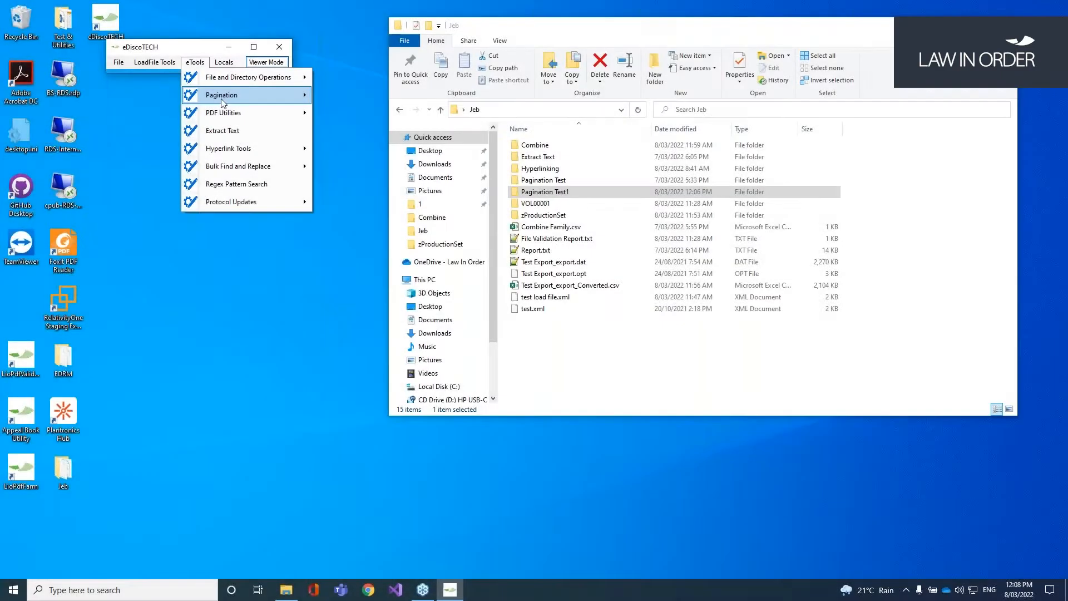
mouse_move(250, 113)
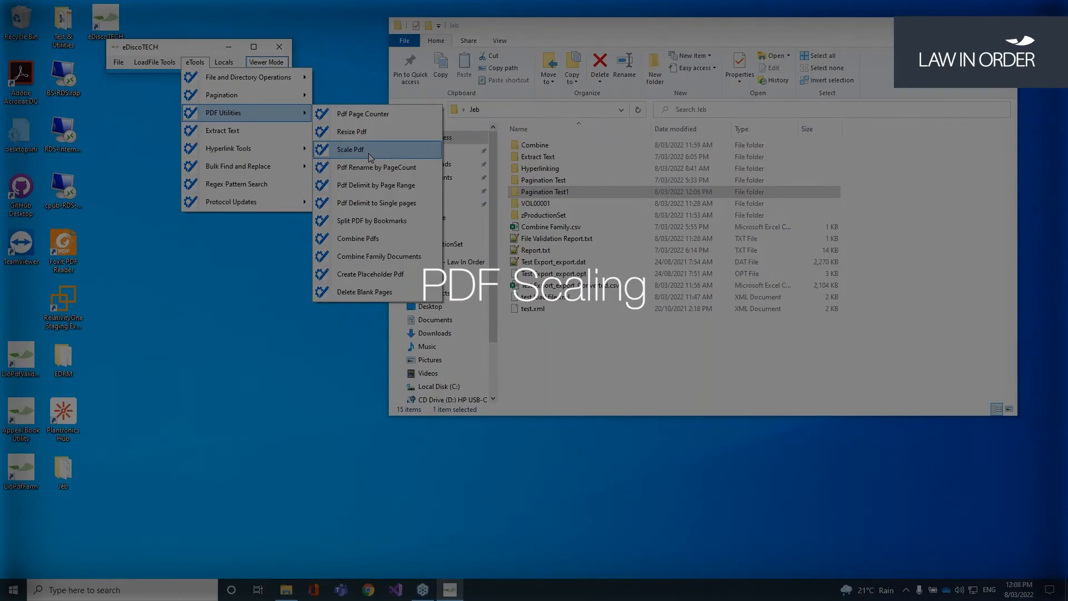
Step: Open Scale Pdf and fill the input and output folders from Pagination Test1's path
left_click(369, 150)
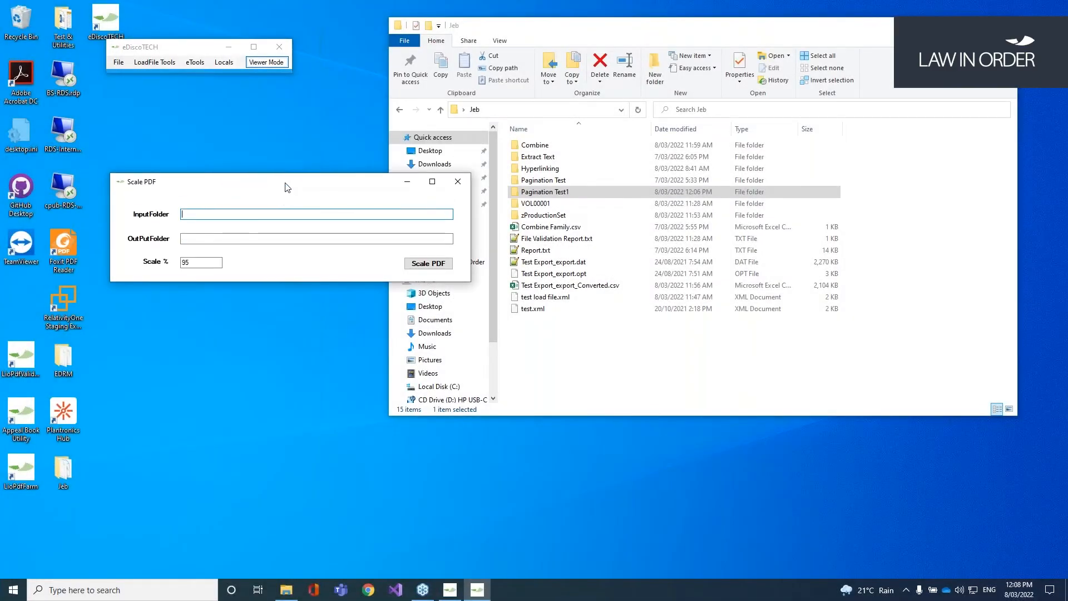
left_click(600, 357)
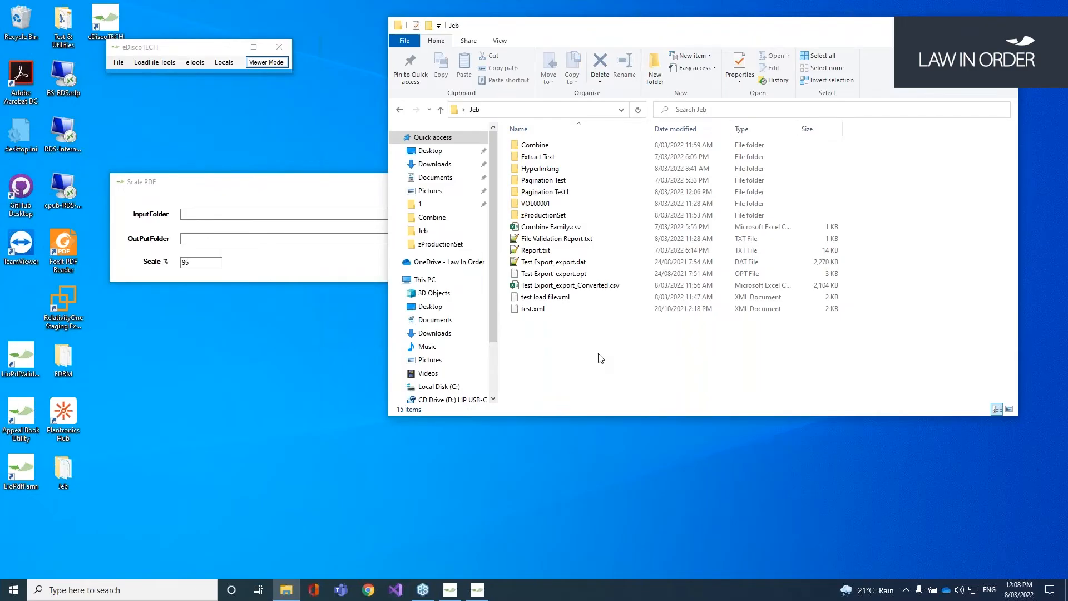
double_click(584, 192)
left_click(582, 180)
left_click(568, 109)
key("ctrl+c")
left_click(228, 212)
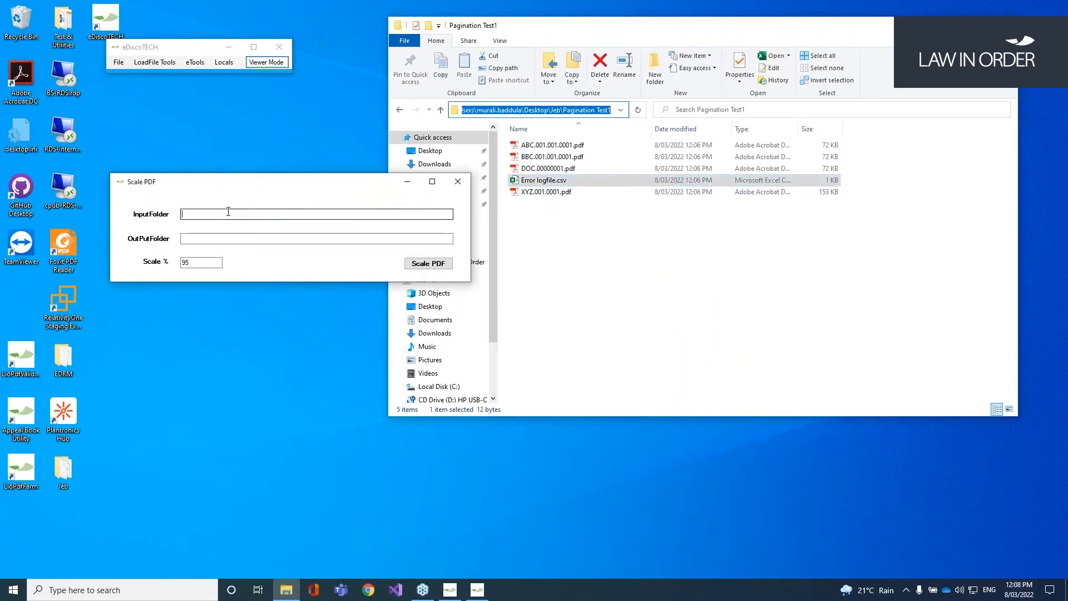
key("ctrl+v")
key("Tab")
key("ctrl+v")
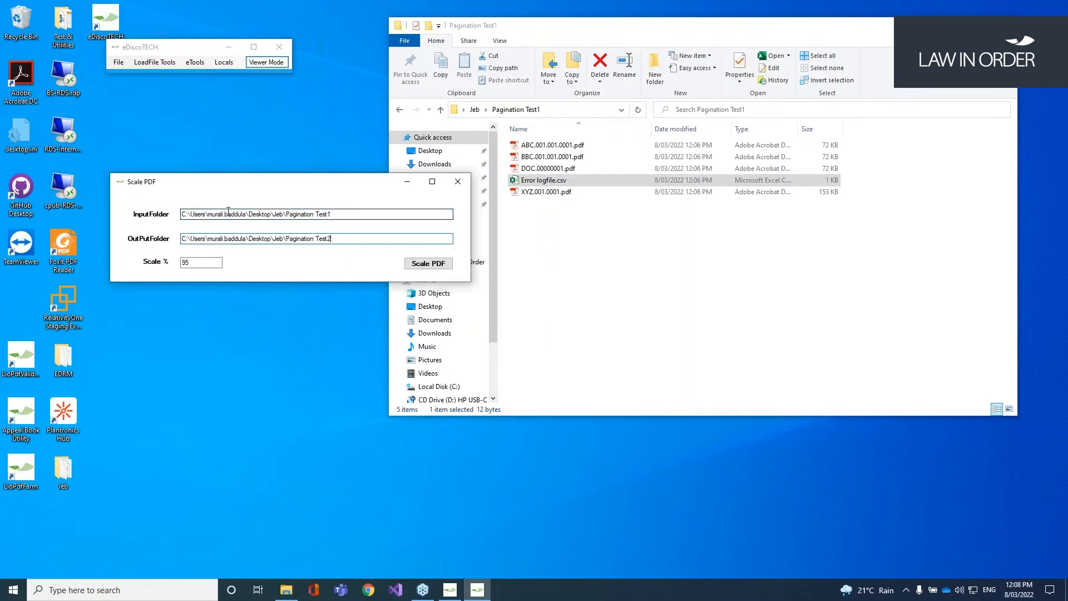
key("Tab")
Step: Scale the PDFs at 95% and check ABC.001.001.0001.pdf in Pagination Test2
left_click(432, 264)
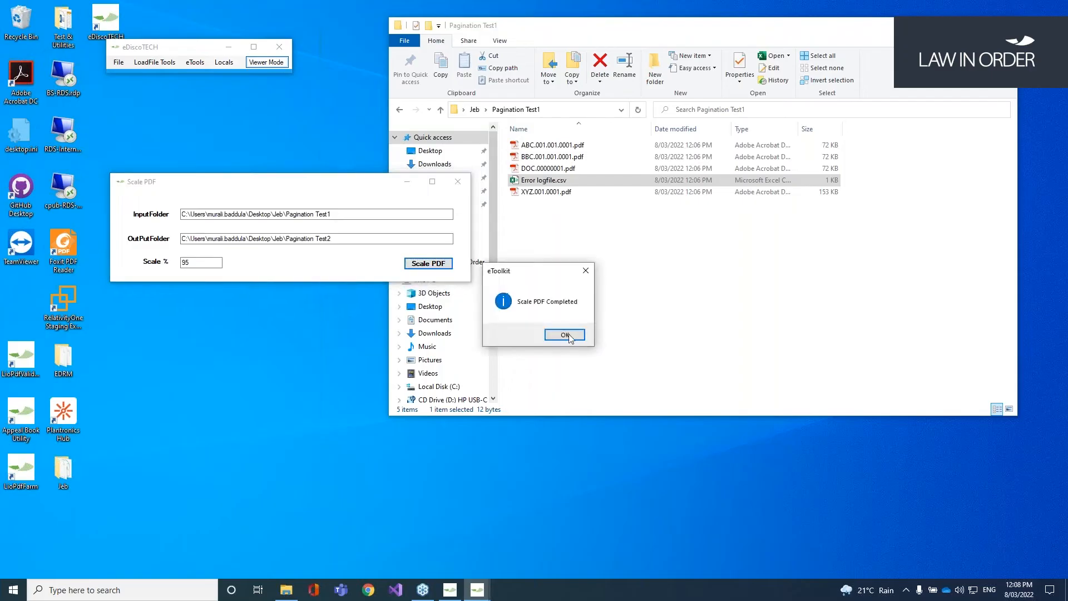
left_click(598, 304)
left_click(440, 110)
left_click(564, 204)
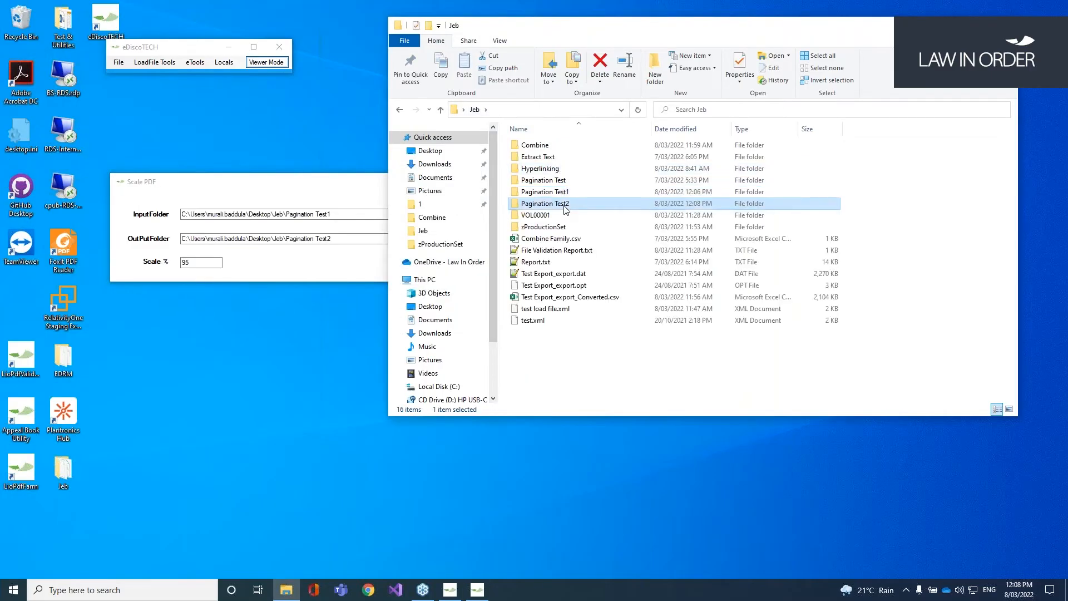
double_click(567, 205)
left_click(593, 148)
double_click(592, 146)
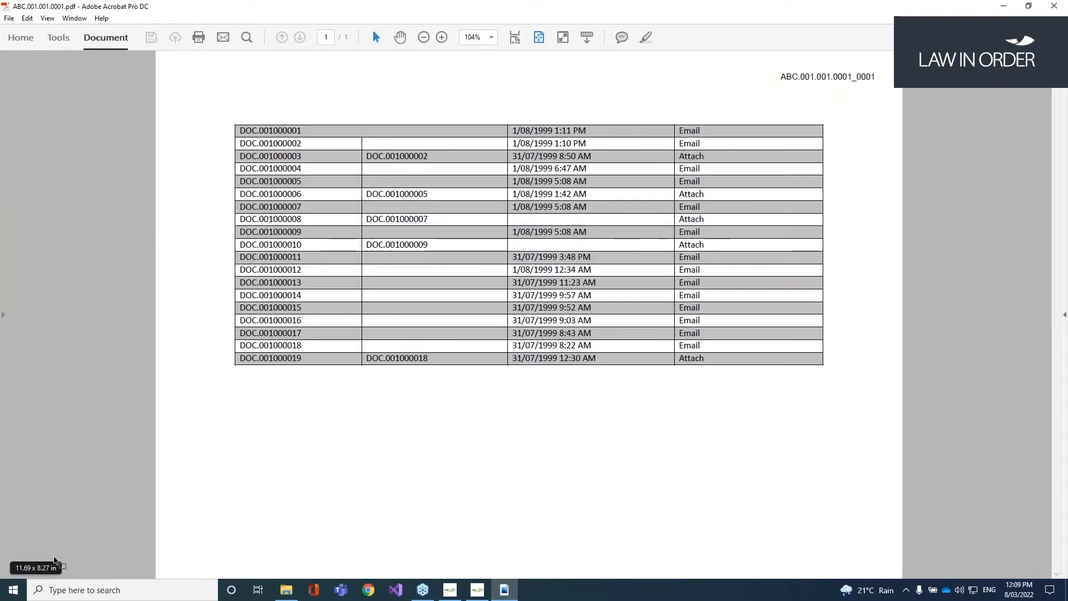
left_click(1054, 5)
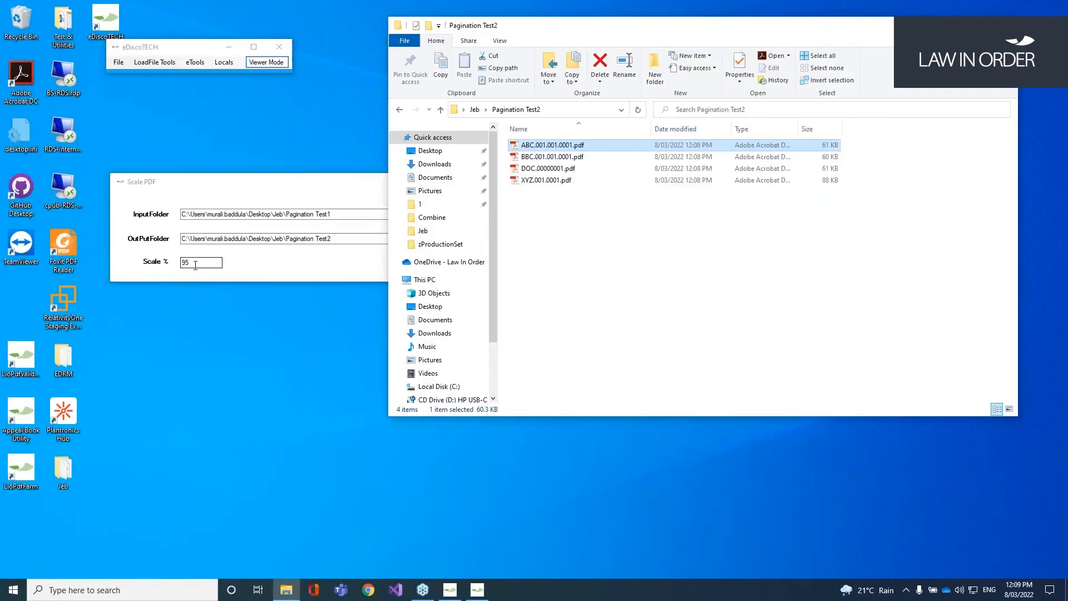
Step: Rerun the scaling at 50% and reopen ABC.001.001.0001.pdf to check the result
left_click(160, 261)
key("BackSpace")
key("BackSpace")
type("50")
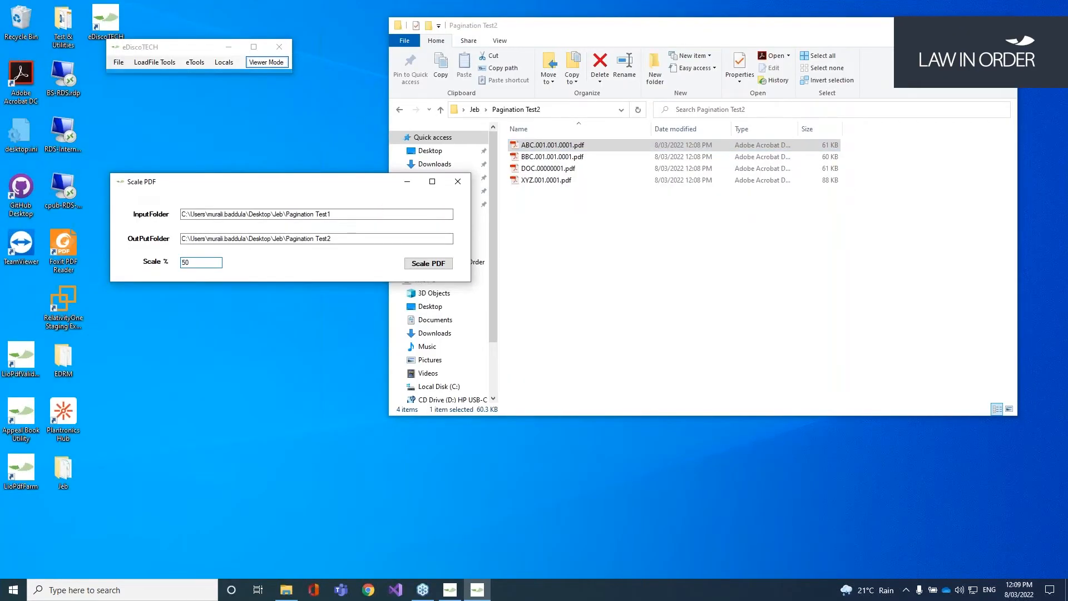
left_click(442, 266)
left_click(579, 335)
double_click(601, 144)
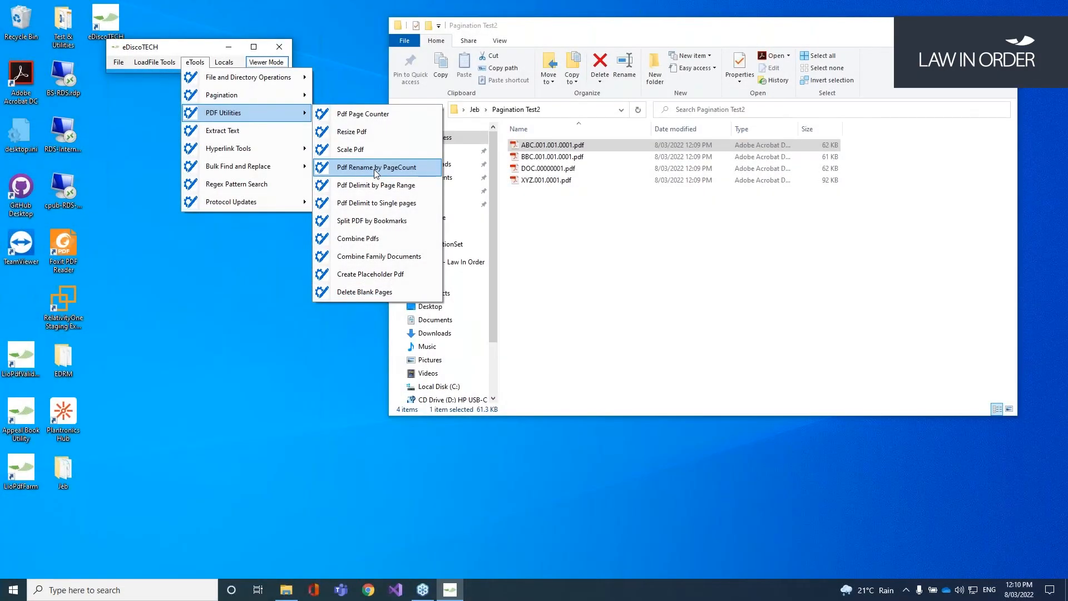
Step: With Pdf Rename by PageCount open, rename XYZ.001.0001.pdf to _XYZ.001.0001.pdf
left_click(376, 168)
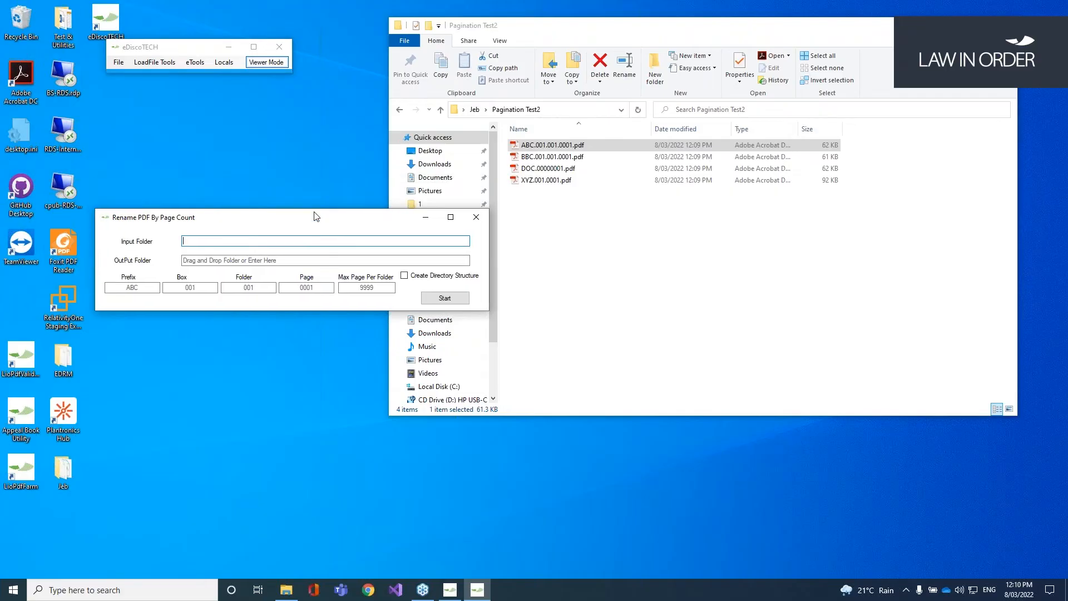
left_click_drag(315, 212, 318, 194)
left_click(601, 228)
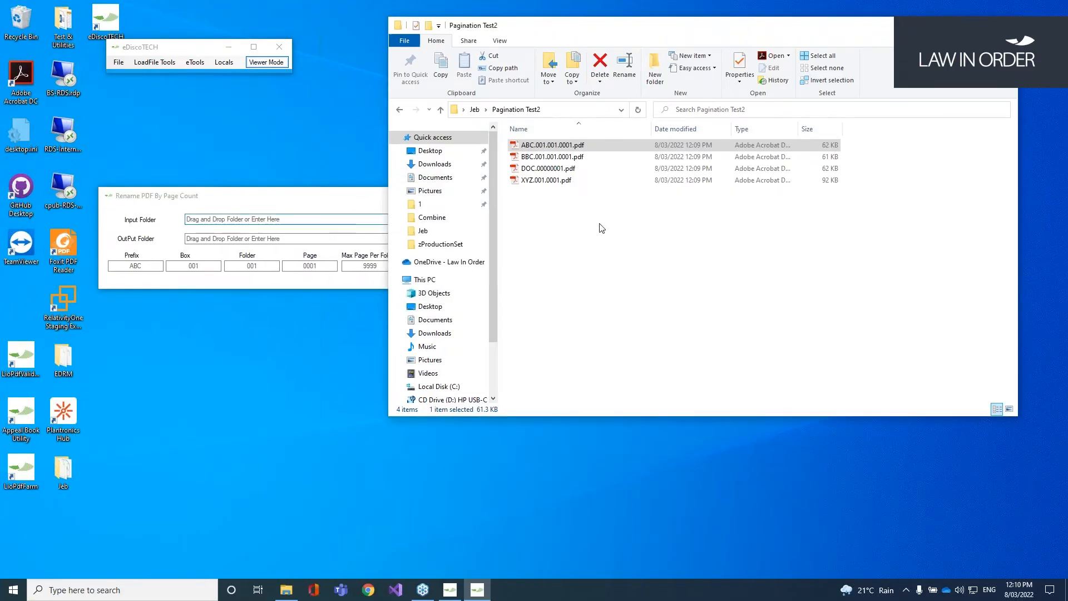
left_click(583, 181)
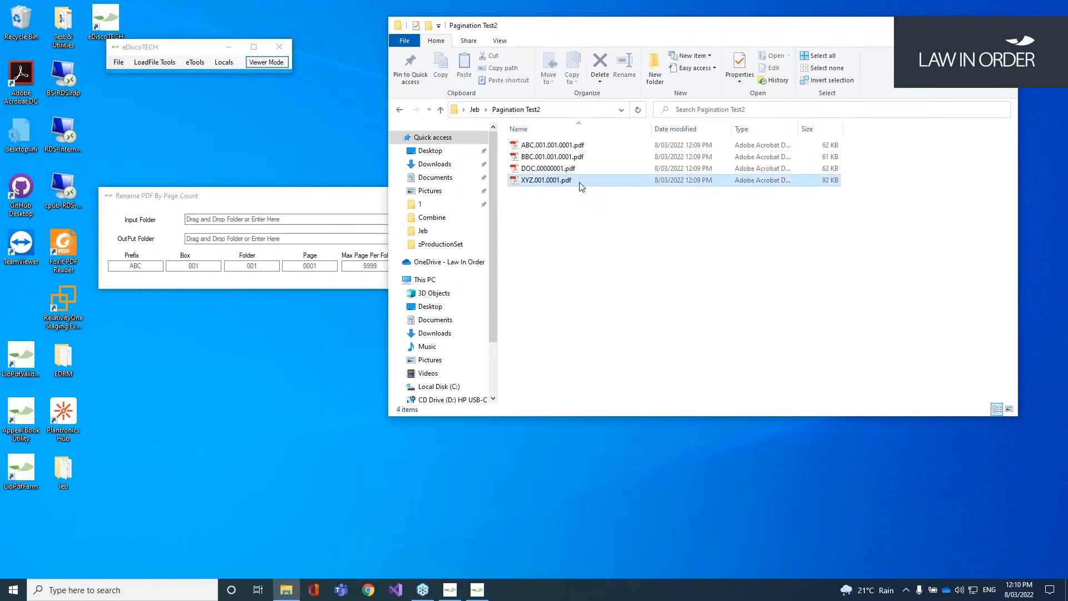
left_click(533, 184)
left_click(522, 182)
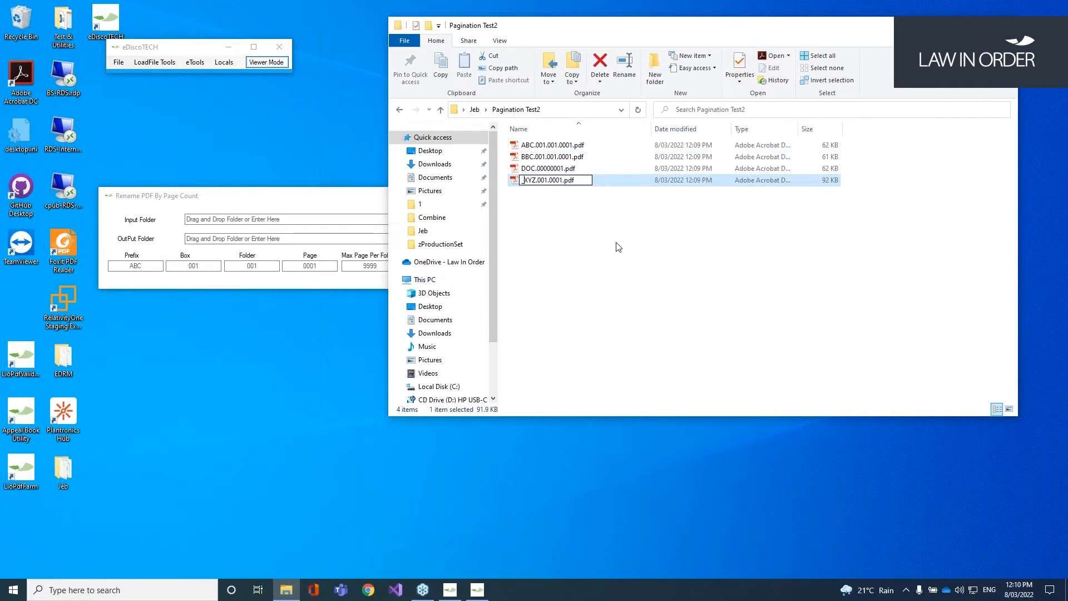
key("Return")
Step: Set the input folder to Pagination Test2 and the output folder to Pagination Test3
key("alt+d")
key("ctrl+c")
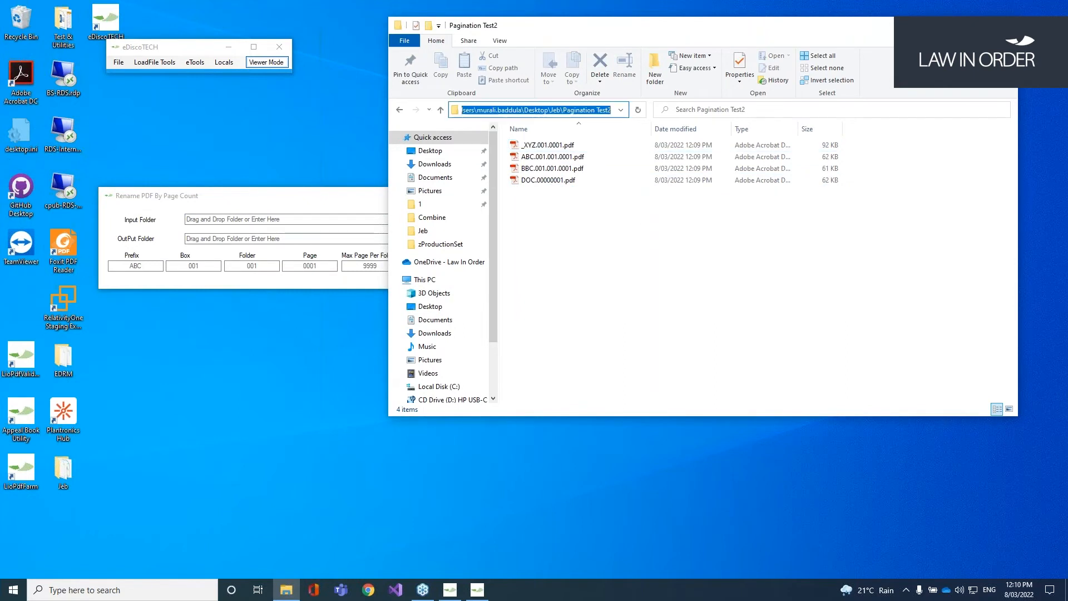
left_click(240, 219)
key("ctrl+v")
key("Tab")
key("ctrl+v")
key("BackSpace")
type("3")
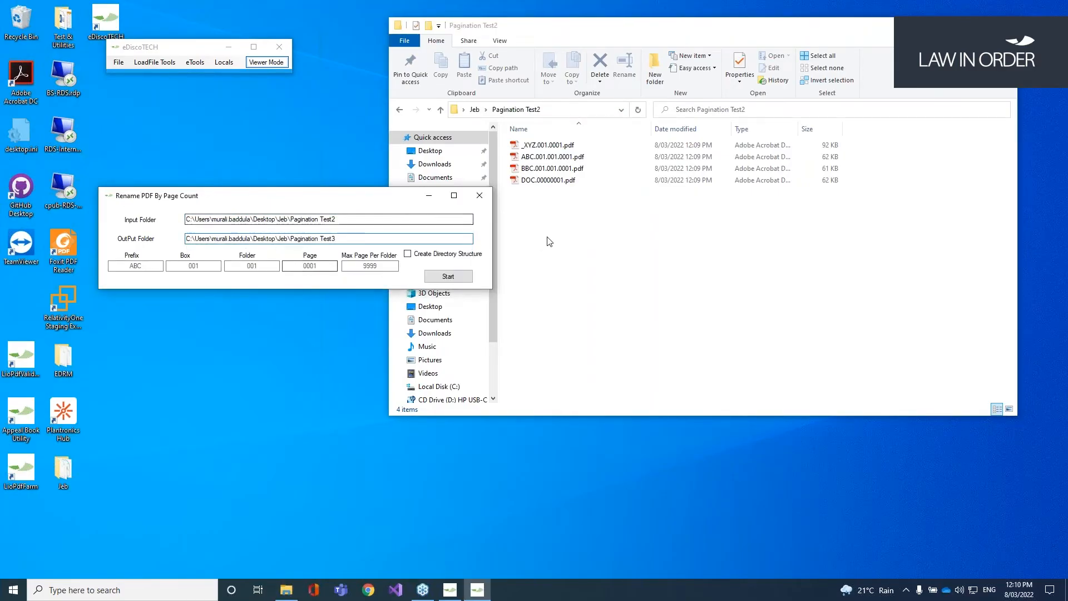
left_click(603, 223)
key("alt+Up")
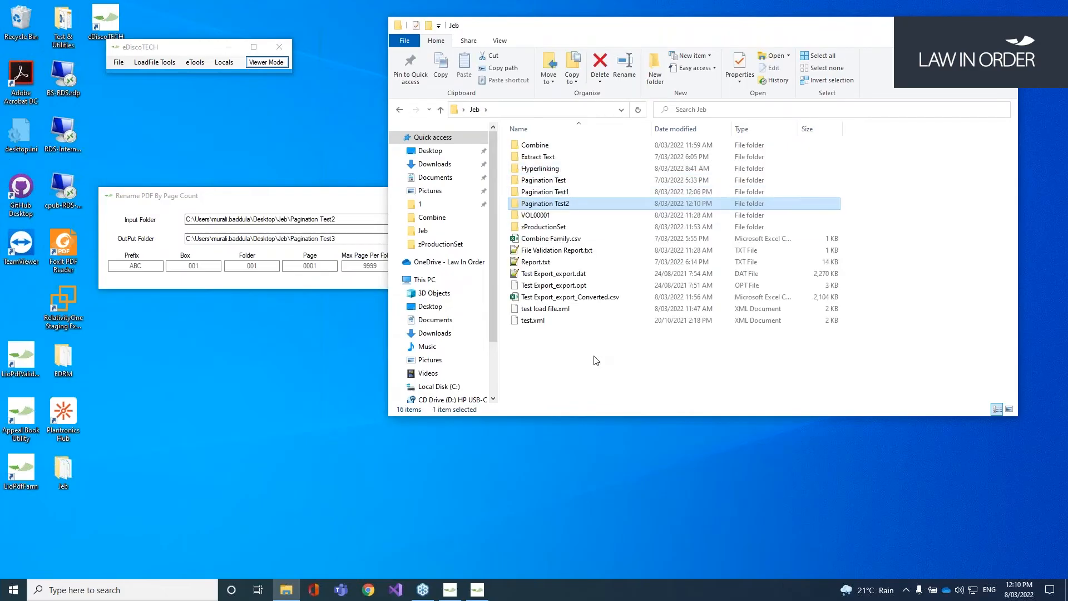
Step: Set prefix BBC, enable Create Directory Structure, and run the rename by page count
left_click(155, 265)
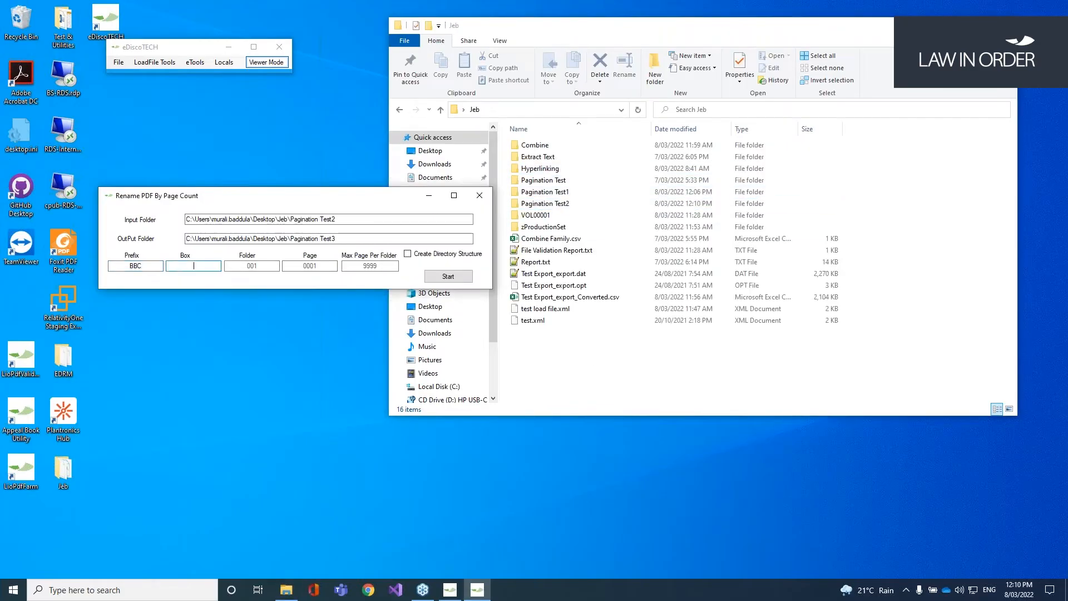
type("001")
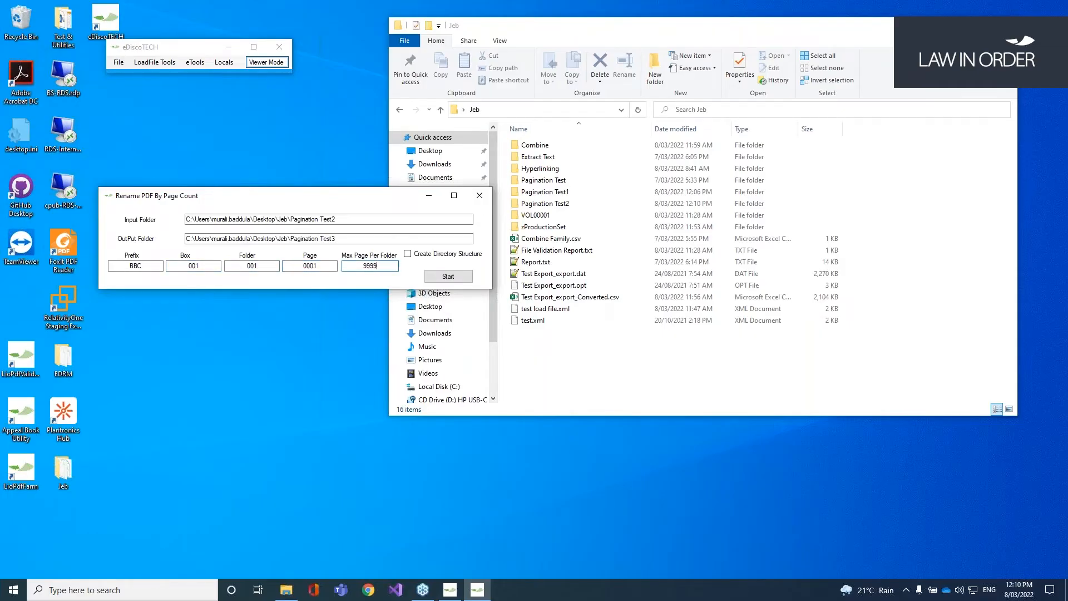
left_click_drag(350, 194, 360, 134)
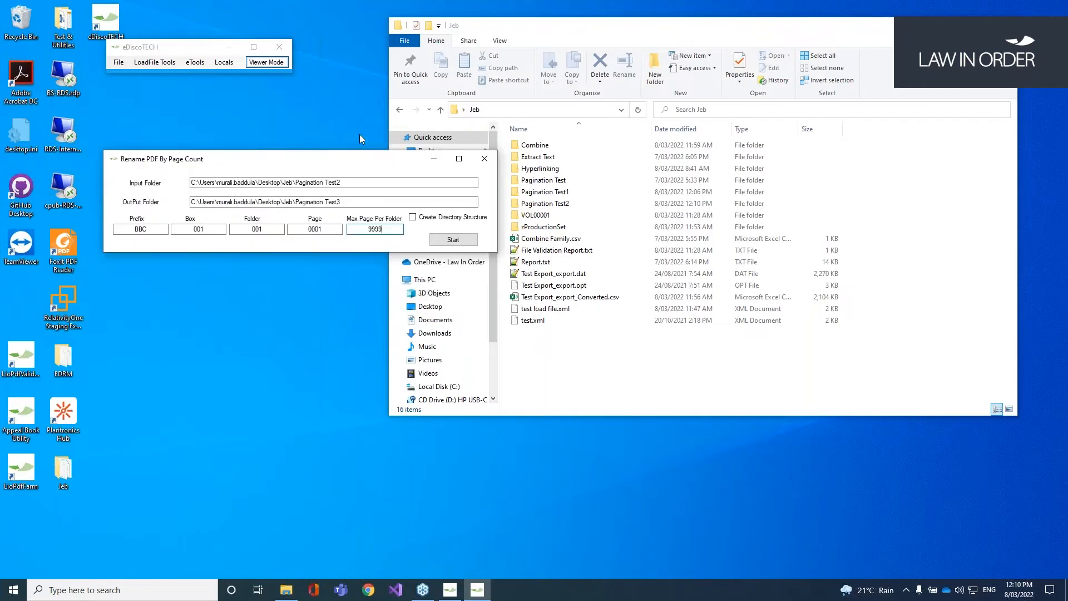
left_click(416, 194)
left_click(457, 217)
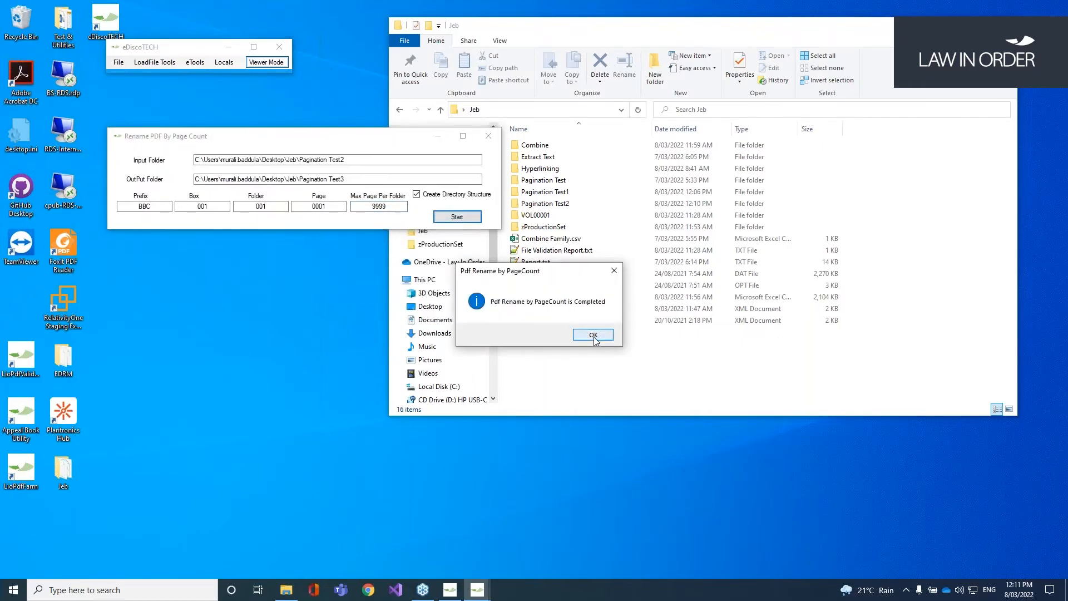
left_click(593, 334)
left_click(612, 349)
Step: Review renamelog.txt in Notepad++ to match each original PDF name to its BBC name
double_click(605, 331)
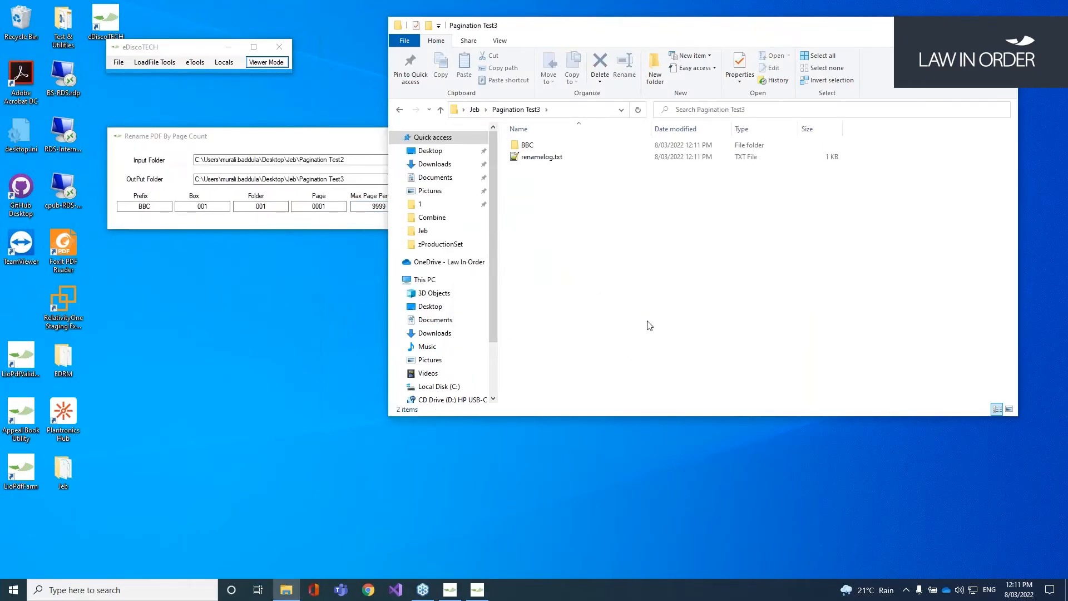
left_click(532, 146)
left_click(548, 158)
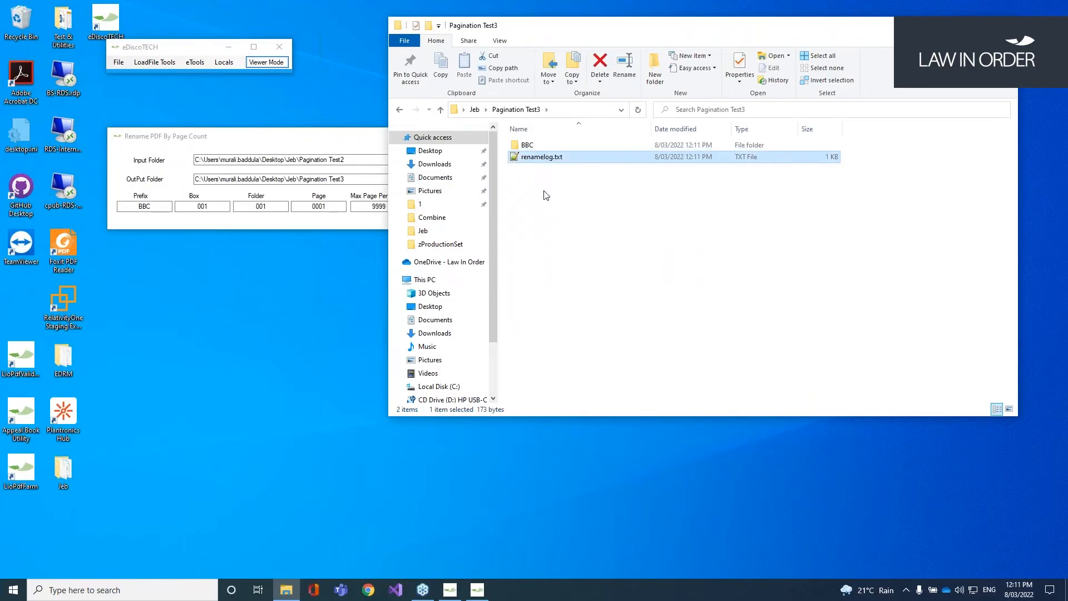
double_click(542, 157)
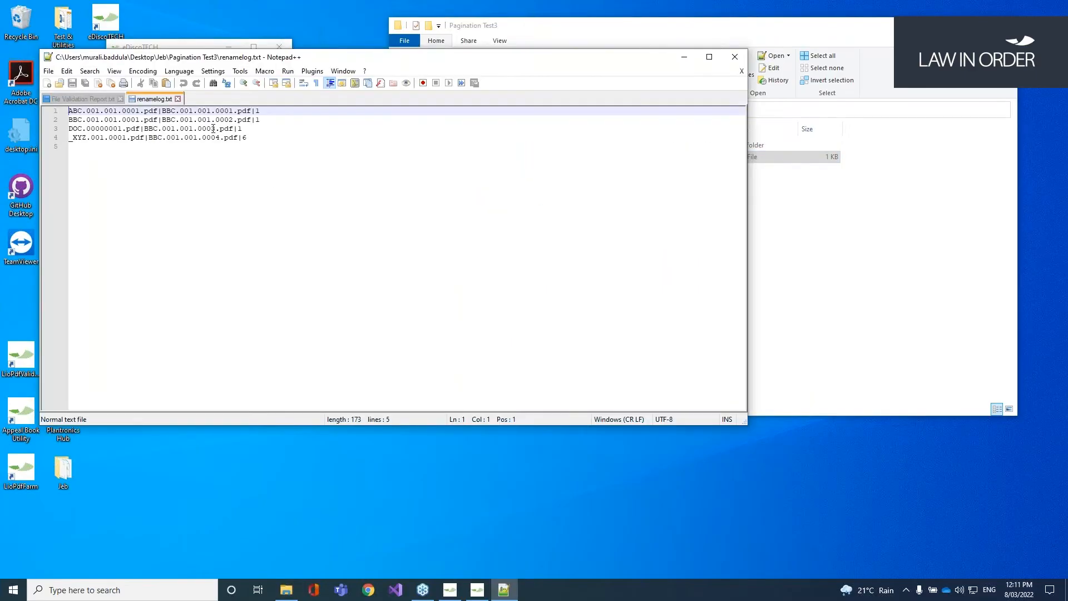
left_click_drag(75, 113, 136, 111)
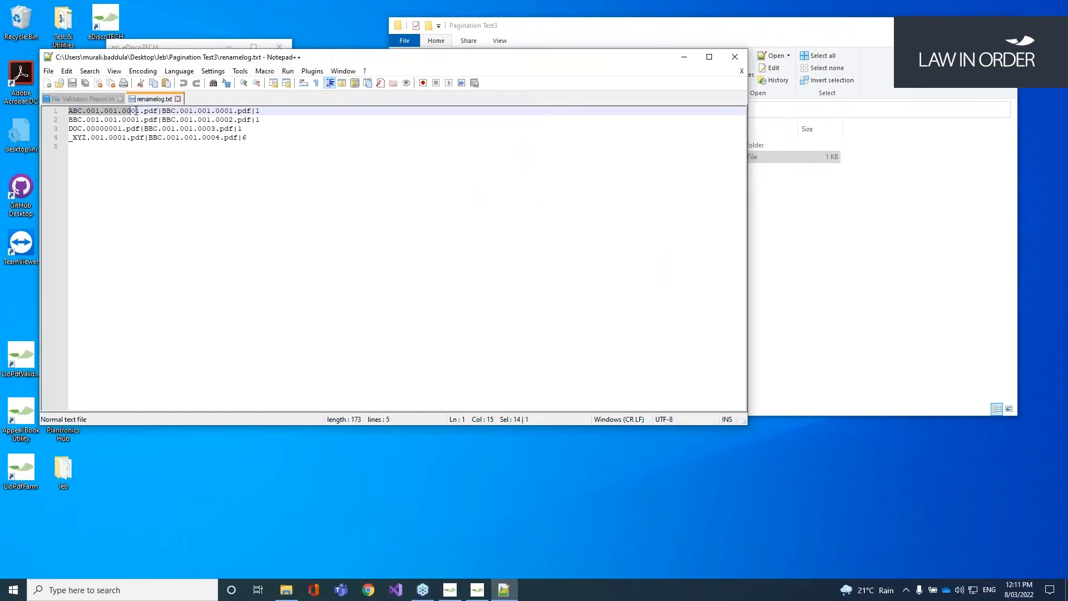
left_click(163, 112)
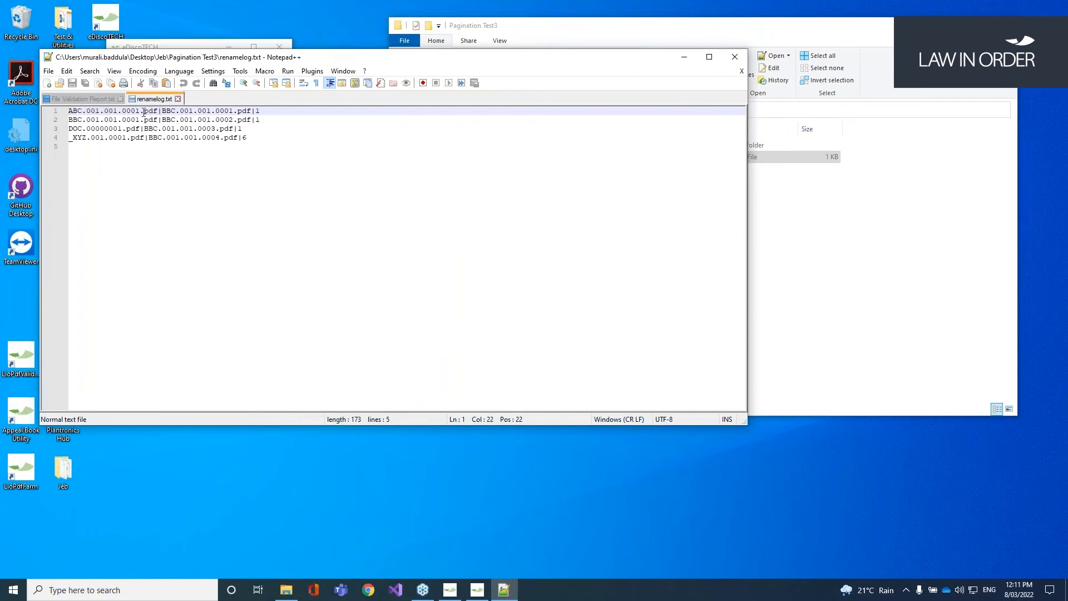
left_click_drag(172, 114, 237, 113)
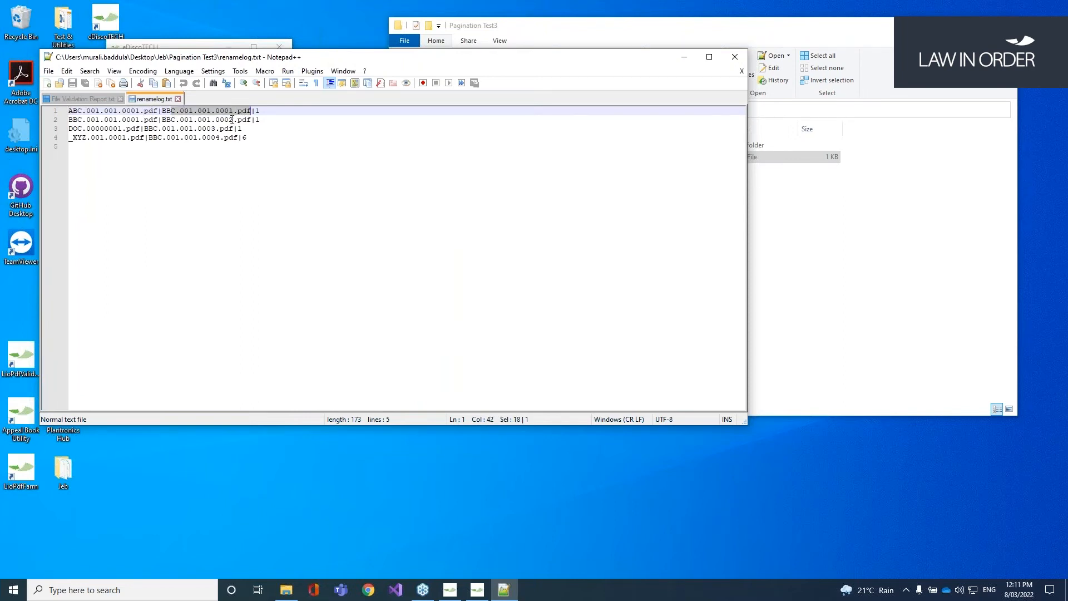
left_click(233, 120)
left_click(215, 128)
left_click(212, 137)
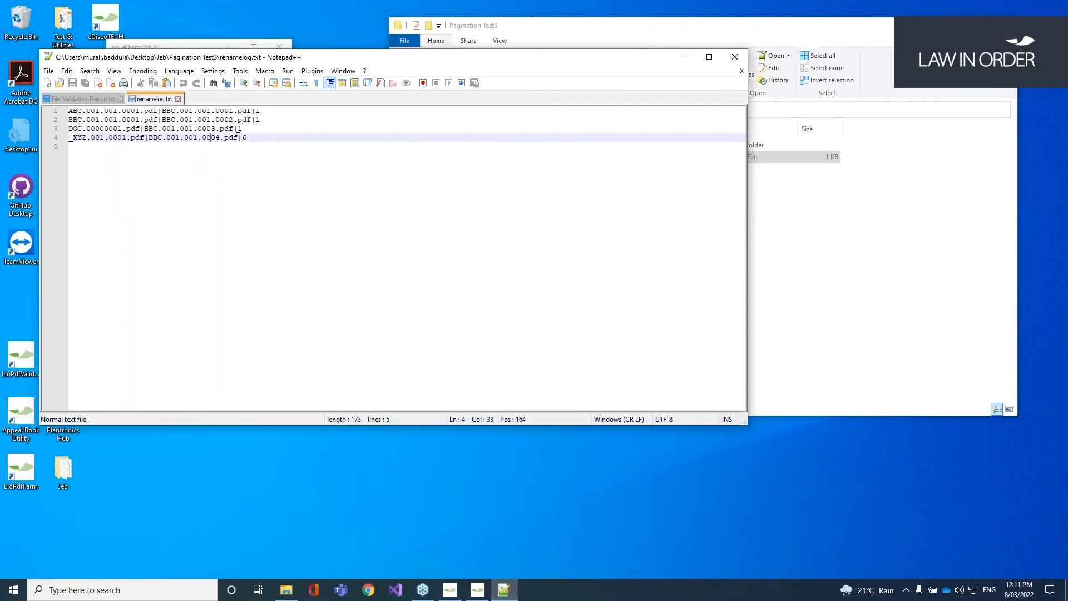
left_click(734, 56)
Step: Open BBC\001\001 and select the four renamed BBC PDFs
left_click(539, 149)
double_click(538, 146)
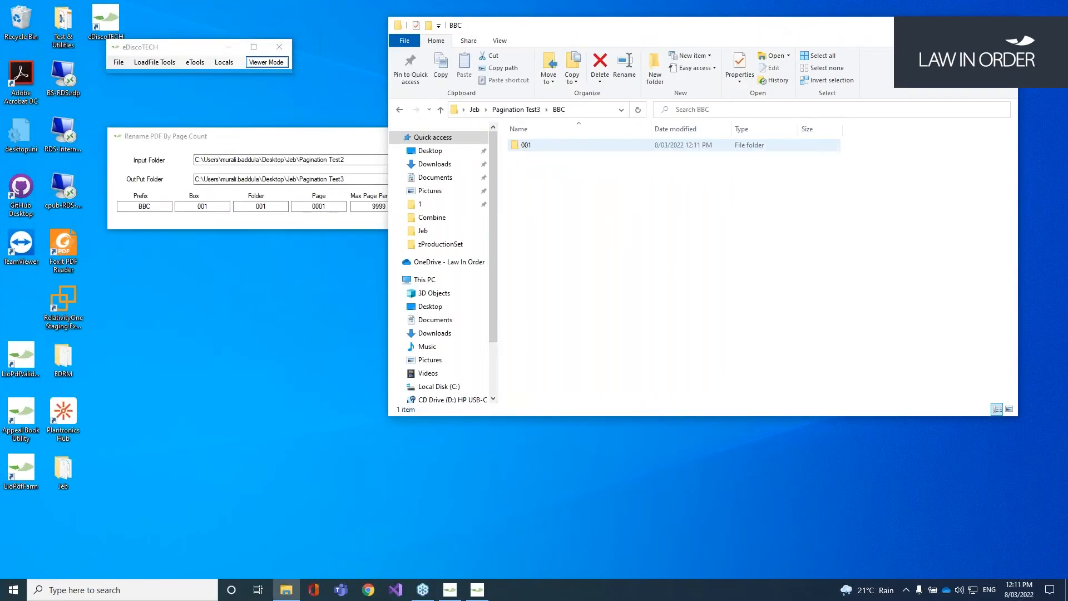
double_click(535, 145)
double_click(535, 146)
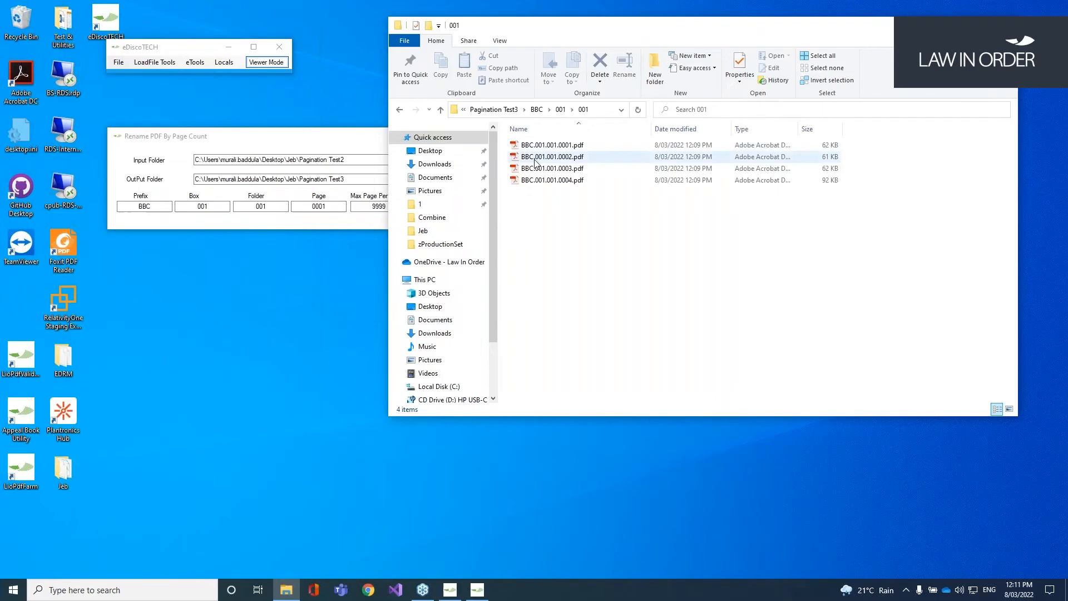
left_click_drag(604, 210, 510, 128)
left_click_drag(621, 253, 620, 245)
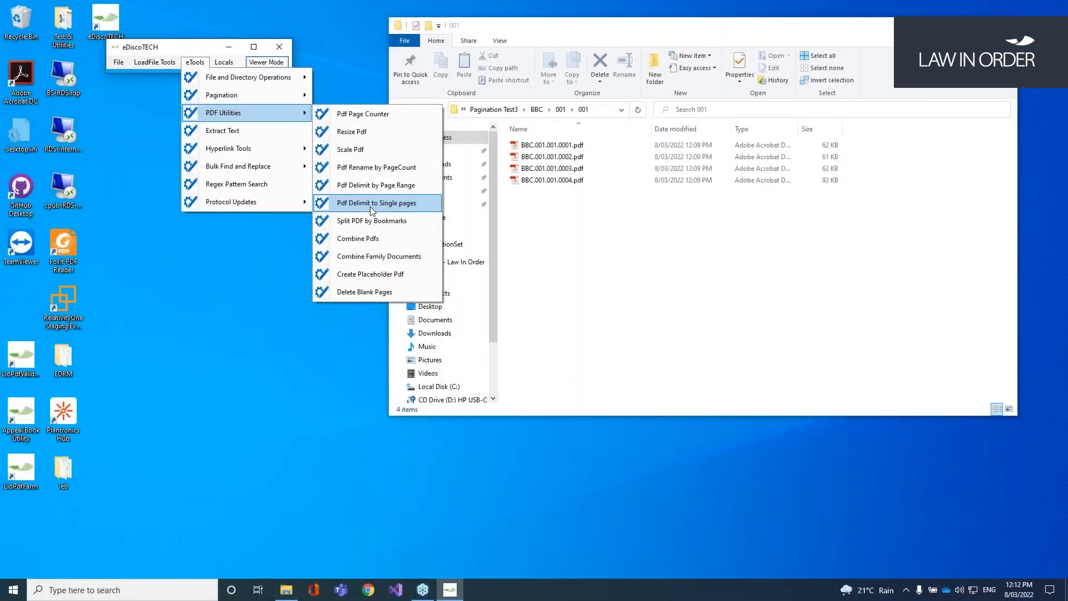
Step: Split the four BBC PDFs into single pages, using BBC\001\001 as both input and output
left_click(372, 204)
left_click(534, 109)
key("ctrl+c")
left_click(209, 138)
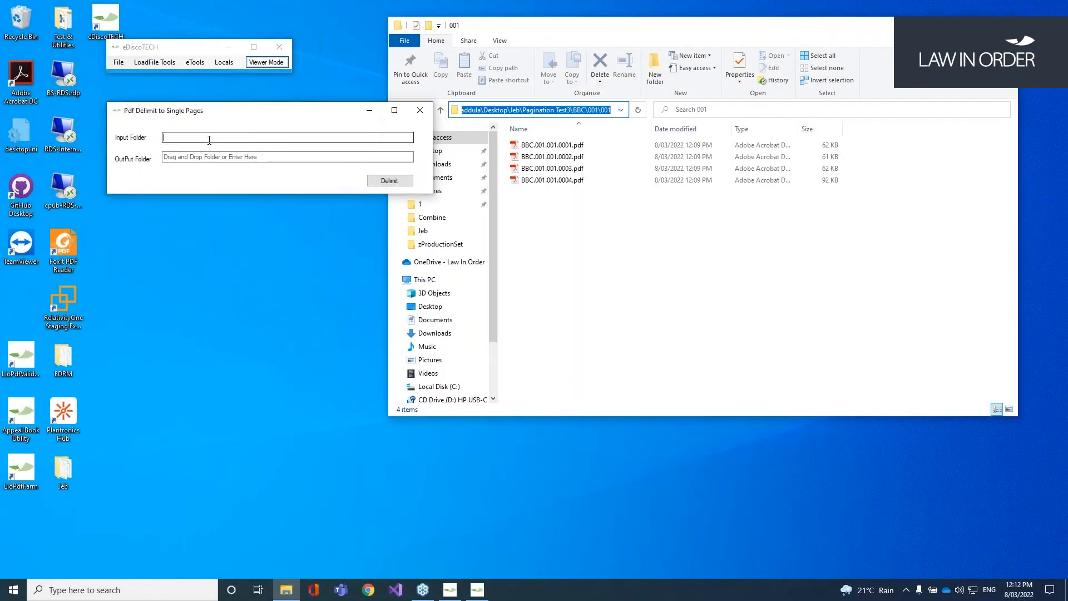
key("ctrl+v")
key("Tab")
key("ctrl+v")
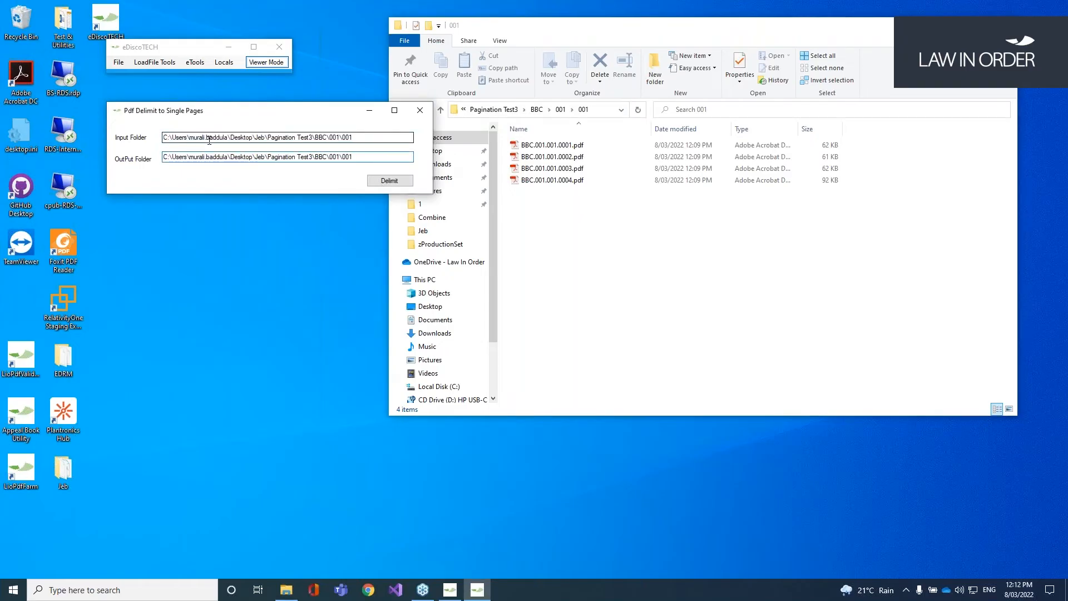
left_click(393, 182)
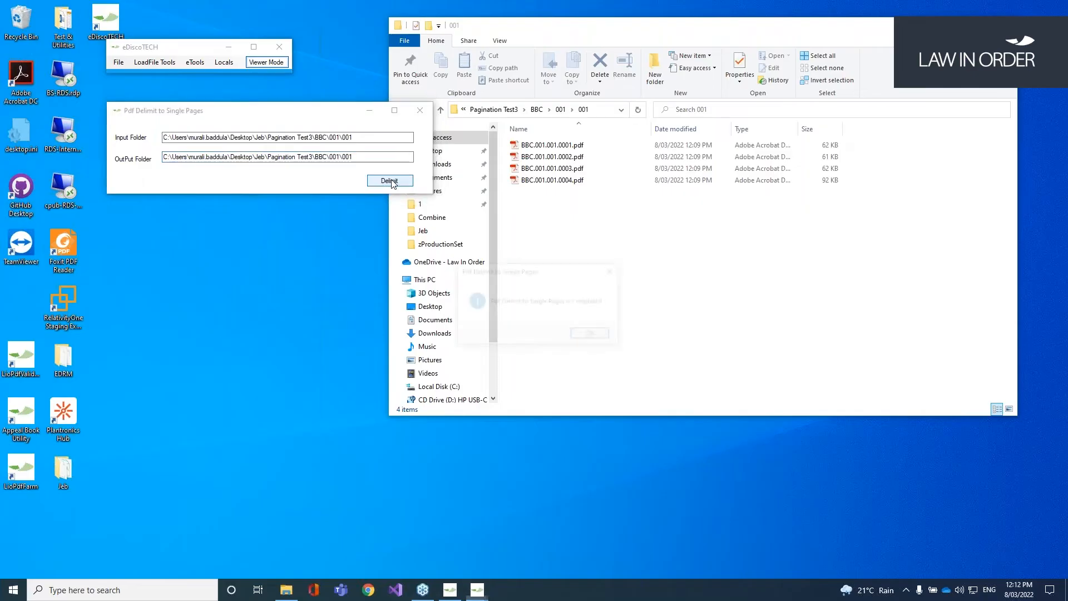
left_click(593, 335)
left_click(633, 346)
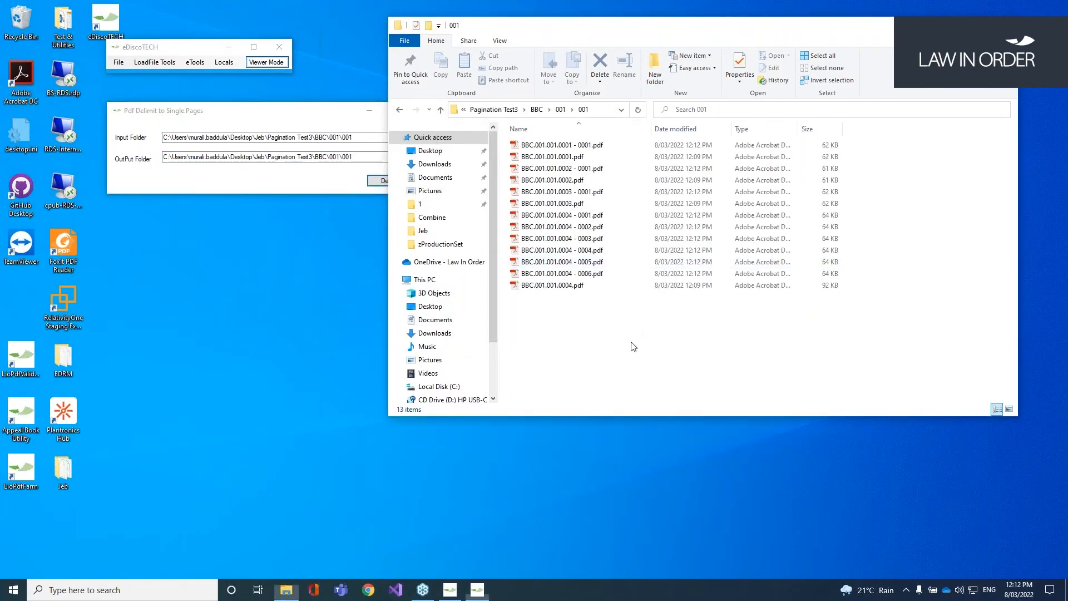
left_click(195, 61)
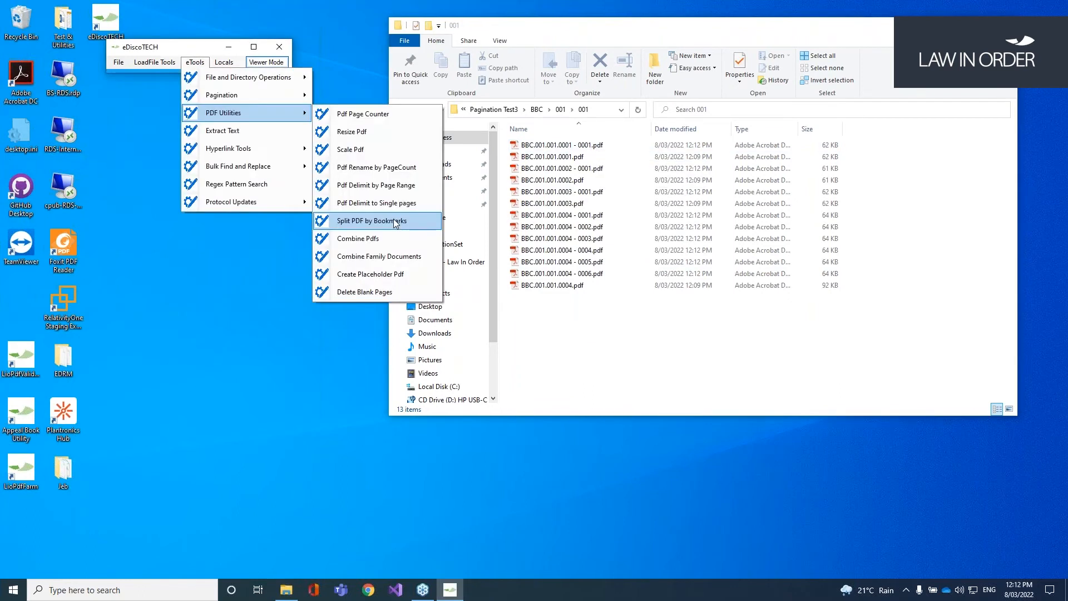
left_click(395, 222)
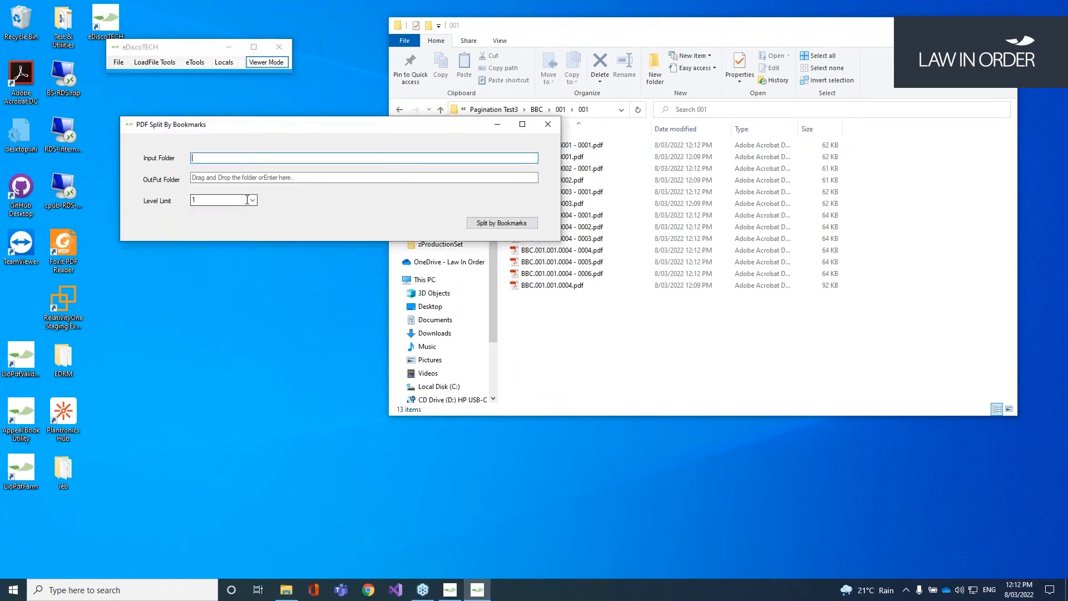
left_click(253, 200)
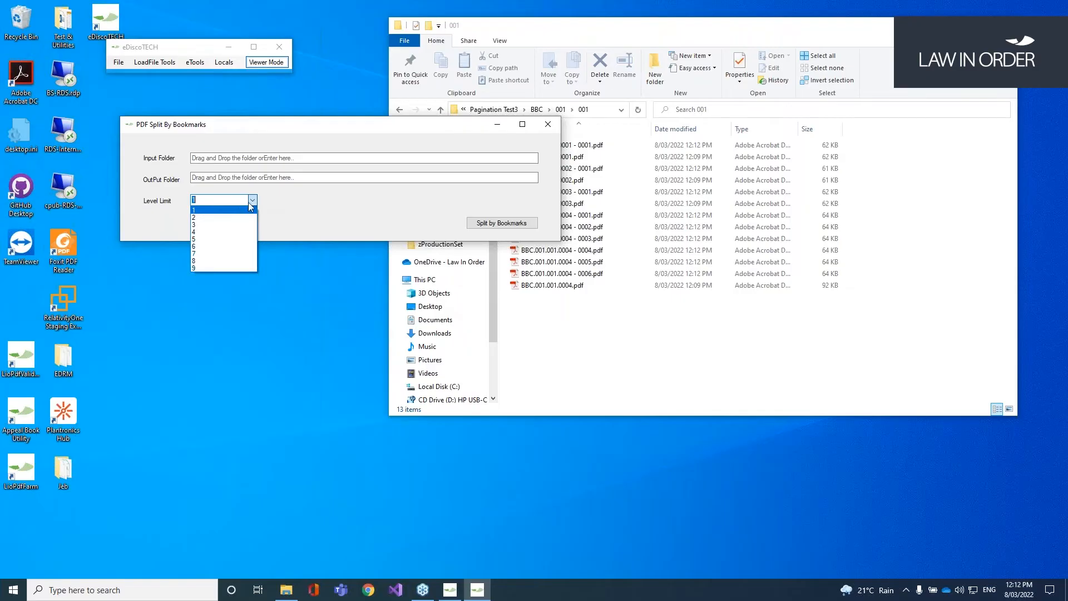
left_click(304, 206)
left_click(549, 124)
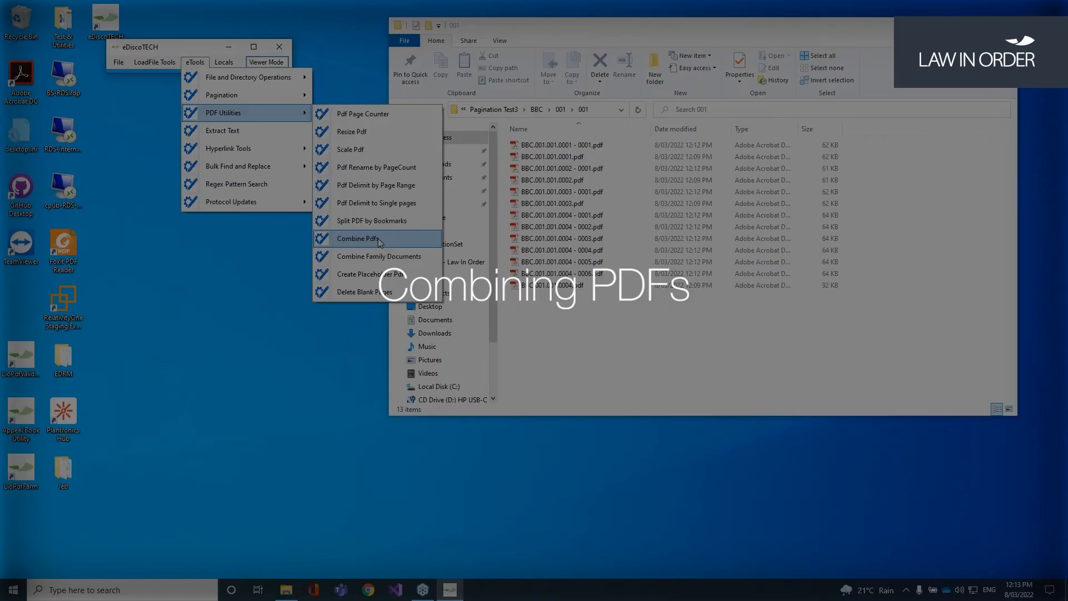
Step: Combine the PDFs from BBC\001\001 into a single PDF in Pagination Test3\1
left_click(358, 239)
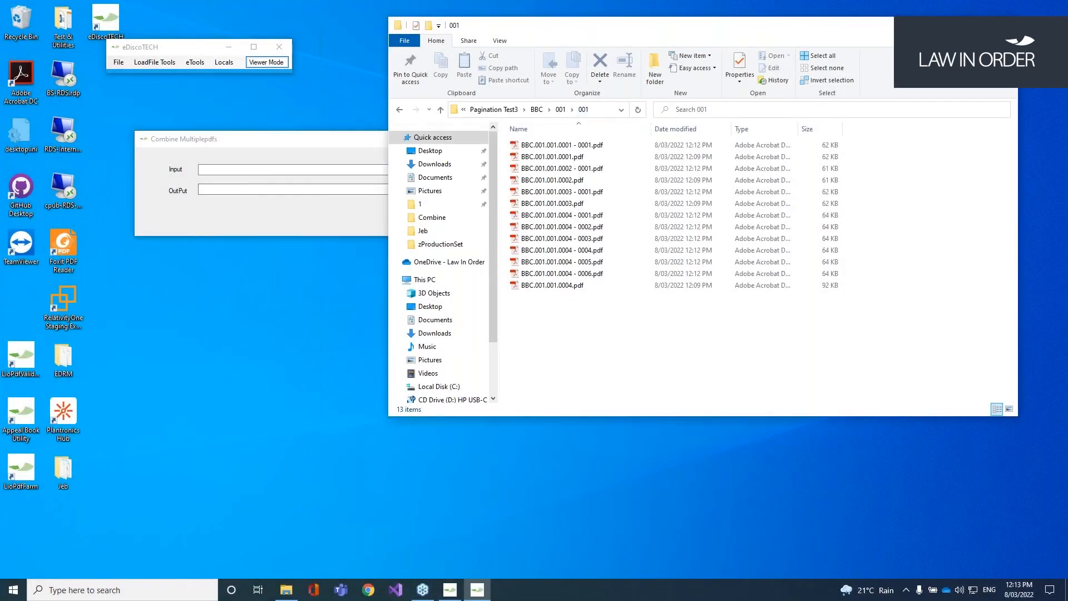
left_click(601, 109)
key("ctrl+c")
left_click(290, 169)
key("ctrl+v")
key("Tab")
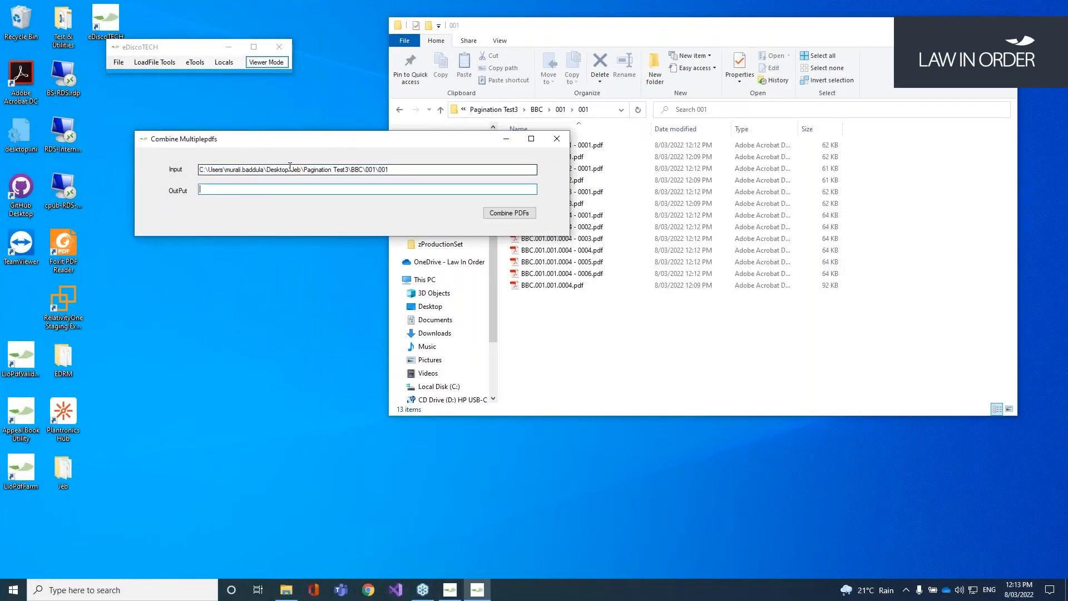
key("ctrl+v")
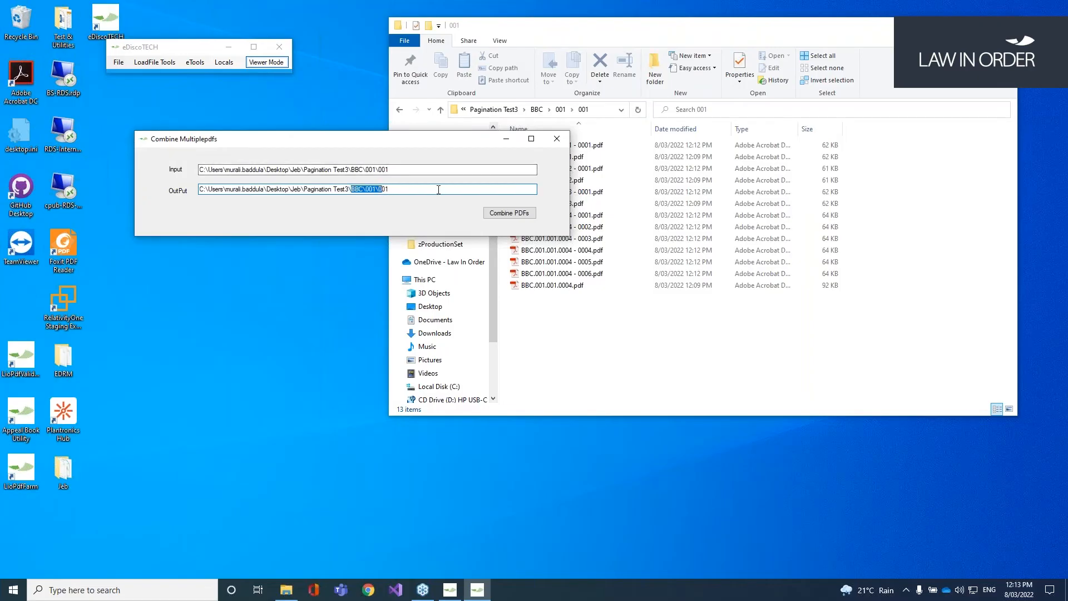
key("BackSpace")
key("BackSpace")
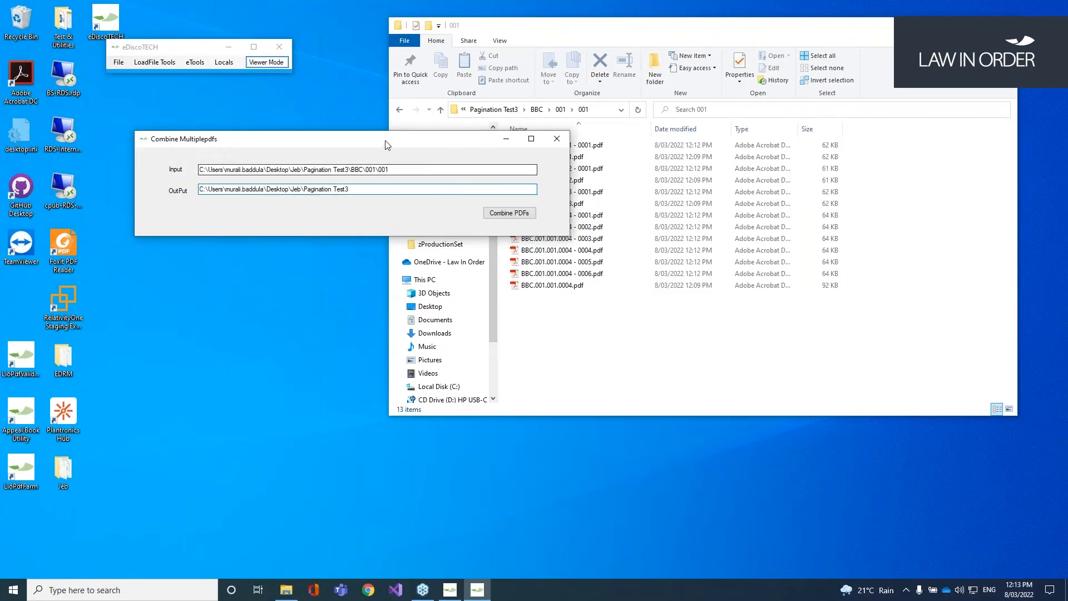
left_click_drag(386, 141, 371, 131)
type("\\1")
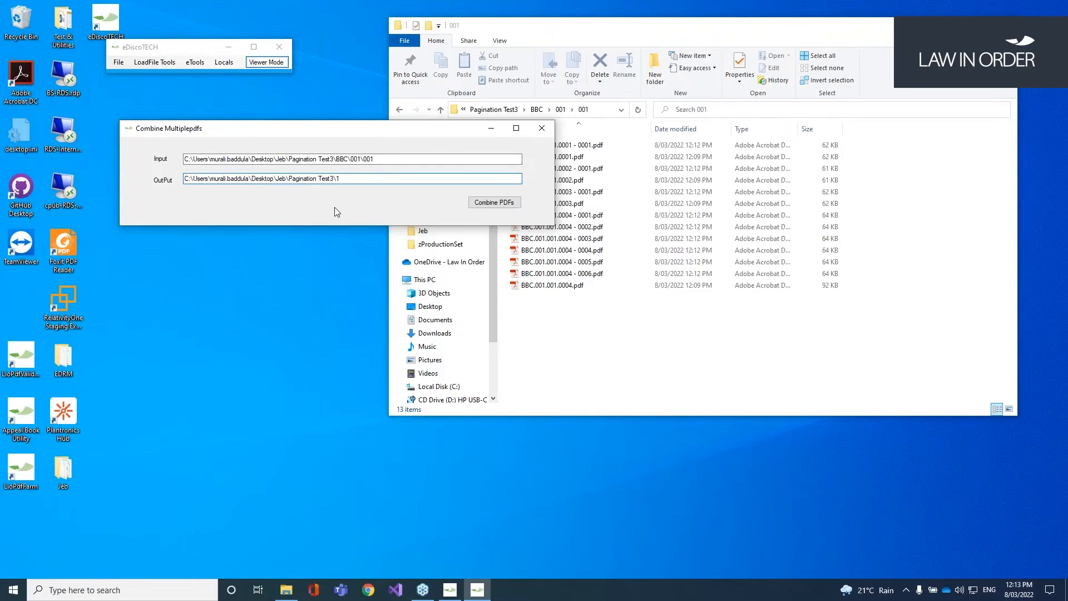
left_click(506, 204)
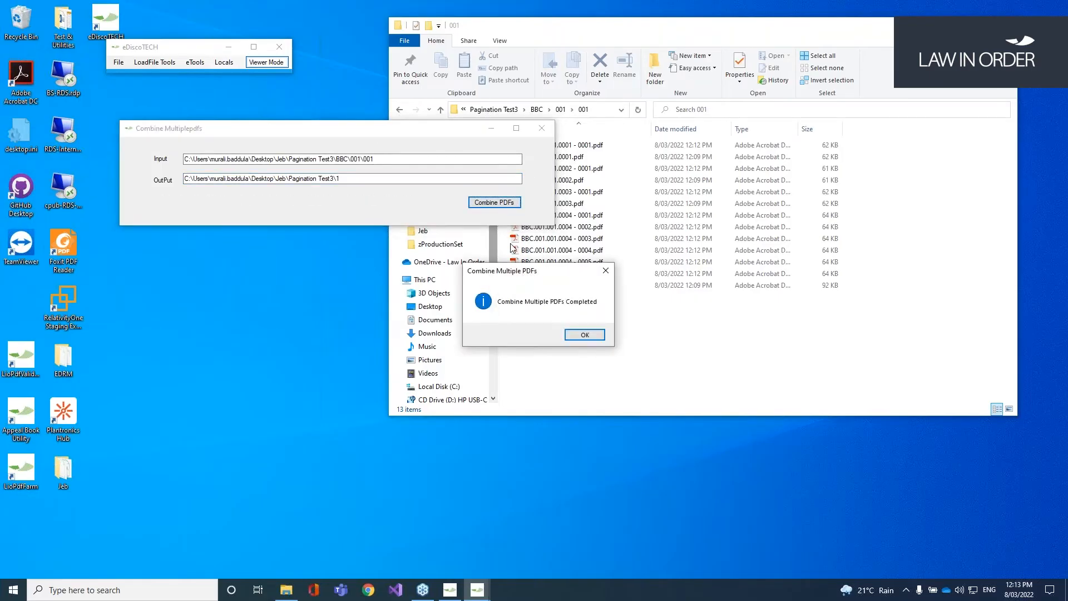
left_click(586, 336)
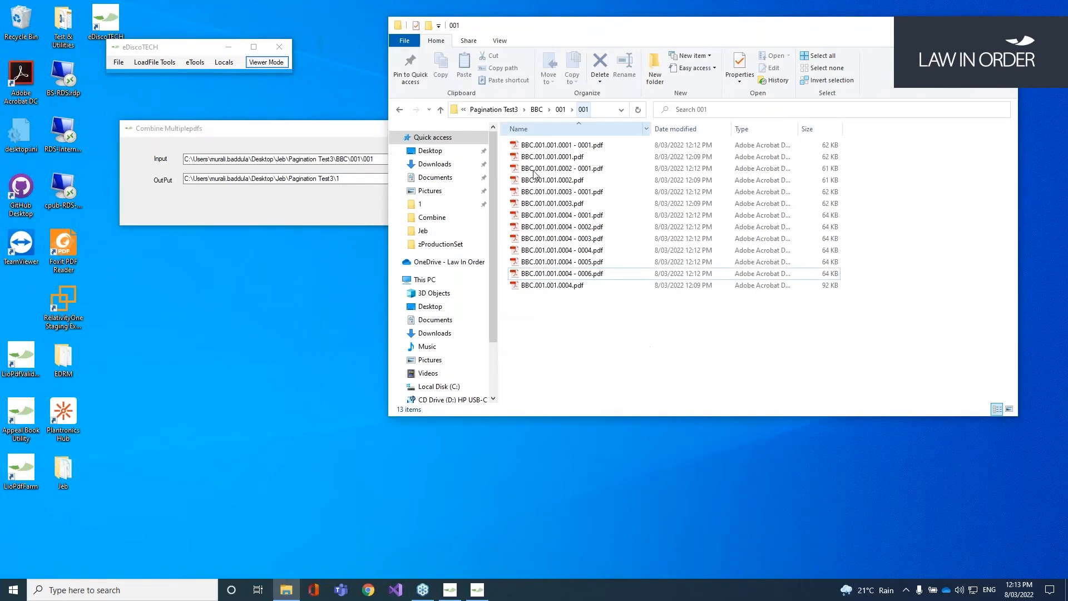
Step: Check Combined PDF Document.pdf in folder 1, then bring up Combine Family Documents
left_click(501, 109)
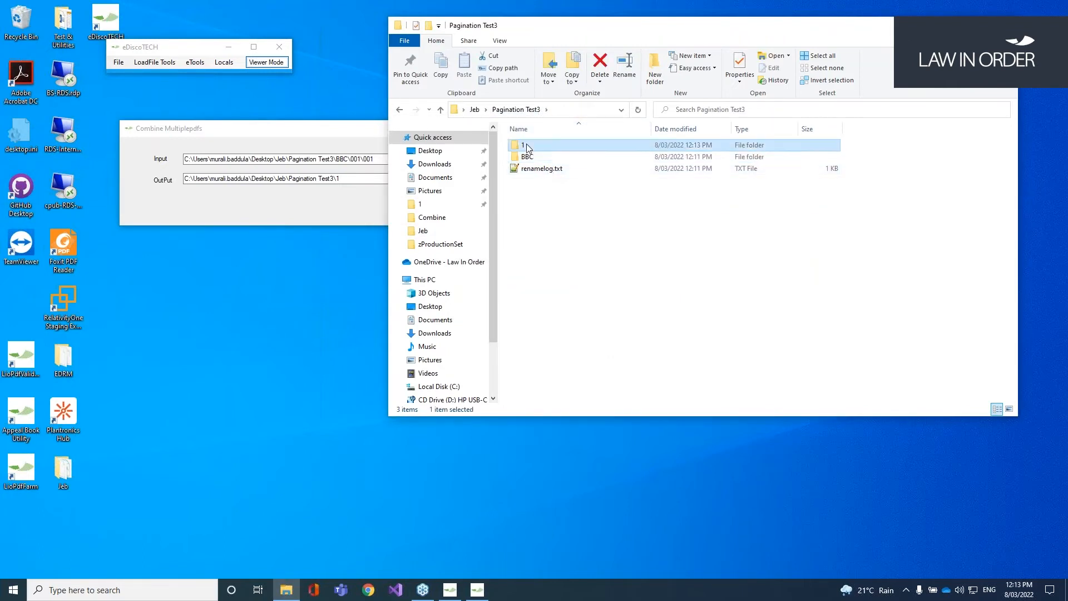
double_click(526, 146)
double_click(564, 146)
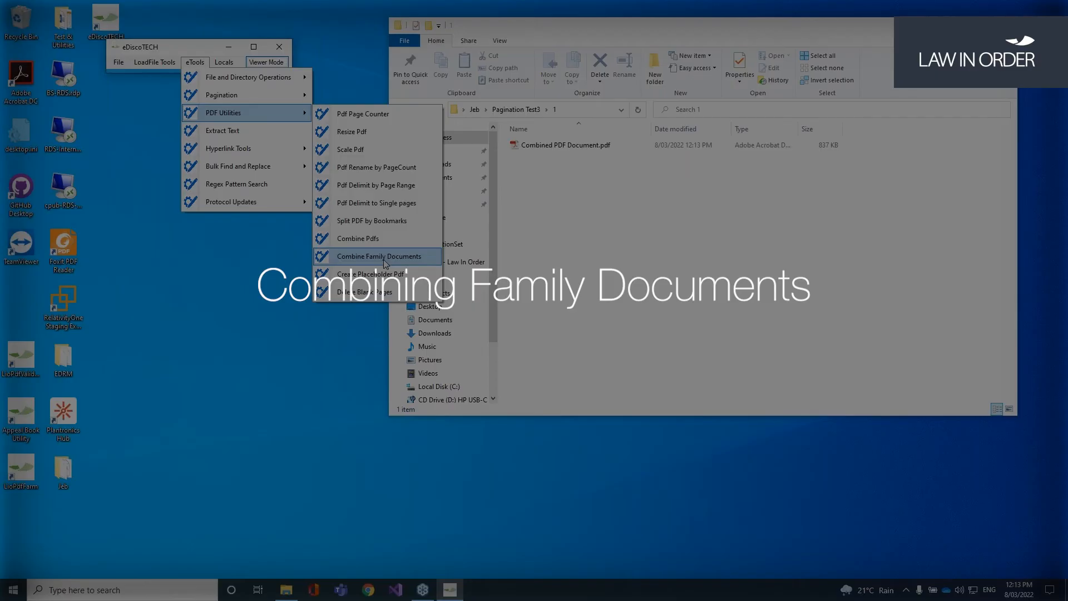
left_click(384, 261)
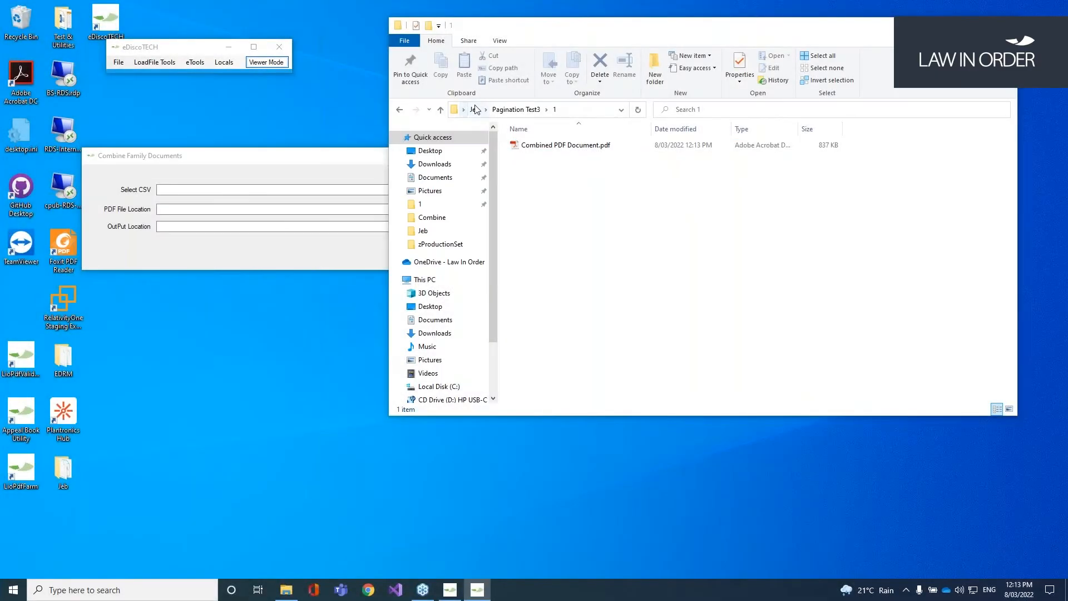
left_click(475, 110)
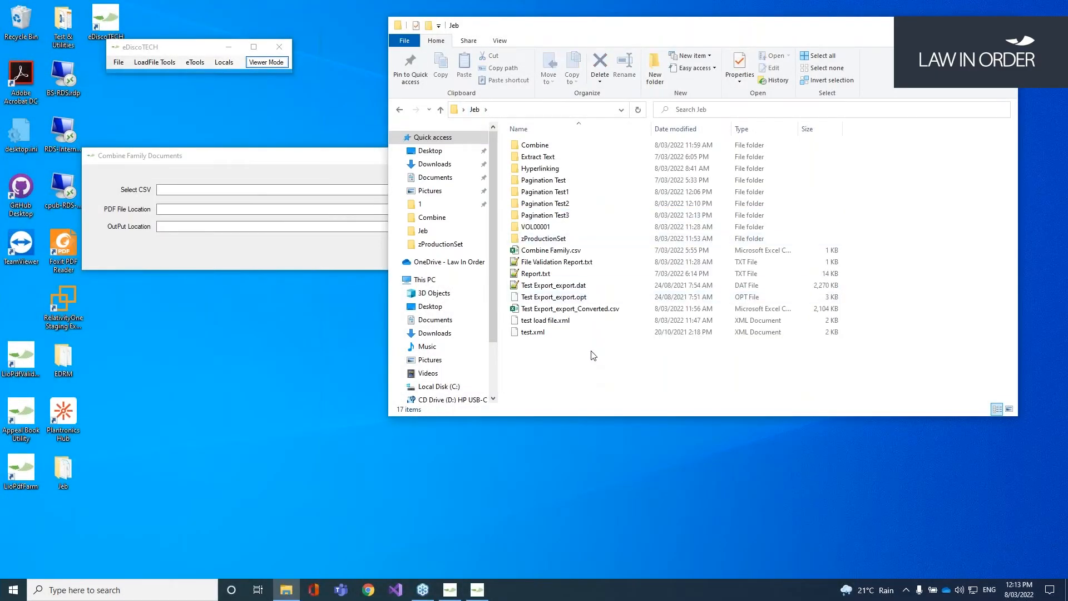
Step: Open Combine Family.csv in Excel and autofit column A to show the DocumentIDs
double_click(569, 257)
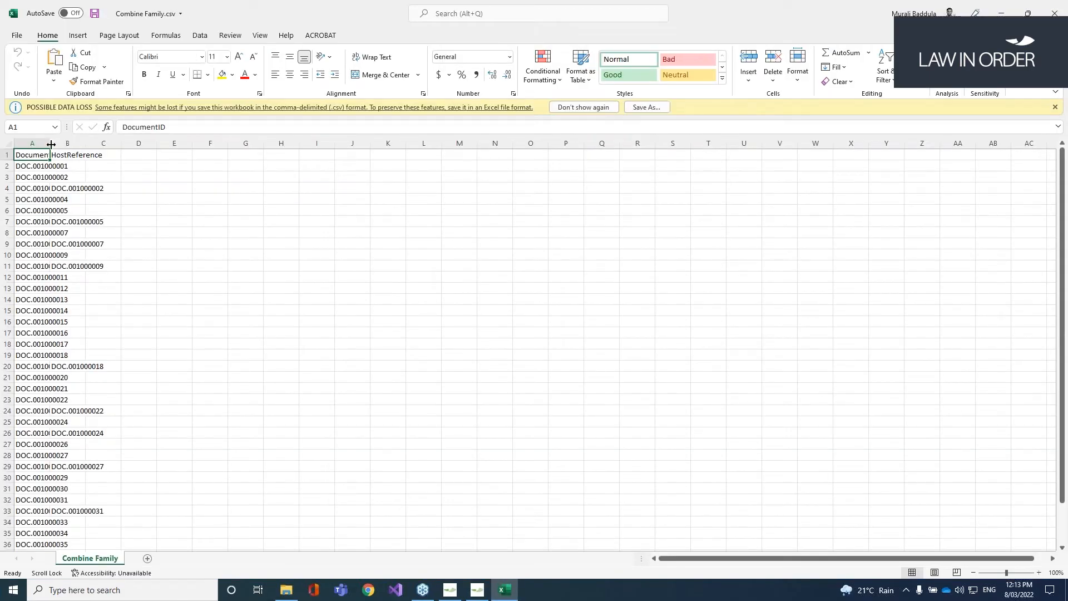
double_click(50, 144)
left_click(78, 154)
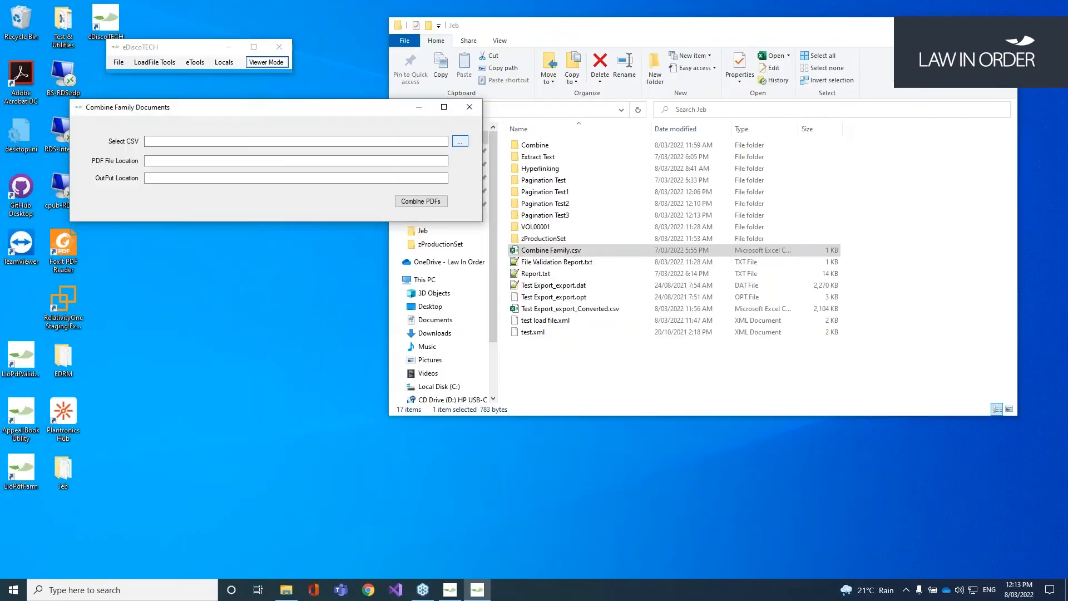
Step: Select Combine Family.csv as the Combine Family Documents CSV file
left_click(460, 141)
left_click(215, 304)
left_click(508, 396)
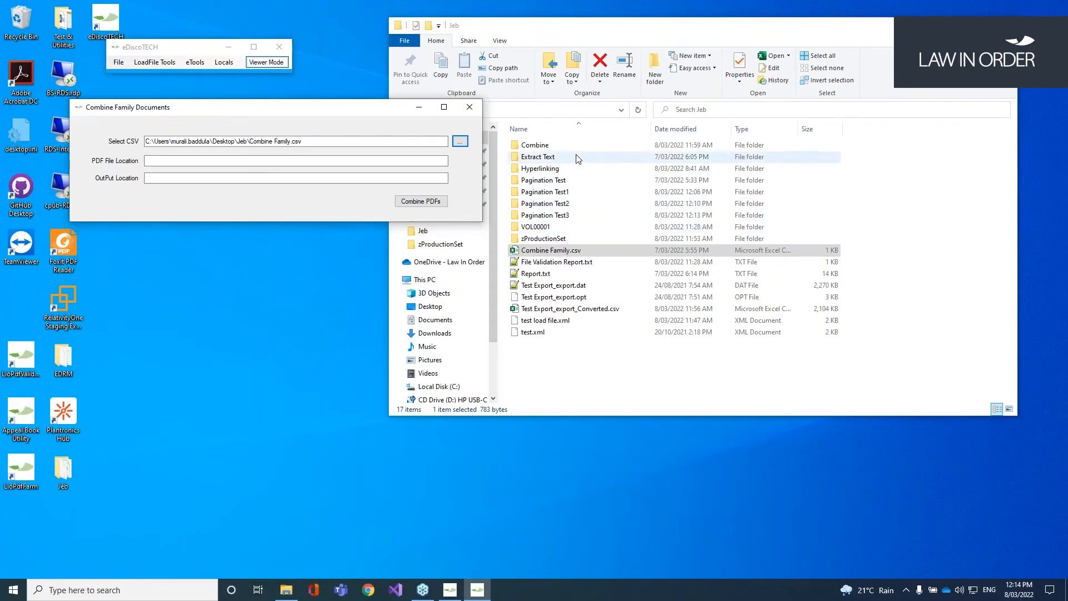
Step: Set PDF File Location to the Hyperlinking\Docs folder path
double_click(561, 168)
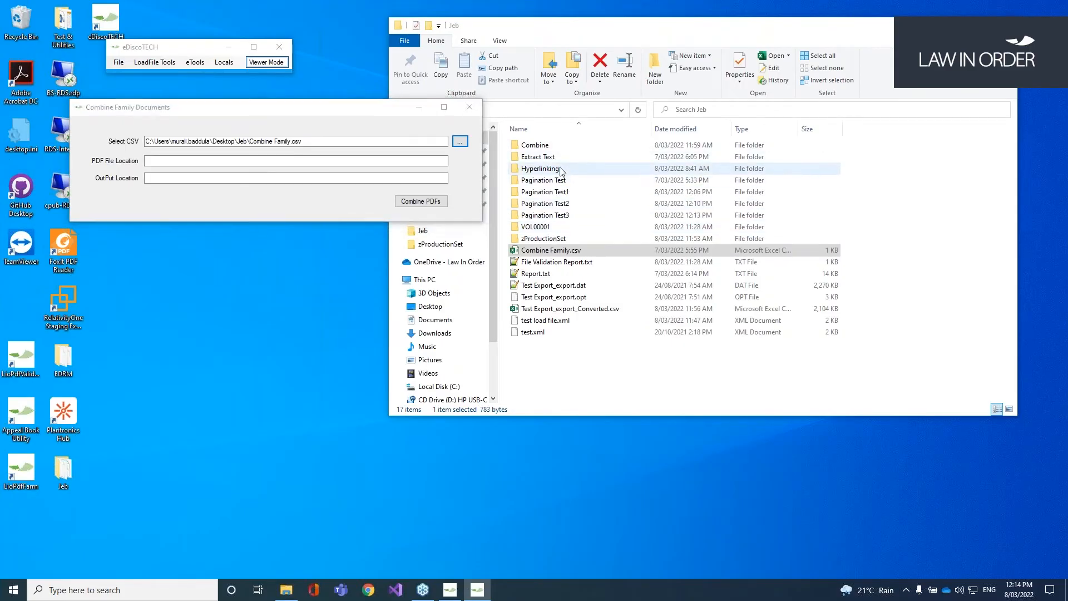
double_click(556, 146)
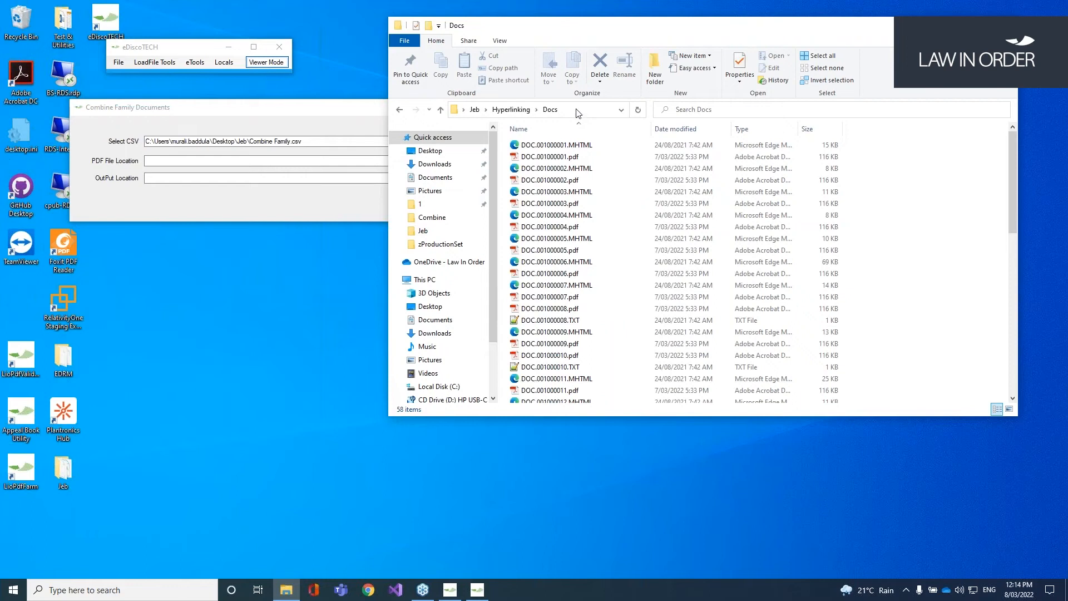
left_click(580, 110)
key("ctrl+c")
left_click(250, 162)
key("ctrl+v")
Step: Permanently delete folders 2, DOC and VOL00001 from the Combine folder
left_click(512, 111)
left_click(476, 111)
left_click(547, 146)
double_click(547, 146)
left_click_drag(596, 208, 515, 139)
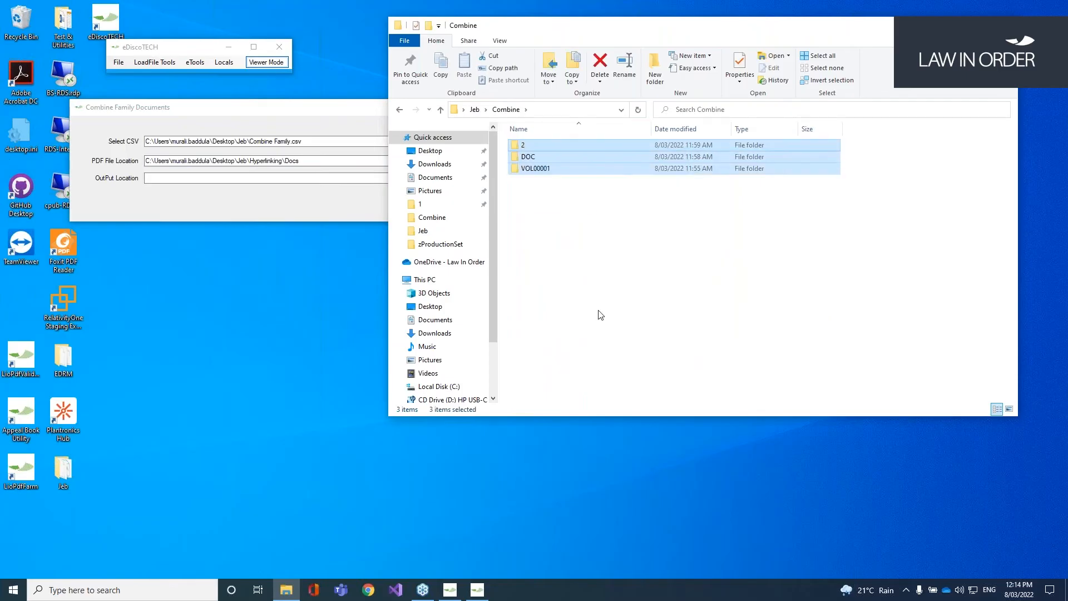
key("shift+Delete")
key("Return")
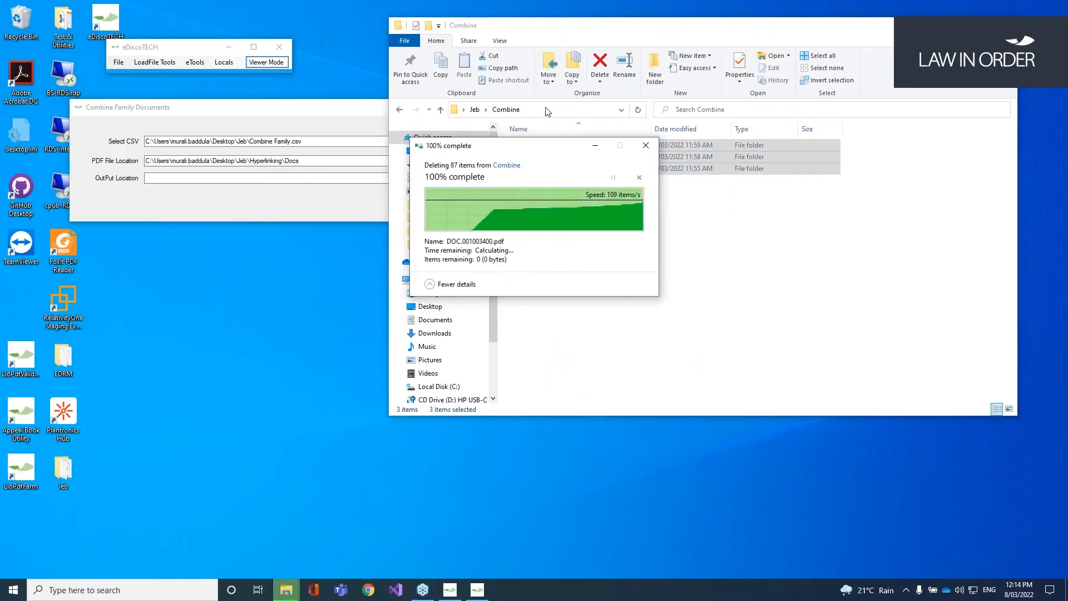
Step: Set the output location to the Combine folder and combine the family PDFs
left_click(547, 112)
key("ctrl+c")
left_click(346, 178)
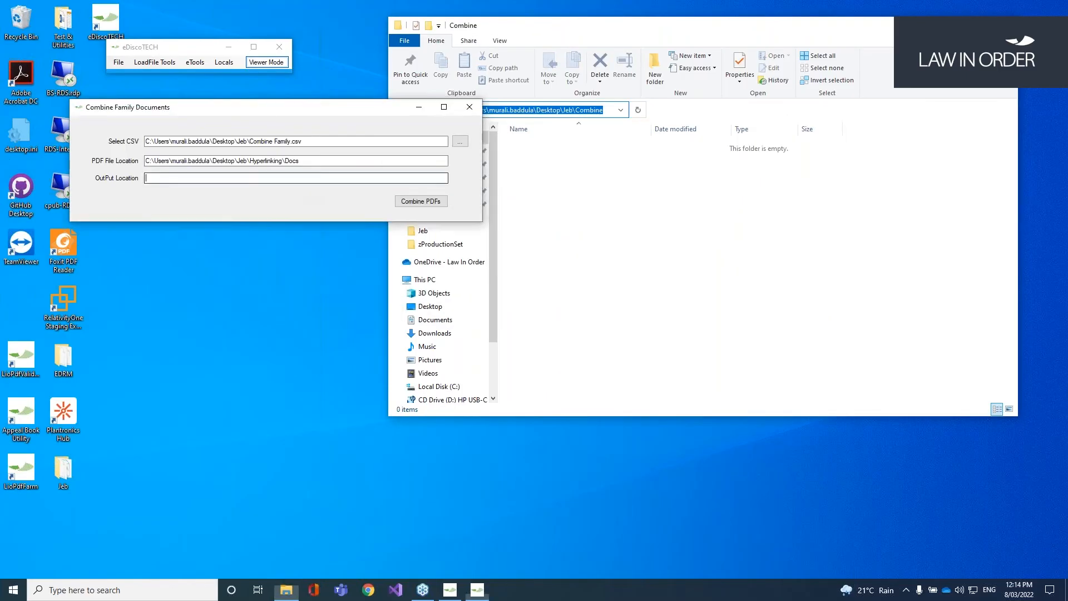
key("ctrl+v")
left_click(440, 204)
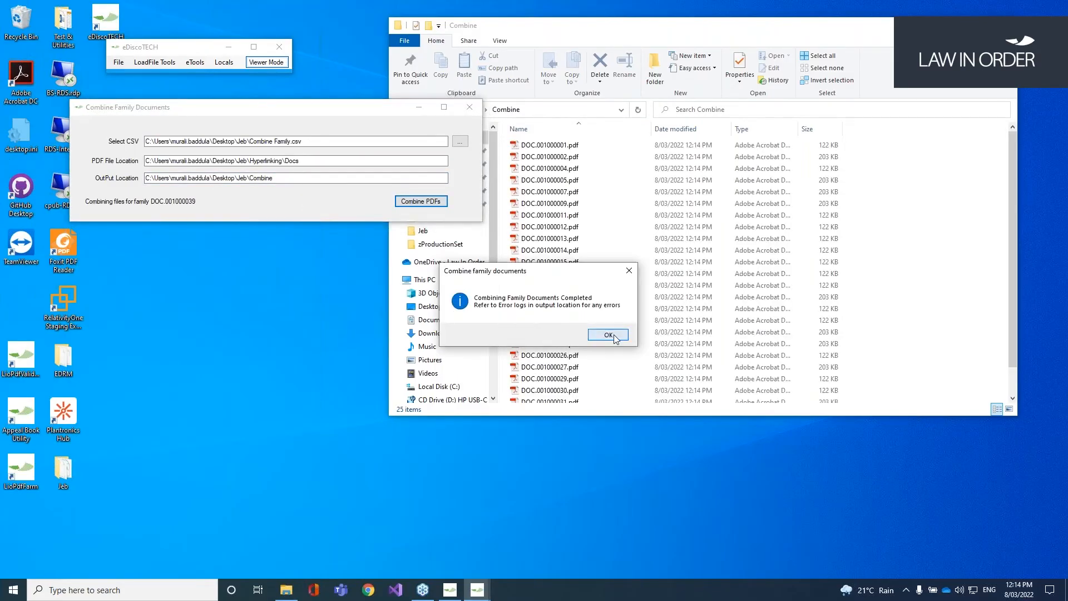
left_click(609, 334)
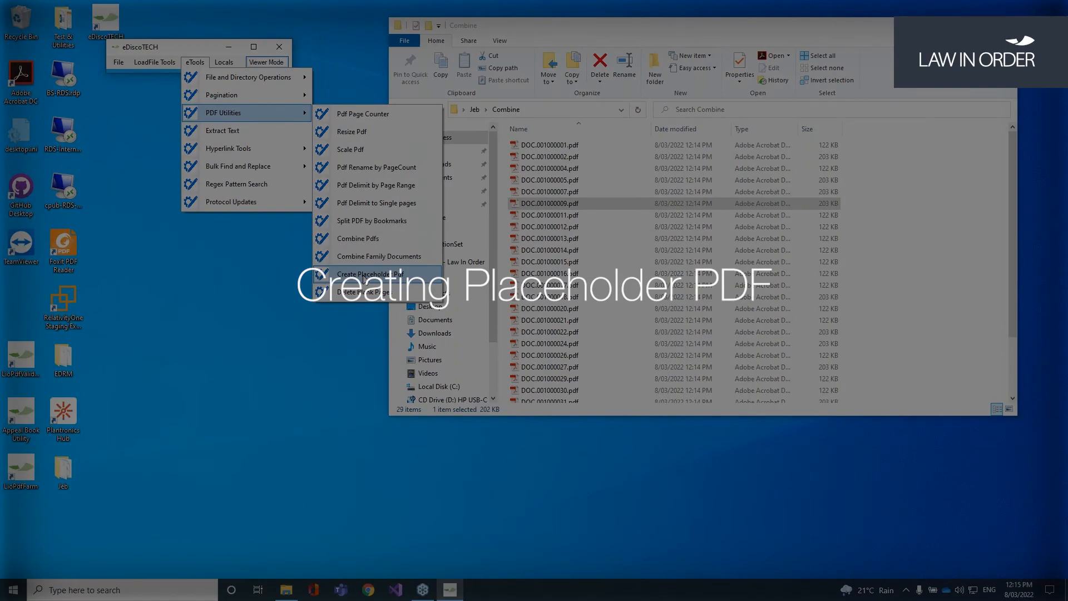
left_click(363, 274)
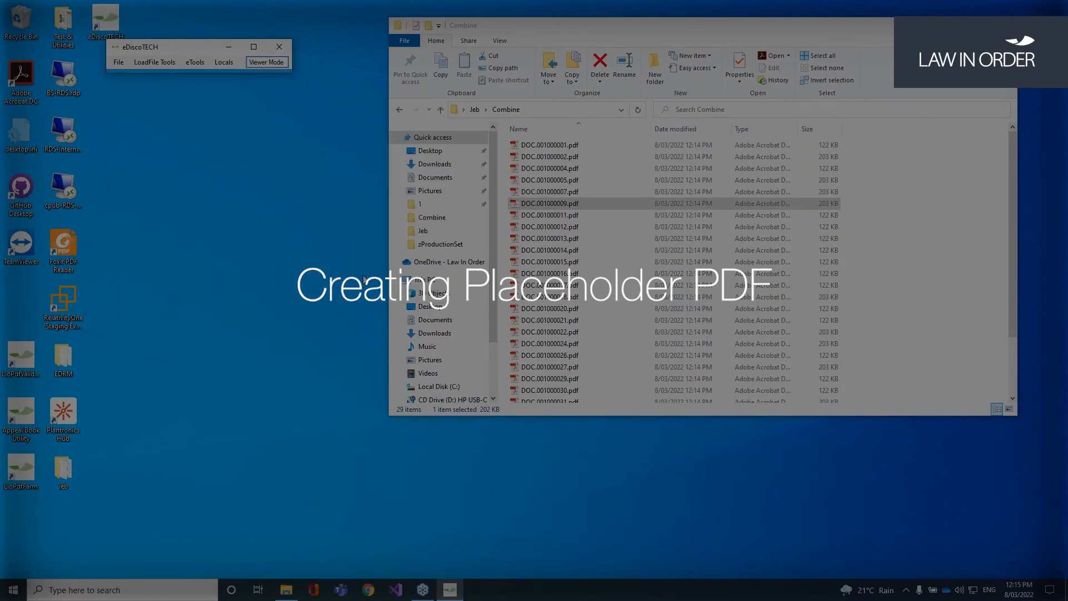
left_click_drag(174, 81, 241, 160)
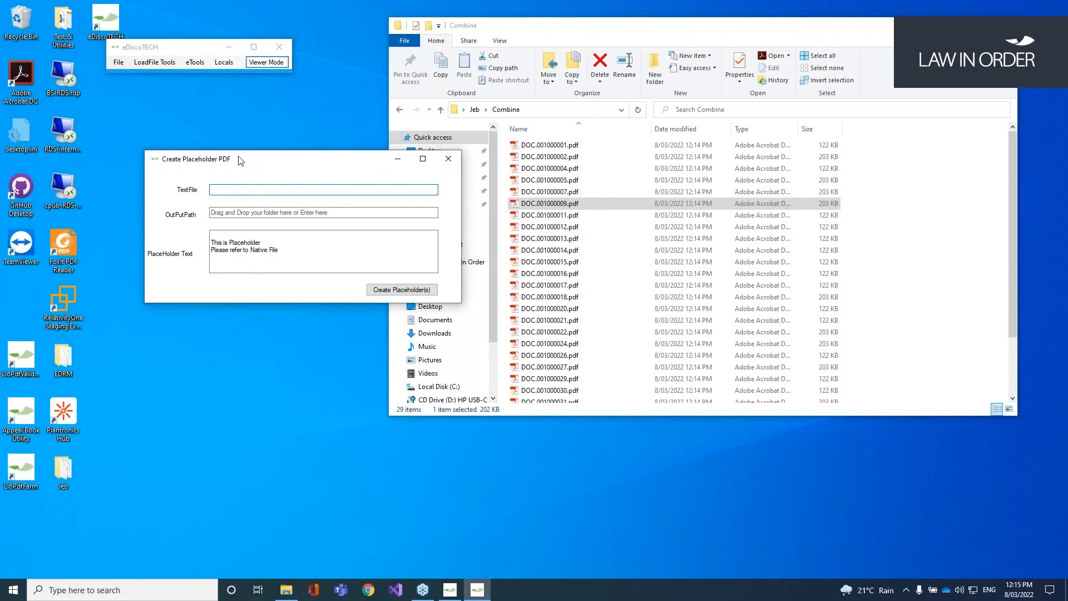
left_click(240, 213)
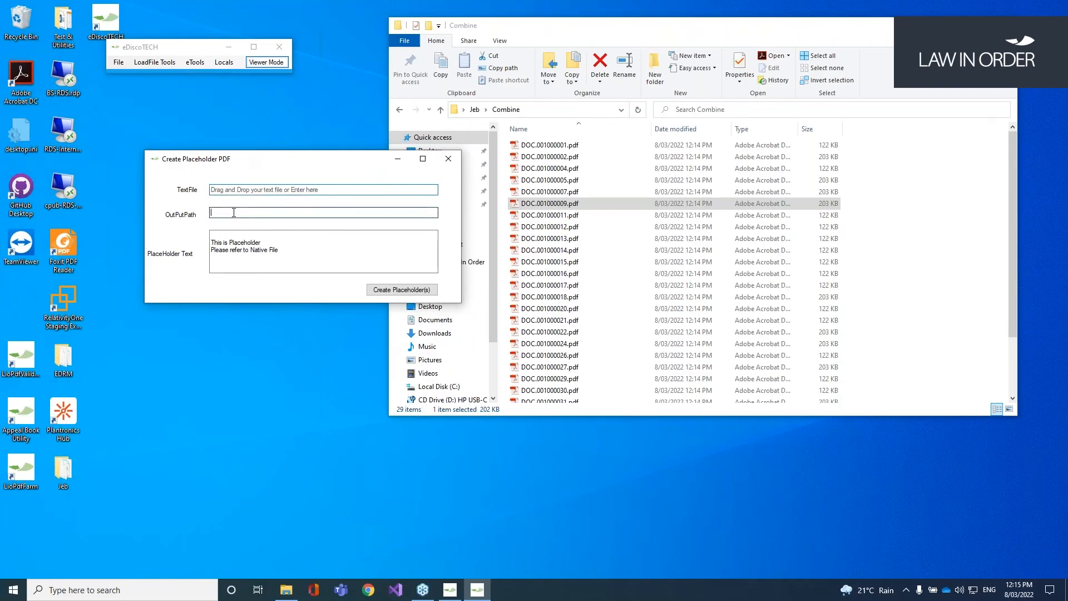
left_click_drag(294, 254, 203, 238)
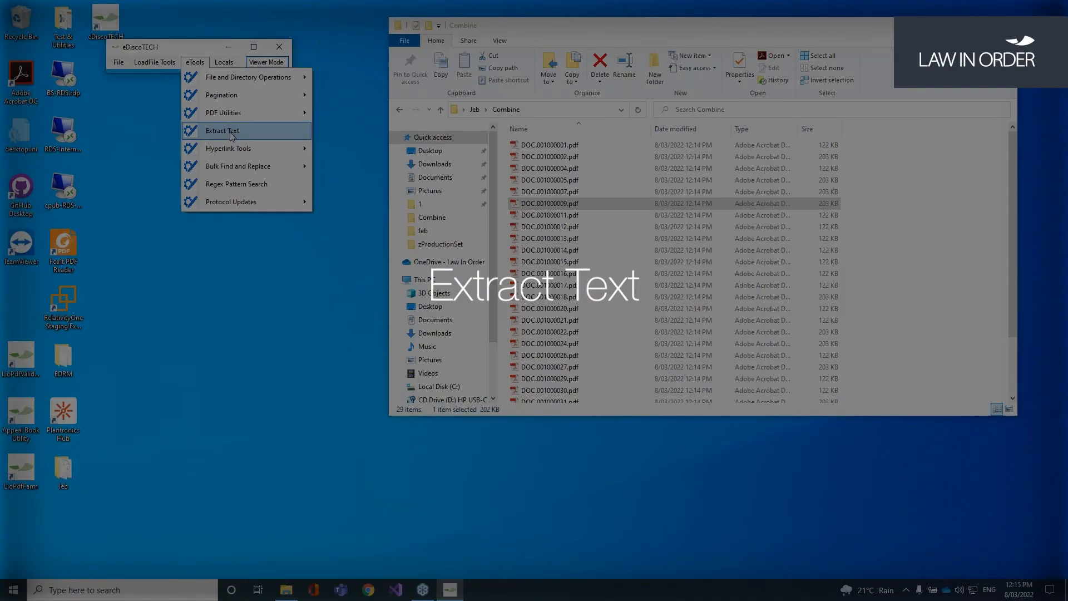
Step: Extract text from the Extract Text folder into the same folder with the Australia/Sydney time zone
left_click(232, 137)
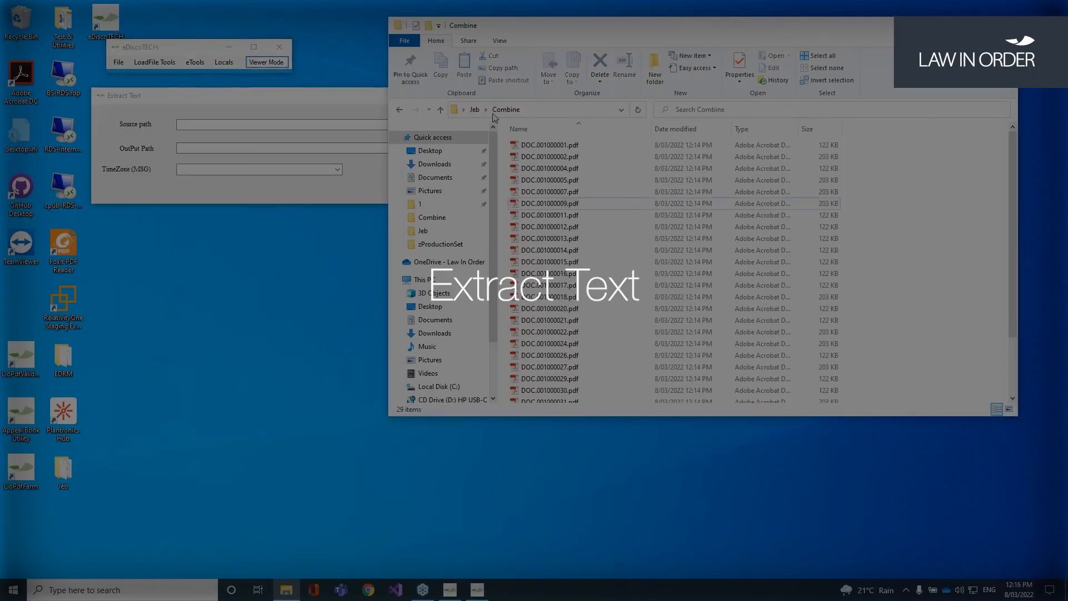
left_click(474, 110)
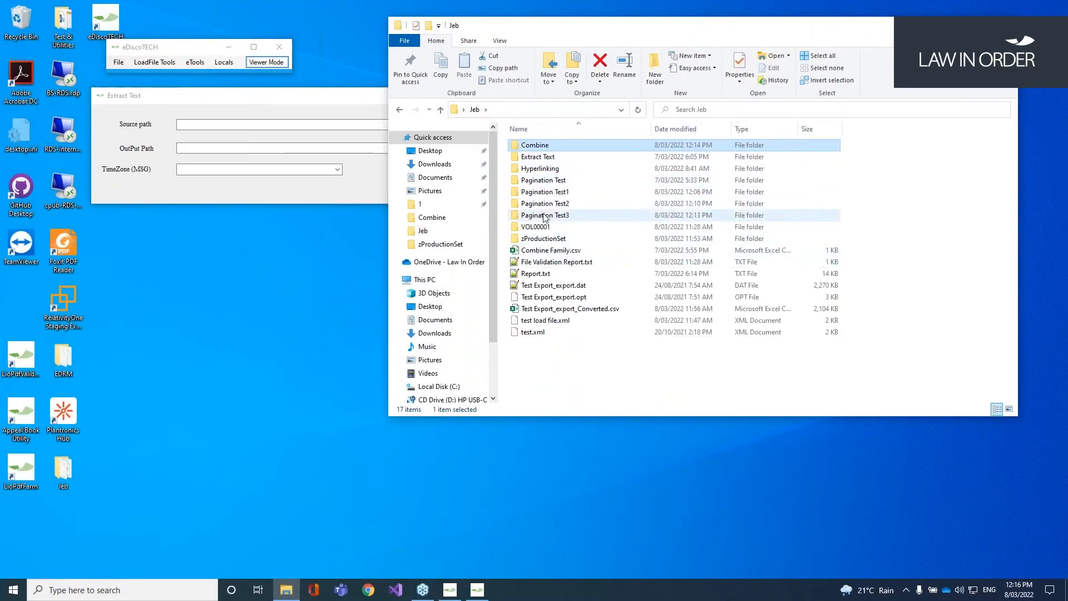
double_click(538, 157)
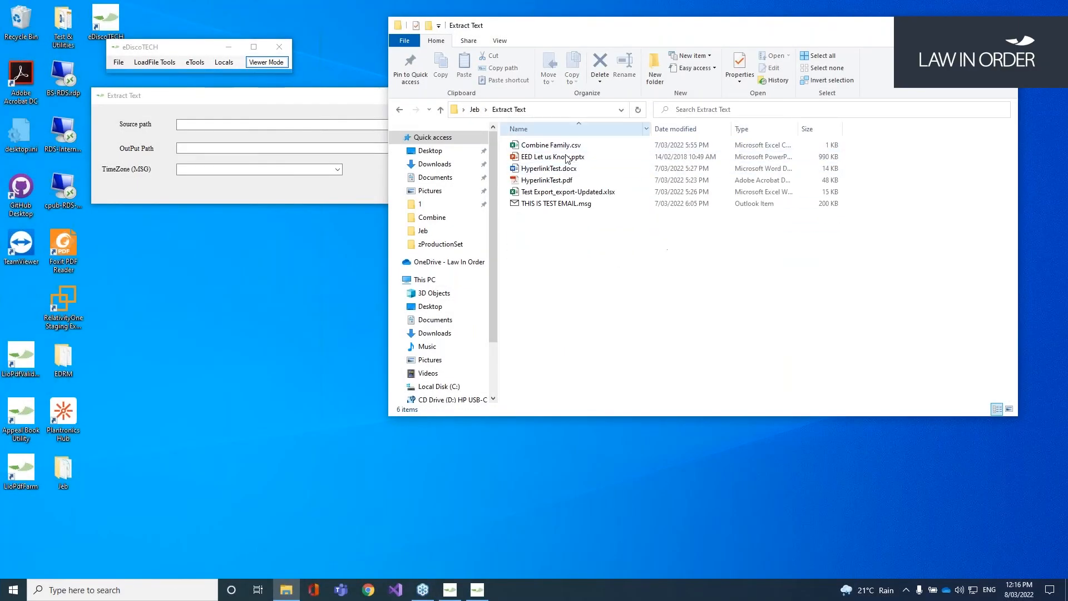
left_click(205, 125)
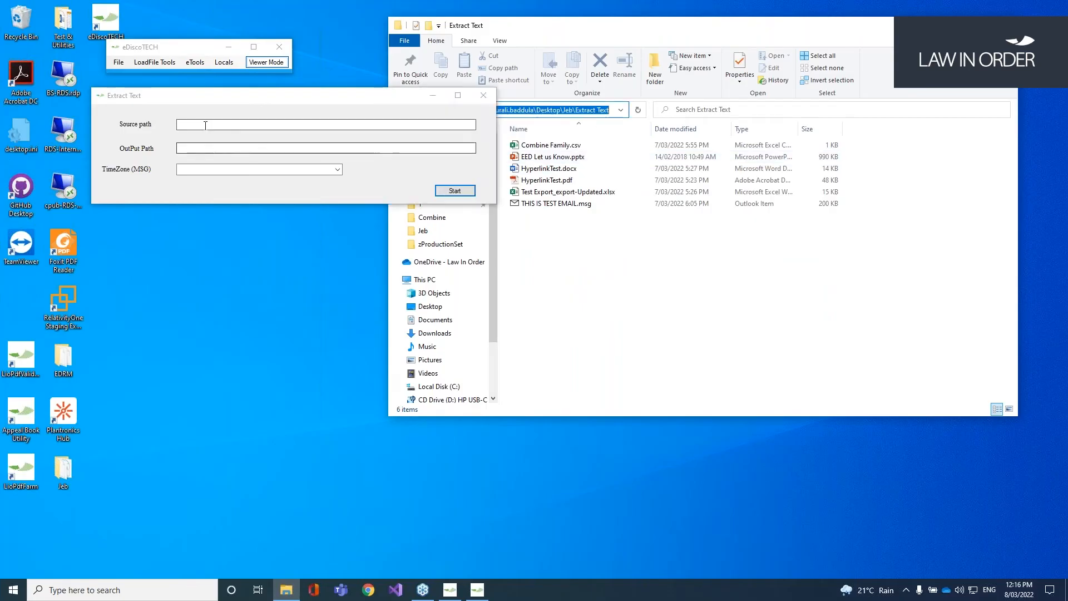
key("ctrl+v")
key("Tab")
key("ctrl+v")
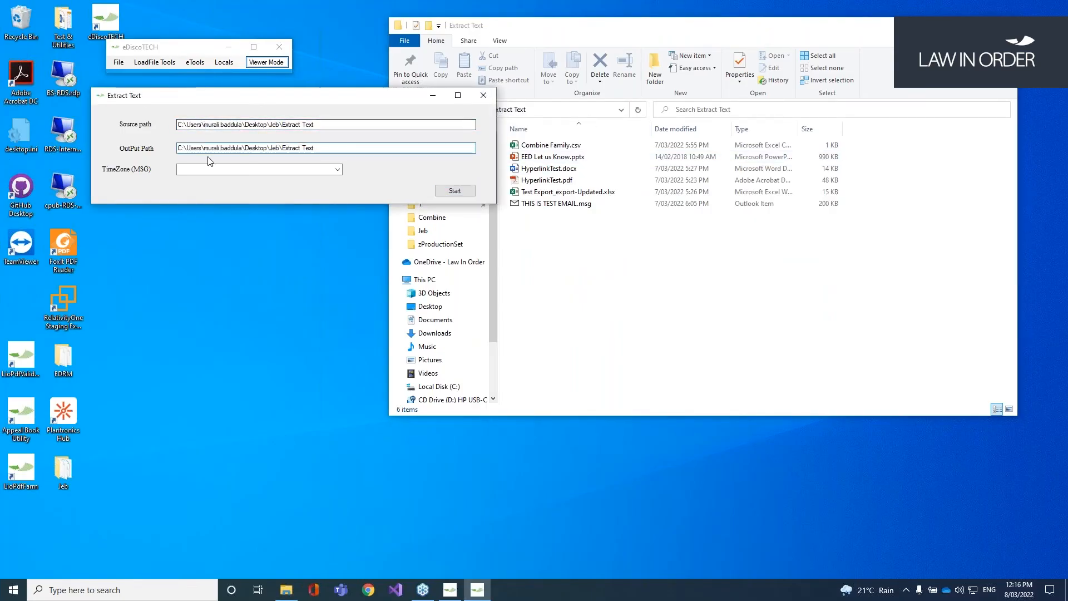
left_click(338, 170)
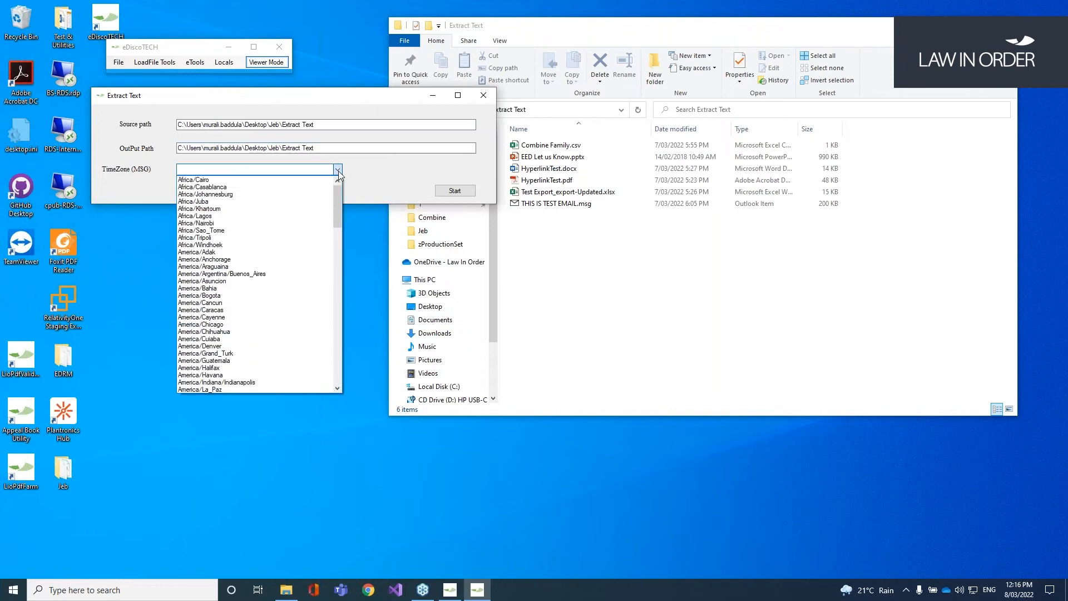
type("aus")
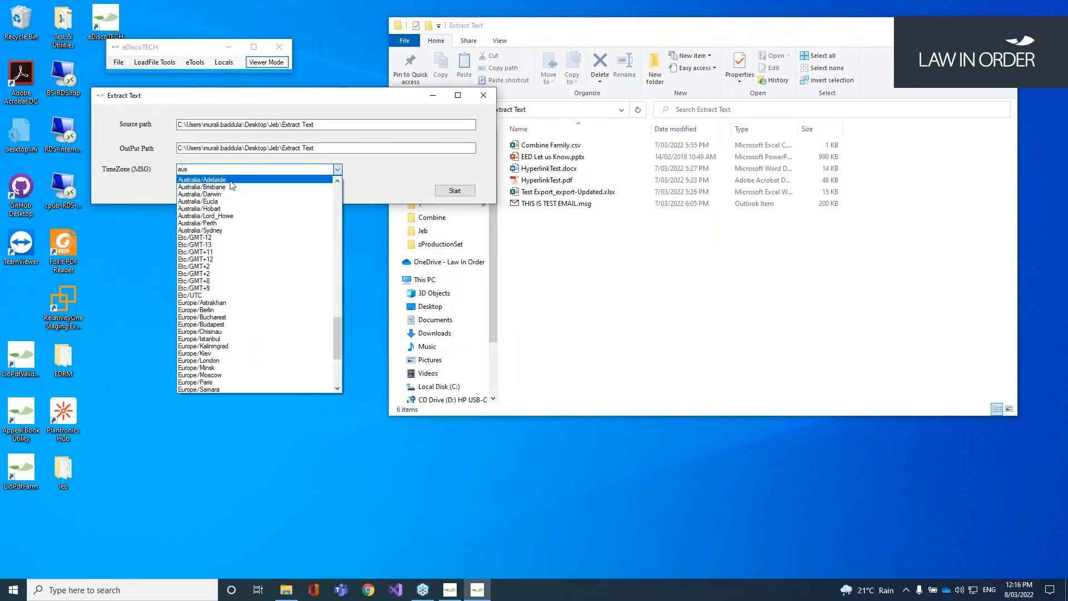
left_click(223, 230)
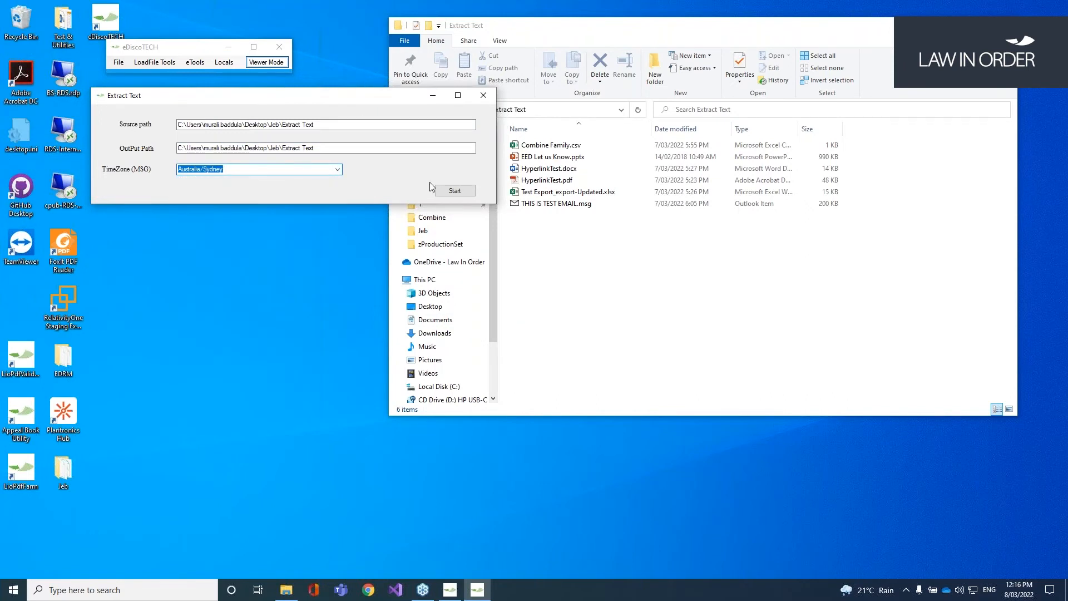
left_click(457, 192)
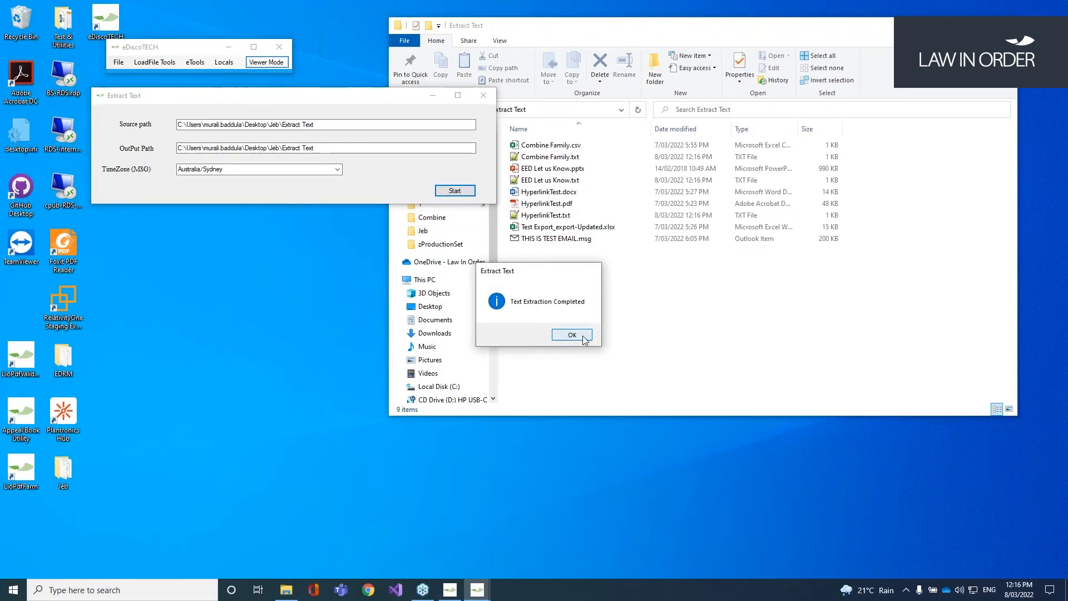
left_click(583, 340)
Step: Open HyperlinkTest.txt to check its 19 lines of extracted text
left_click(626, 307)
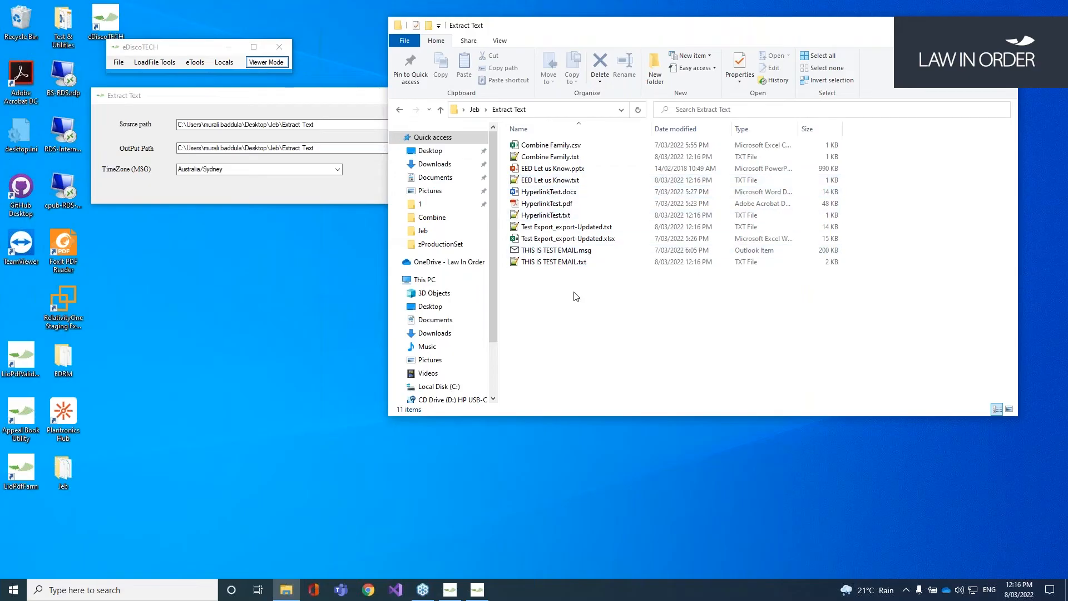
double_click(568, 216)
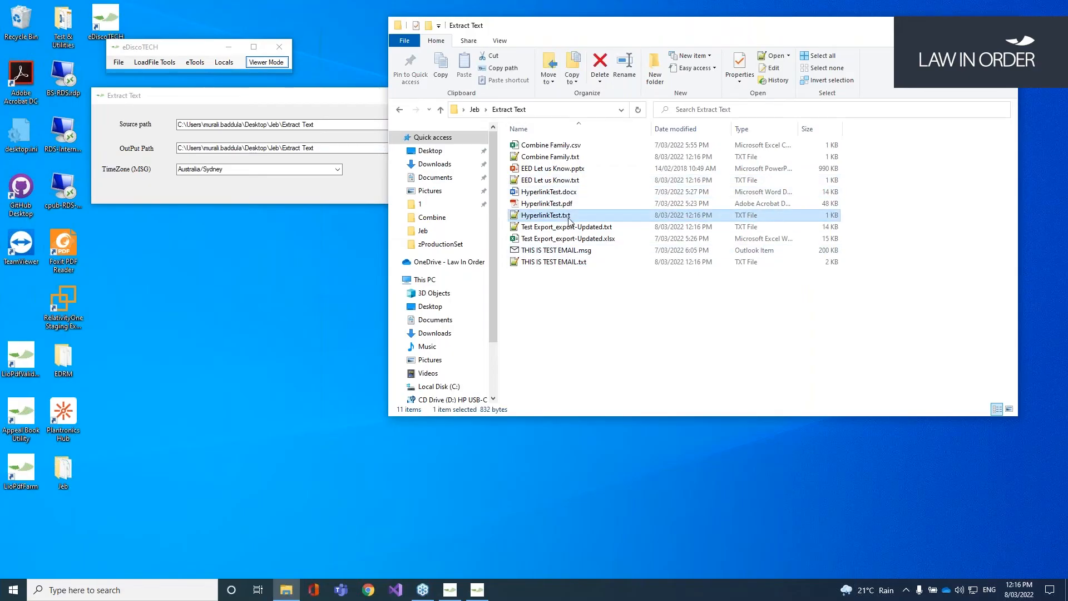
left_click_drag(326, 274, 69, 111)
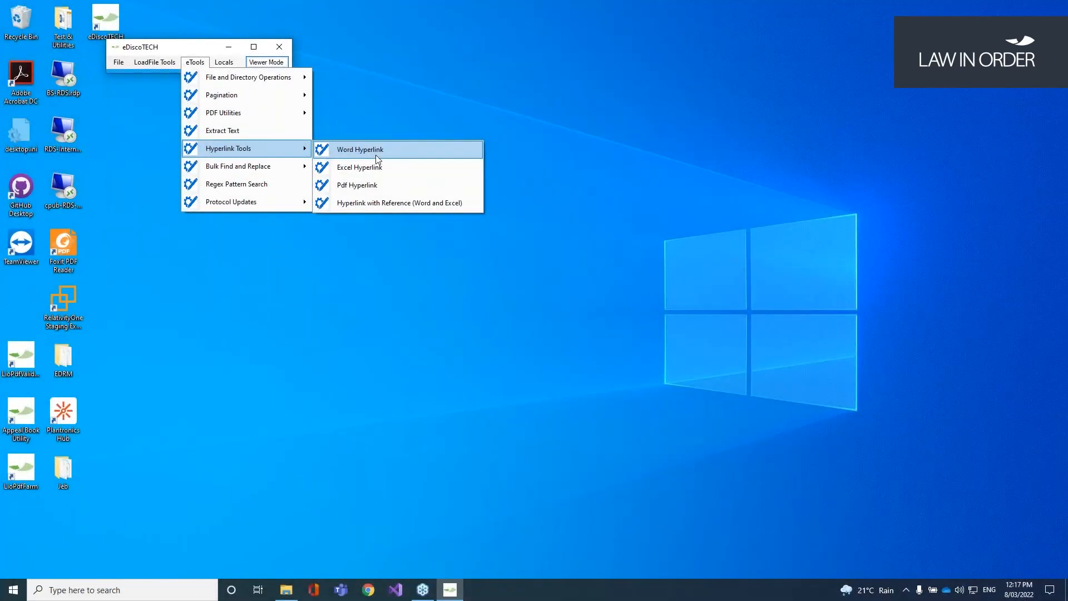
Step: Remove the hyperlinks from HyperlinkTest.docx with Word Hyperlink
left_click(377, 156)
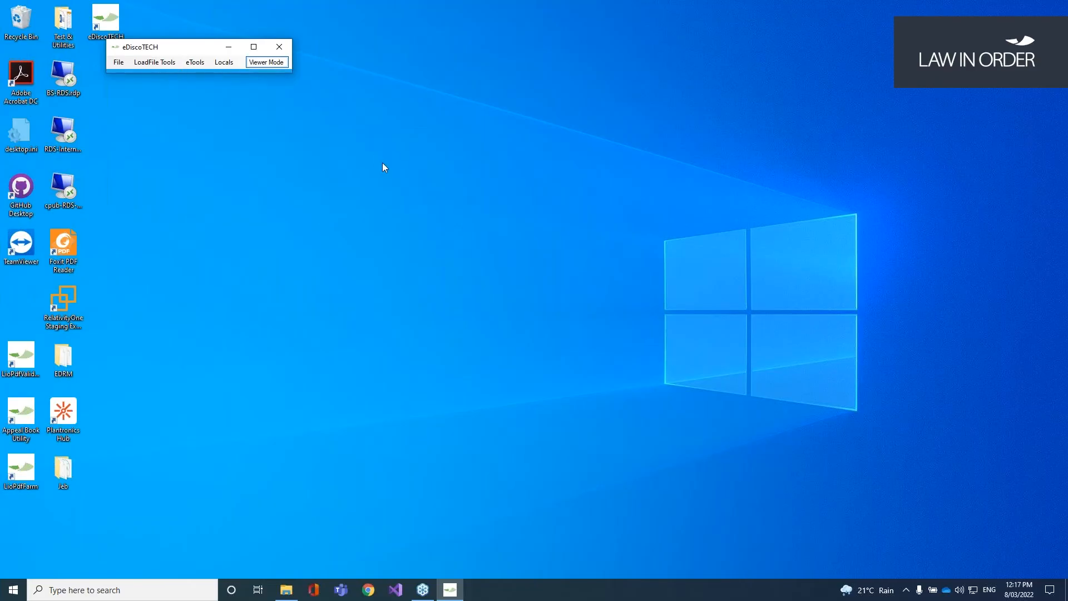
left_click_drag(323, 143, 386, 139)
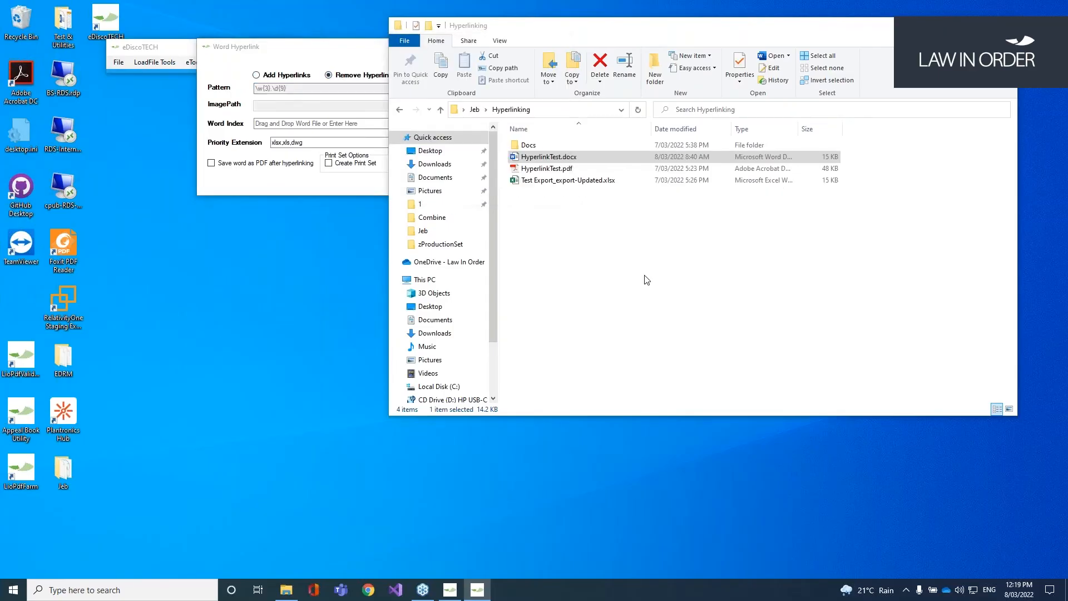
left_click(538, 160)
left_click_drag(538, 160, 309, 126)
left_click(301, 186)
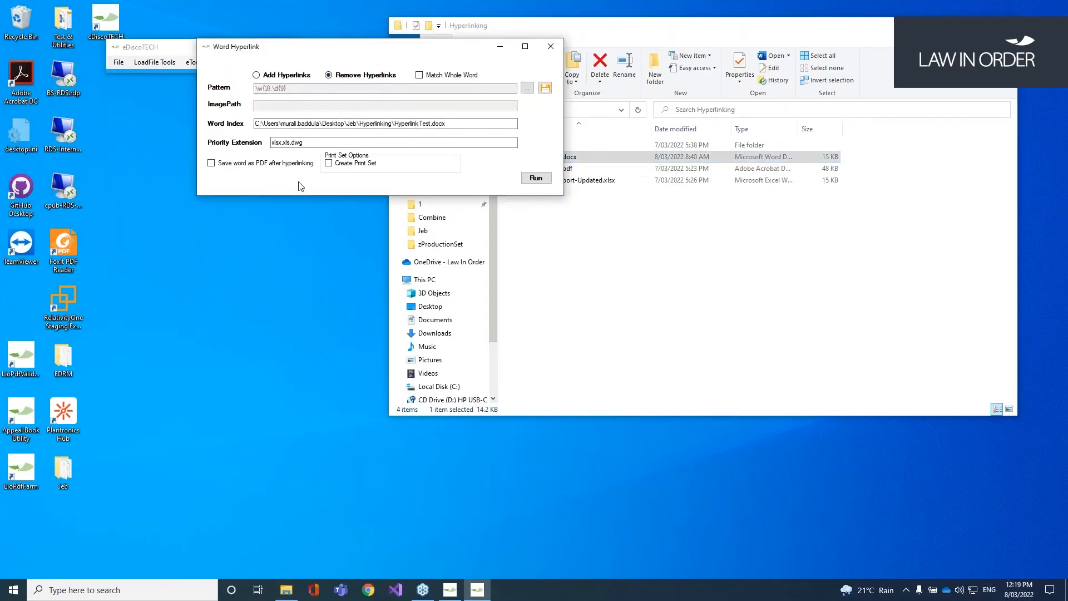
left_click(536, 178)
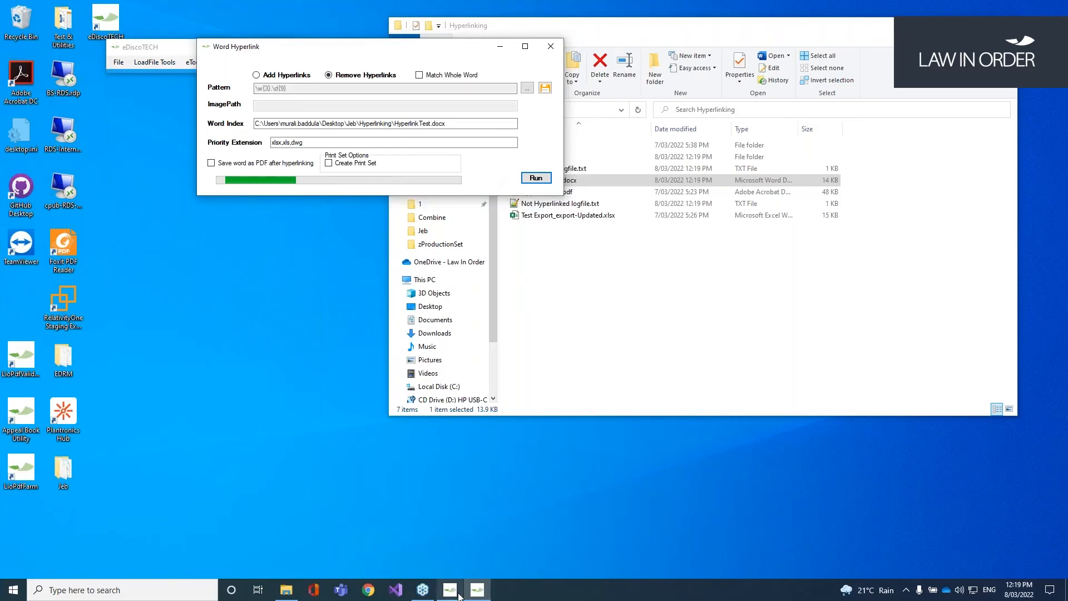
left_click(477, 590)
left_click(477, 590)
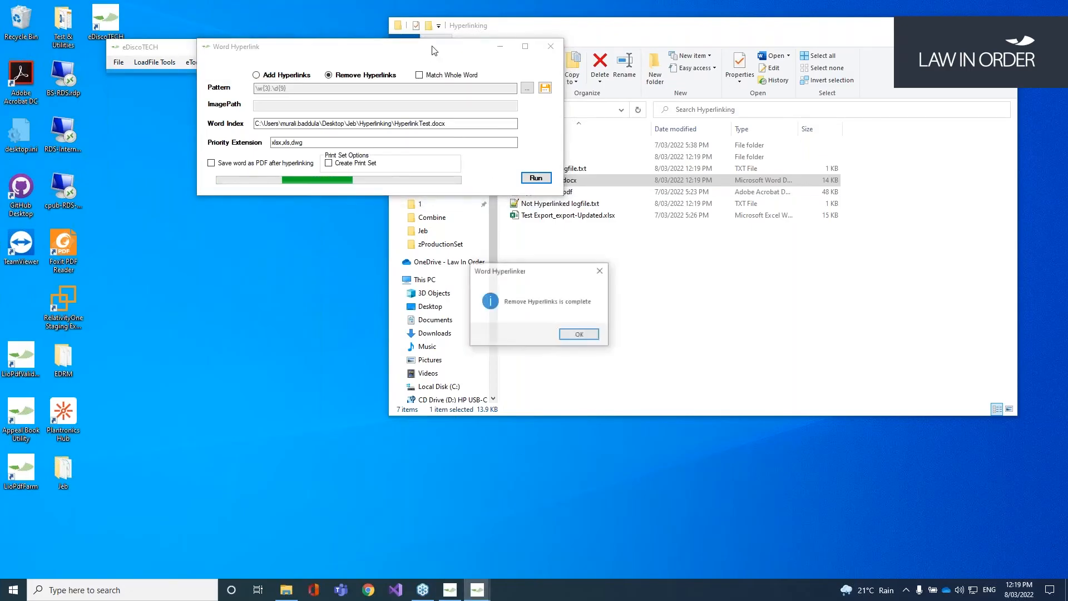
left_click(580, 335)
Step: Select Hyperlinked logfile.txt and Not Hyperlinked logfile.txt in the Hyperlinking folder
left_click(649, 312)
left_click(592, 169)
left_click(593, 203, "ctrl")
Step: Delete the two log files and switch Word Hyperlink to adding hyperlinks with pattern \w{3}.\d{9}
key("Delete")
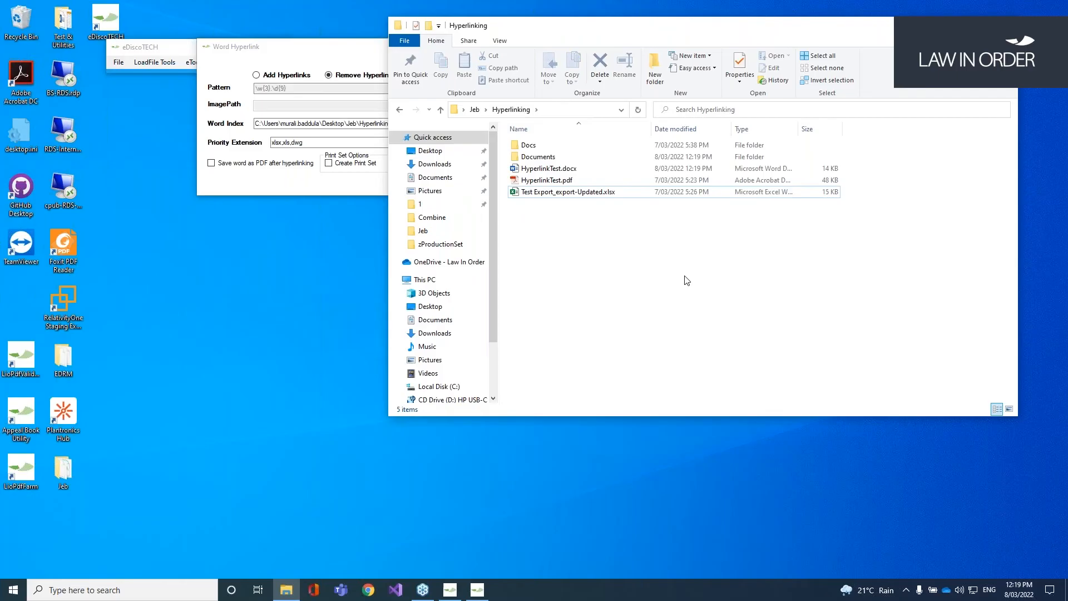
left_click_drag(342, 52, 260, 124)
left_click(197, 179)
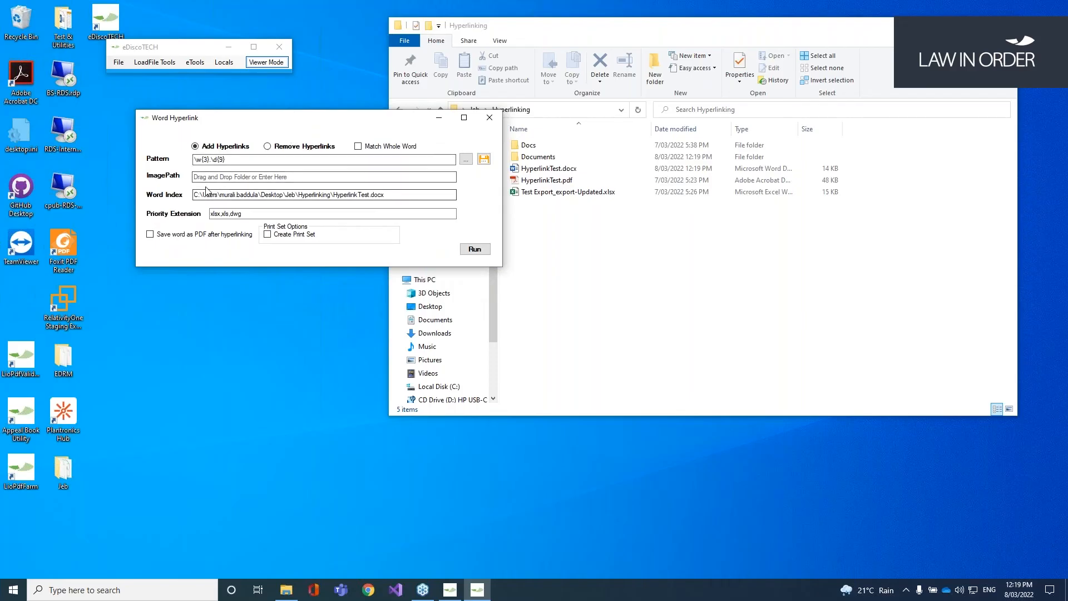
left_click(239, 160)
left_click_drag(239, 160, 186, 155)
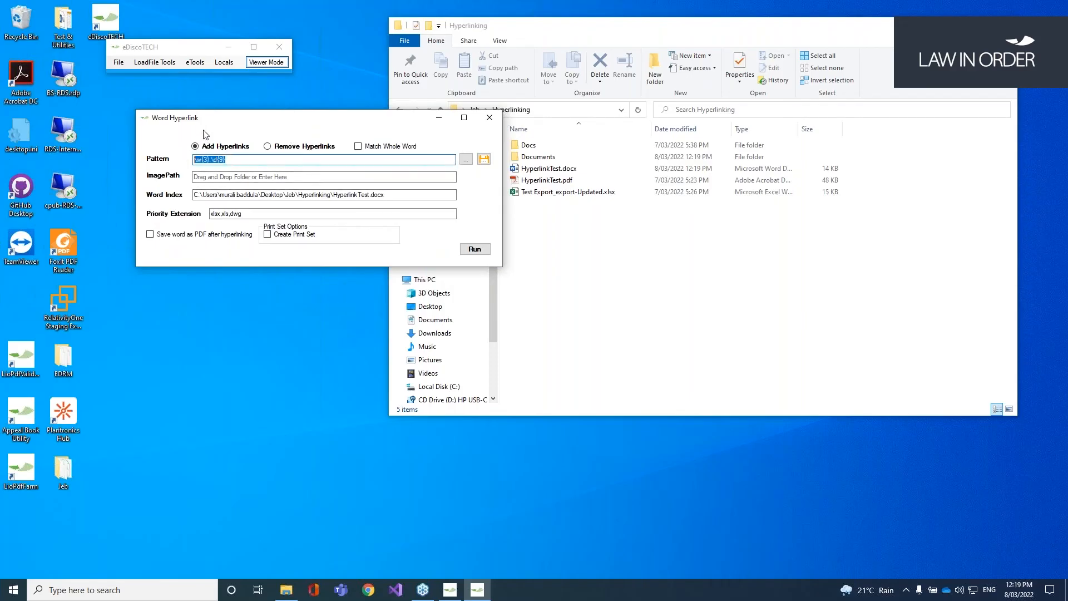
left_click(210, 176)
Step: Set the Docs folder as the image path, check the priority extension, and run hyperlinking
left_click(702, 247)
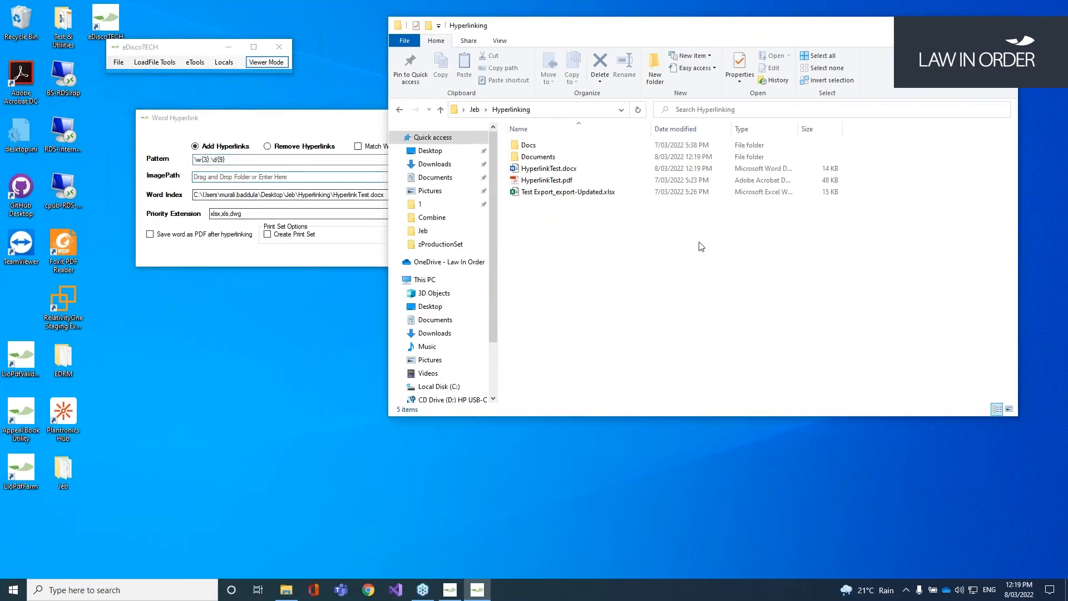
left_click_drag(528, 145, 334, 177)
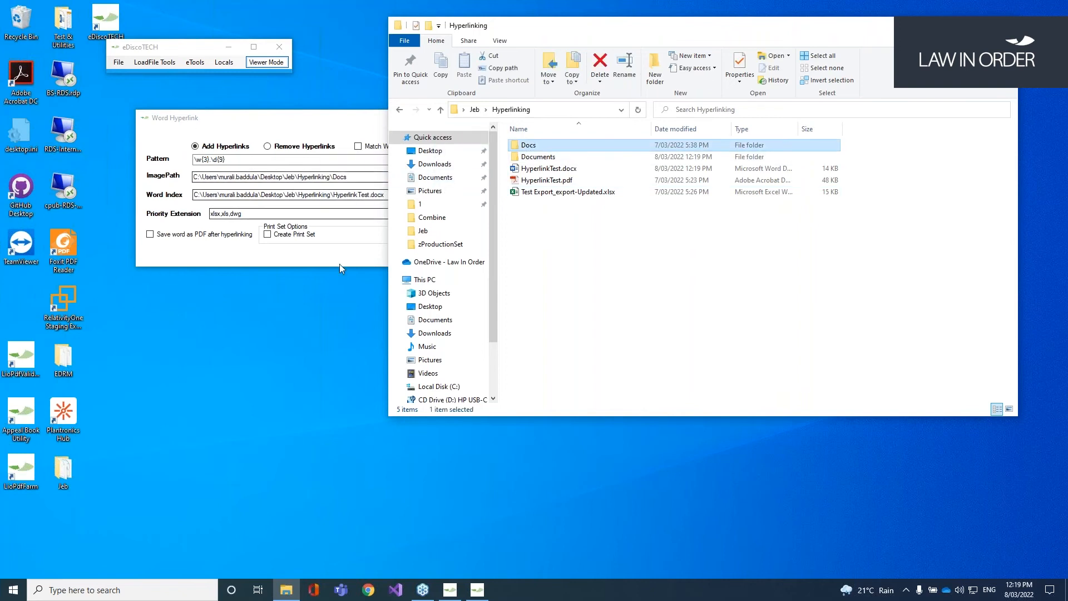
left_click(343, 261)
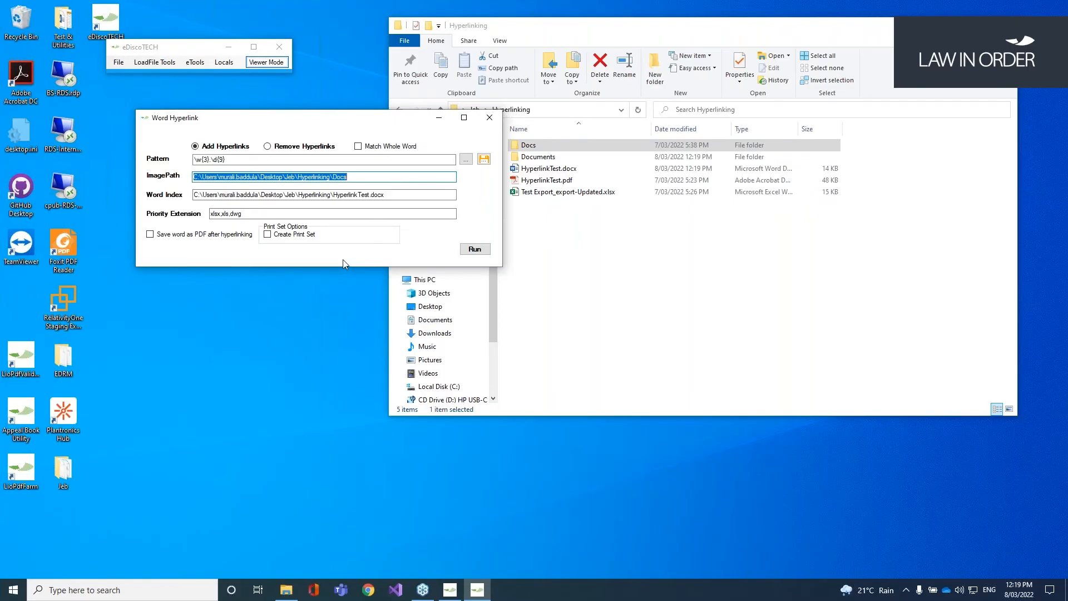
left_click_drag(242, 214, 208, 212)
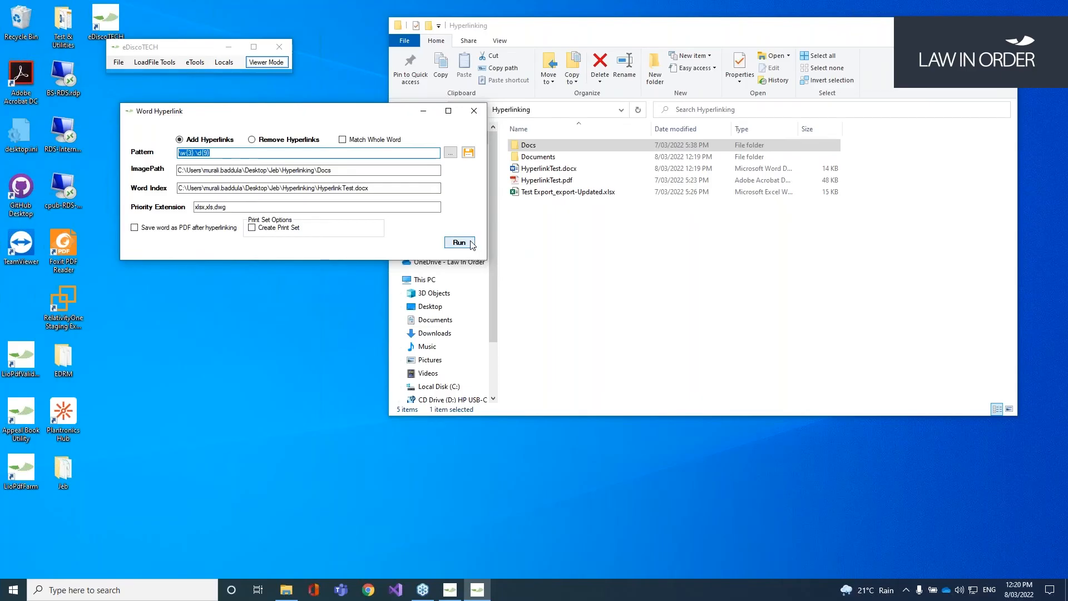
left_click(470, 243)
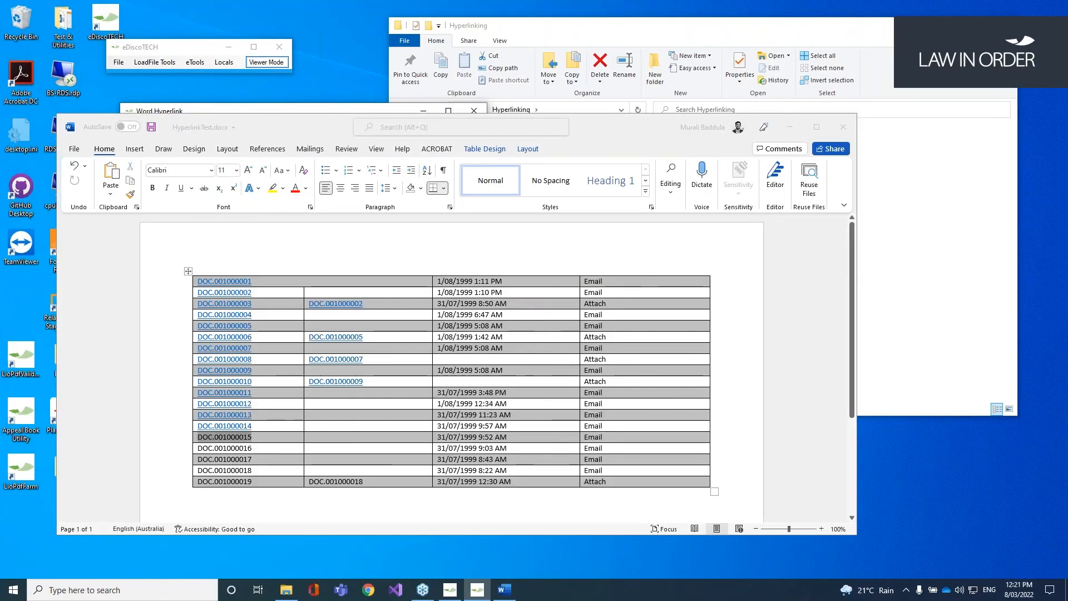
Step: Open the Excel Hyperlink and Pdf Hyperlink tools from eTools > Hyperlink Tools
left_click(195, 62)
mouse_move(268, 154)
left_click(356, 168)
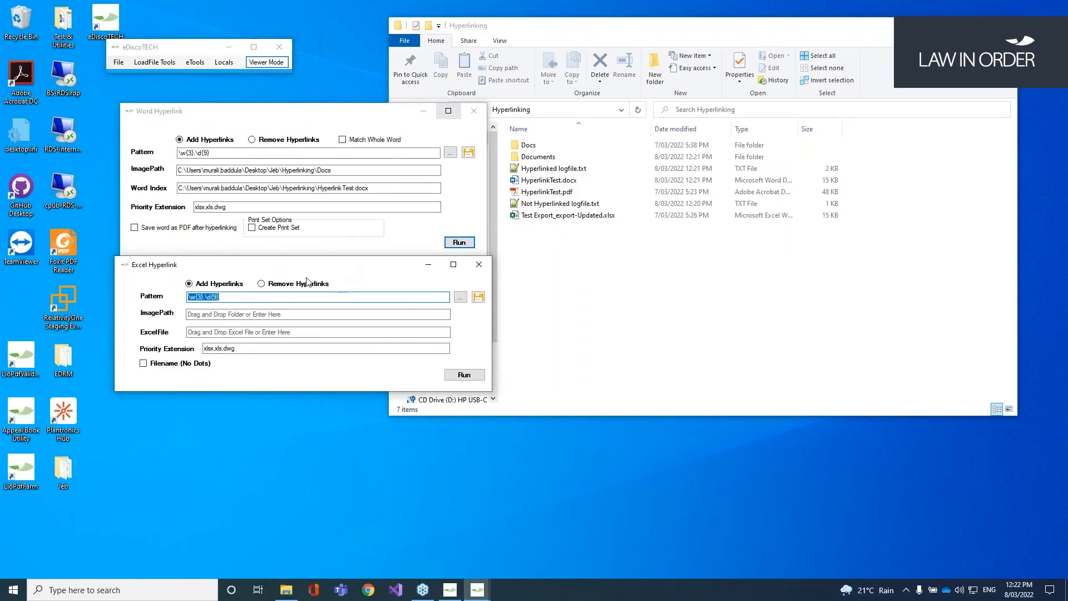
left_click(195, 62)
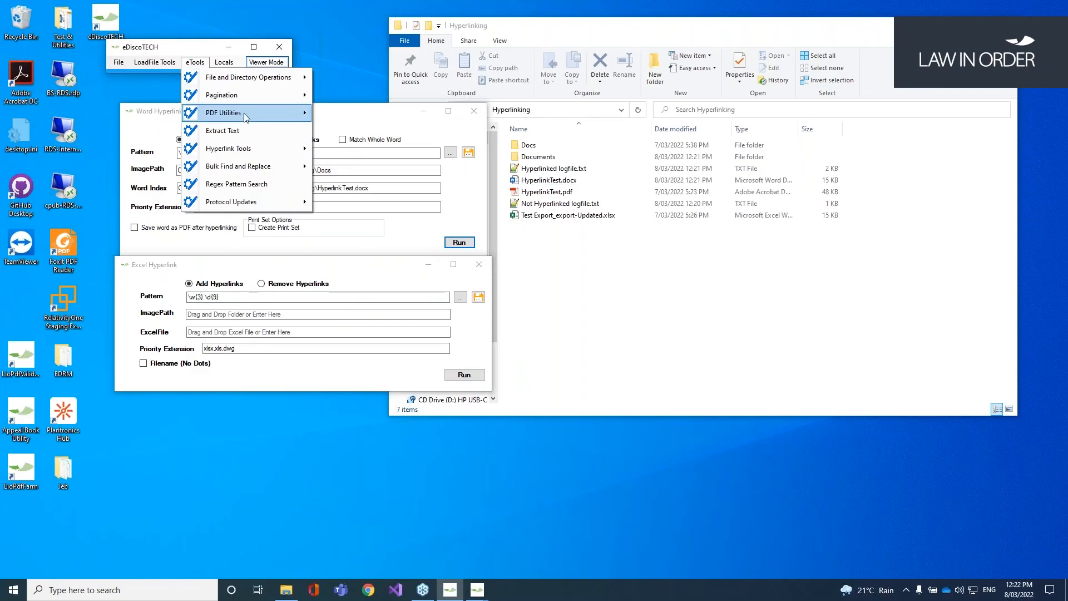
mouse_move(243, 113)
mouse_move(248, 149)
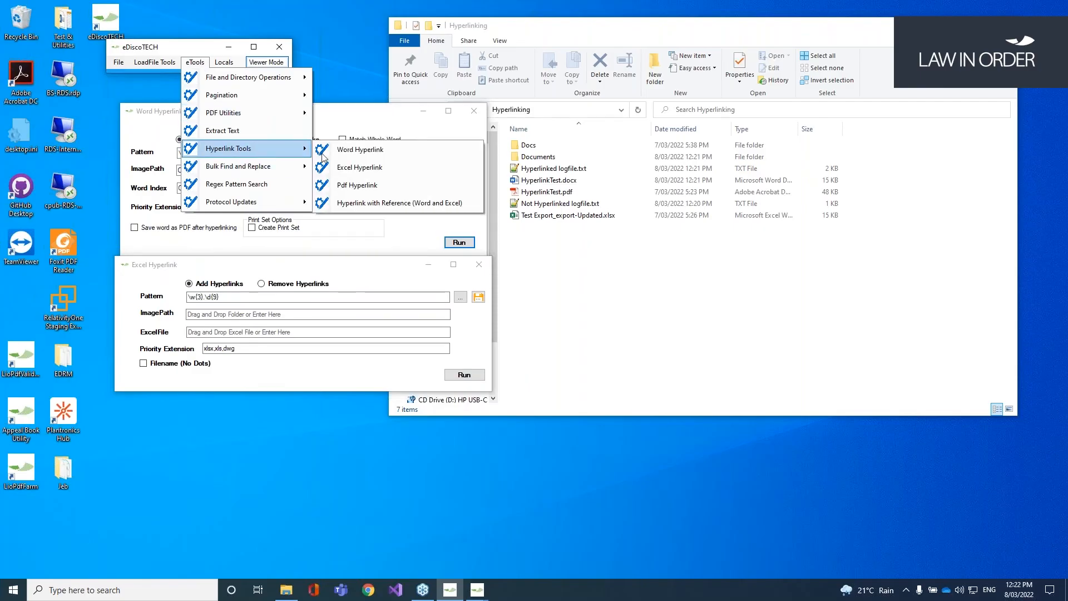
left_click(357, 185)
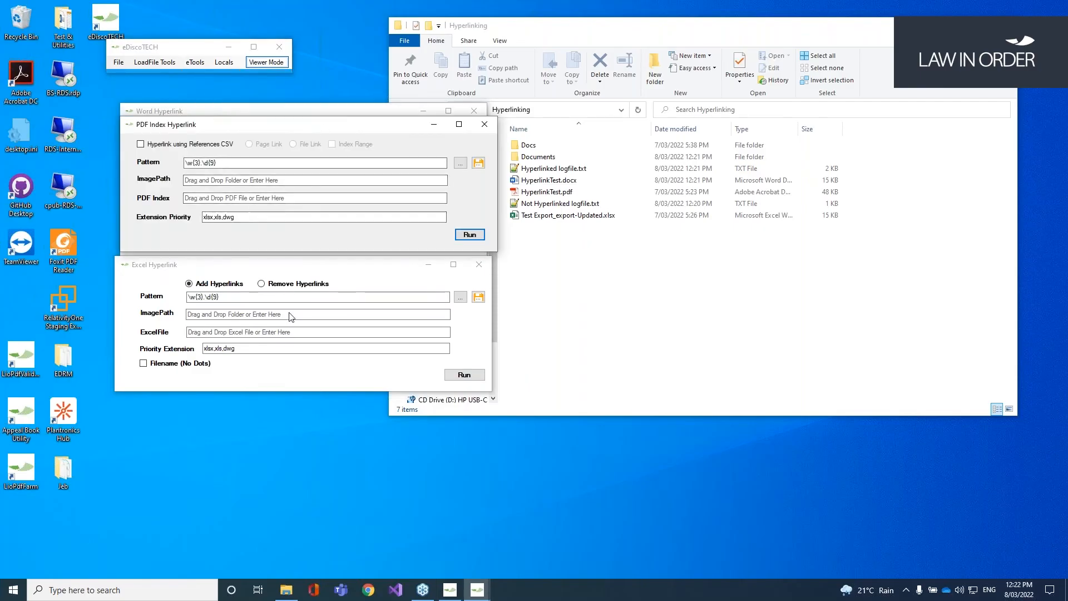
Step: Arrange the PDF and Word hyperlinking windows so all three tools are visible
left_click_drag(327, 113, 316, 398)
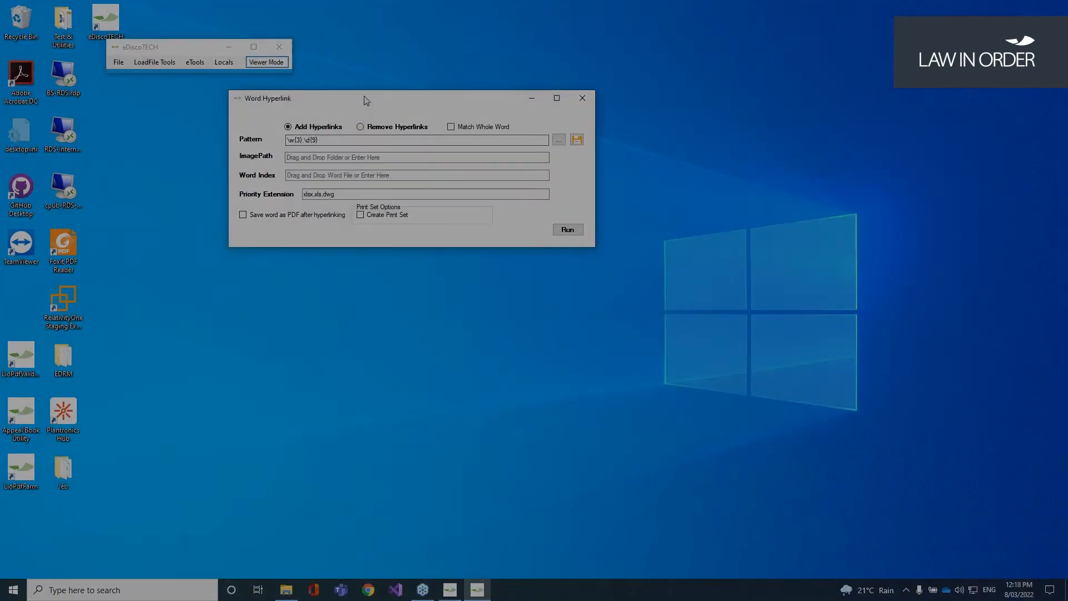
left_click_drag(365, 100, 370, 138)
left_click_drag(329, 177, 292, 178)
left_click_drag(347, 137, 306, 146)
left_click(291, 188)
Step: Review the saved project patterns and the xlsx,xls,dwg Priority Extension field
double_click(294, 187)
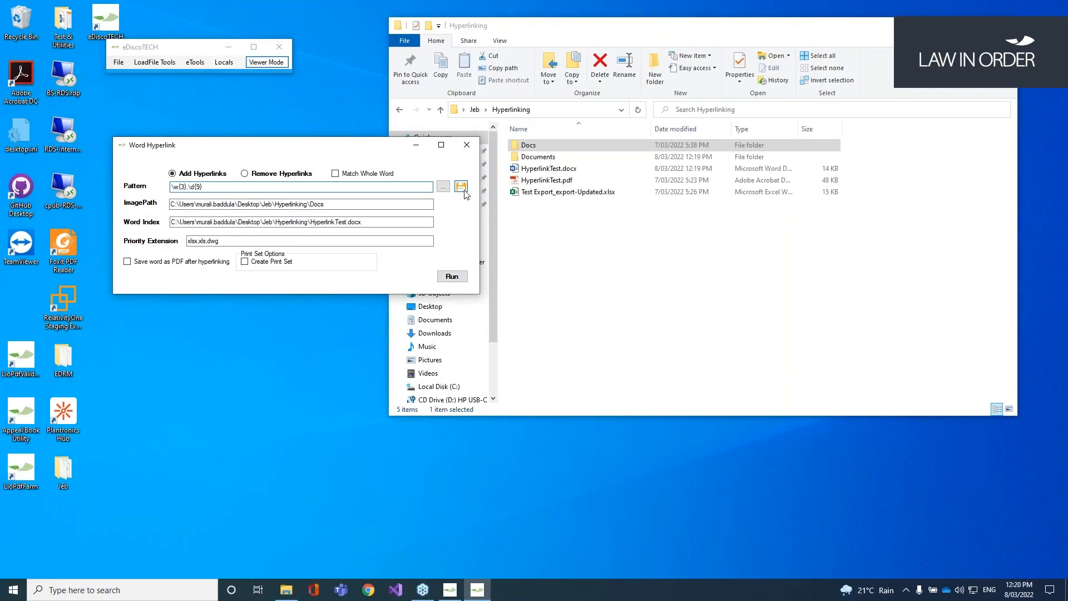
left_click(461, 186)
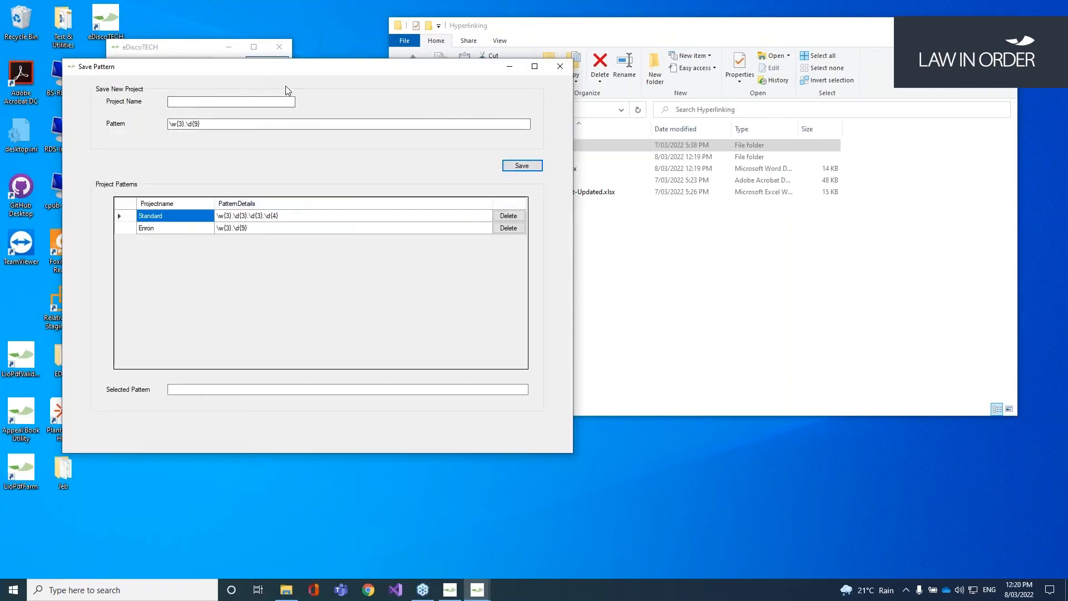
left_click(337, 222)
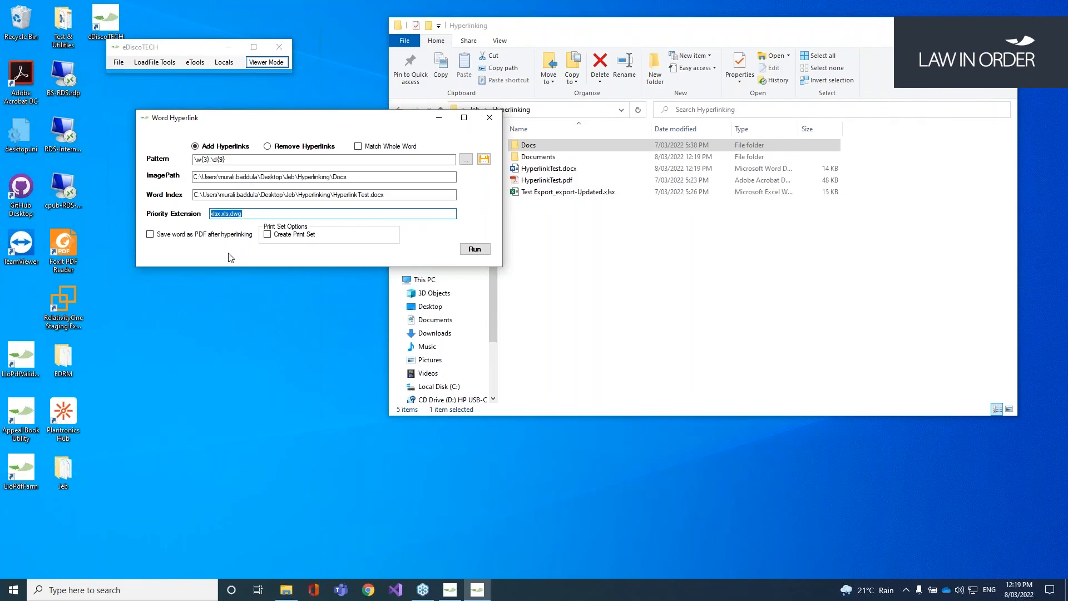
left_click(264, 214)
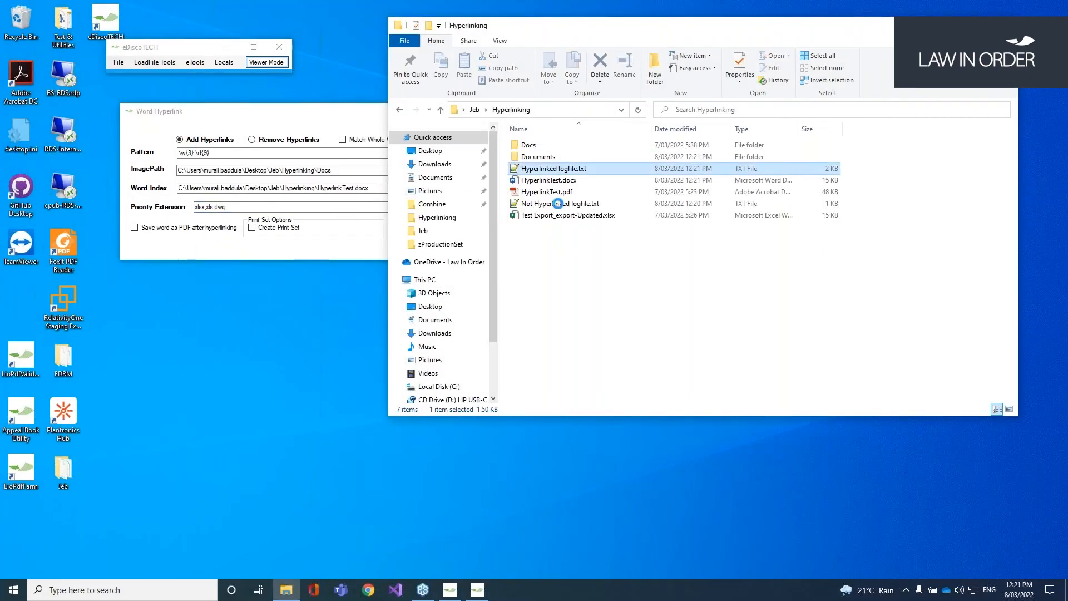
Step: Open Hyperlinked logfile.txt in Notepad++ and inspect the linked DOC numbers
left_click(562, 204, "ctrl")
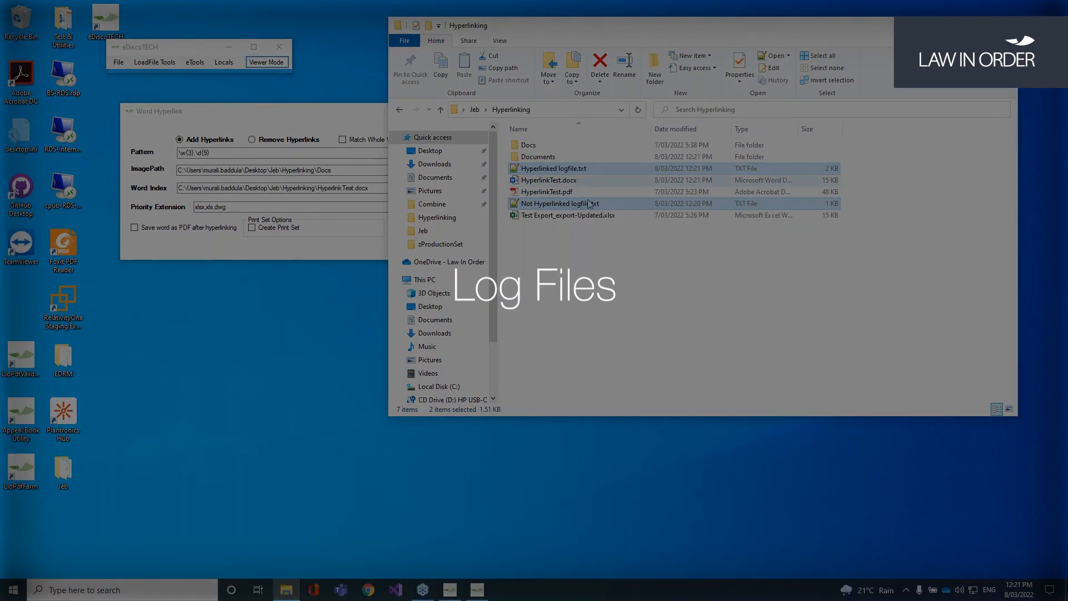
left_click(574, 171)
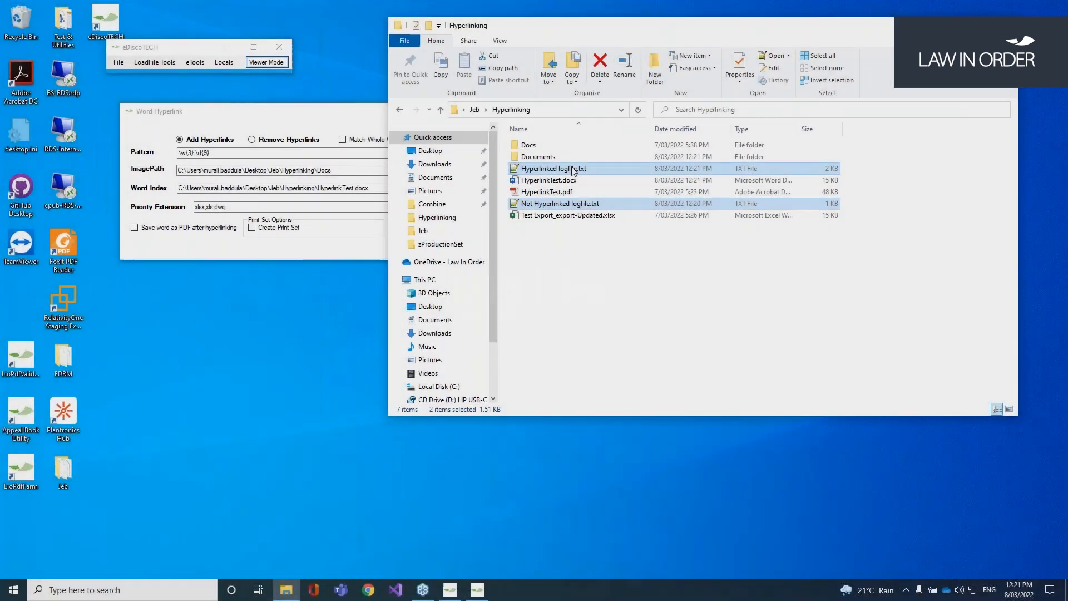
double_click(573, 169)
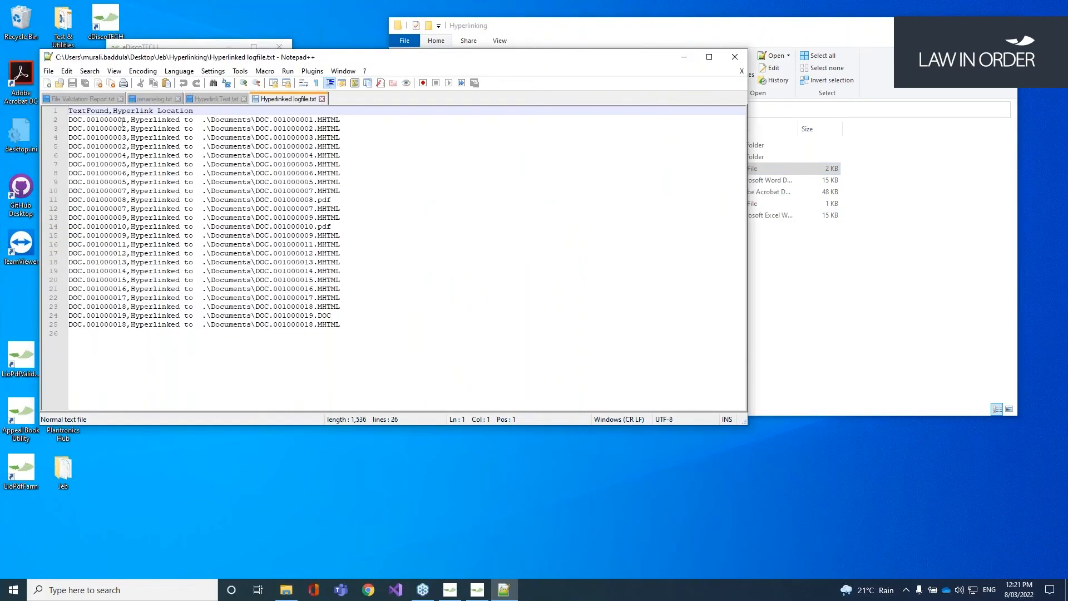
left_click(126, 120)
double_click(126, 120)
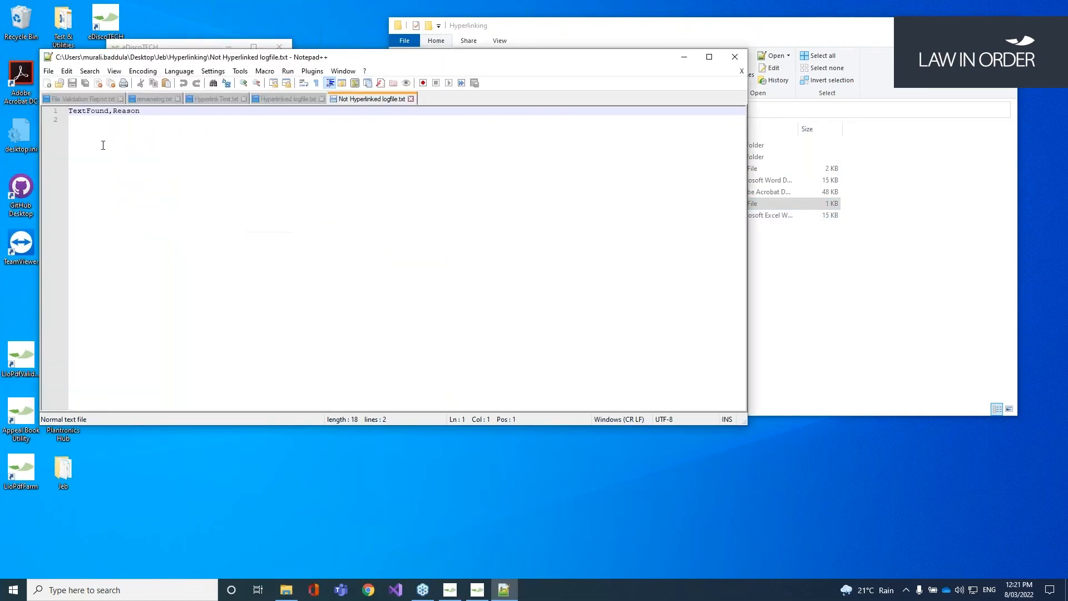
left_click_drag(147, 113, 154, 141)
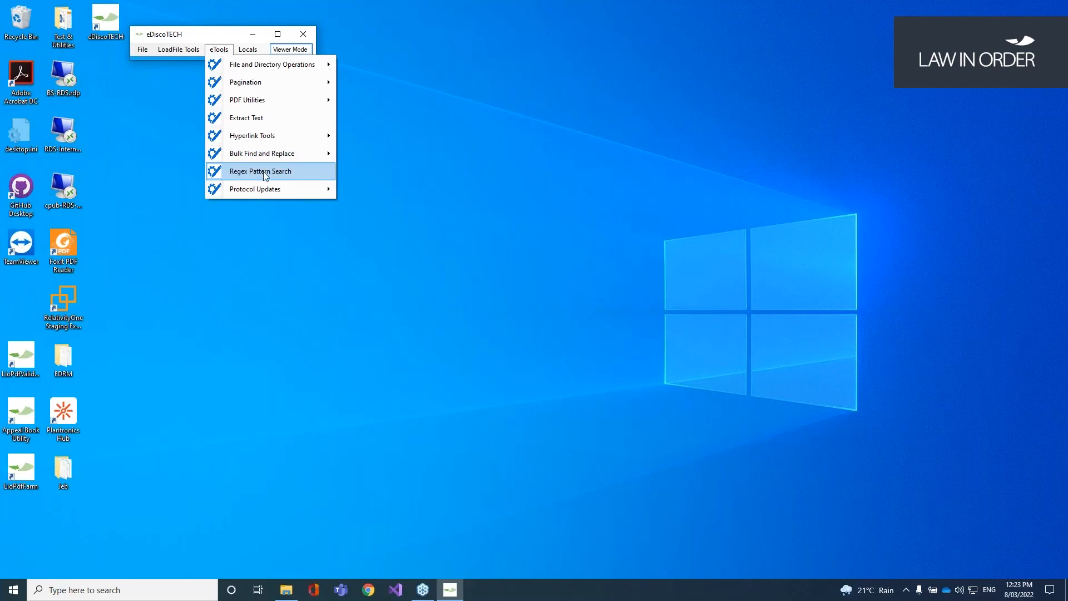
Step: Open Regex Pattern Search and set its OutPut Path to the copied Hyperlinking folder
left_click(263, 173)
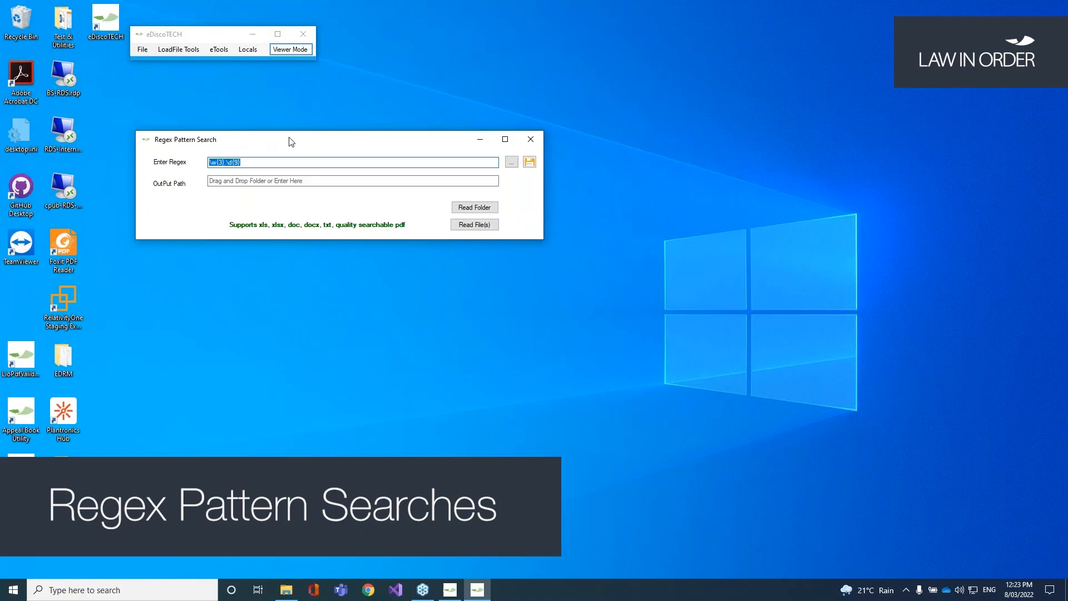
left_click(286, 590)
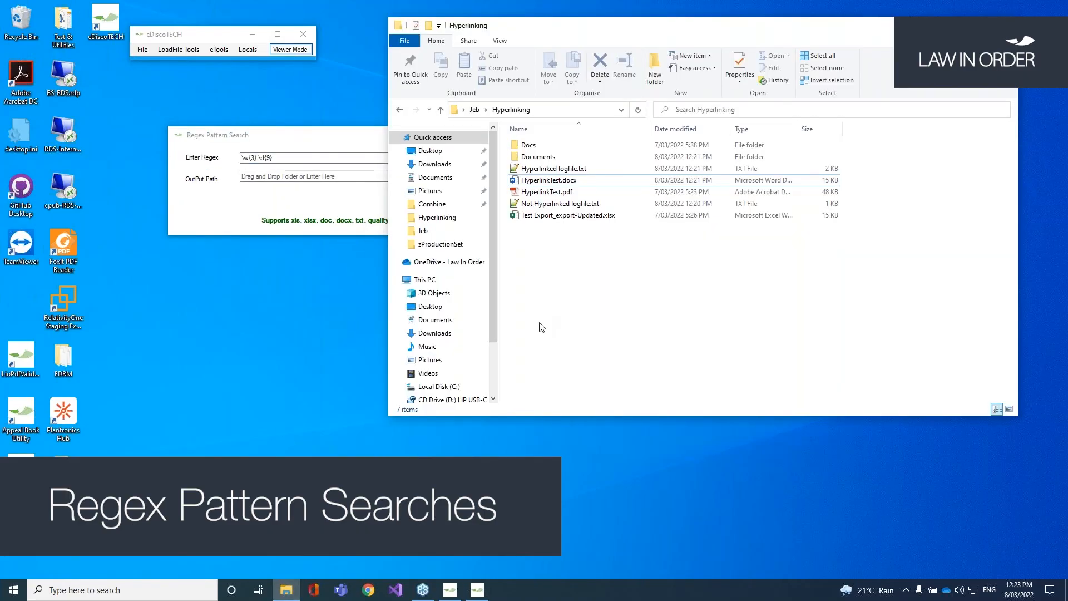
left_click_drag(293, 135, 251, 97)
left_click(546, 251)
left_click(352, 163)
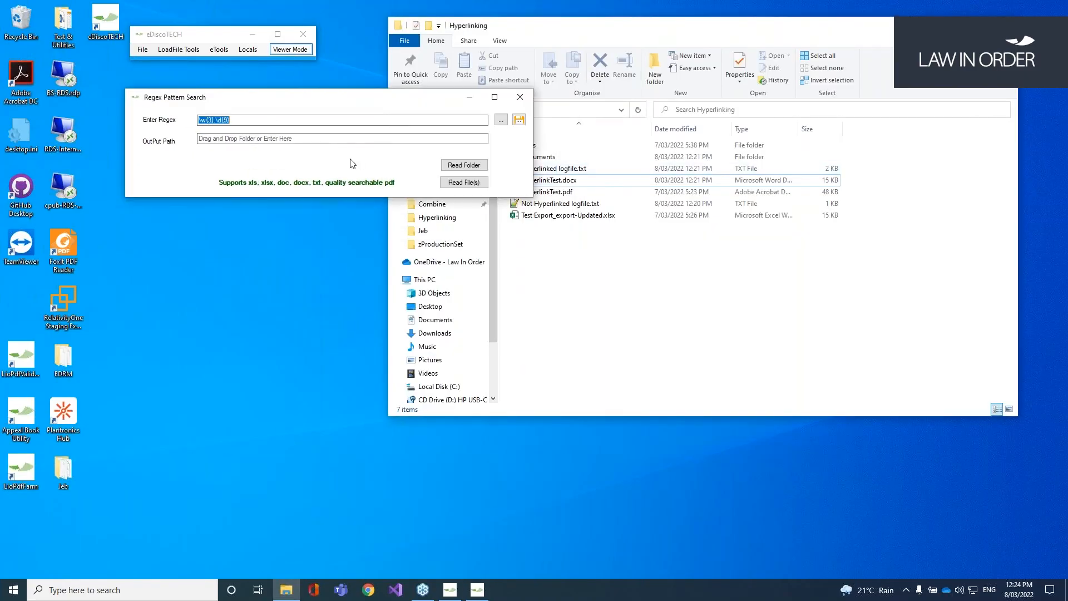
left_click(559, 112)
key("ctrl+c")
left_click(350, 140)
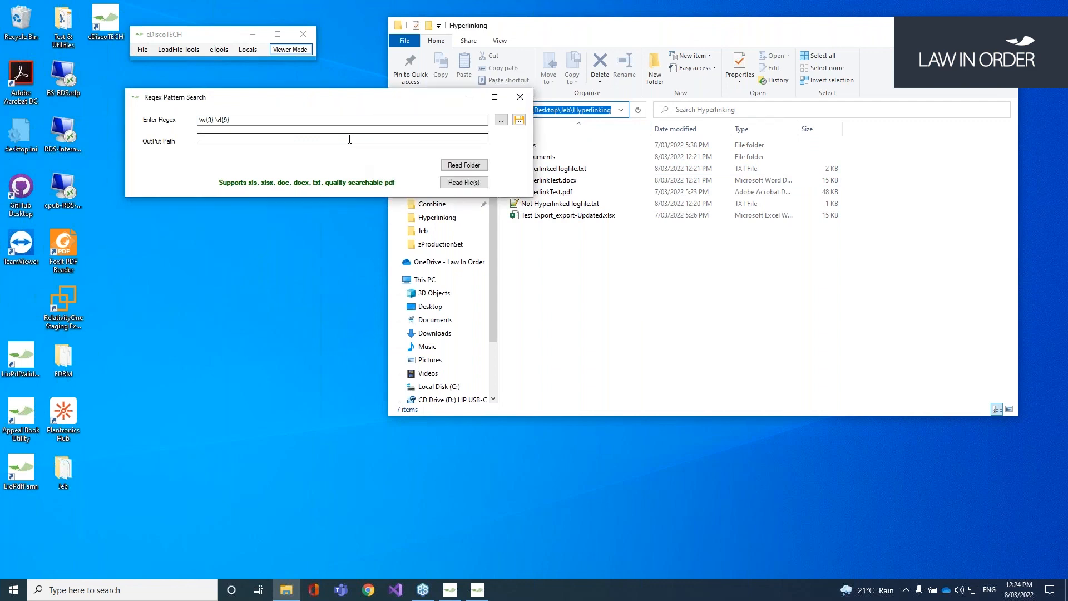
key("ctrl+v")
Step: Read HyperlinkTest.pdf and HyperlinkTest.docx from the Hyperlinking folder for the pattern search
left_click(595, 247)
left_click(364, 165)
left_click(464, 183)
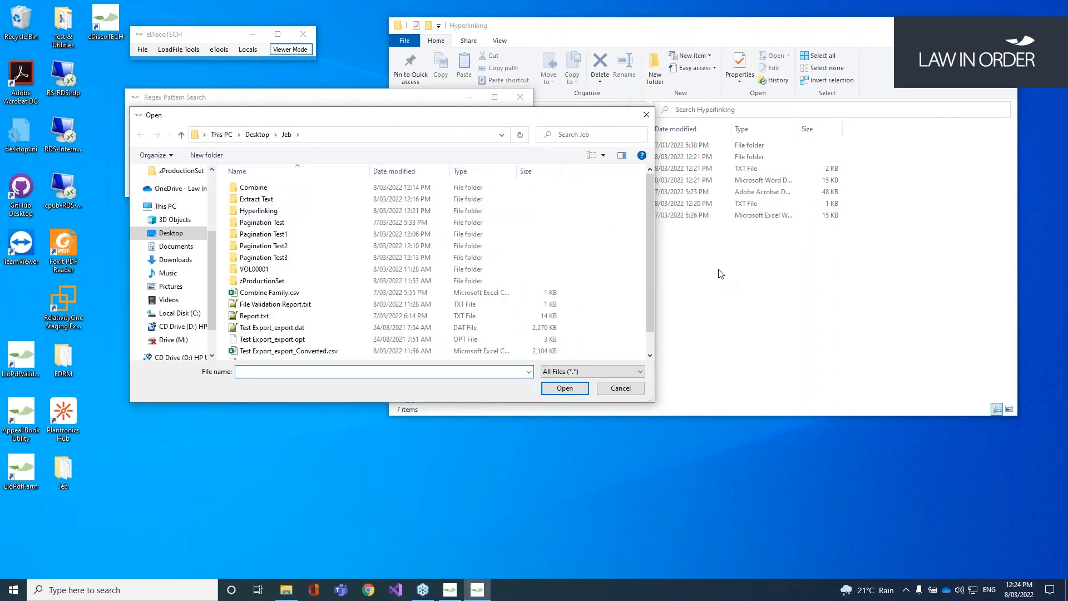
left_click(720, 272)
left_click(581, 110)
left_click(268, 371)
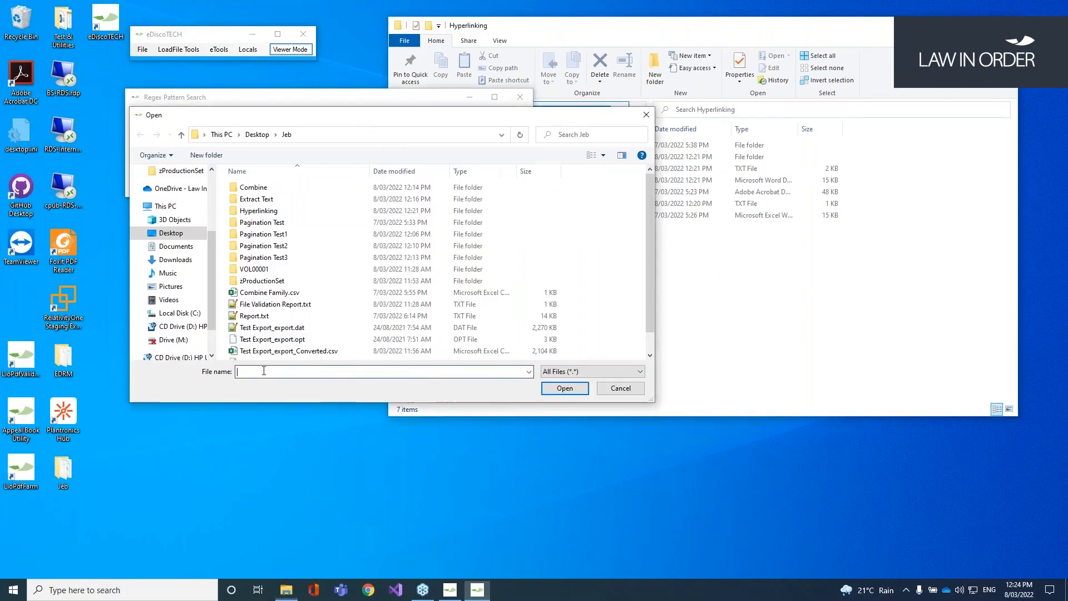
key("ctrl+v")
key("Return")
left_click(278, 234)
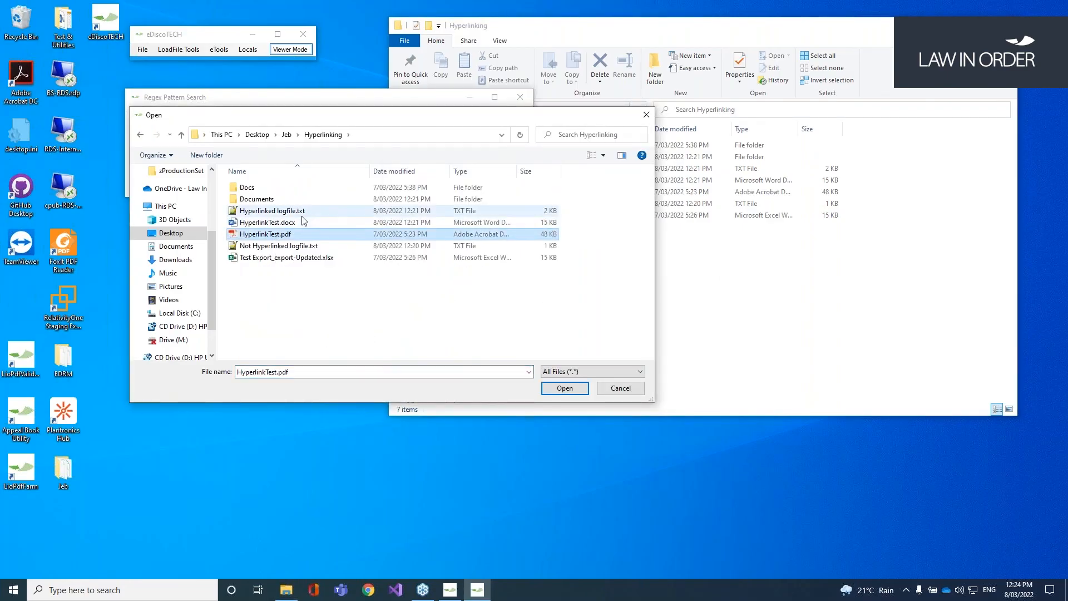
left_click(289, 225, "ctrl")
left_click(573, 393)
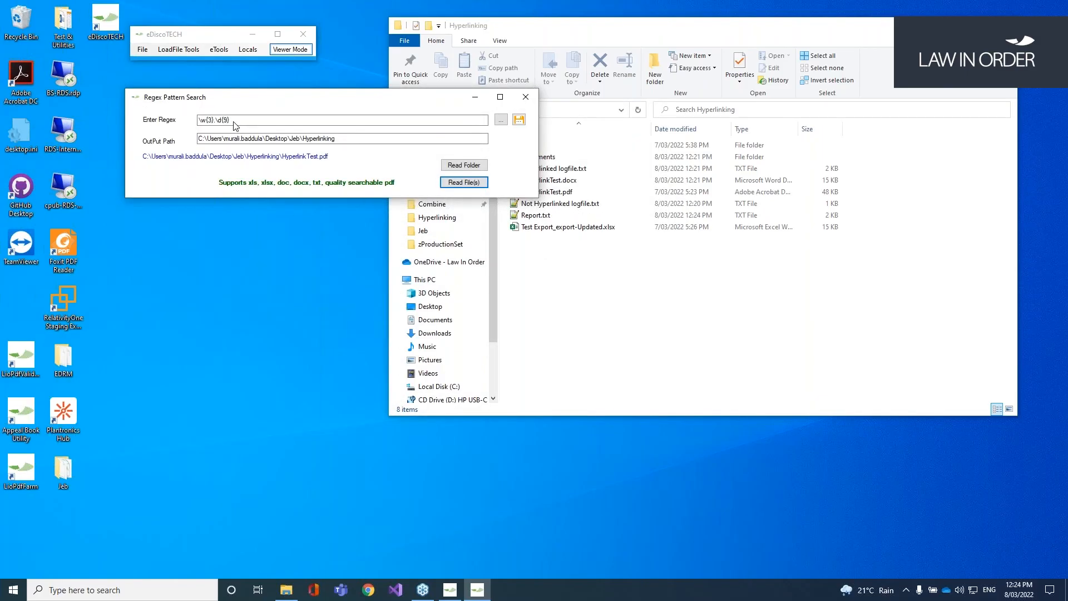
Step: Acknowledge the finished search and open Report.txt to review the found DOC numbers
left_click(576, 337)
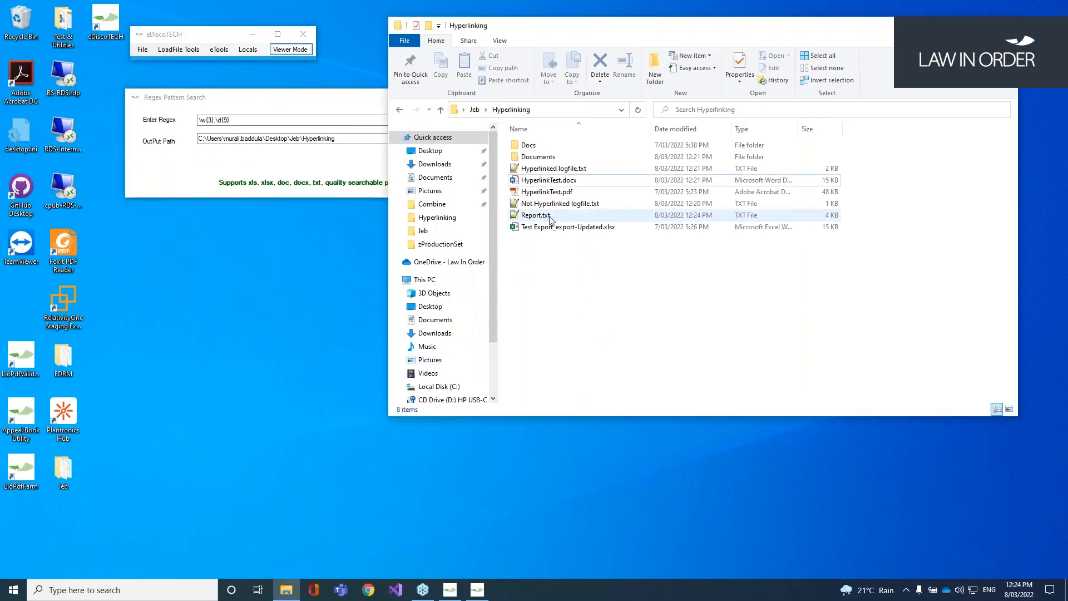
double_click(548, 216)
left_click(384, 120)
left_click(306, 124, "shift")
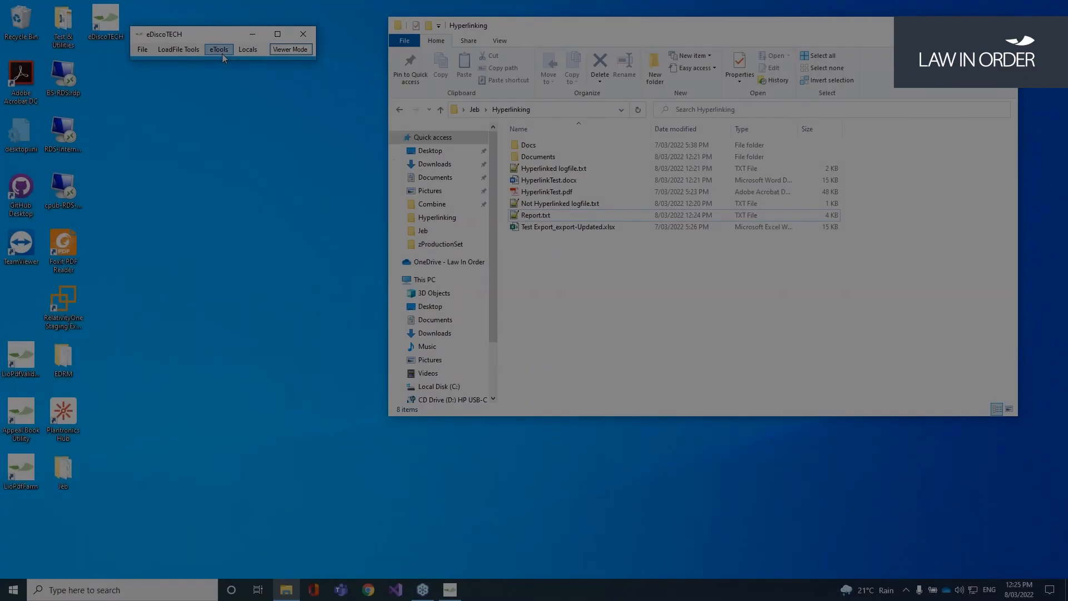
Step: Open eTools > Protocol Updates > ASIC Dateformats and Placeholders
left_click(221, 49)
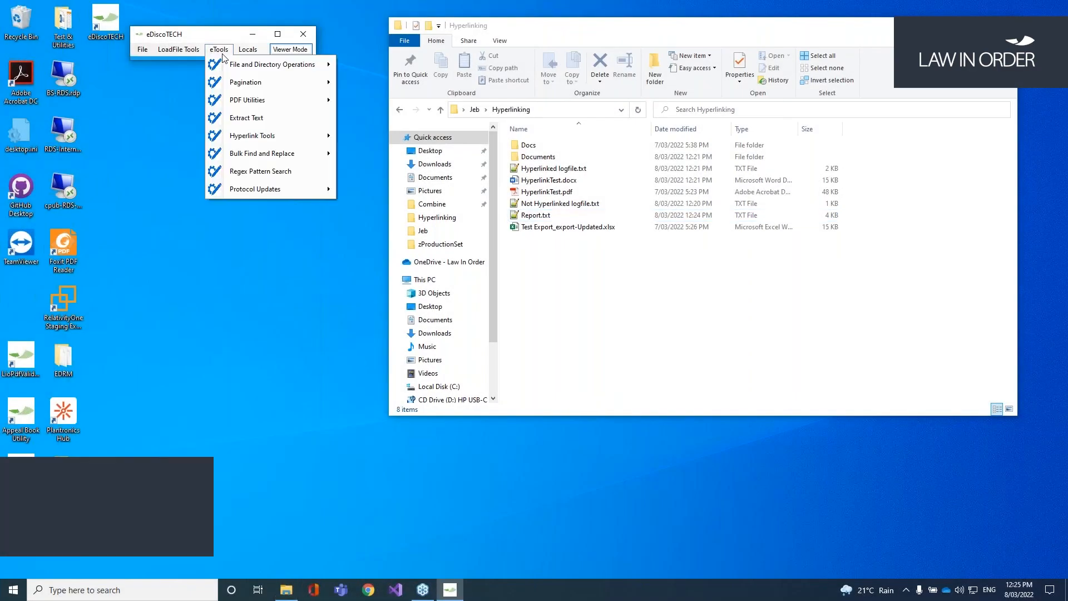
mouse_move(290, 189)
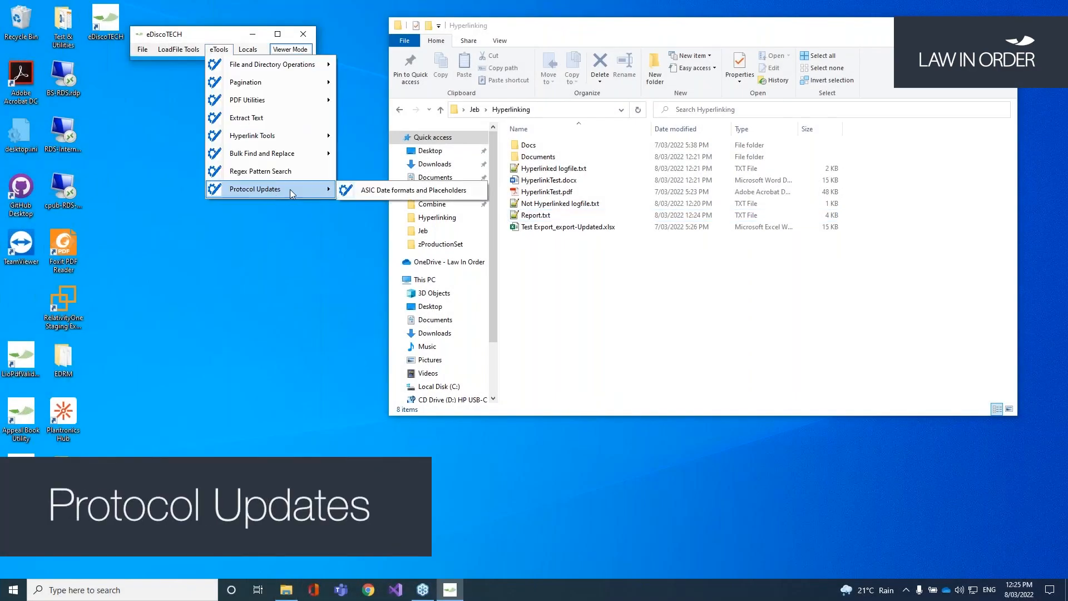
left_click(391, 191)
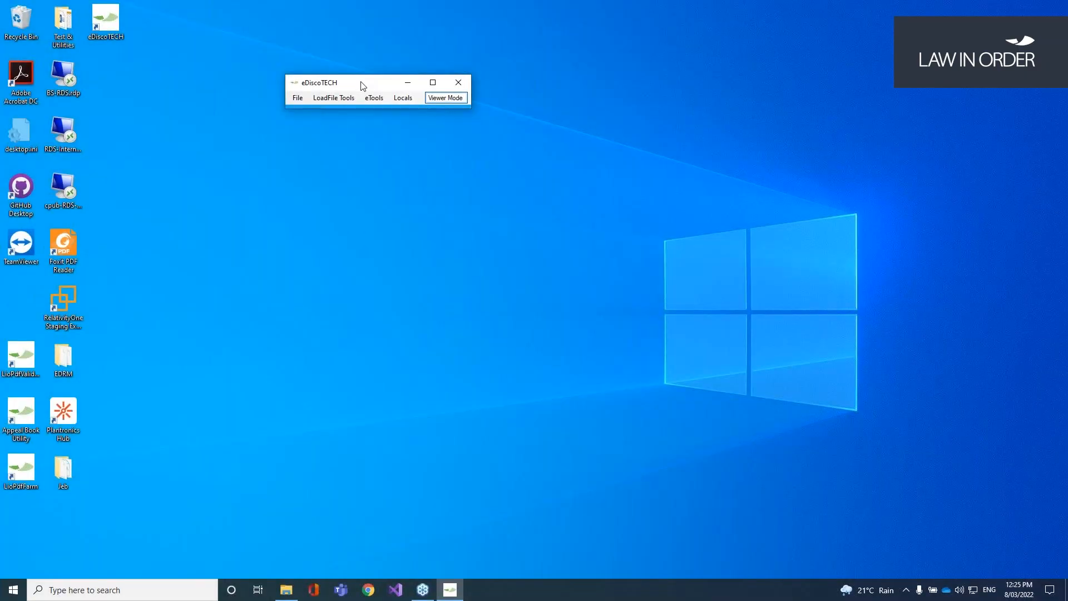
Step: Check that Local Settings shows C:\temp as the utilities folder, then launch Locals > Appeal Book Utility
left_click(299, 98)
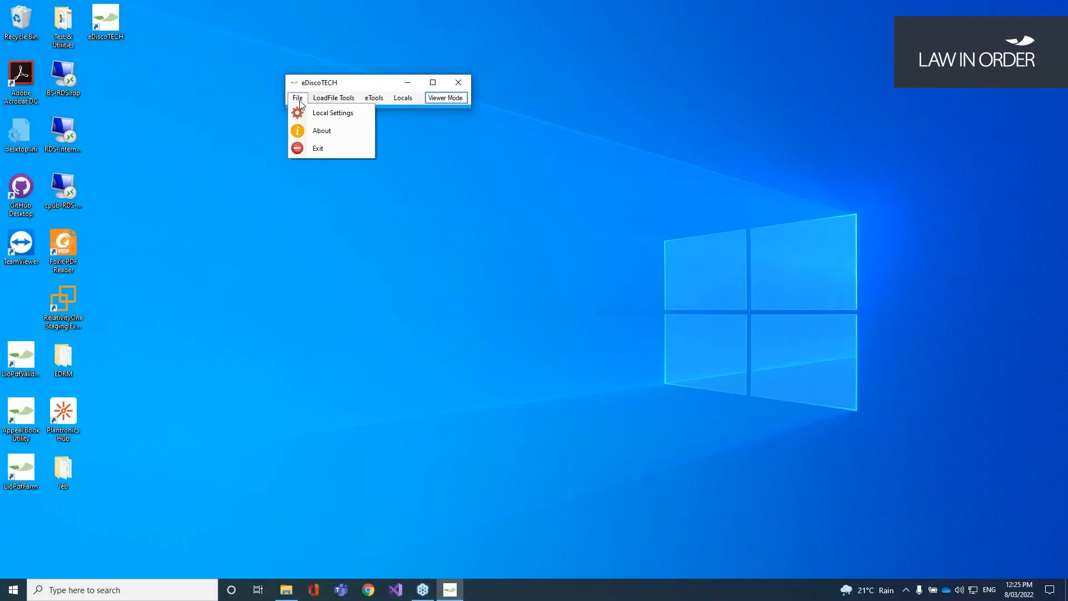
left_click(334, 117)
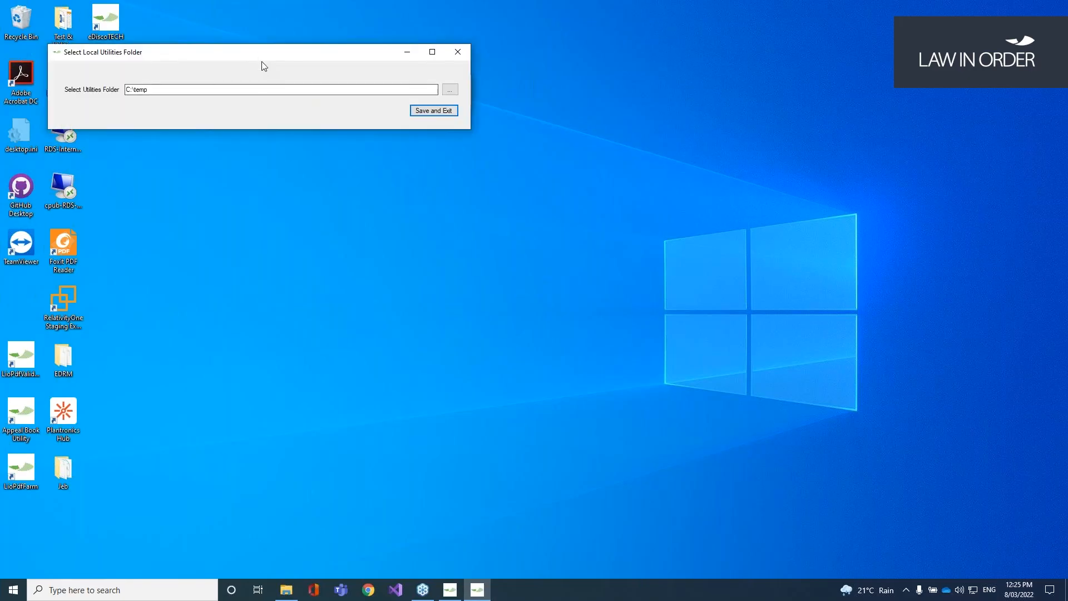
left_click_drag(261, 63, 362, 277)
left_click(227, 311)
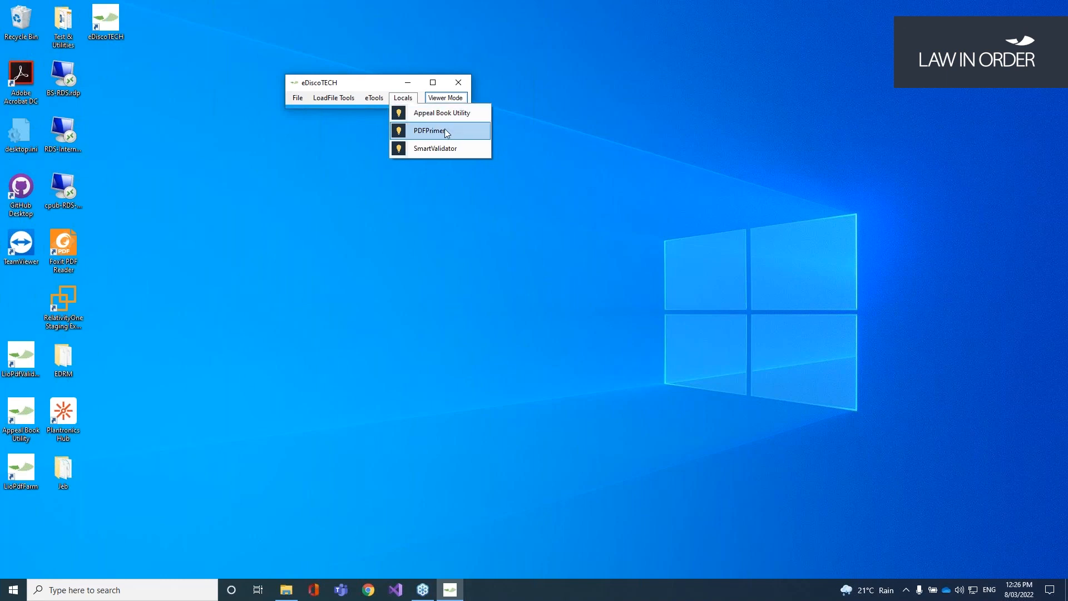
left_click(445, 114)
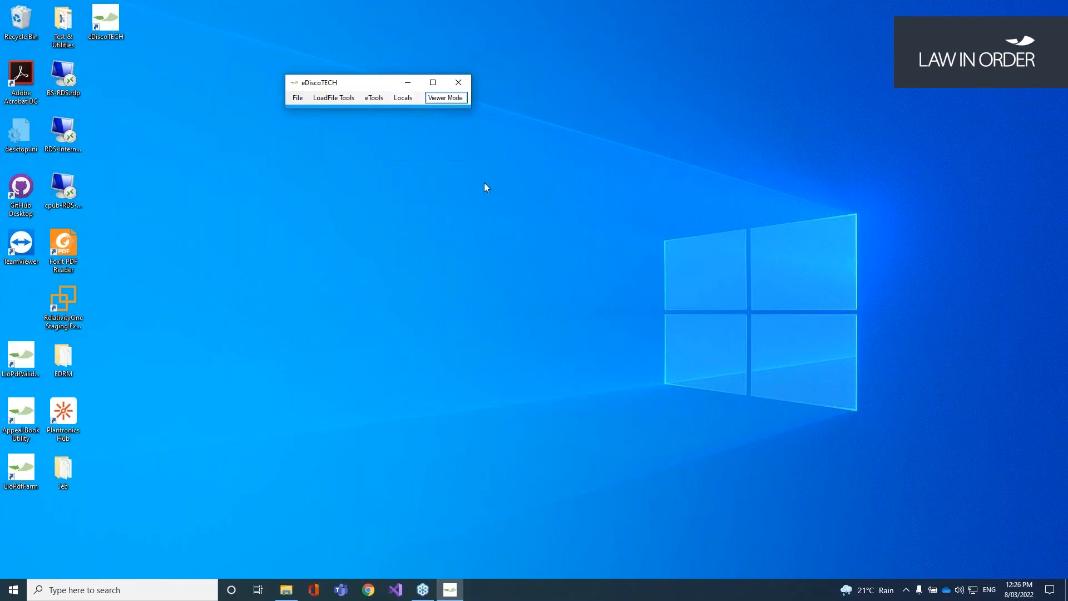